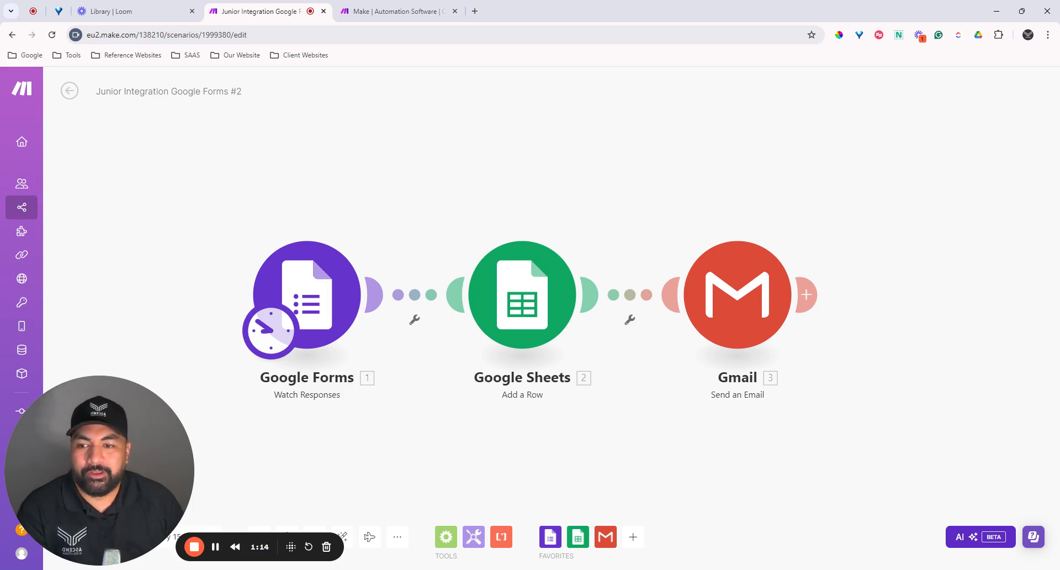
# Step: Browse the make.com homepage tab, then return to the editor and head for the Organization dashboard
pyautogui.moveTo(625, 205); pyautogui.dragTo(616, 187)
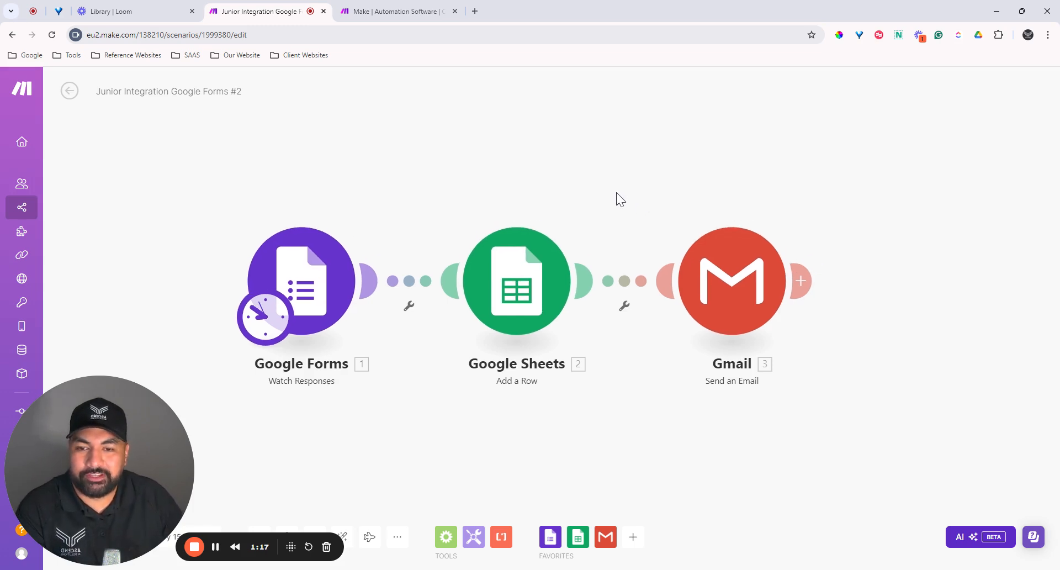
pyautogui.click(411, 12)
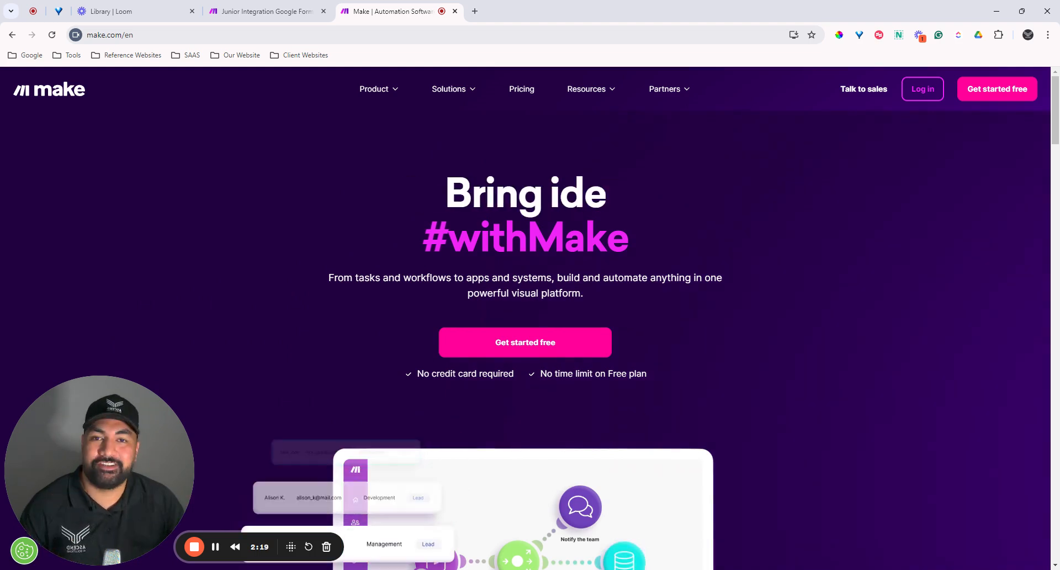
pyautogui.scroll(-8, 901, 318)
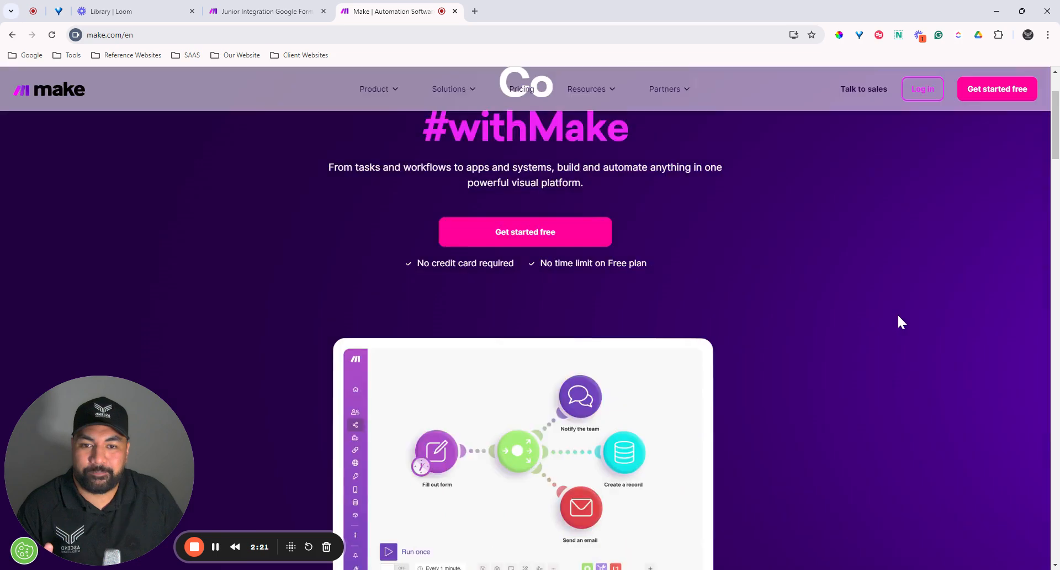
pyautogui.scroll(-5, 897, 316)
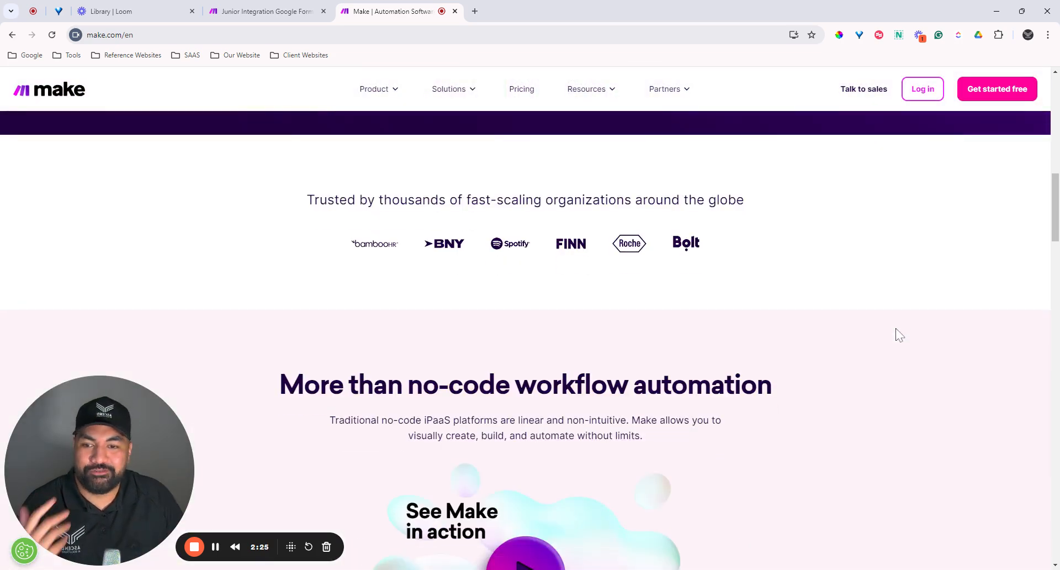
pyautogui.scroll(-4, 896, 336)
pyautogui.scroll(12, 897, 345)
pyautogui.scroll(5, 903, 347)
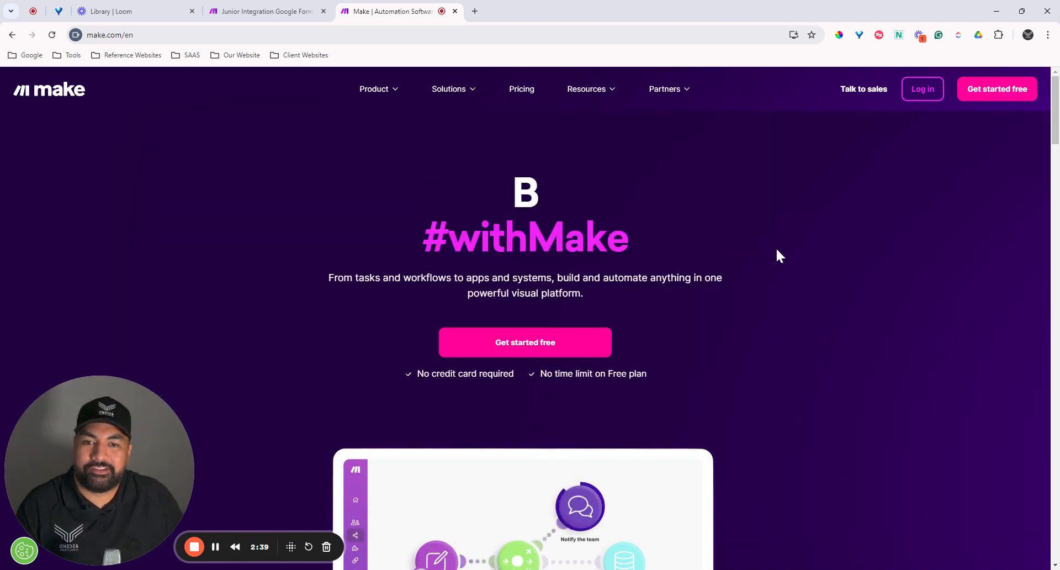
pyautogui.click(293, 16)
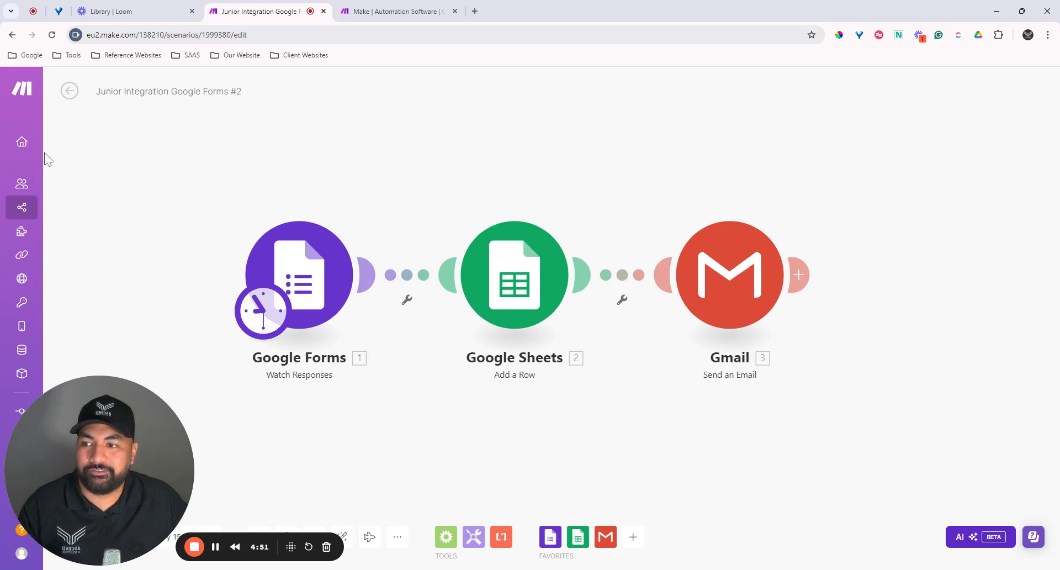
pyautogui.moveTo(33, 148)
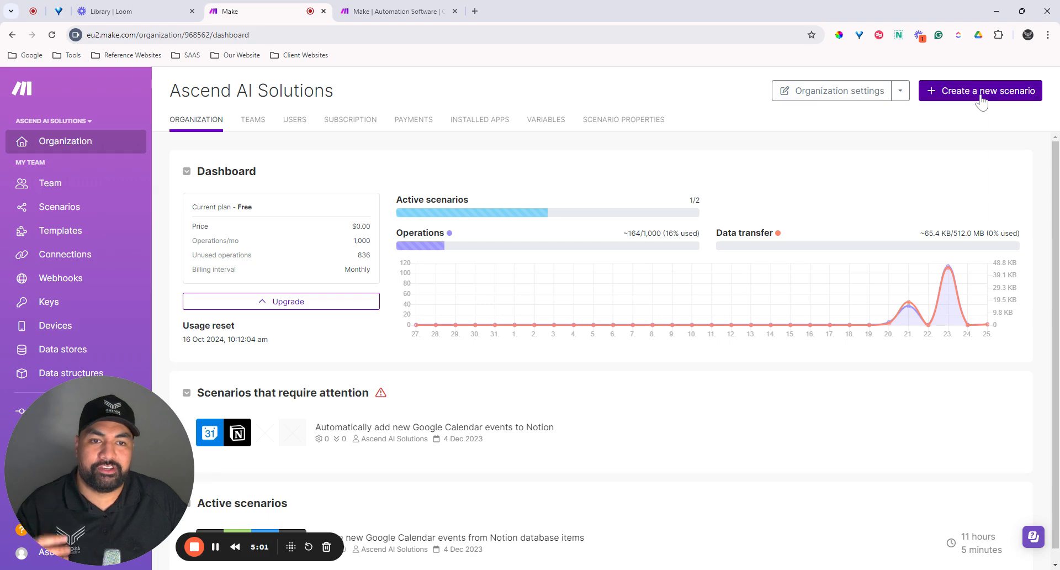
# Step: Create a new blank scenario, closing the make.com homepage tab and the app picker
pyautogui.click(981, 92)
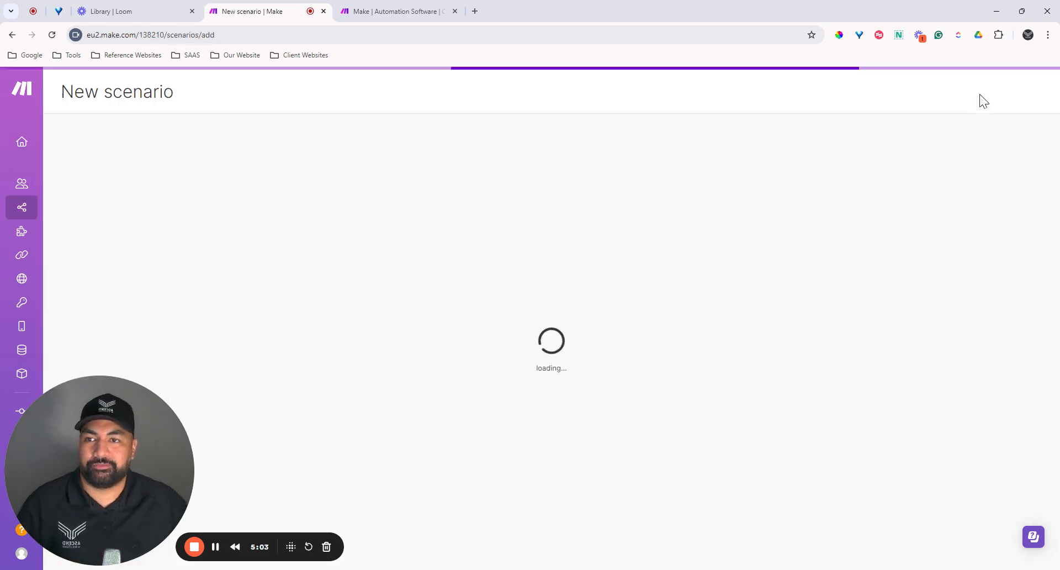
pyautogui.click(455, 11)
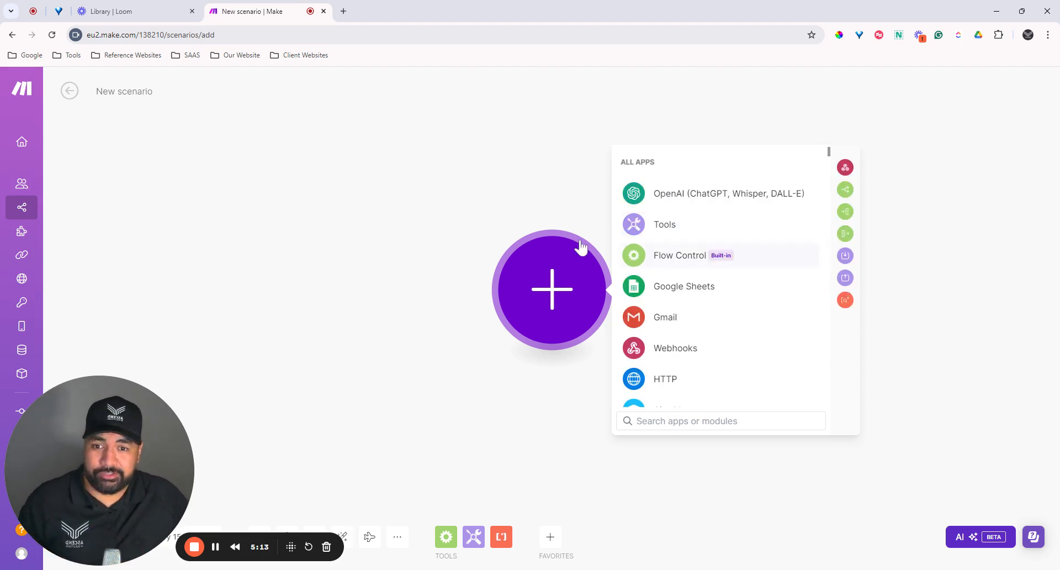
pyautogui.click(170, 101)
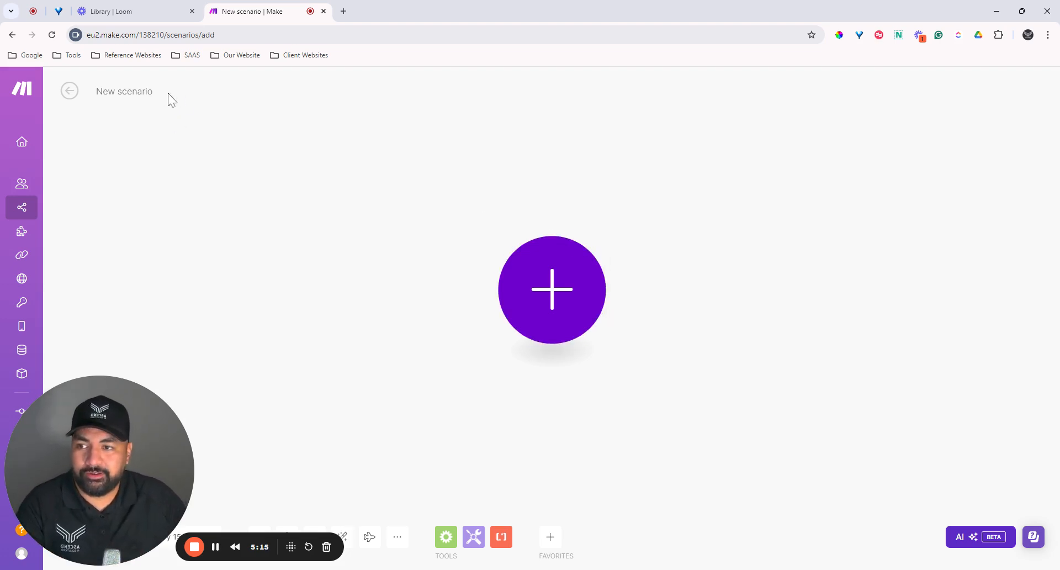
# Step: Rename the new scenario to 'Google Form Automation'
pyautogui.doubleClick(135, 92)
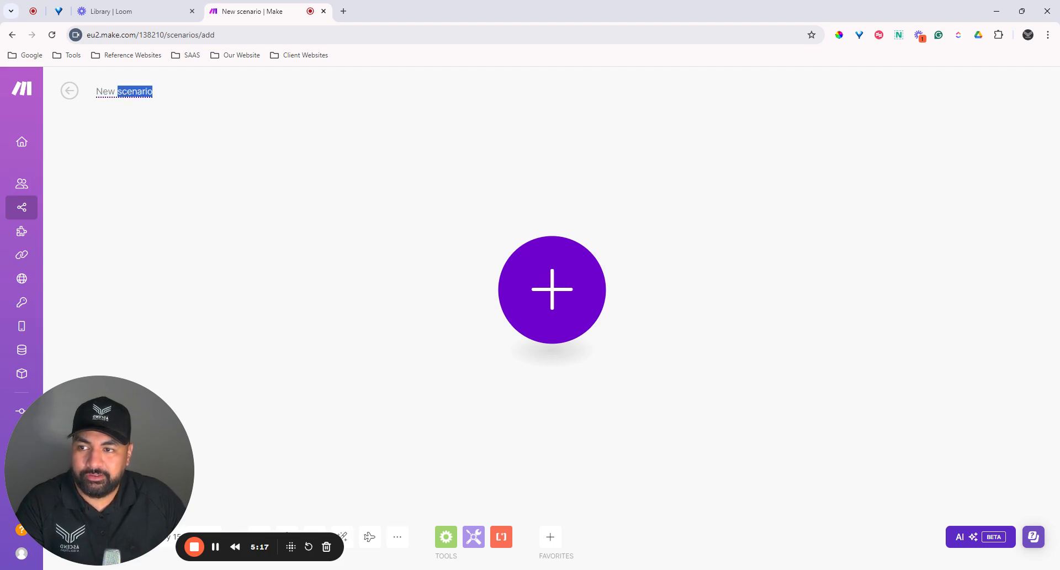
pyautogui.hotkey('ctrl', 'a')
pyautogui.write('Google Form')
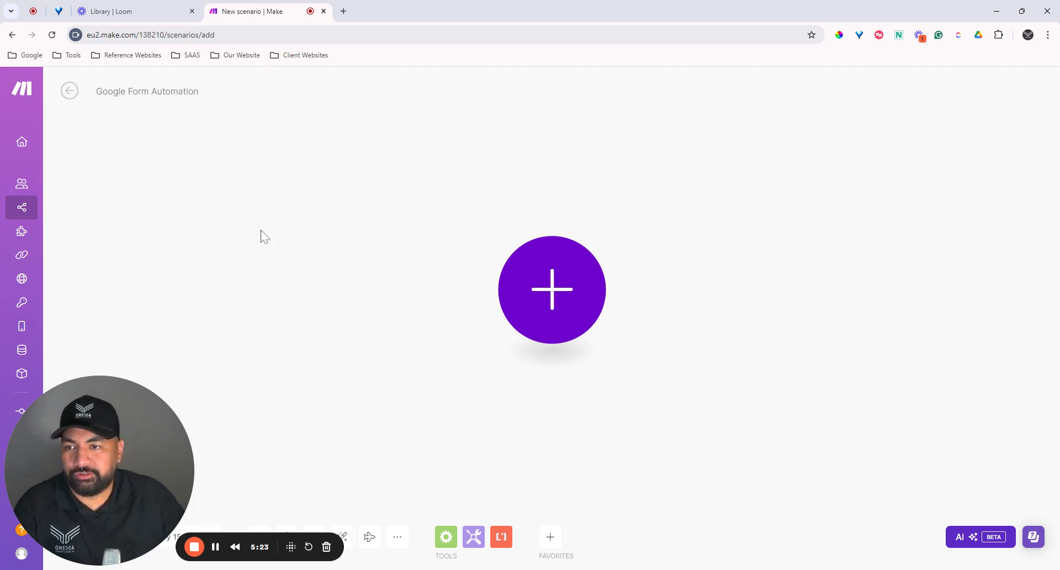
pyautogui.click(336, 198)
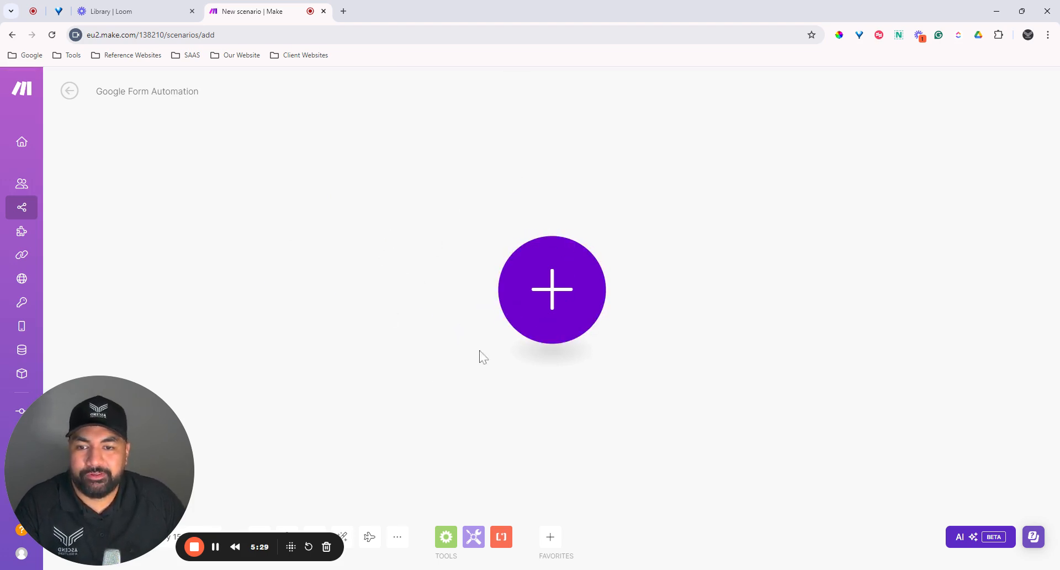
# Step: Pan the empty canvas and bring up the ALL APPS picker for the first module
pyautogui.moveTo(463, 392); pyautogui.dragTo(421, 409)
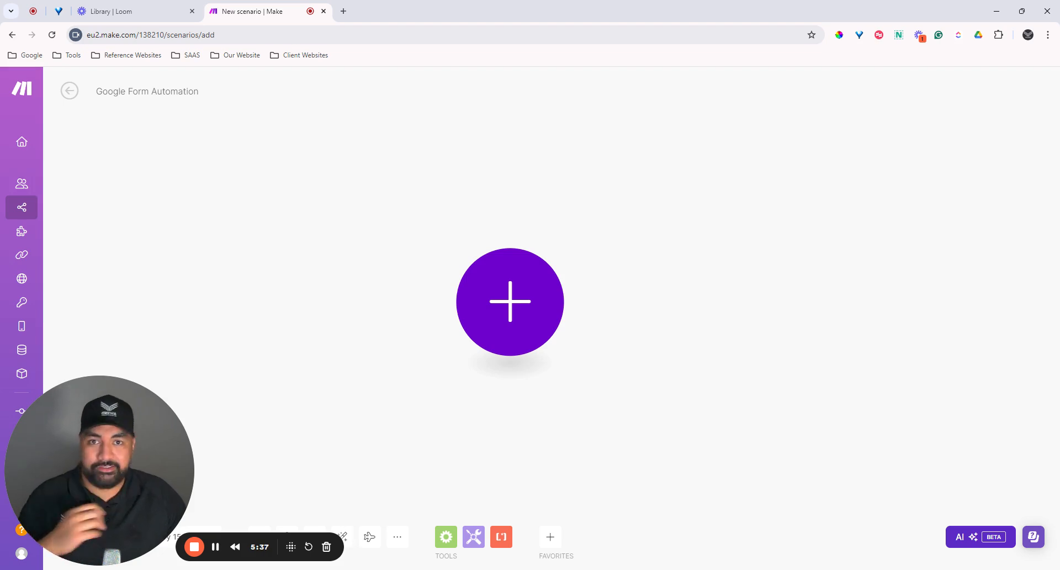
pyautogui.moveTo(523, 396); pyautogui.dragTo(549, 375)
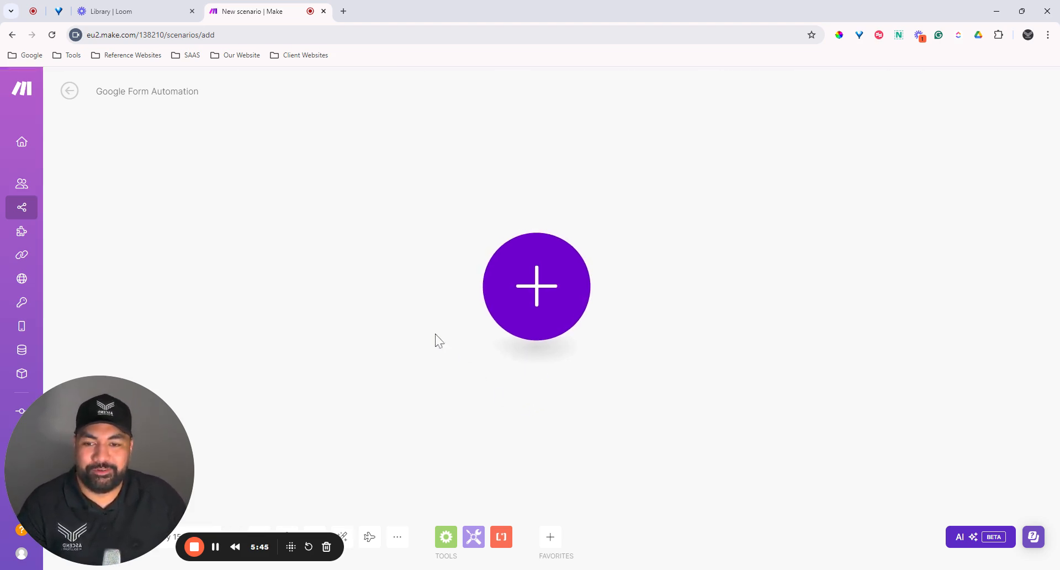
pyautogui.click(537, 313)
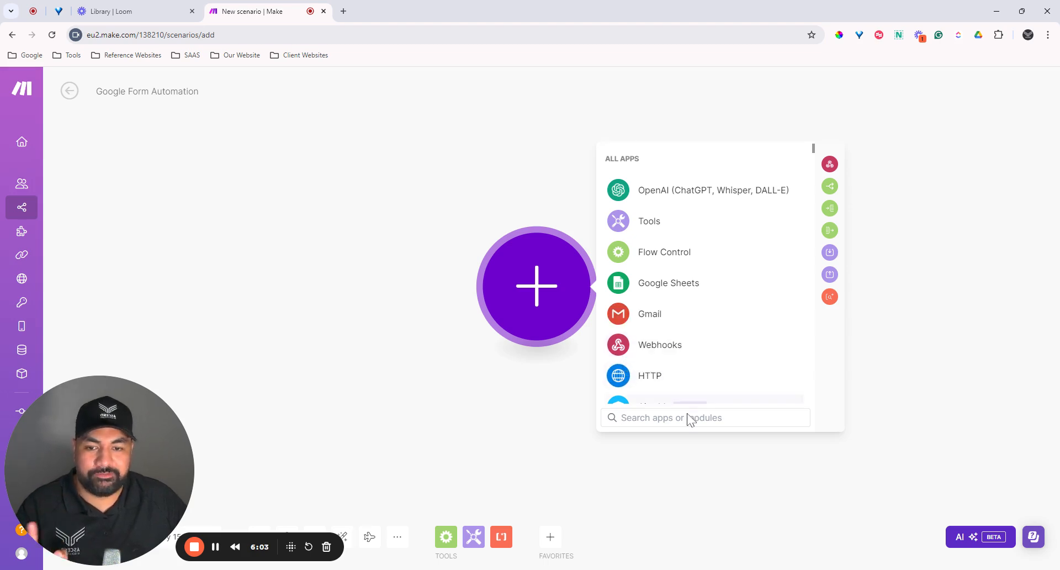
# Step: Search the apps for 'Form' and show all Google Forms modules
pyautogui.write('Form')
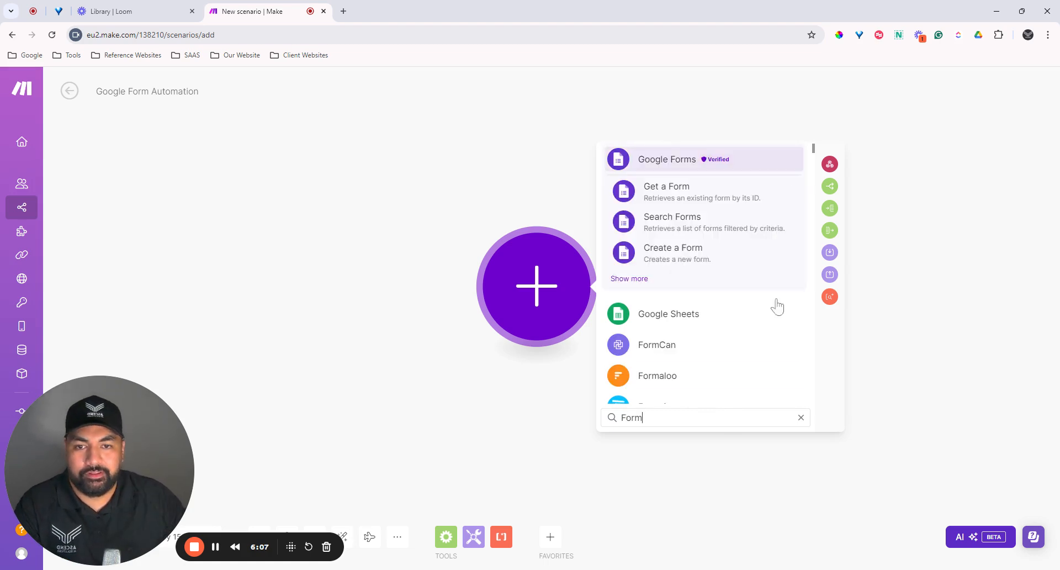
pyautogui.click(661, 171)
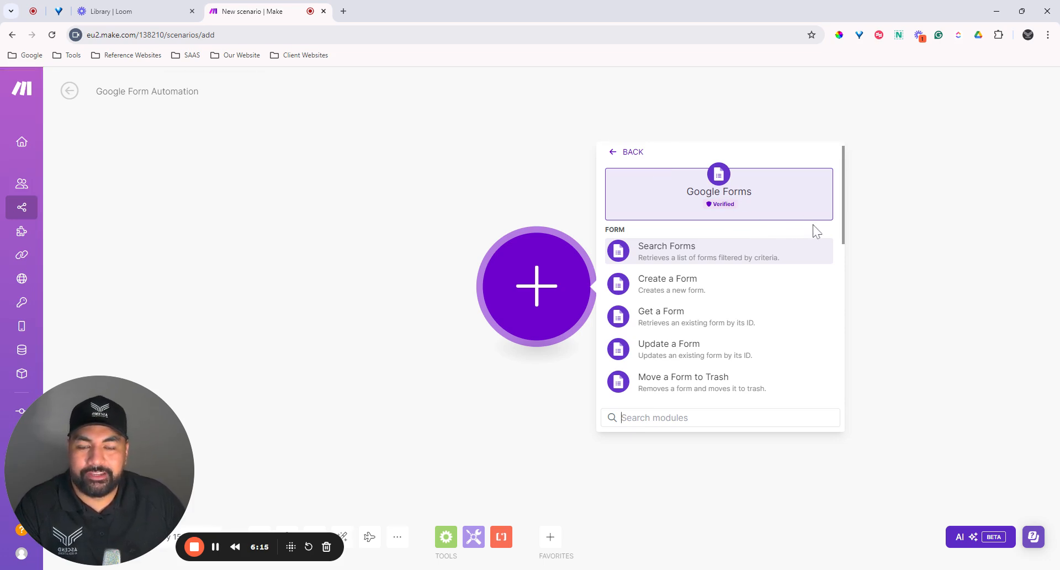
# Step: Add Google Forms Watch Responses from the RESPONSE section as the scenario's trigger
pyautogui.scroll(-2, 795, 265)
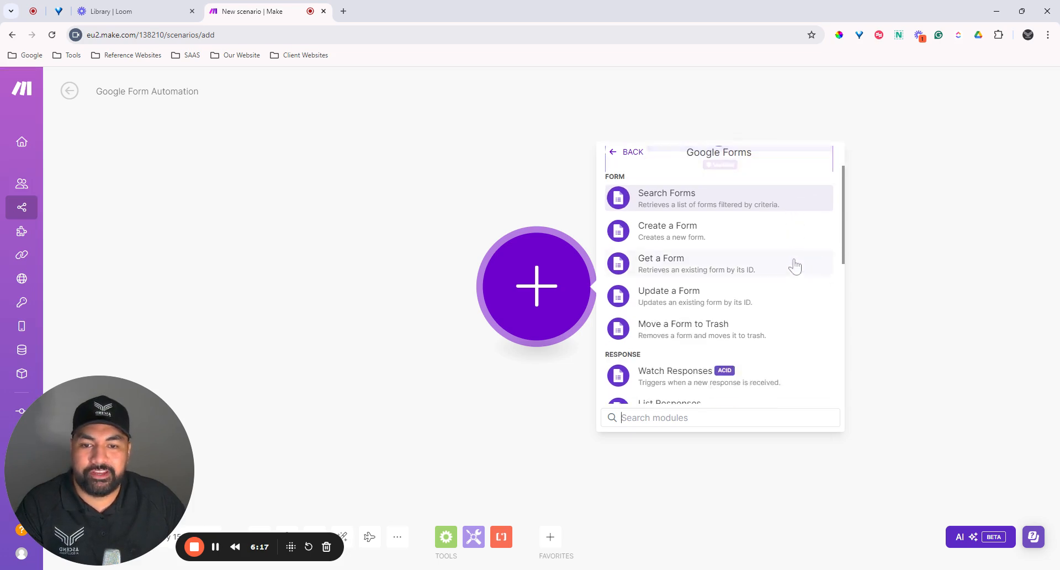
pyautogui.scroll(2, 806, 268)
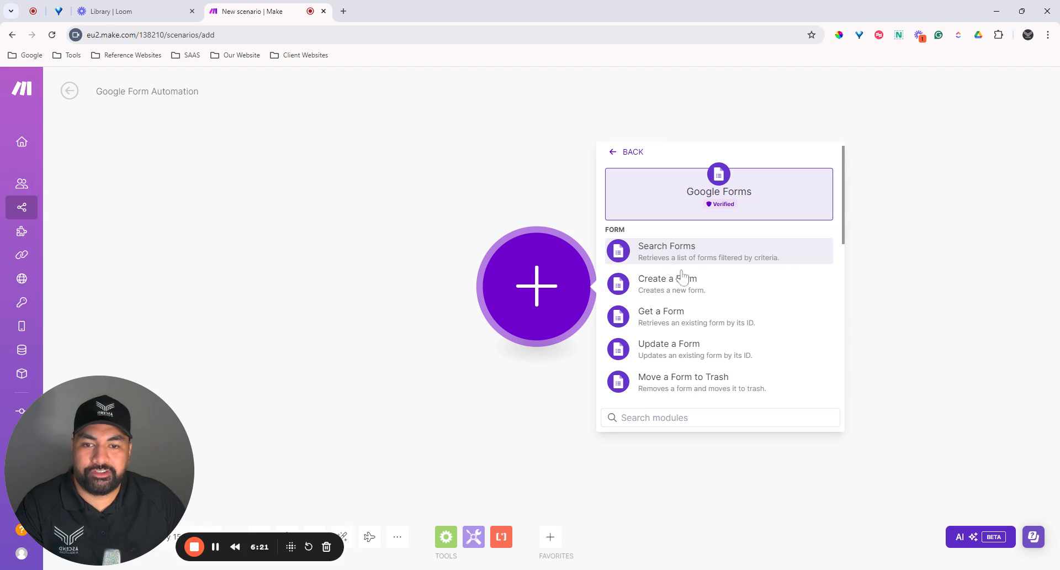
pyautogui.scroll(-1, 740, 295)
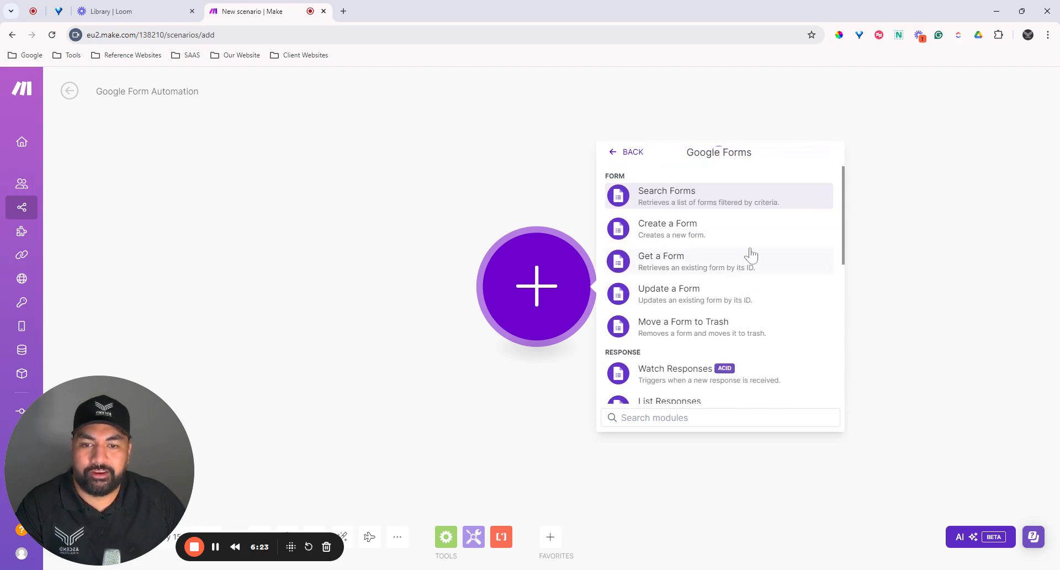
pyautogui.scroll(-3, 750, 265)
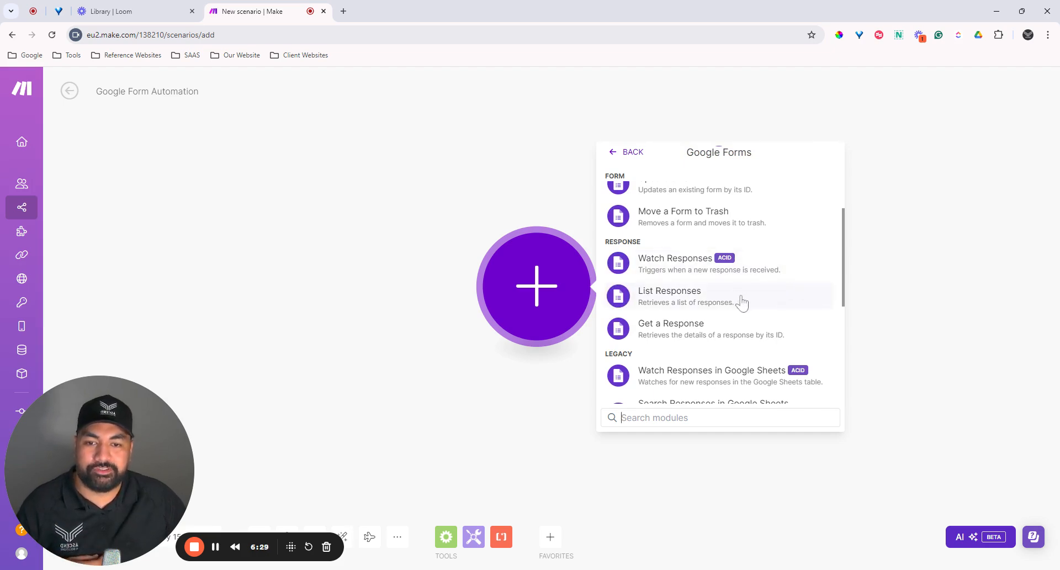
pyautogui.scroll(-2, 756, 303)
pyautogui.scroll(-3, 770, 304)
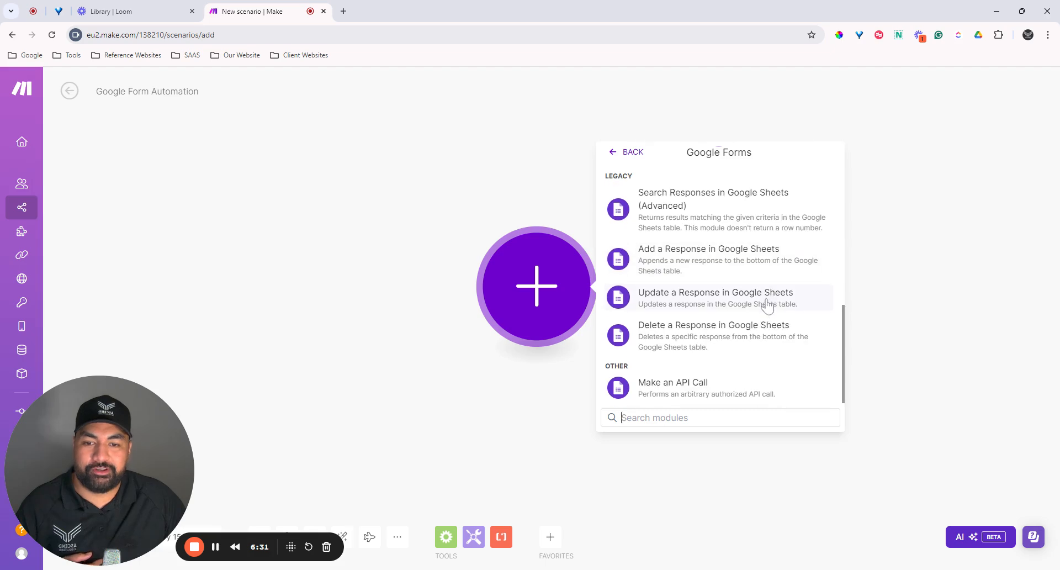
pyautogui.scroll(10, 760, 330)
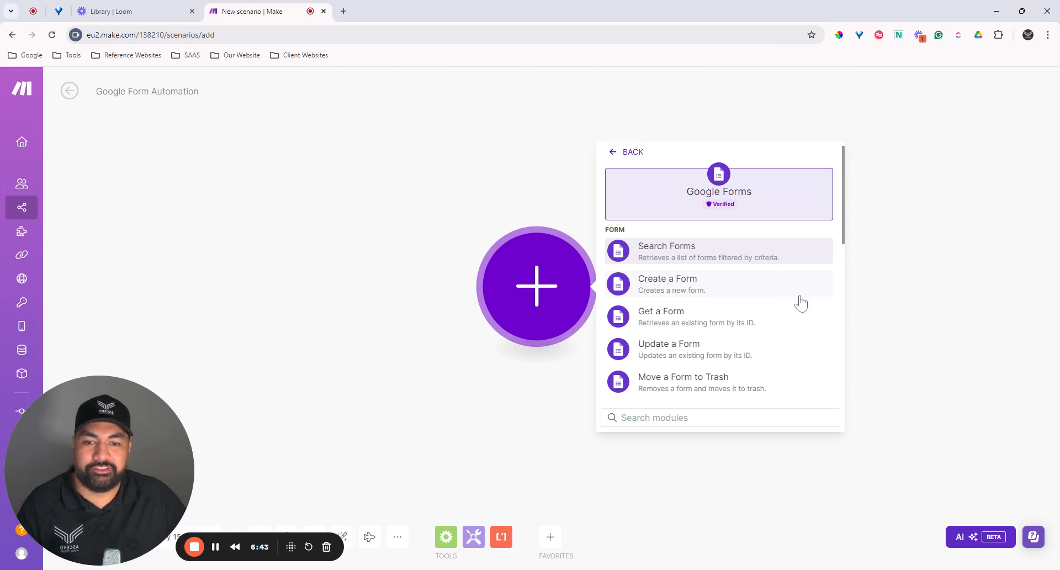
pyautogui.scroll(-3, 797, 300)
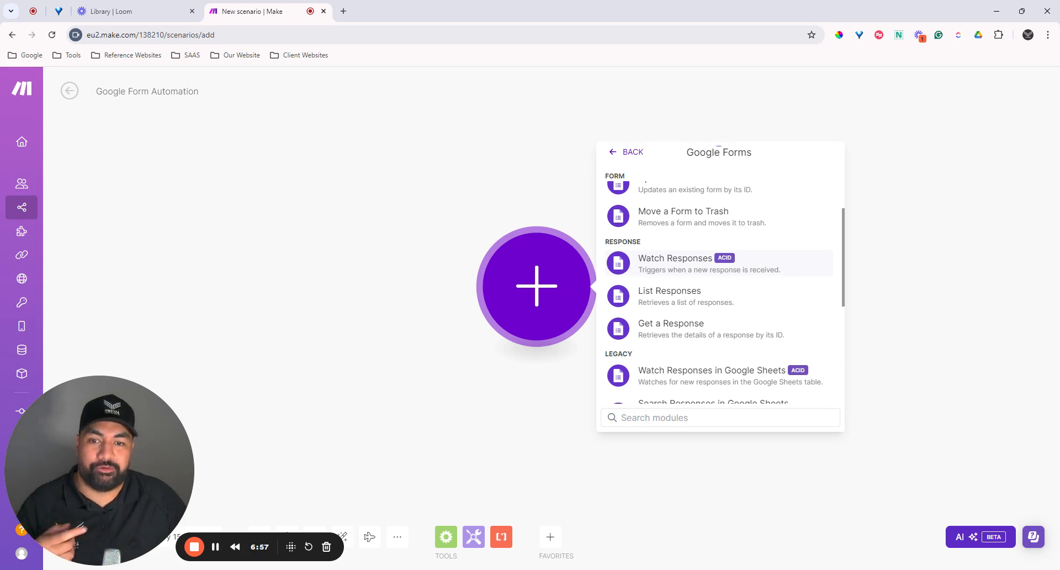
pyautogui.click(773, 267)
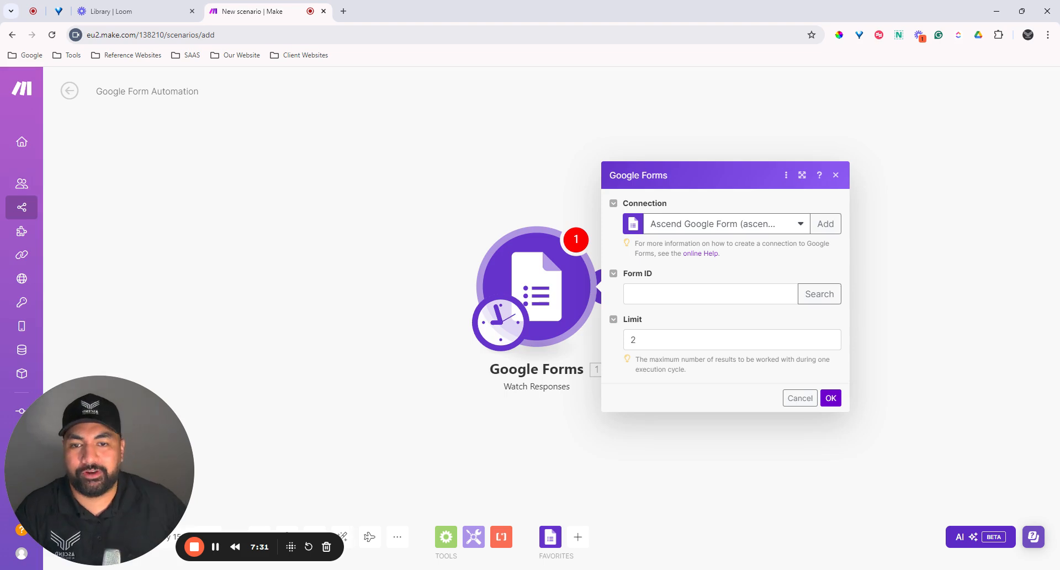
# Step: Add a Google connection named 'My Google connection' and authorize it with a Google account
pyautogui.click(827, 230)
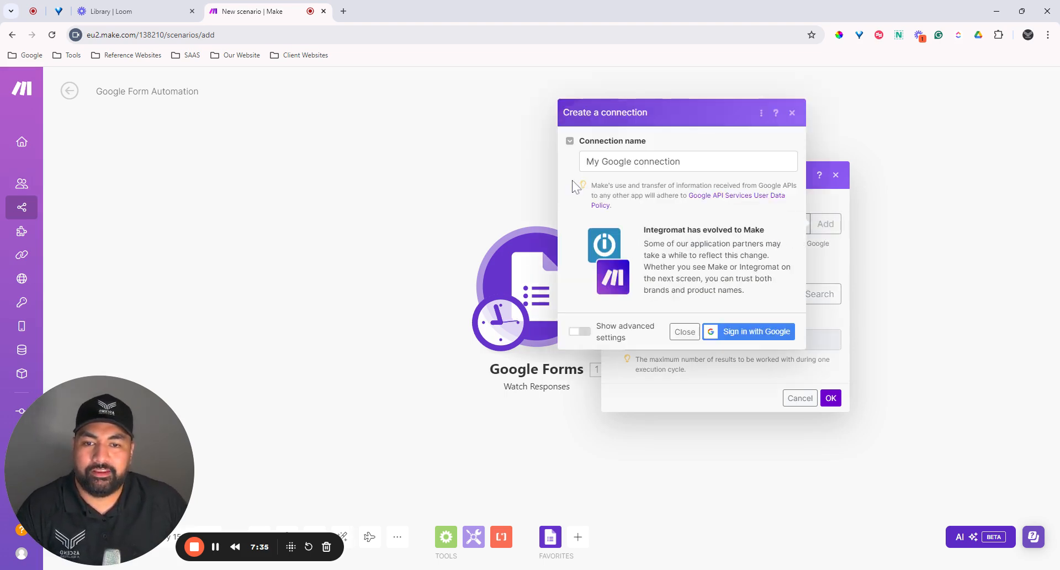
pyautogui.click(754, 334)
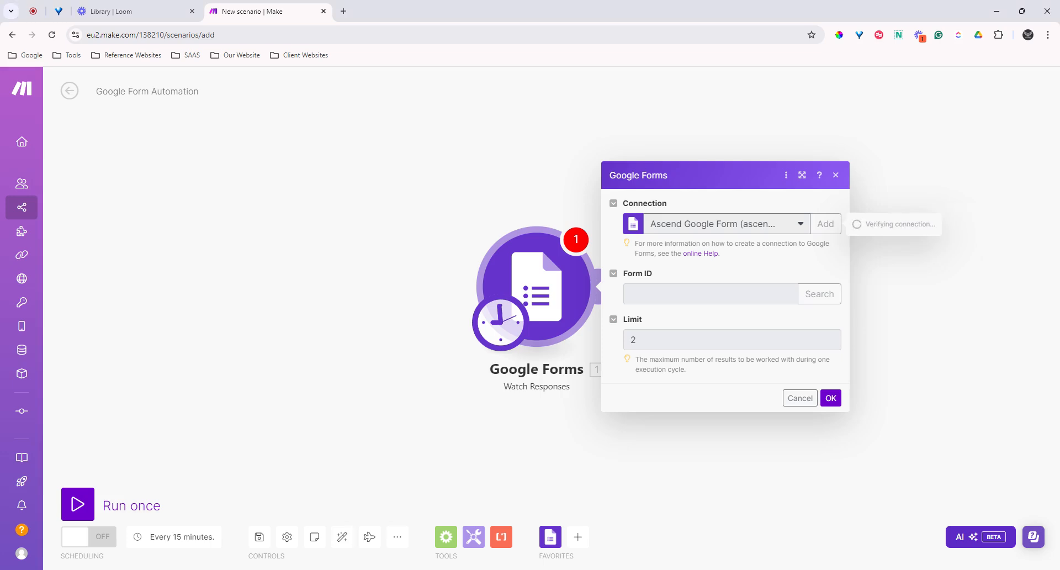
pyautogui.click(758, 229)
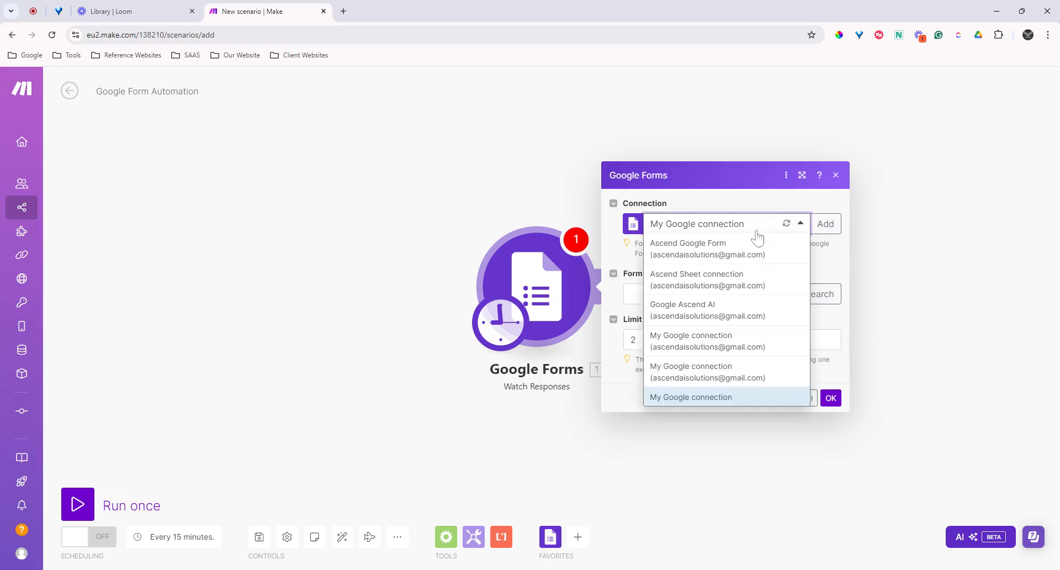
pyautogui.click(829, 253)
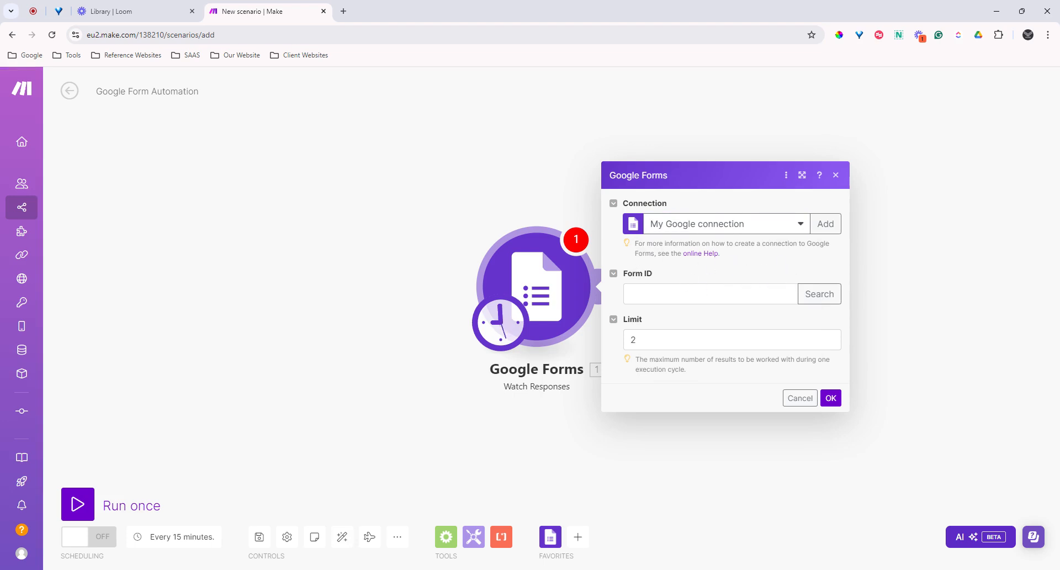
pyautogui.click(701, 290)
pyautogui.click(786, 259)
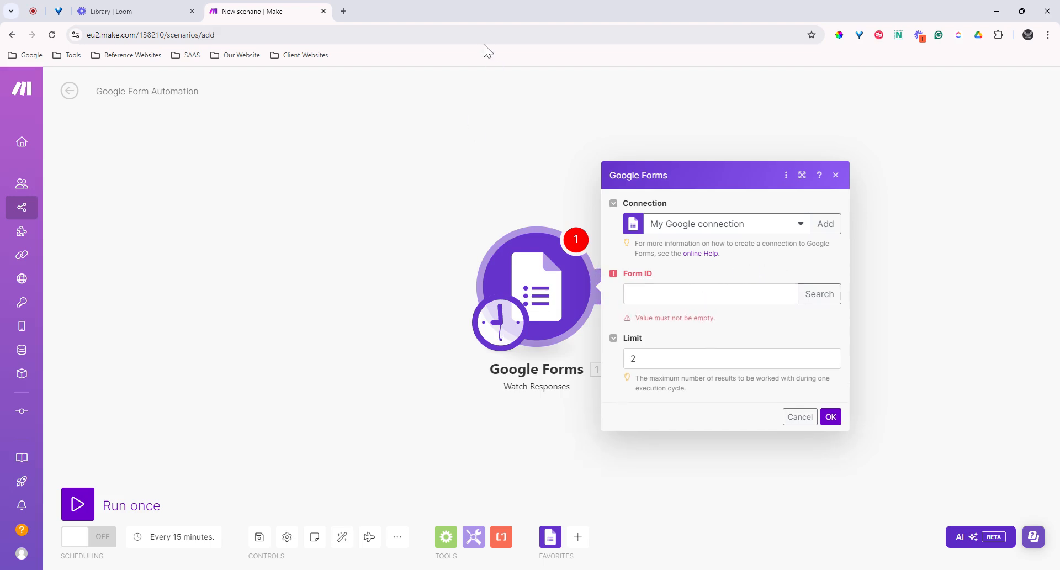
# Step: Go to Google Forms in a new tab and start a blank form
pyautogui.click(344, 11)
pyautogui.write('form')
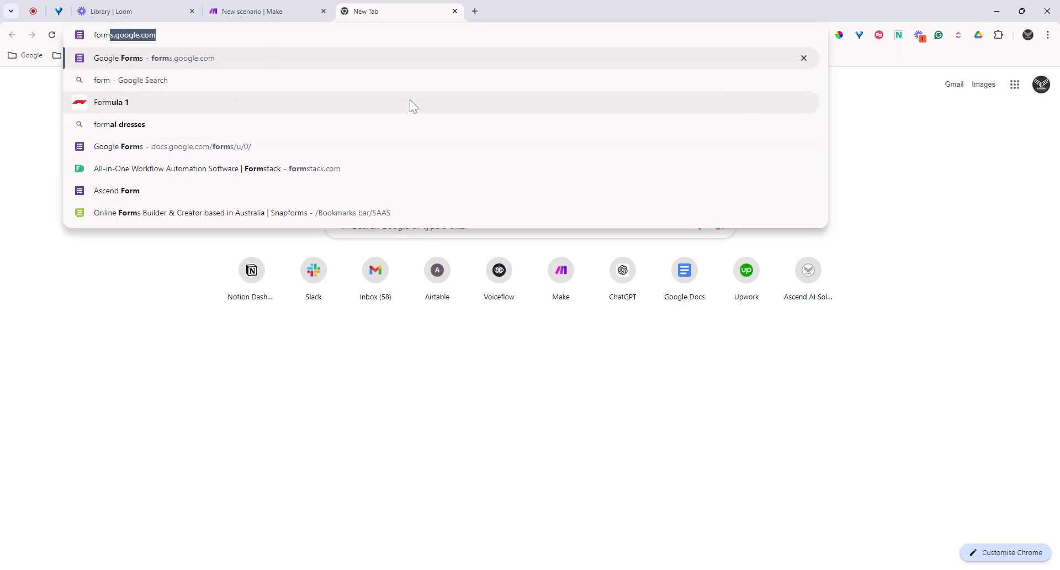
pyautogui.press('Return')
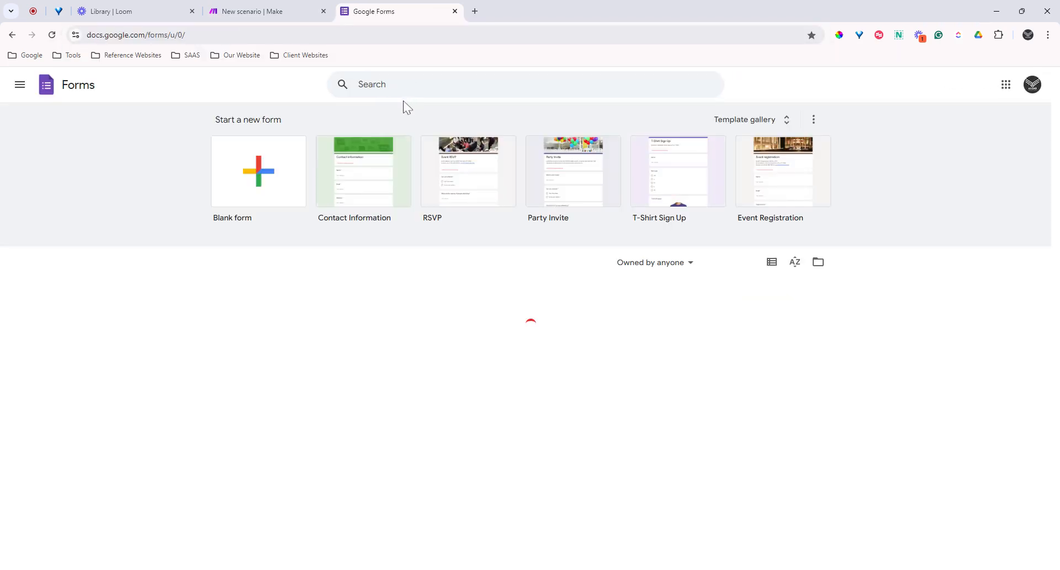
pyautogui.click(249, 193)
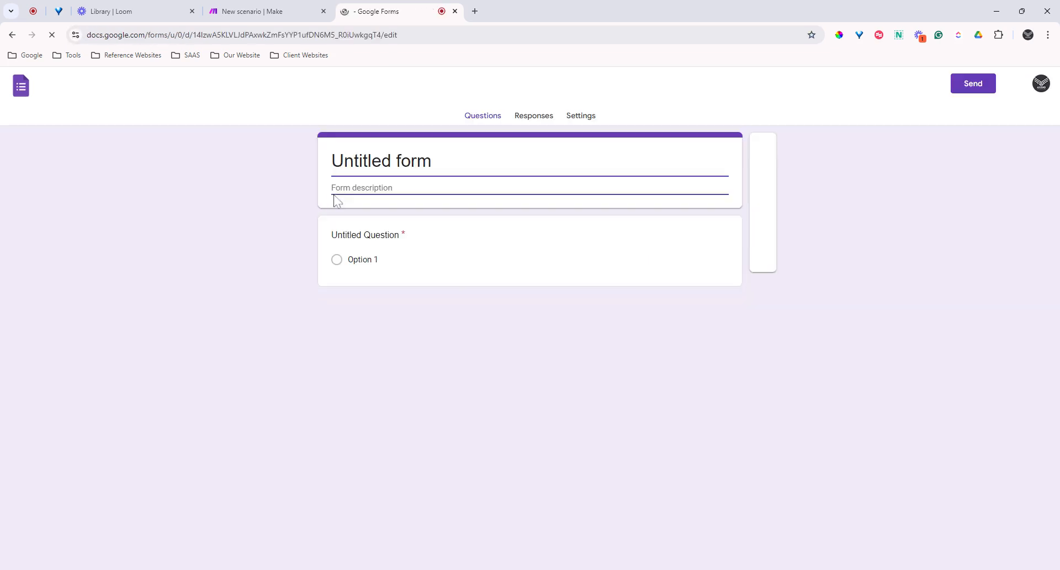
# Step: Title the form 'Junior's Form'
pyautogui.click(417, 165)
pyautogui.hotkey('ctrl', 'a')
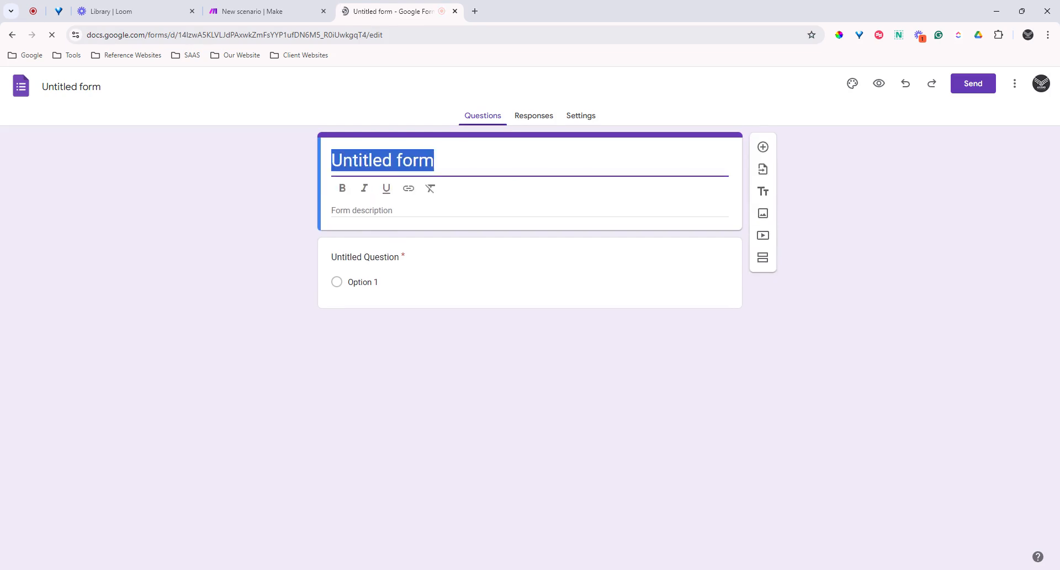
pyautogui.write('Test Form')
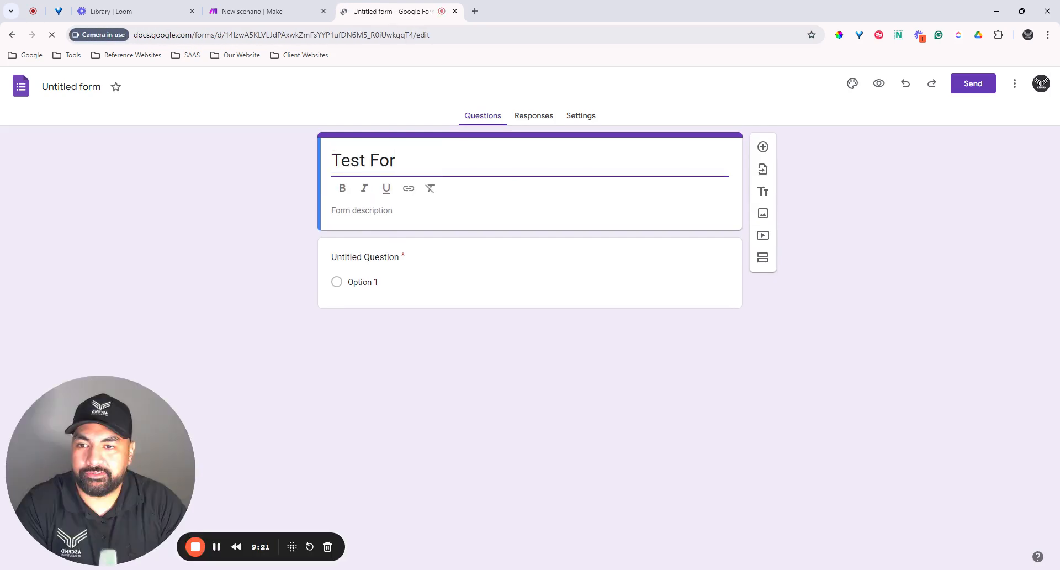
pyautogui.press('BackSpace')
pyautogui.press('BackSpace')
pyautogui.press('BackSpace')
pyautogui.press('BackSpace')
pyautogui.press('BackSpace')
pyautogui.press('BackSpace')
pyautogui.press('BackSpace')
pyautogui.press('BackSpace')
pyautogui.press('BackSpace')
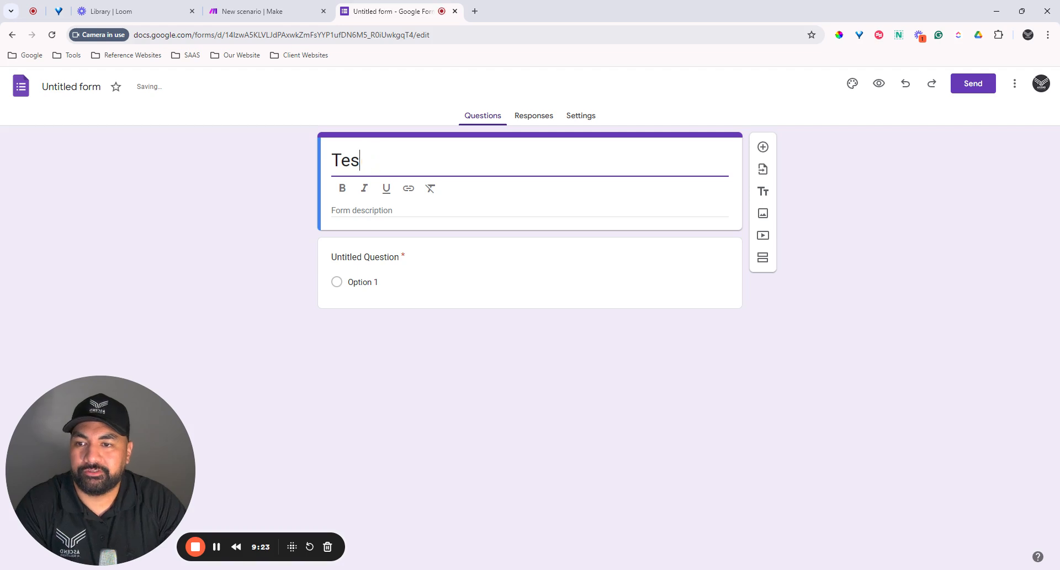
pyautogui.write('Junior')
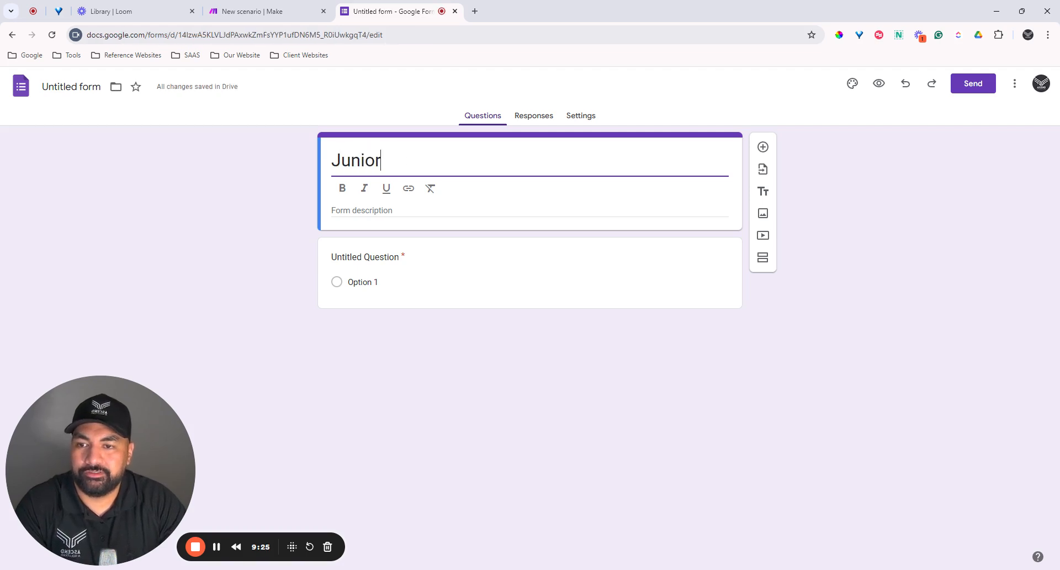
pyautogui.write("'s Form")
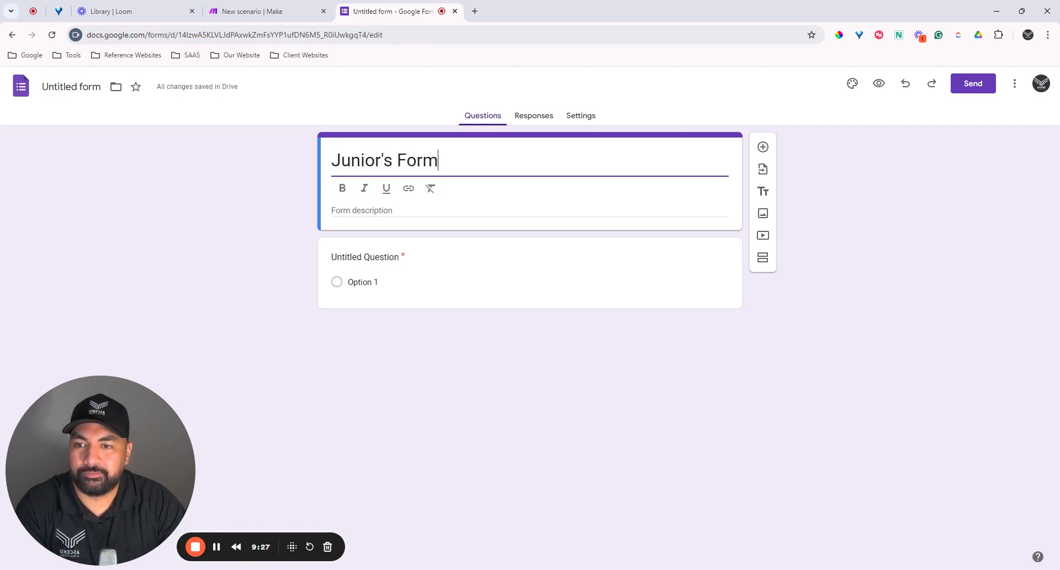
# Step: Give the form the description 'Records customer's details'
pyautogui.press('Tab')
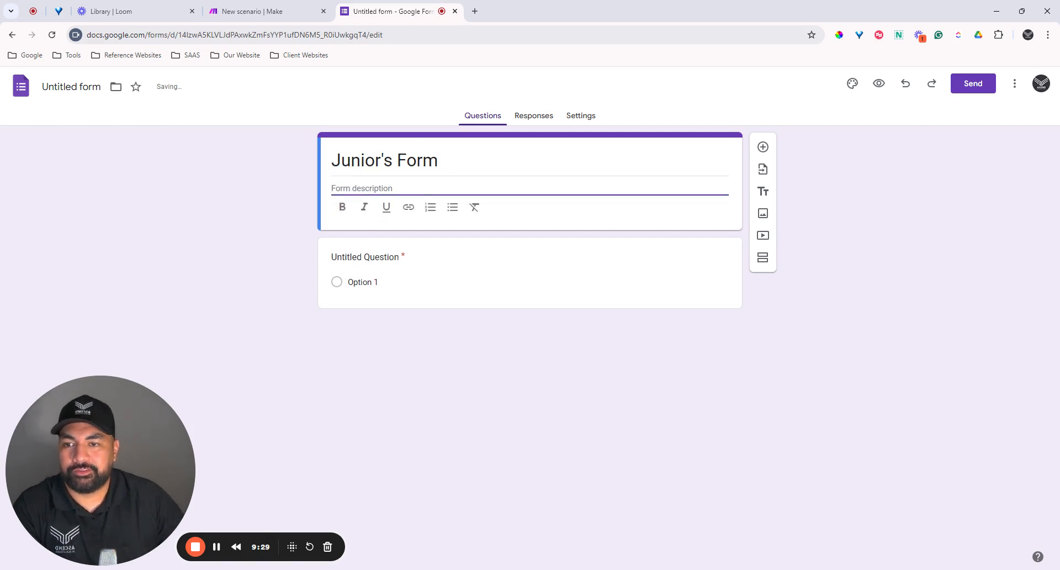
pyautogui.write('Cus')
pyautogui.hotkey('ctrl', 'a')
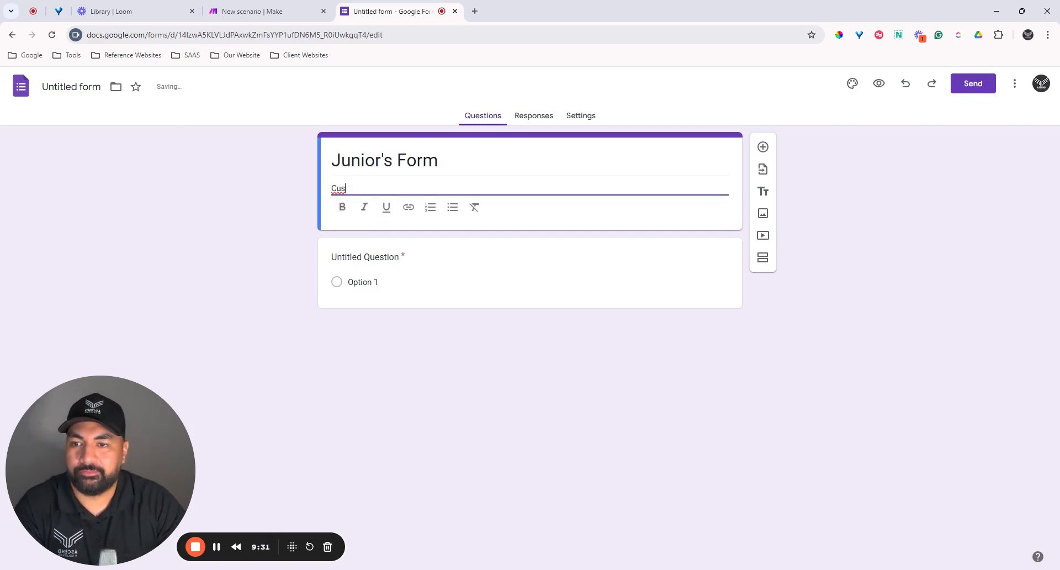
pyautogui.press('BackSpace')
pyautogui.write('Recor')
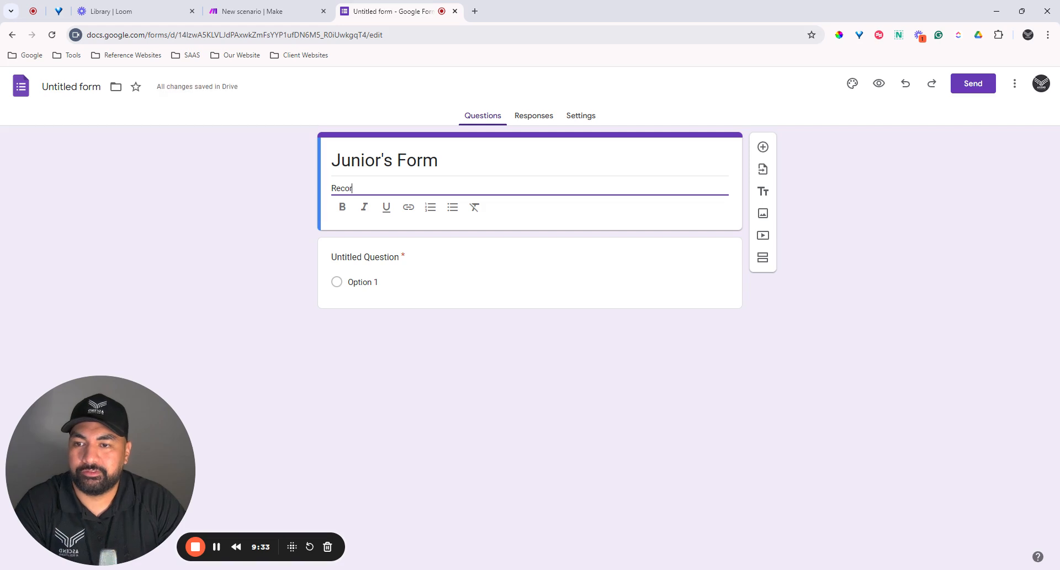
pyautogui.write('ds cuso')
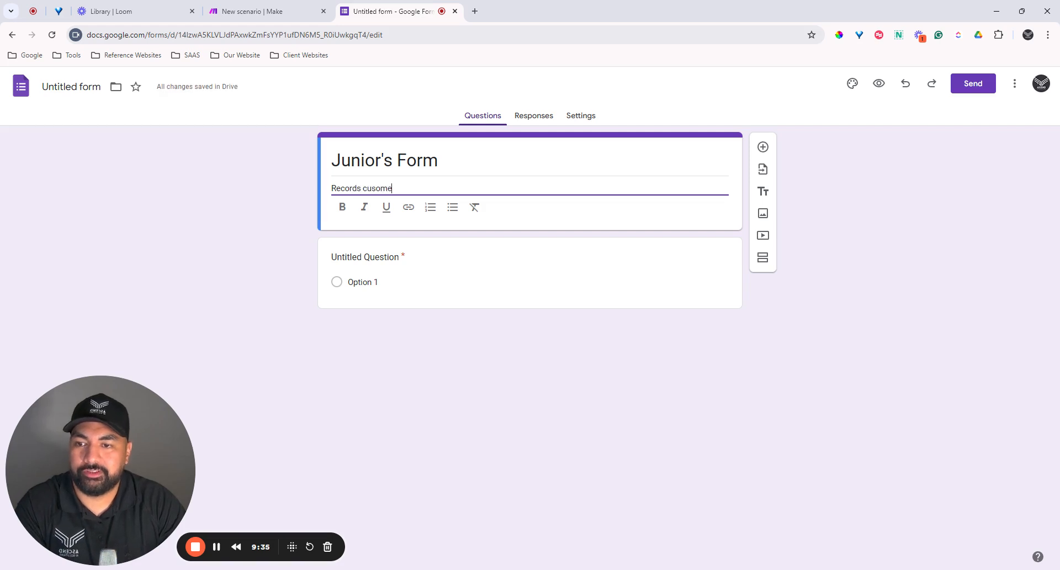
pyautogui.press('BackSpace')
pyautogui.write('tomerp')
pyautogui.write('s')
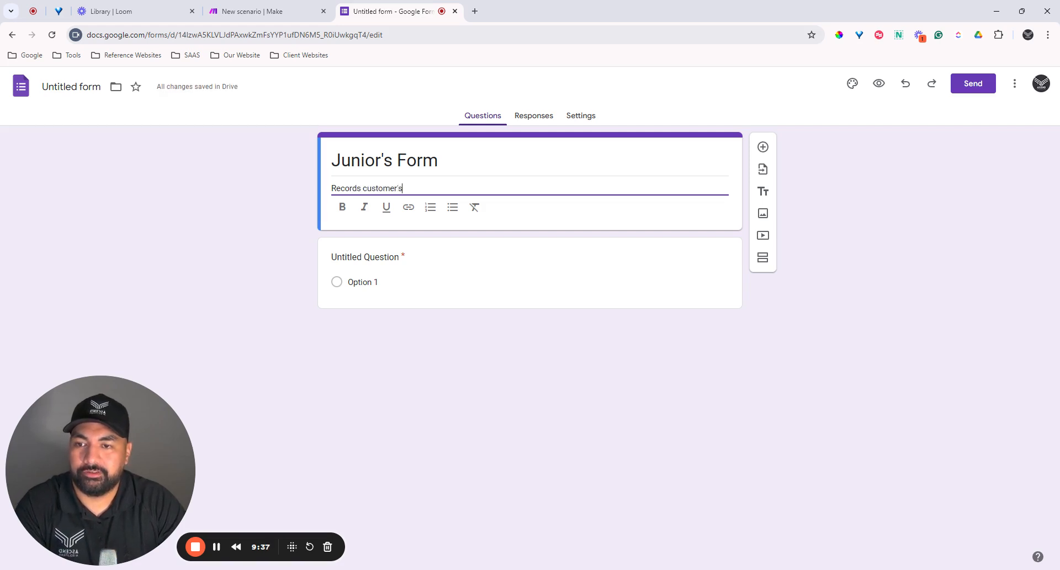
pyautogui.write(' detail')
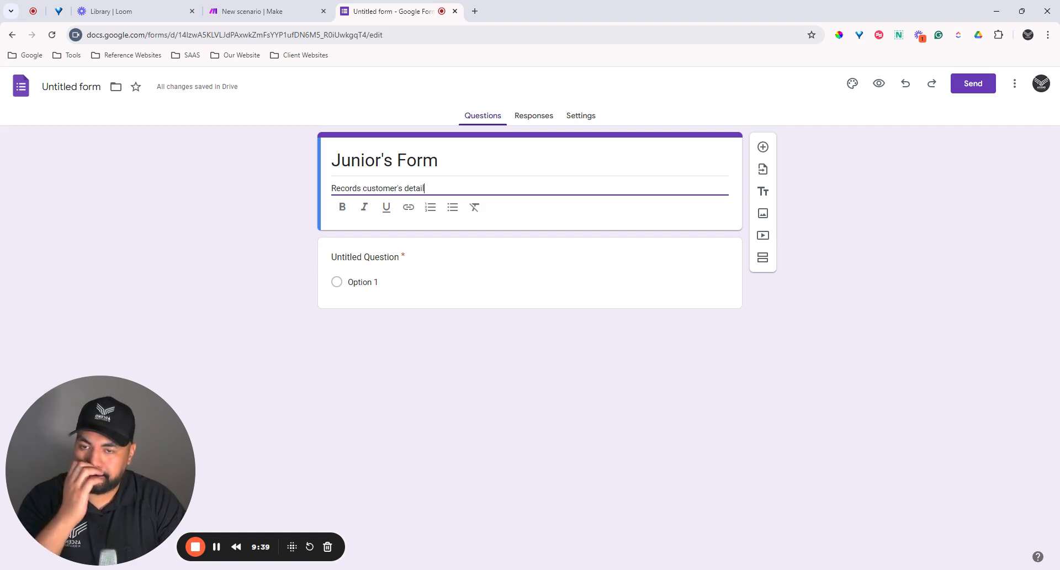
pyautogui.write('s')
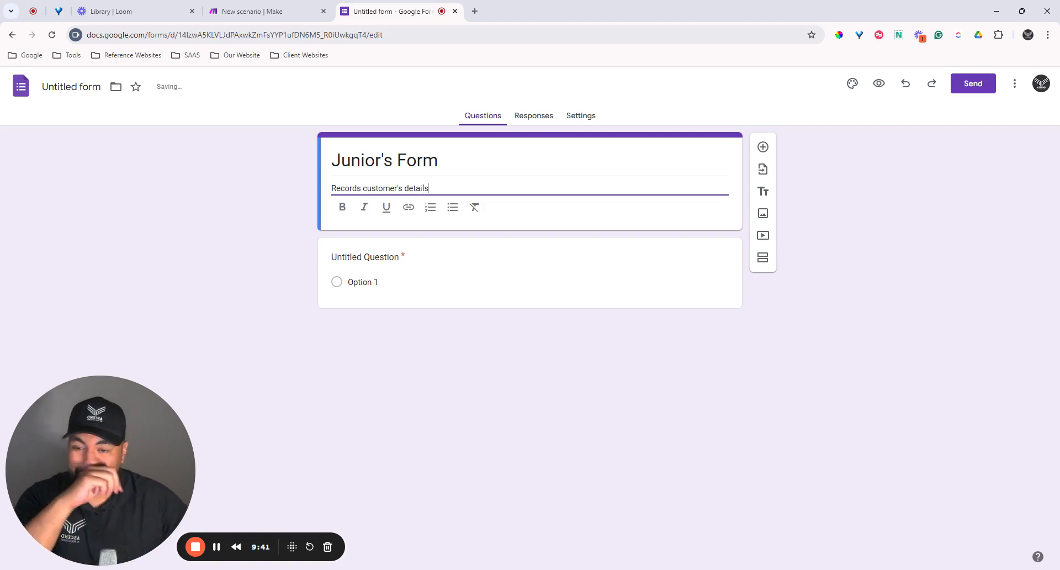
# Step: Make the first question a short answer titled 'First Name'
pyautogui.click(415, 264)
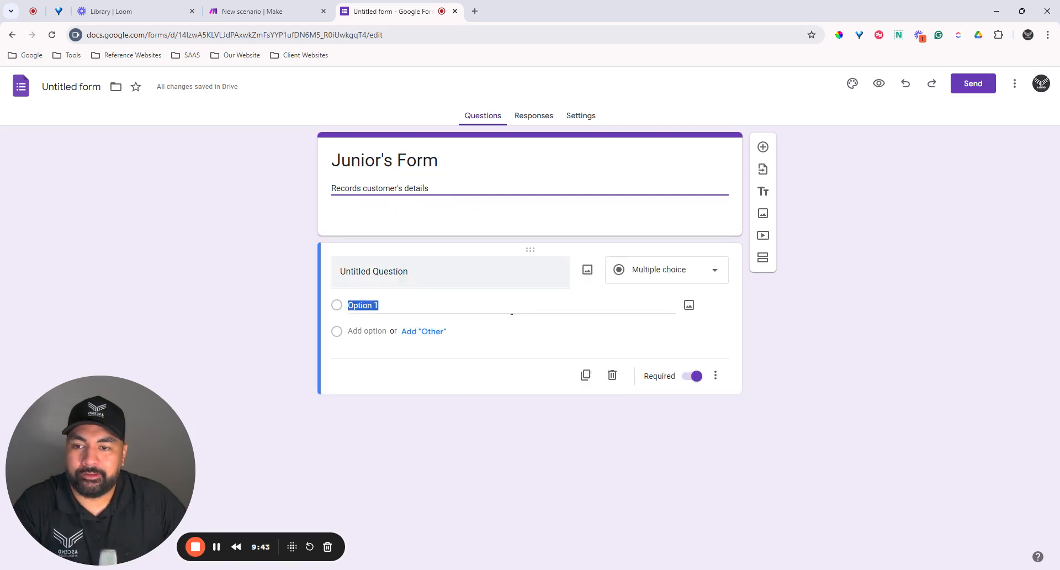
pyautogui.click(665, 244)
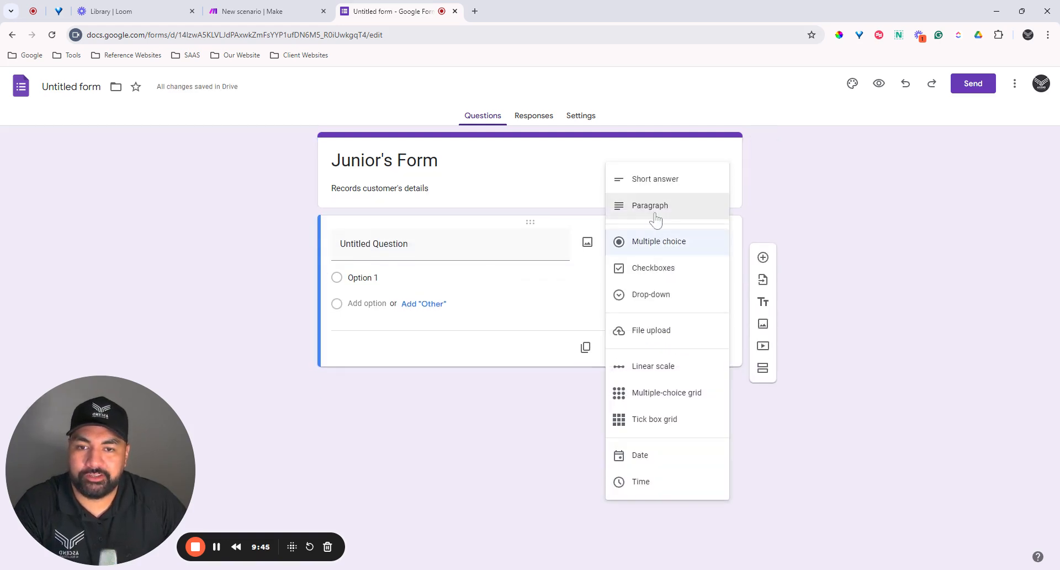
pyautogui.click(637, 178)
pyautogui.click(469, 247)
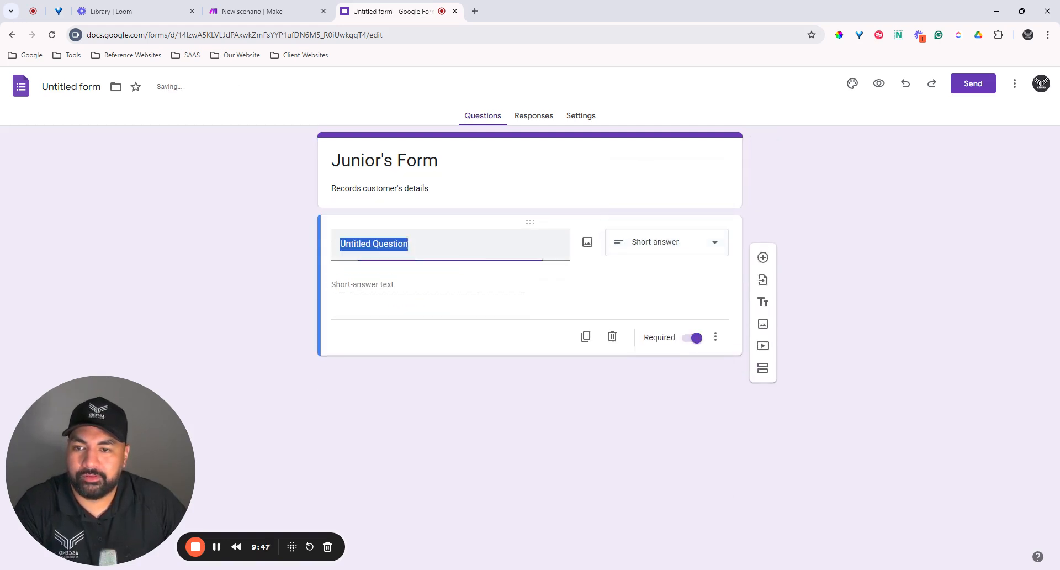
pyautogui.write('First Name')
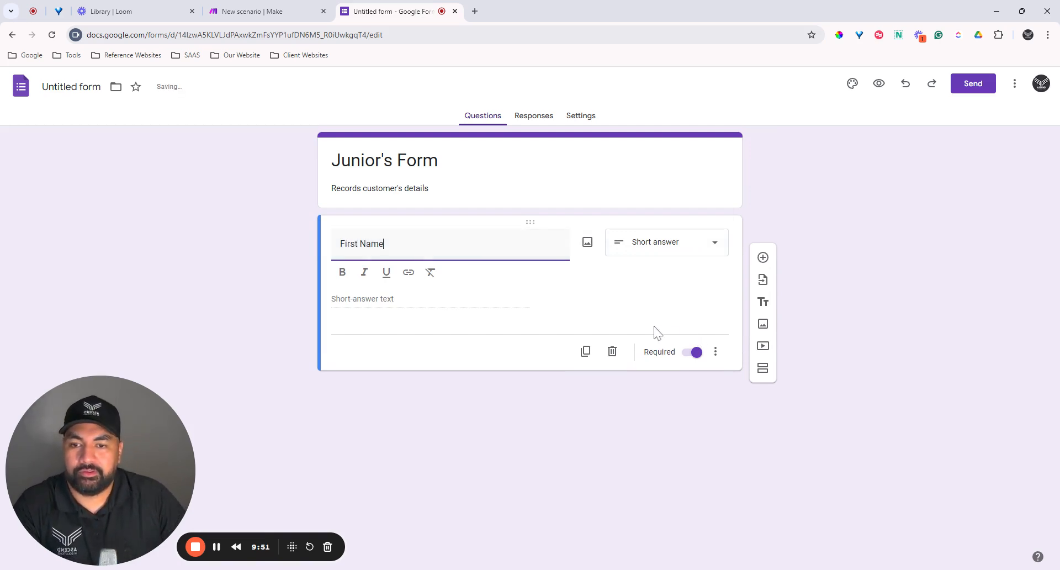
# Step: Add Last Name, Email and Phone Number questions, plus a new question for Budget
pyautogui.click(763, 258)
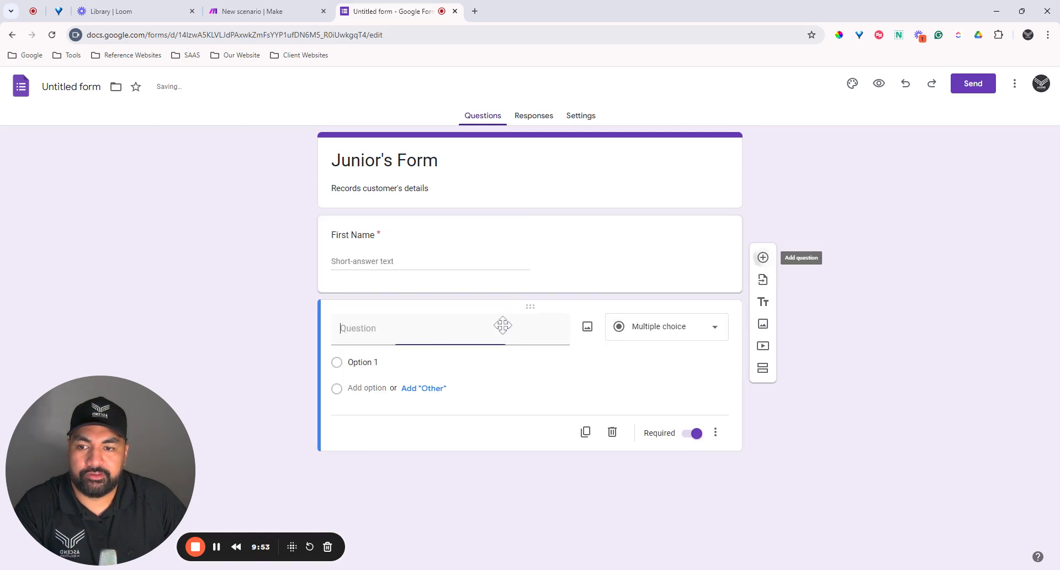
pyautogui.write('Last Name')
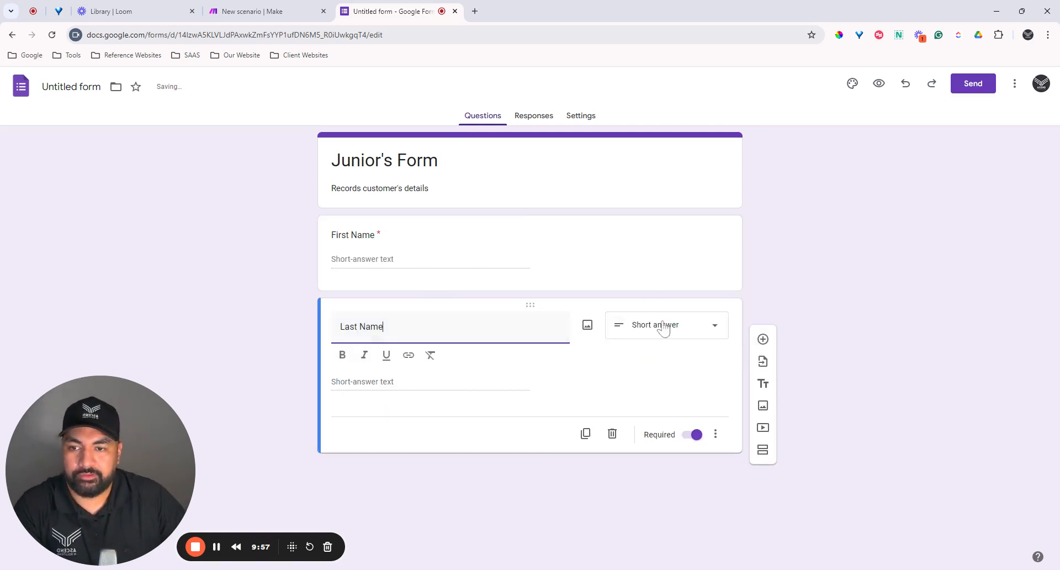
pyautogui.click(763, 339)
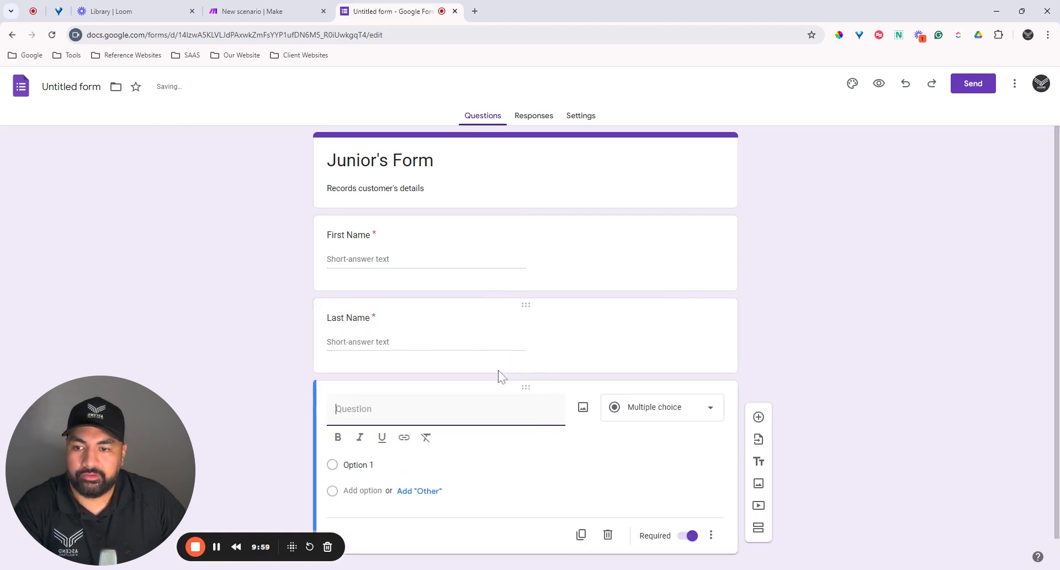
pyautogui.write('Email')
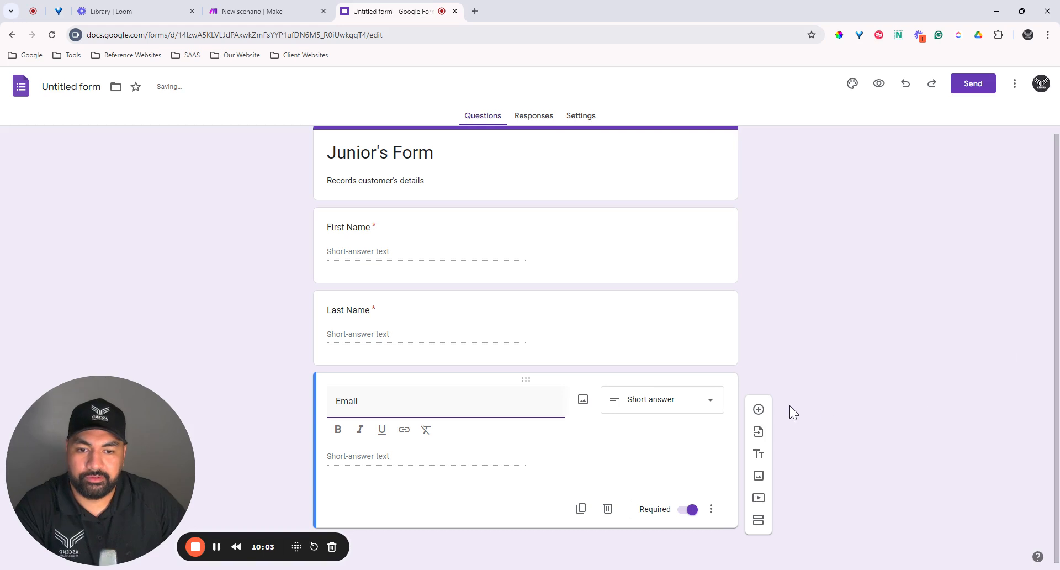
pyautogui.click(758, 409)
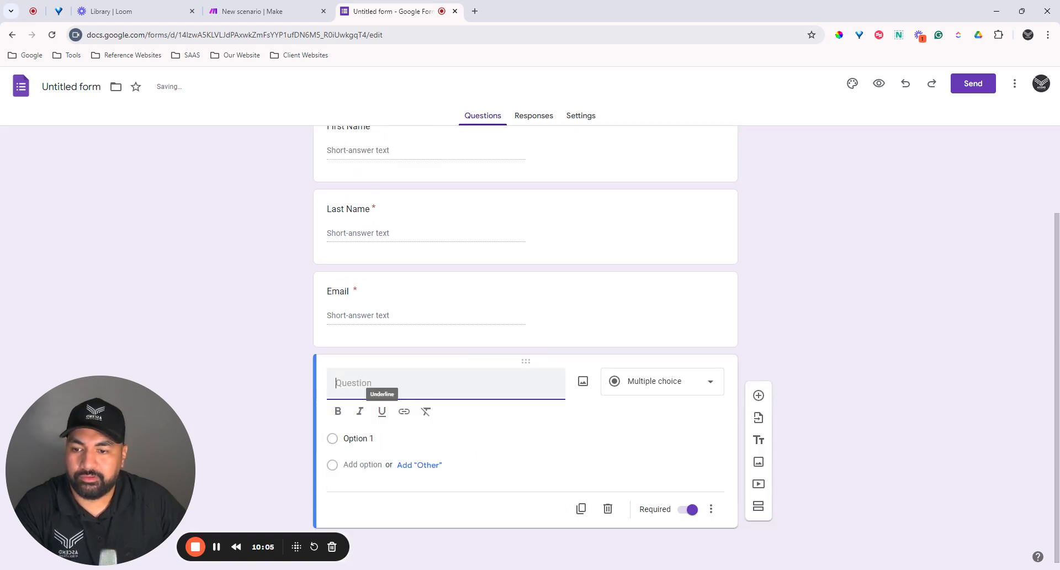
pyautogui.write('P')
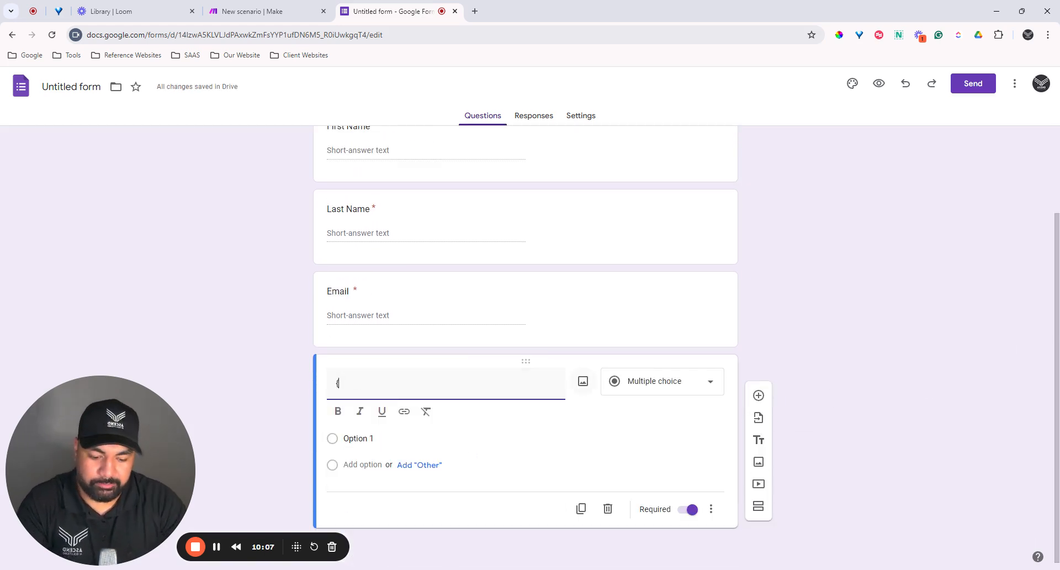
pyautogui.press('BackSpace')
pyautogui.write('Phone Number')
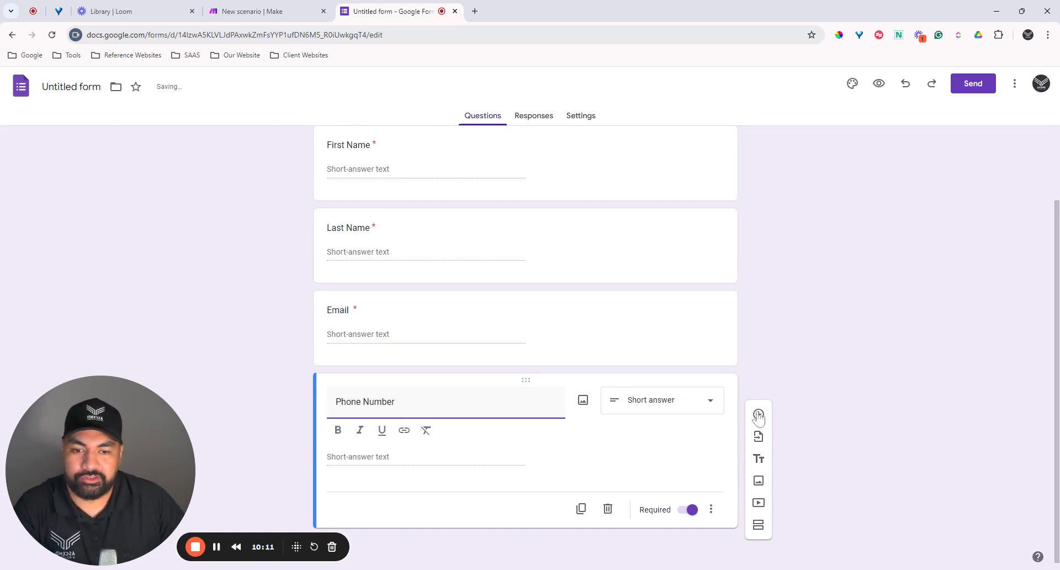
pyautogui.click(757, 417)
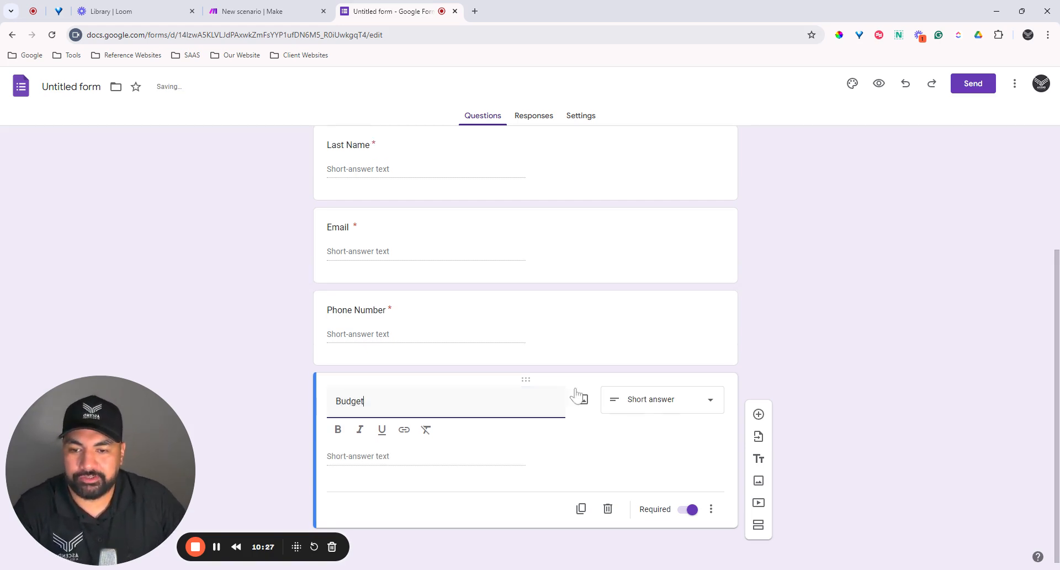
# Step: Switch Budget to multiple choice and set its first option to 0-1000
pyautogui.click(637, 410)
pyautogui.click(664, 301)
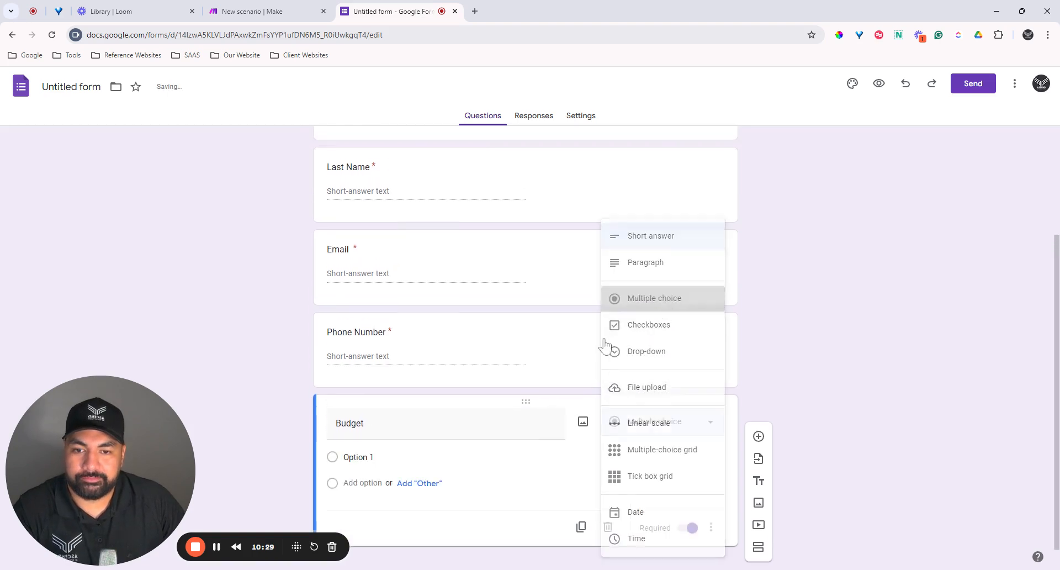
pyautogui.click(348, 458)
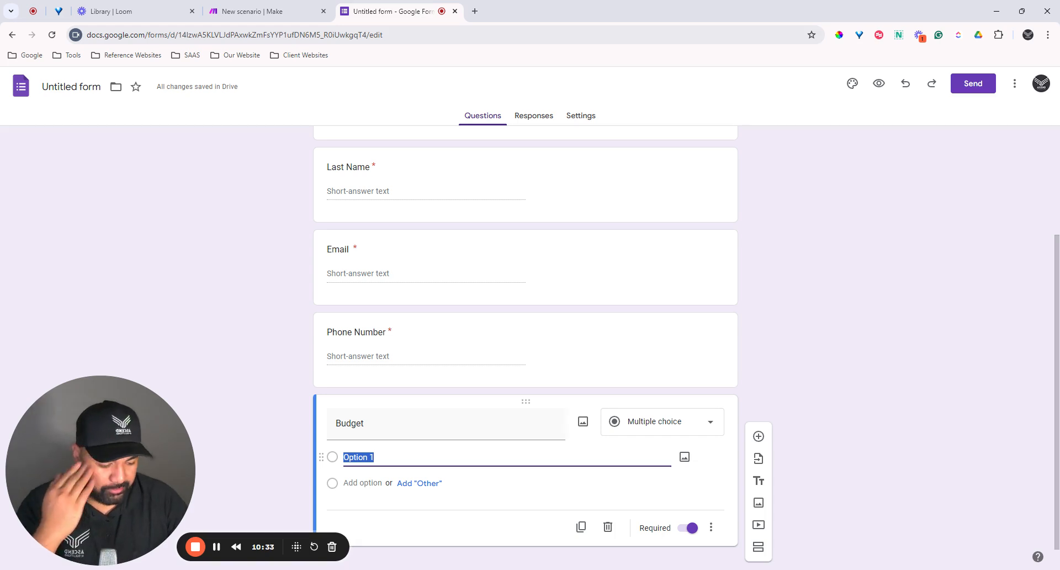
pyautogui.click(376, 457)
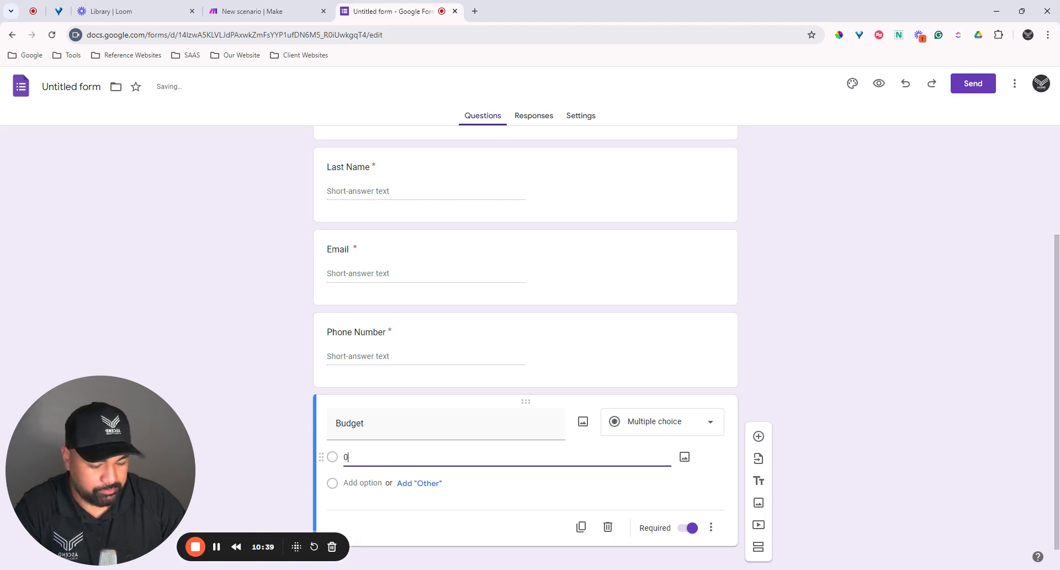
pyautogui.write('-1000')
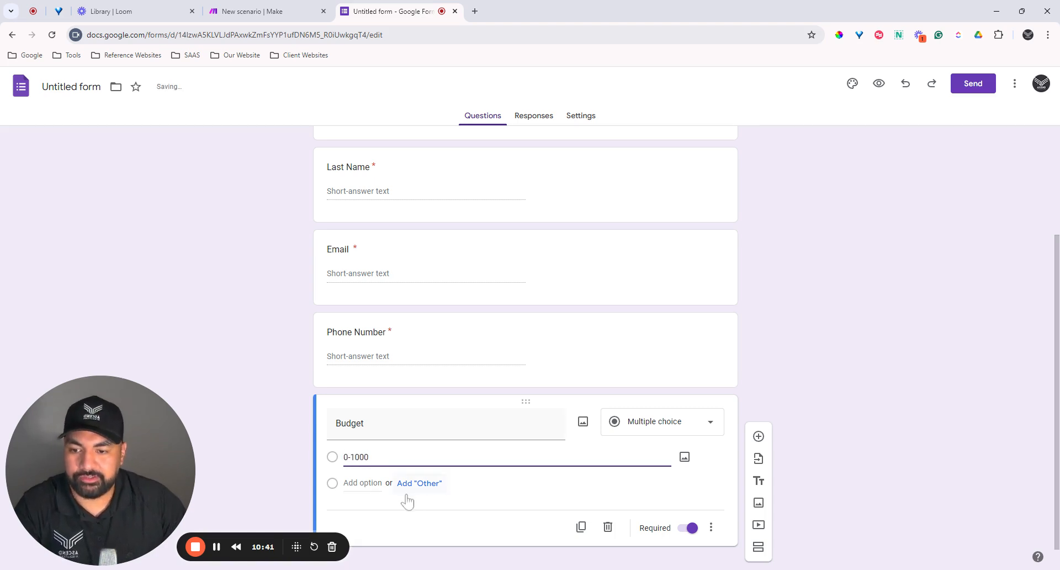
# Step: Add the Budget options 1000-10000 and 10000+, then collapse the question
pyautogui.click(353, 484)
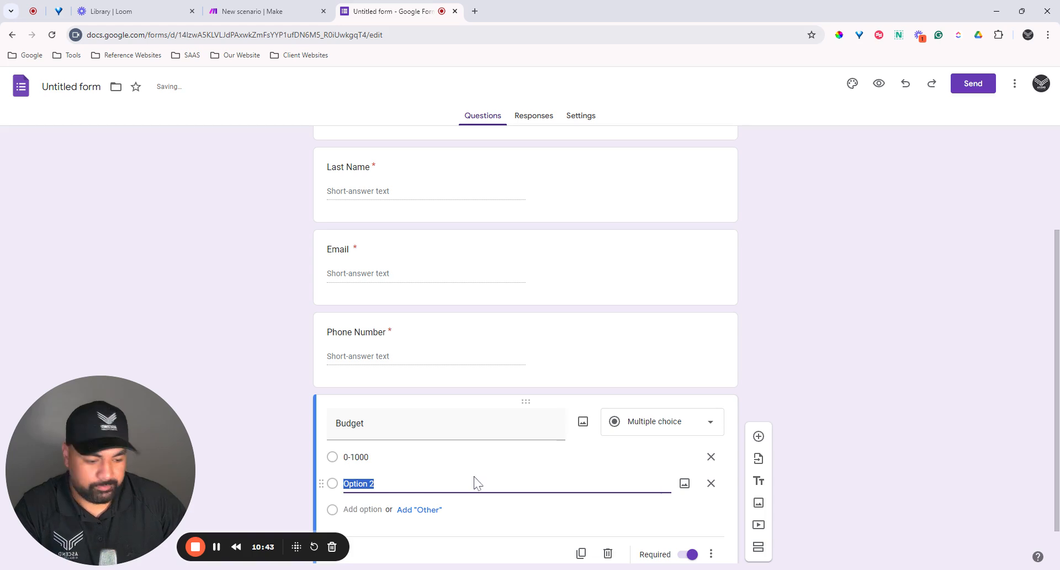
pyautogui.write('1000-10000')
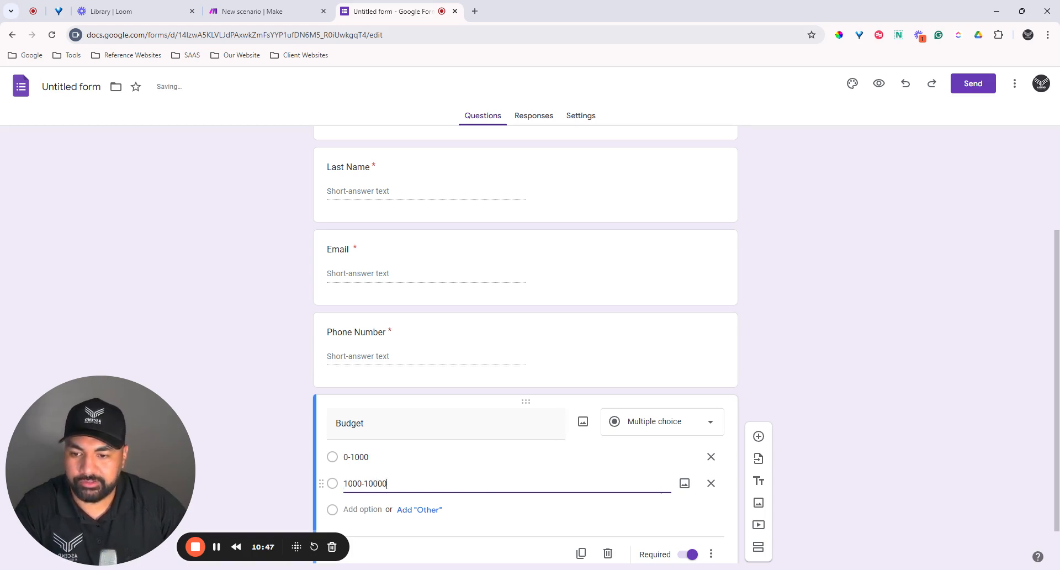
pyautogui.press('Return')
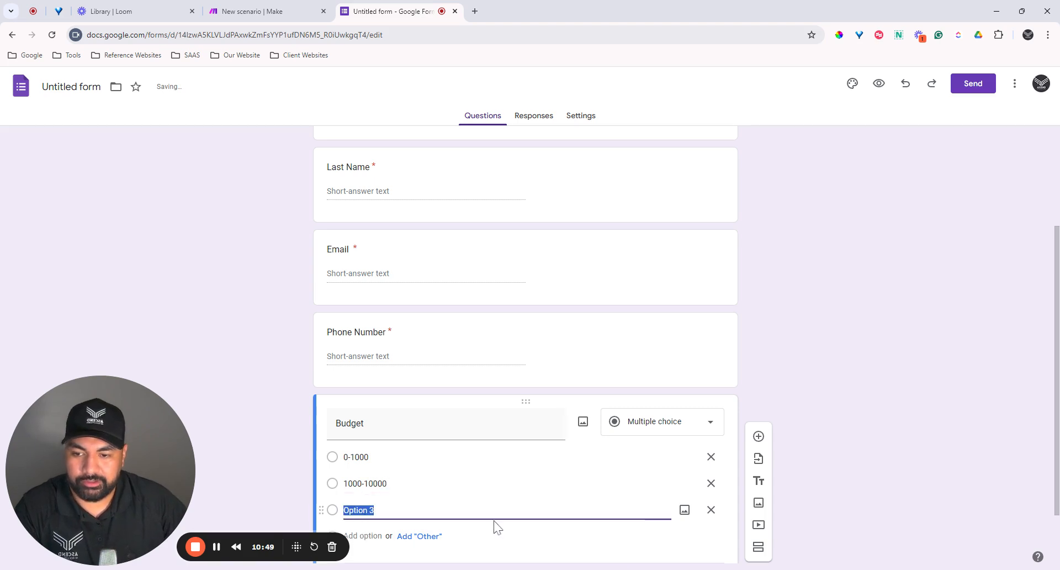
pyautogui.write('10000')
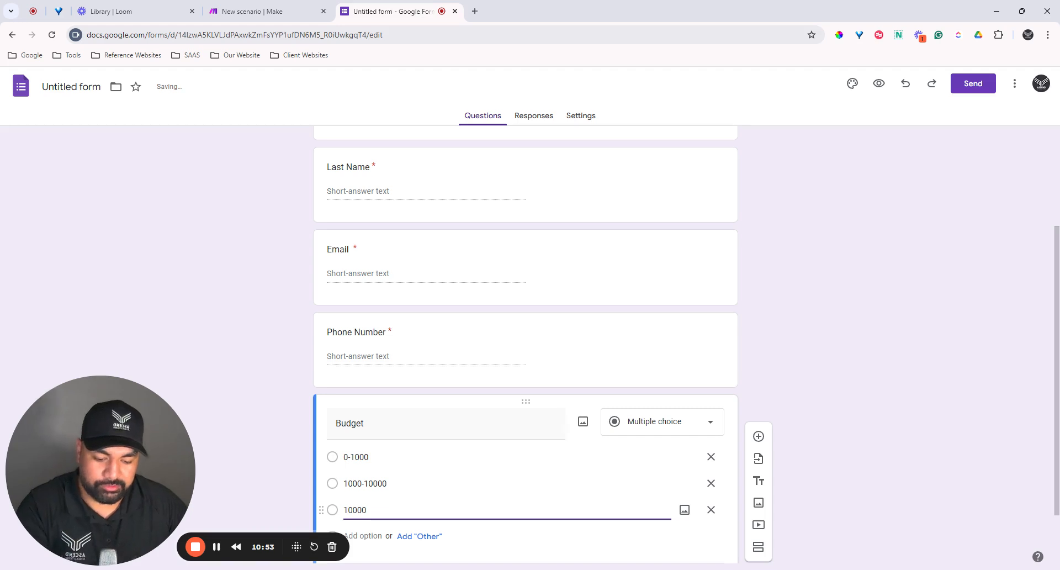
pyautogui.write('+')
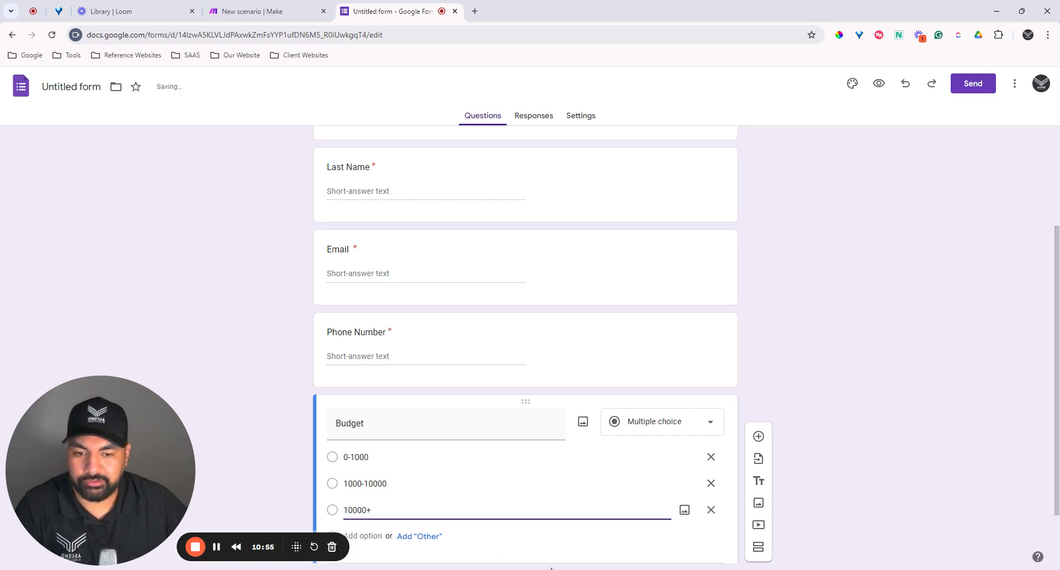
pyautogui.click(696, 551)
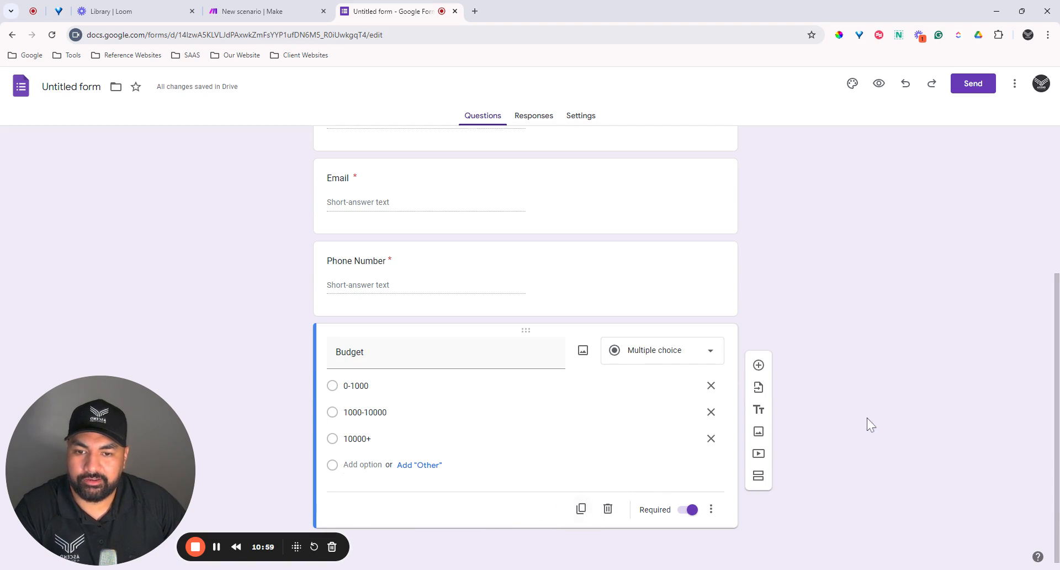
pyautogui.click(660, 300)
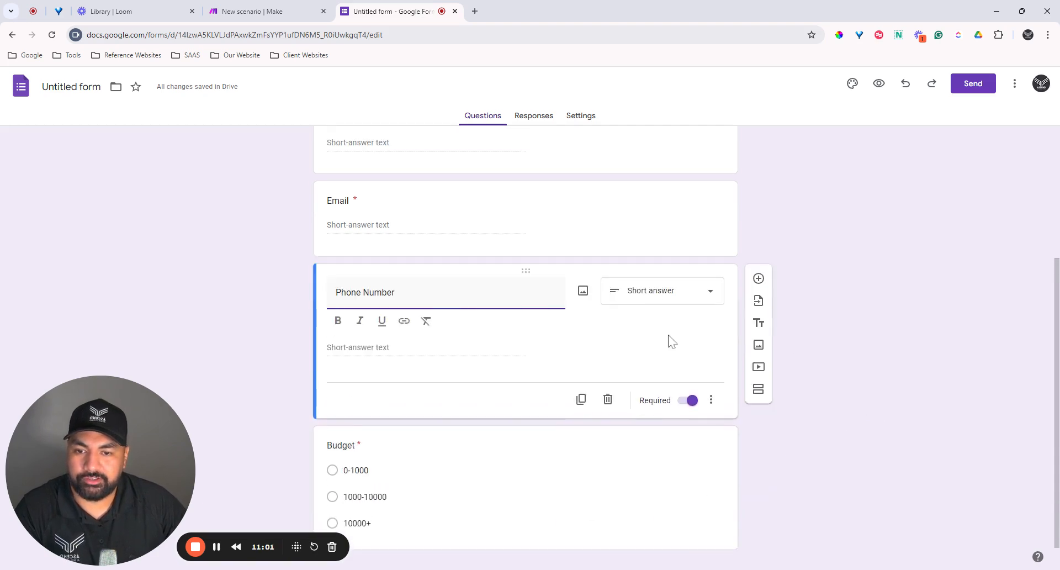
pyautogui.scroll(4, 870, 374)
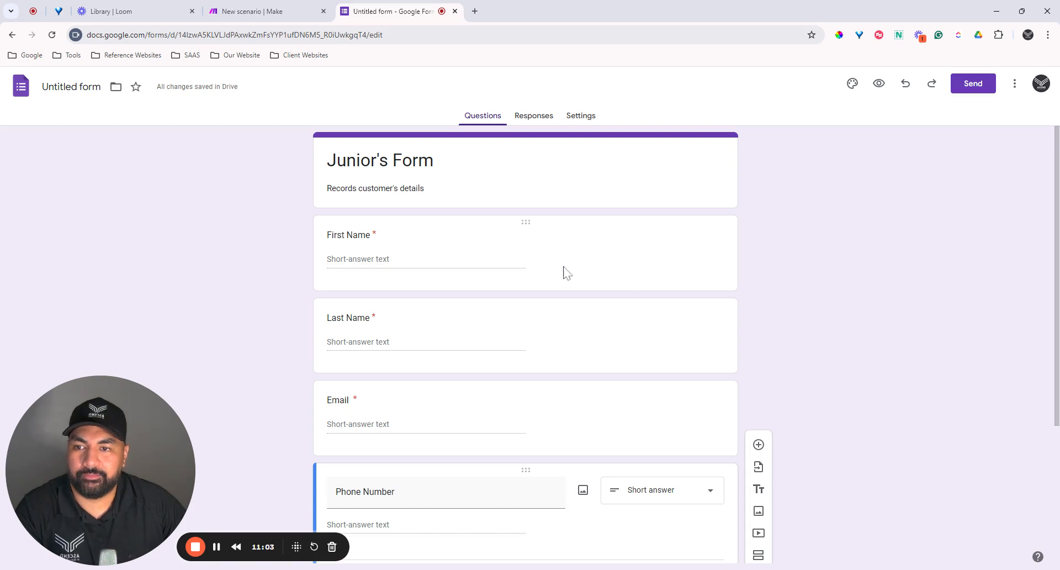
# Step: Preview Junior's Form, scroll through all its questions, then return to the Make scenario
pyautogui.click(879, 84)
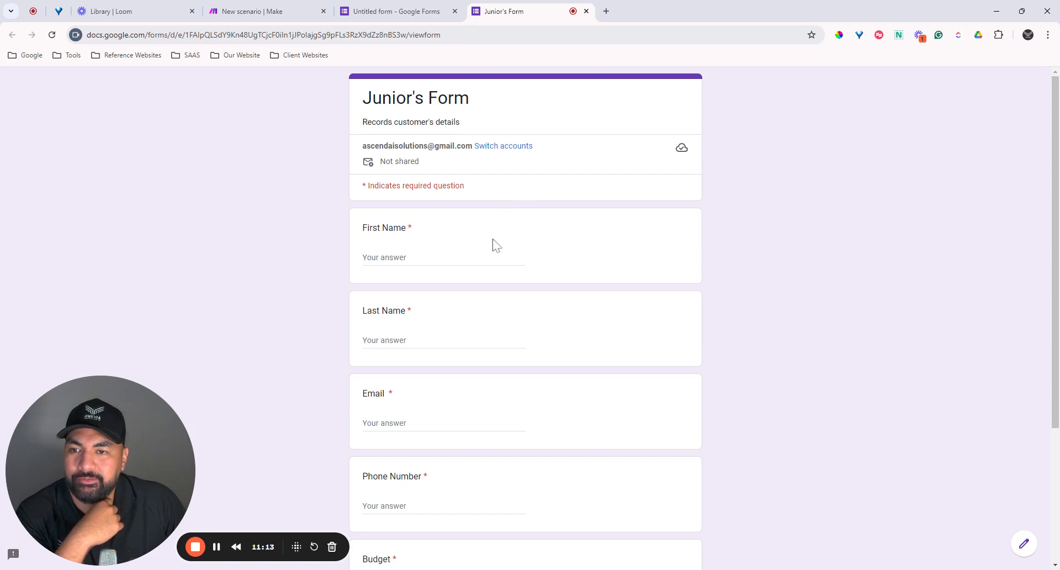
pyautogui.scroll(-1, 495, 245)
pyautogui.scroll(-2, 438, 229)
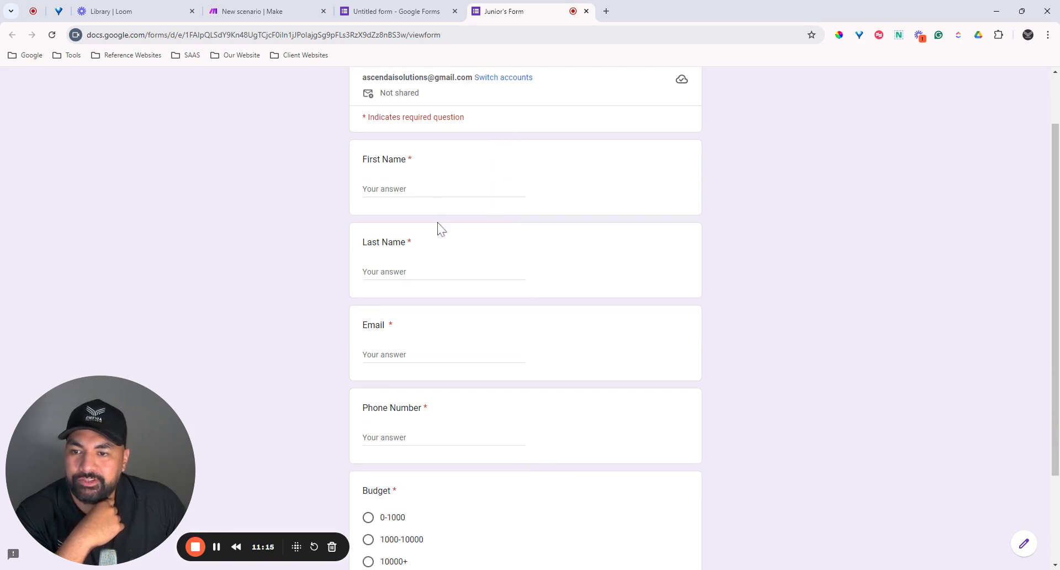
pyautogui.scroll(-1, 538, 334)
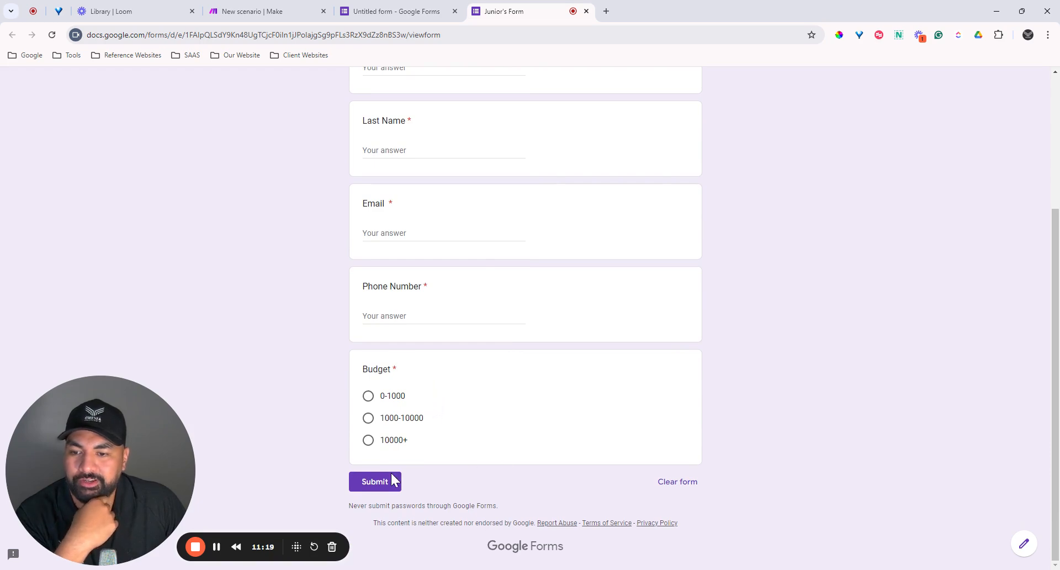
pyautogui.scroll(4, 452, 371)
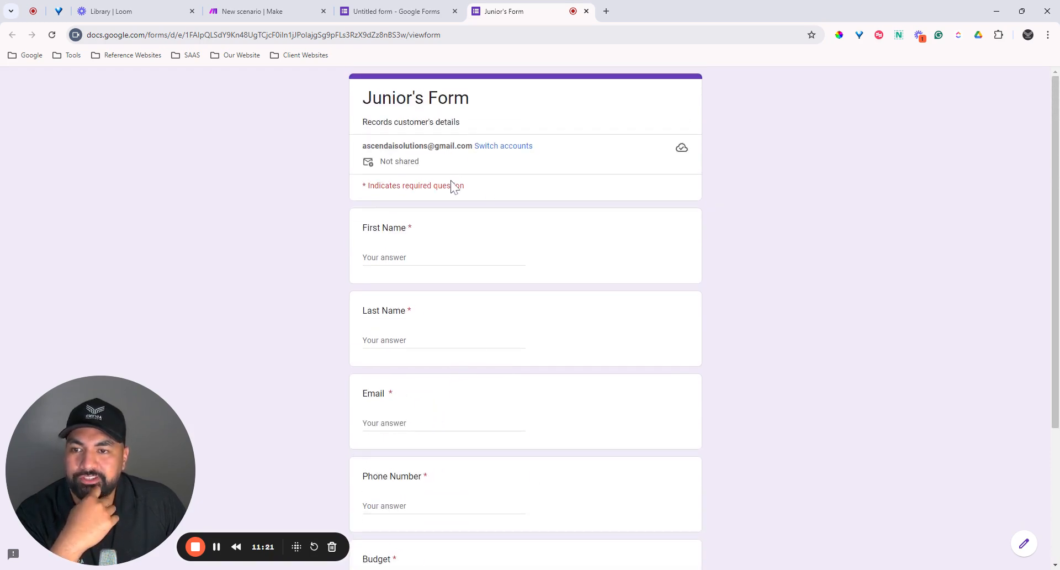
pyautogui.scroll(-4, 422, 371)
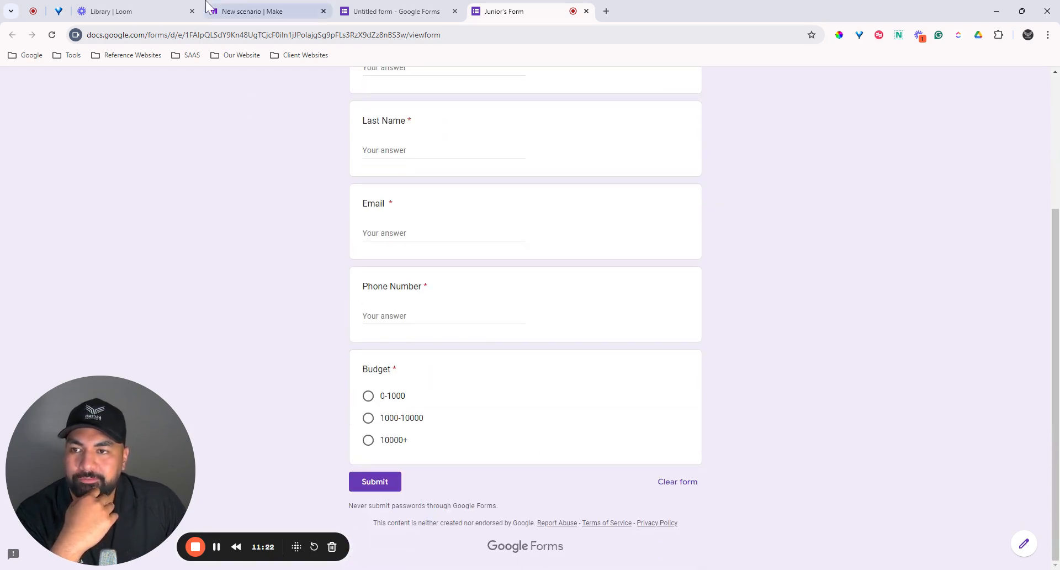
pyautogui.click(285, 13)
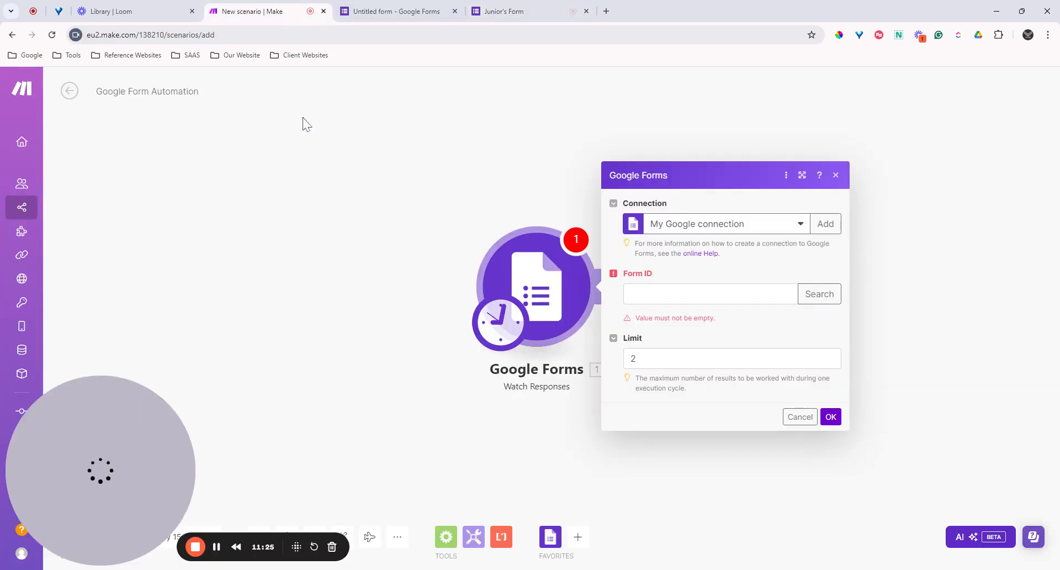
# Step: Return to Junior's Form in the Google Forms editor and select its web address
pyautogui.click(402, 15)
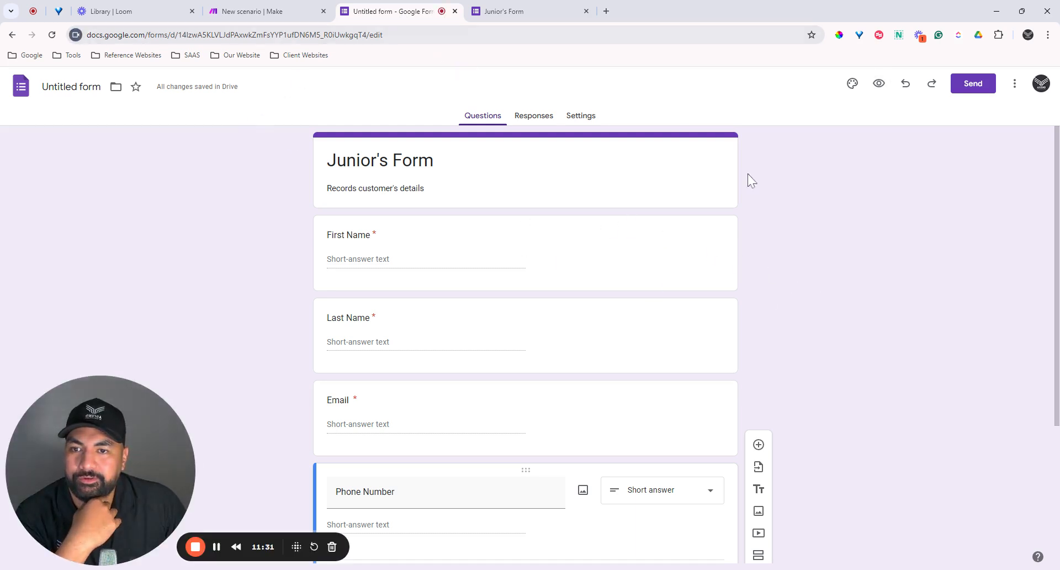
pyautogui.scroll(-1, 657, 276)
pyautogui.scroll(1, 656, 293)
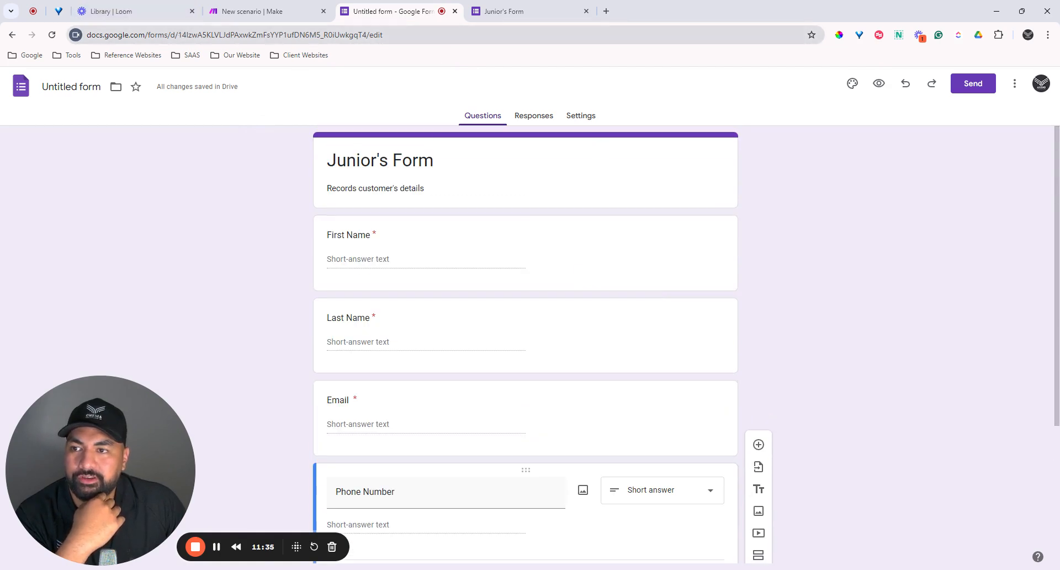
pyautogui.click(181, 35)
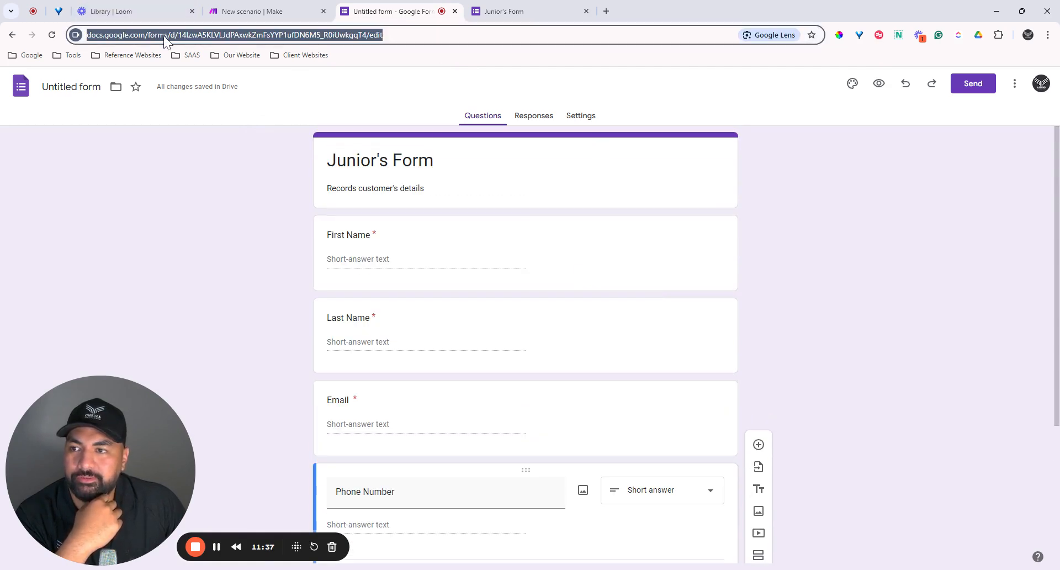
pyautogui.click(225, 36)
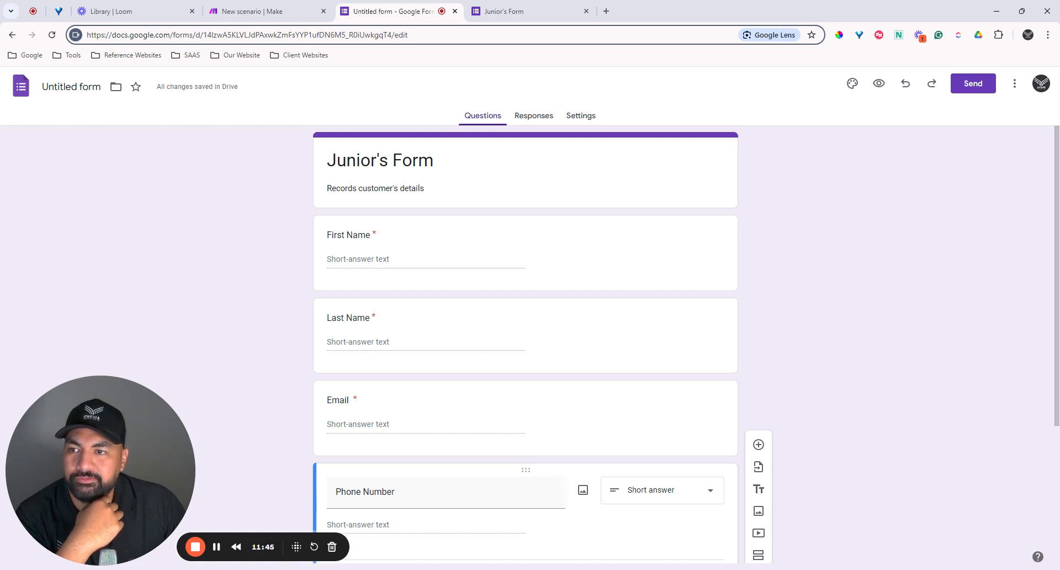
# Step: Select the form ID between /d/ and /edit, then return to Make's Google Forms module
pyautogui.moveTo(203, 35); pyautogui.dragTo(387, 35)
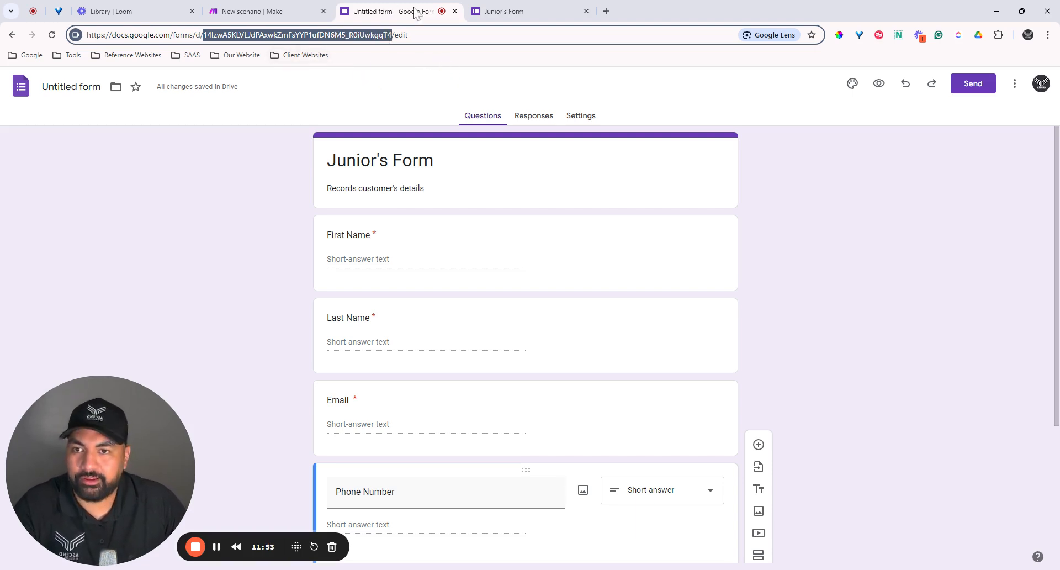
pyautogui.click(303, 13)
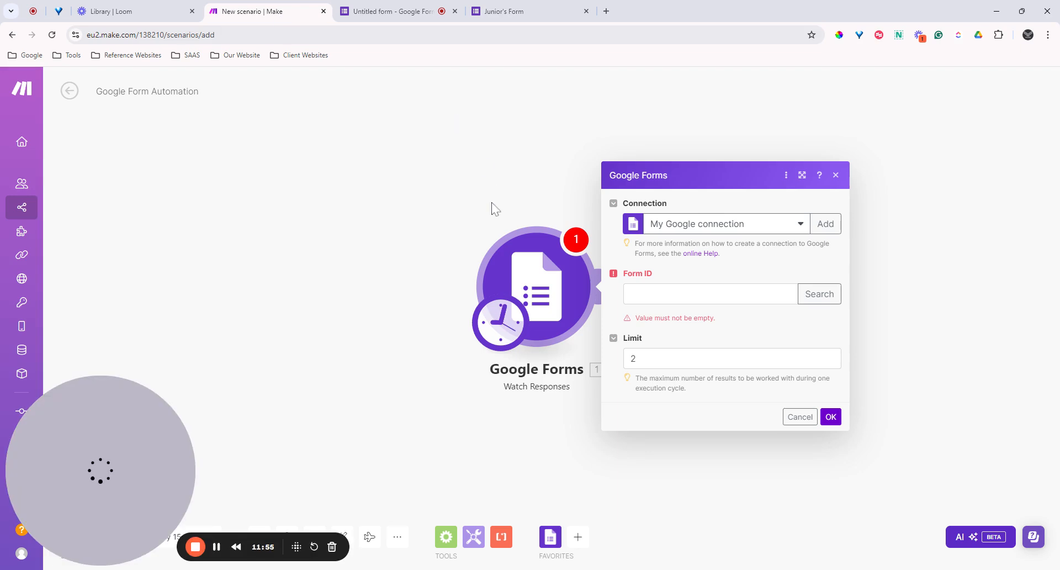
# Step: Paste the form ID into Watch Responses, keep limit 2, and save it starting 'From now on'
pyautogui.click(679, 294)
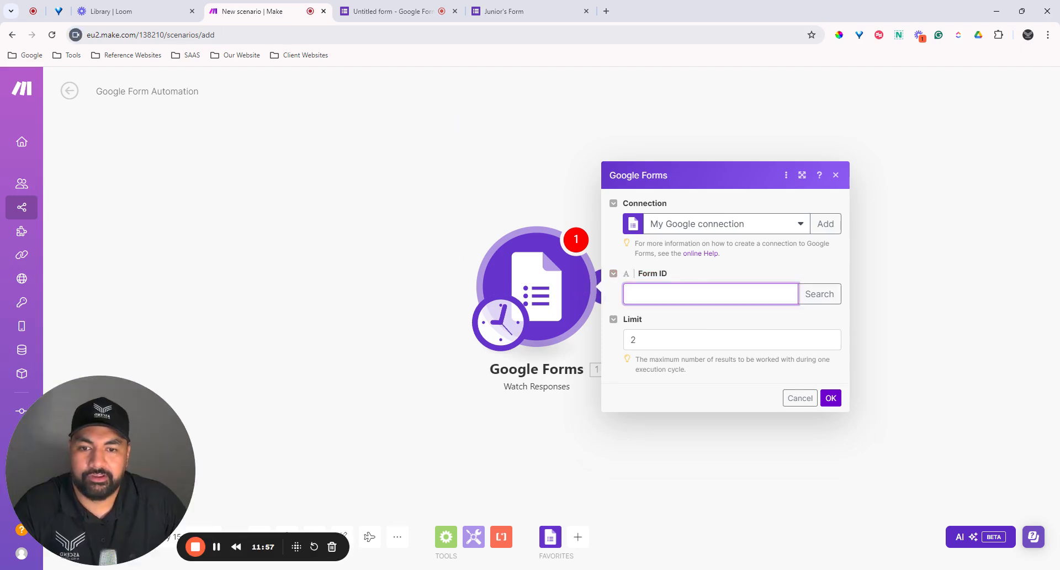
pyautogui.hotkey('ctrl', 'v')
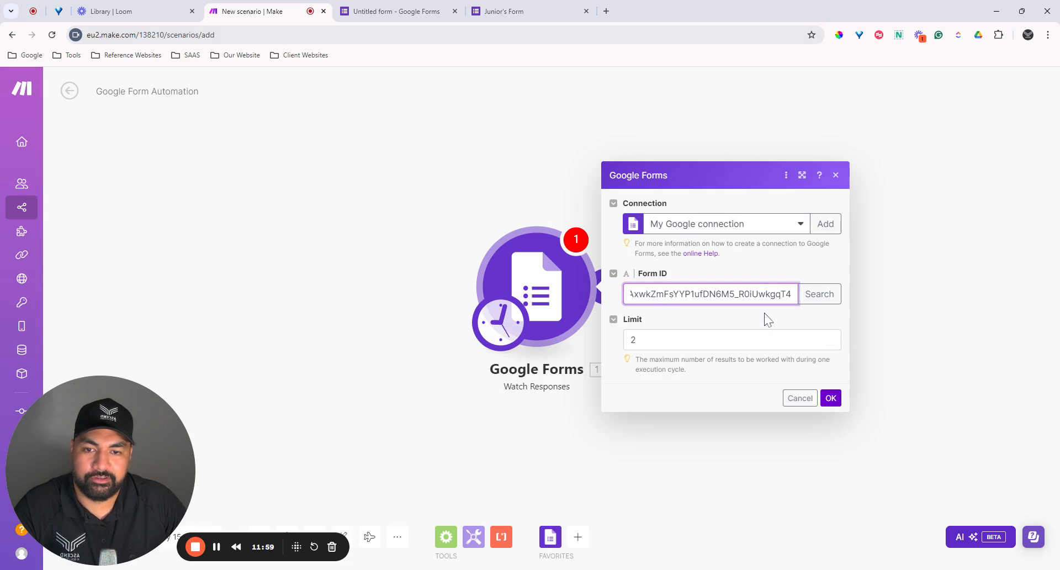
pyautogui.click(822, 294)
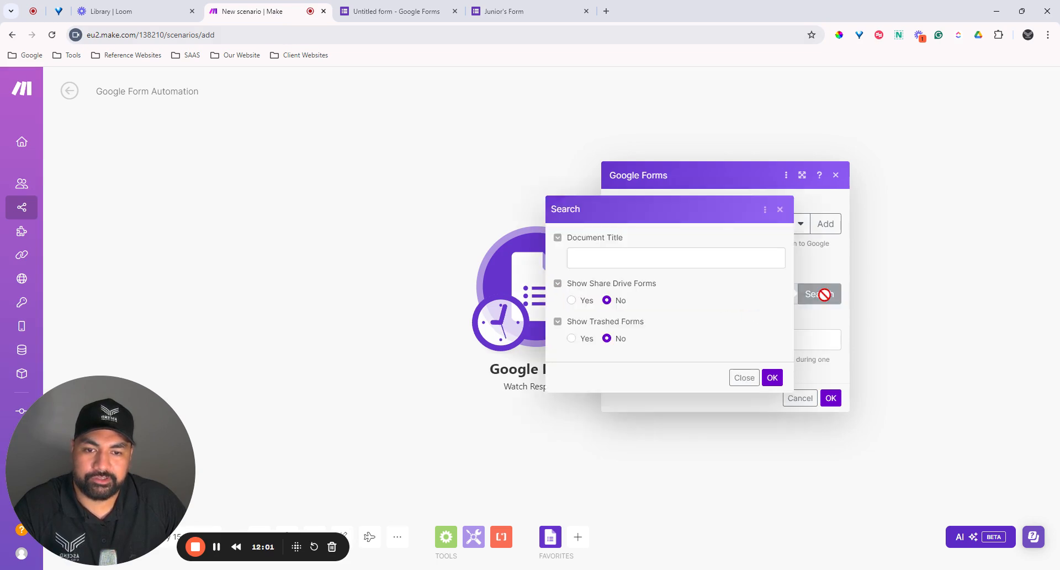
pyautogui.click(780, 209)
pyautogui.click(724, 325)
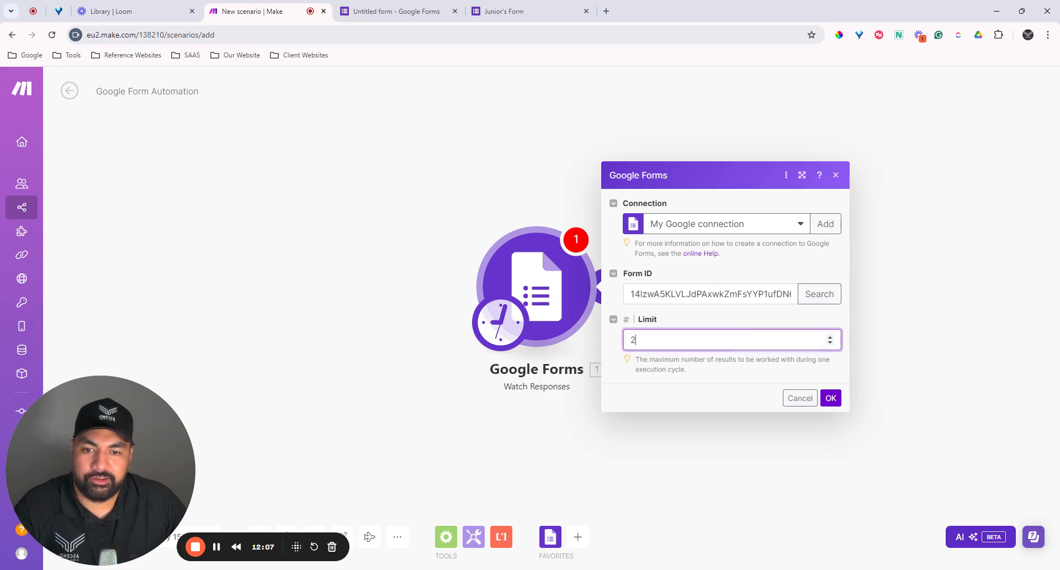
pyautogui.click(831, 399)
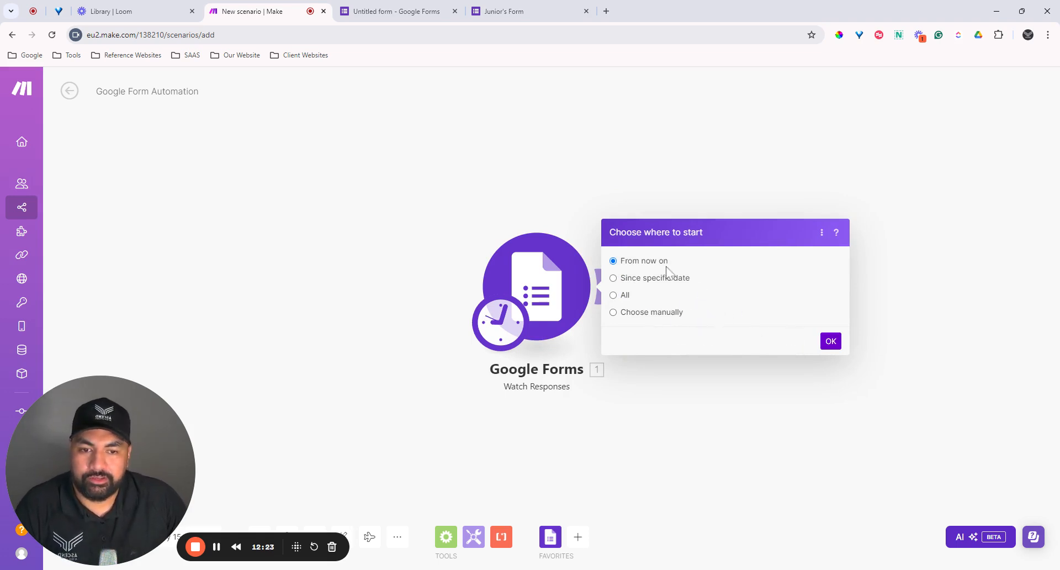
pyautogui.click(833, 343)
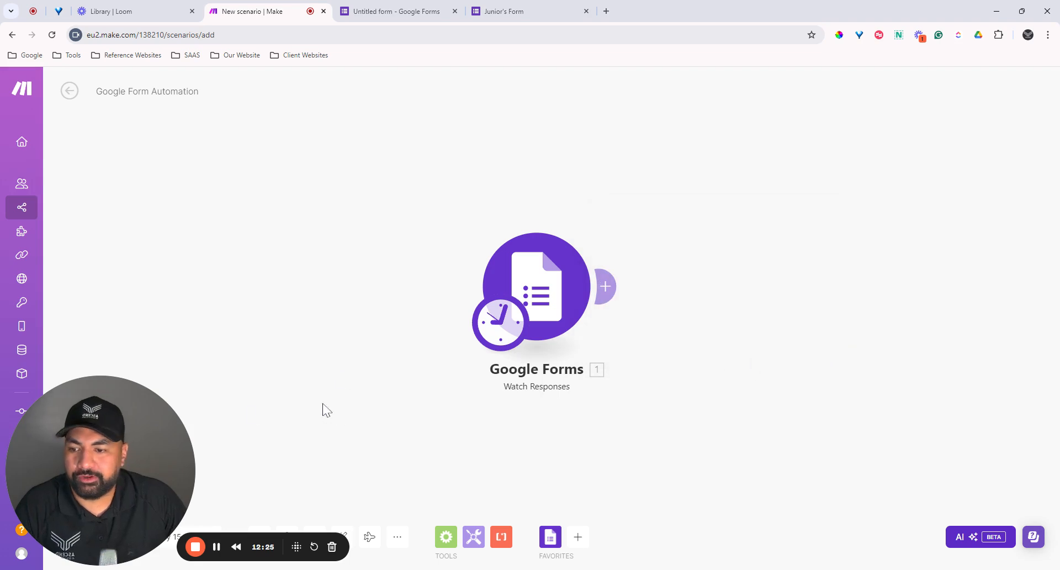
pyautogui.moveTo(156, 479); pyautogui.dragTo(963, 475)
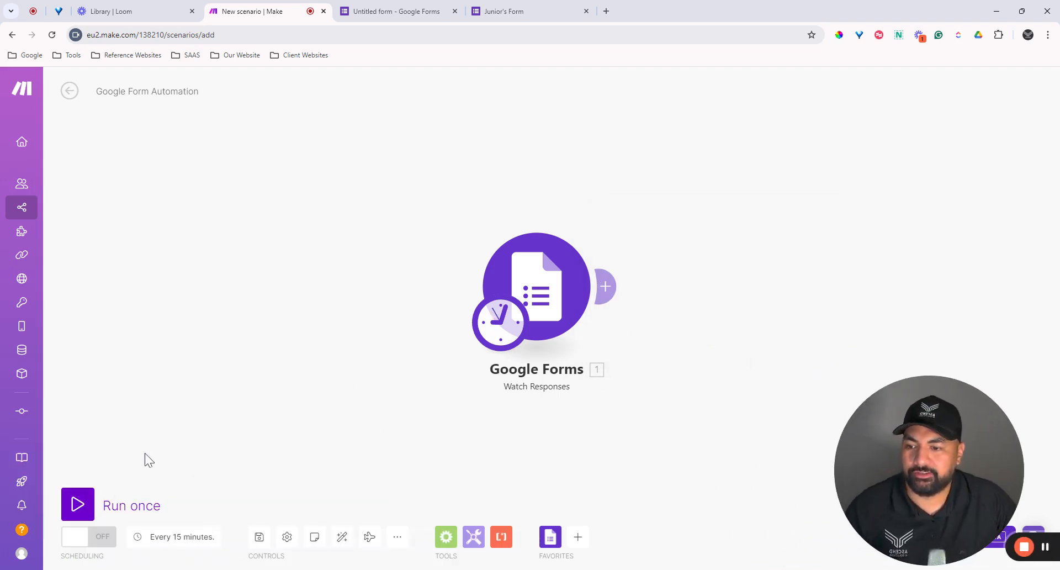
pyautogui.click(354, 8)
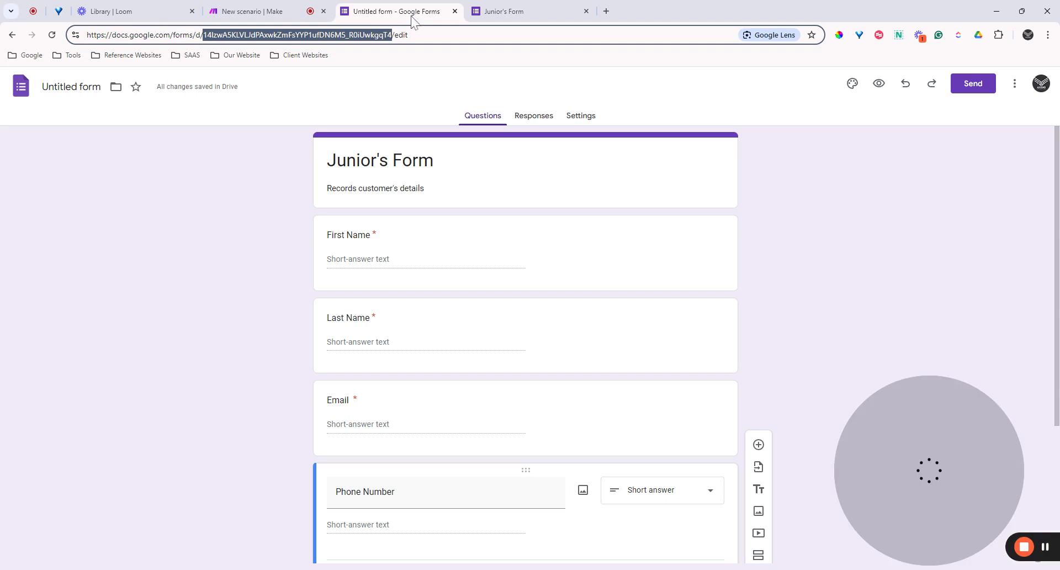
# Step: Open the live Junior's Form and enter the respondent's first name
pyautogui.click(508, 10)
pyautogui.click(455, 11)
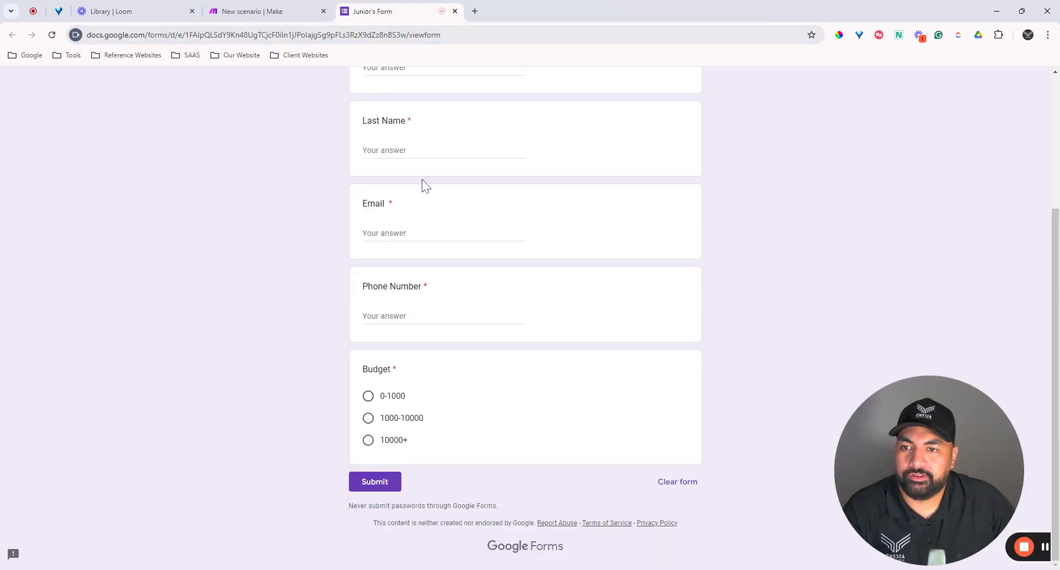
pyautogui.scroll(4, 421, 184)
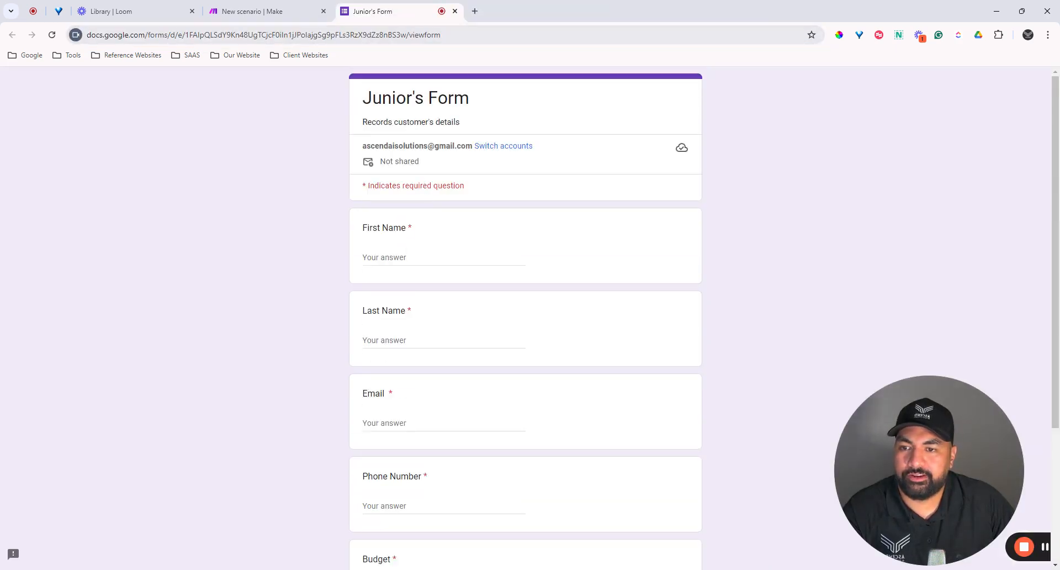
pyautogui.click(395, 256)
pyautogui.write('Junior')
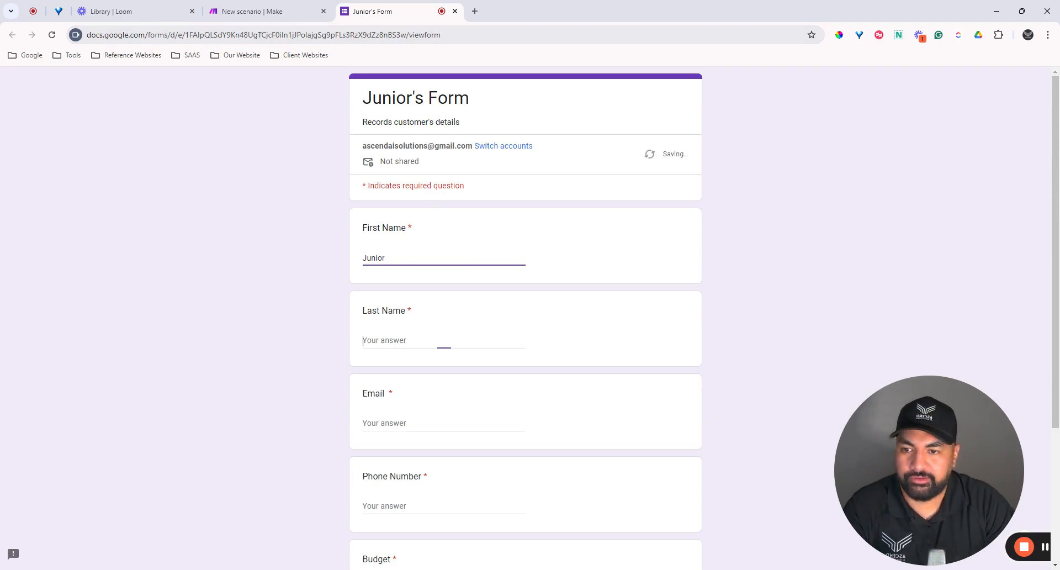
pyautogui.click(442, 348)
pyautogui.hotkey('shift', 'Tab')
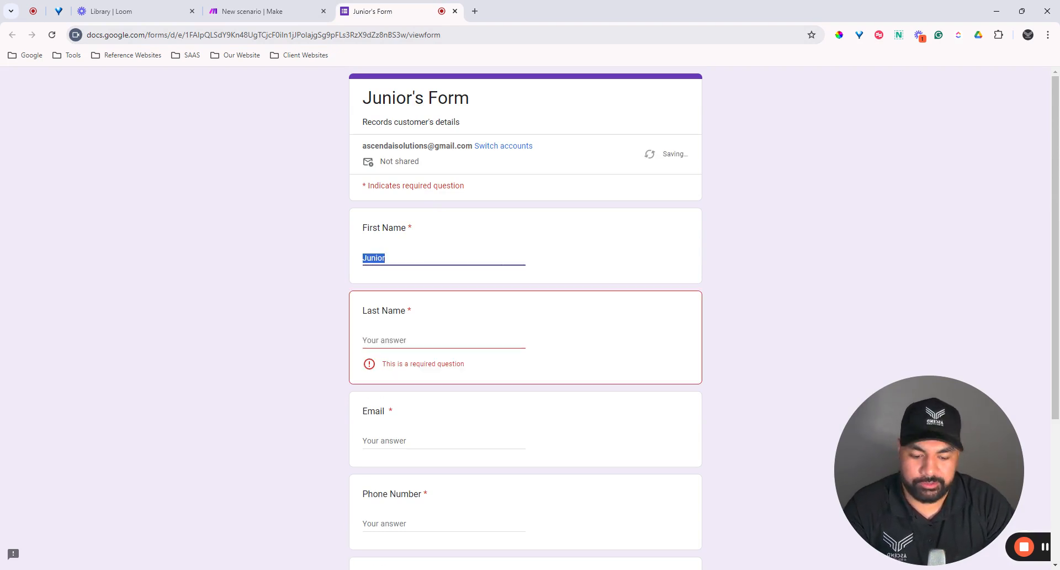
pyautogui.write('Dwayne')
# Step: Fill in the last name, email and phone number answers
pyautogui.press('Tab')
pyautogui.write('Johnson')
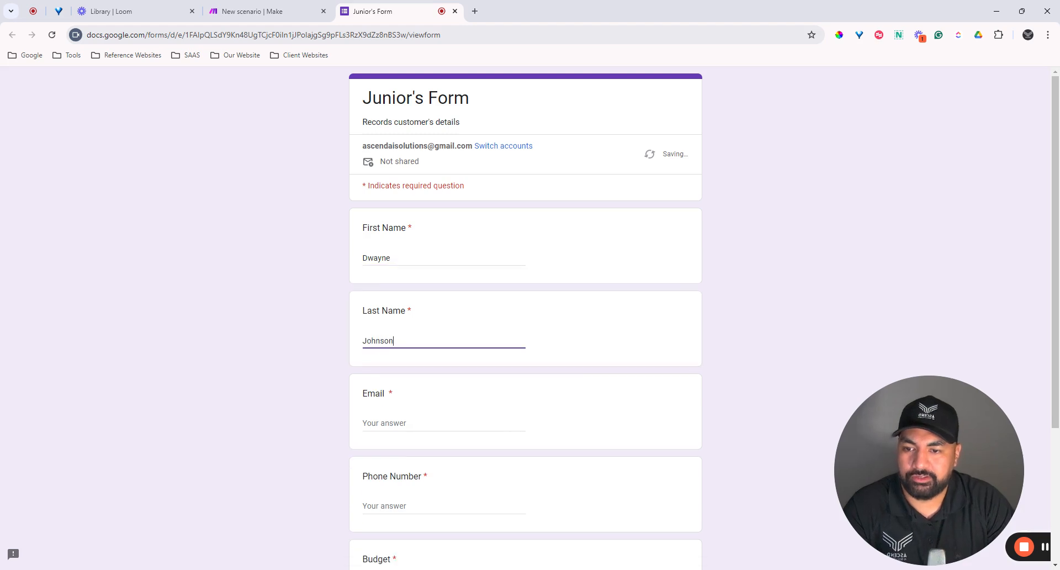
pyautogui.press('Tab')
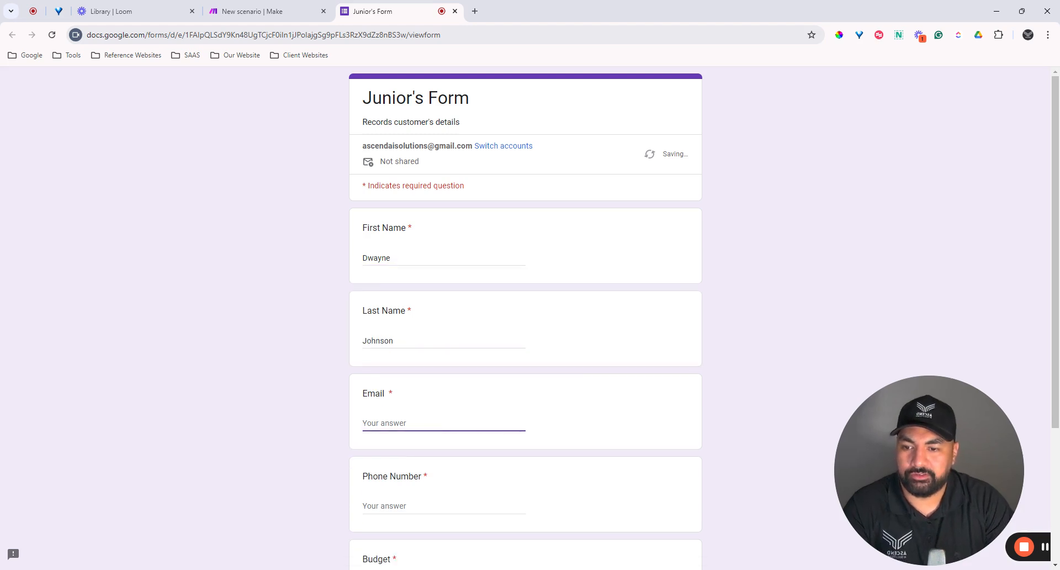
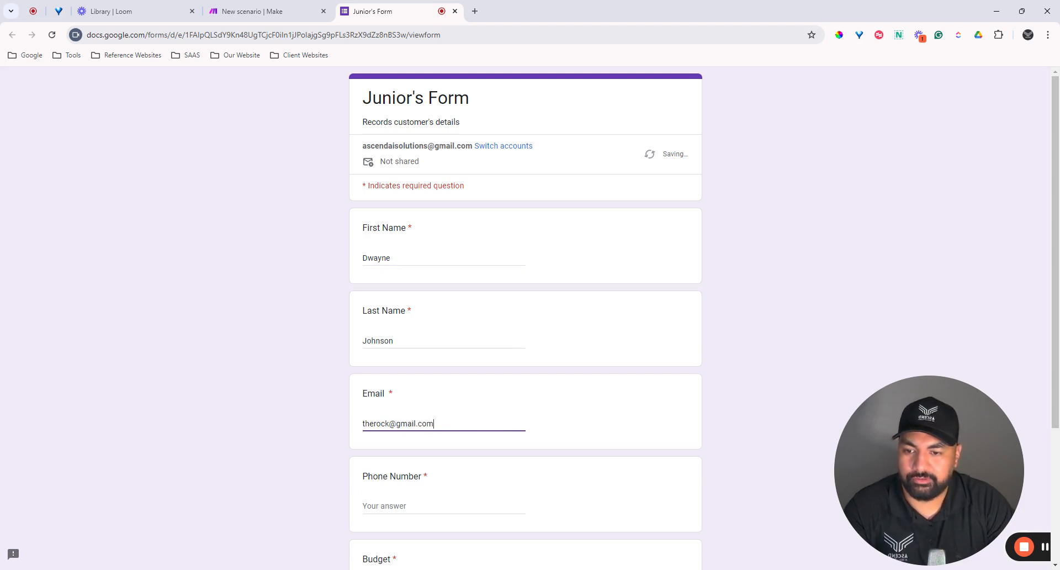
pyautogui.press('Tab')
pyautogui.write('1')
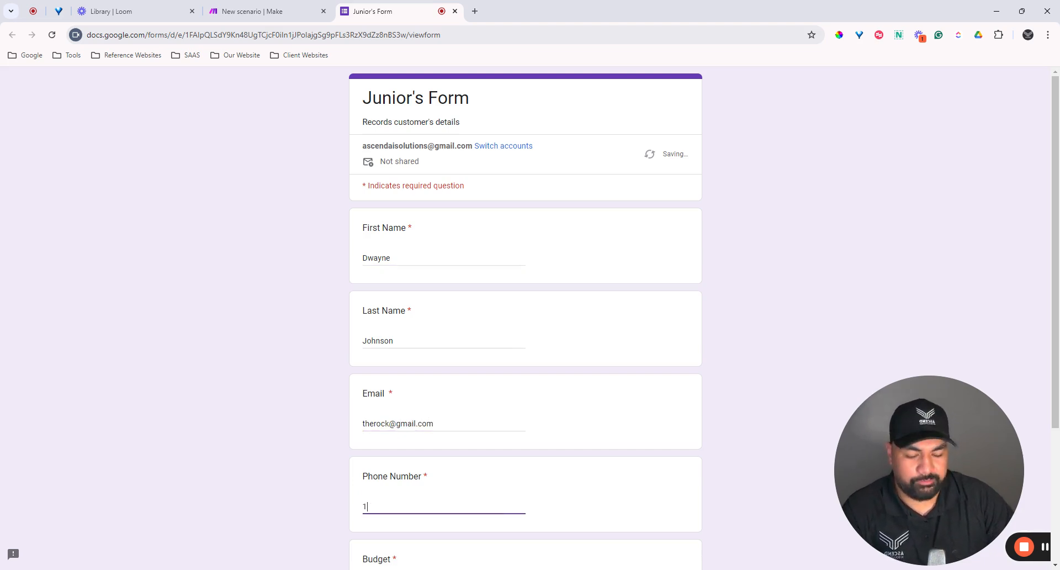
pyautogui.write('2345678')
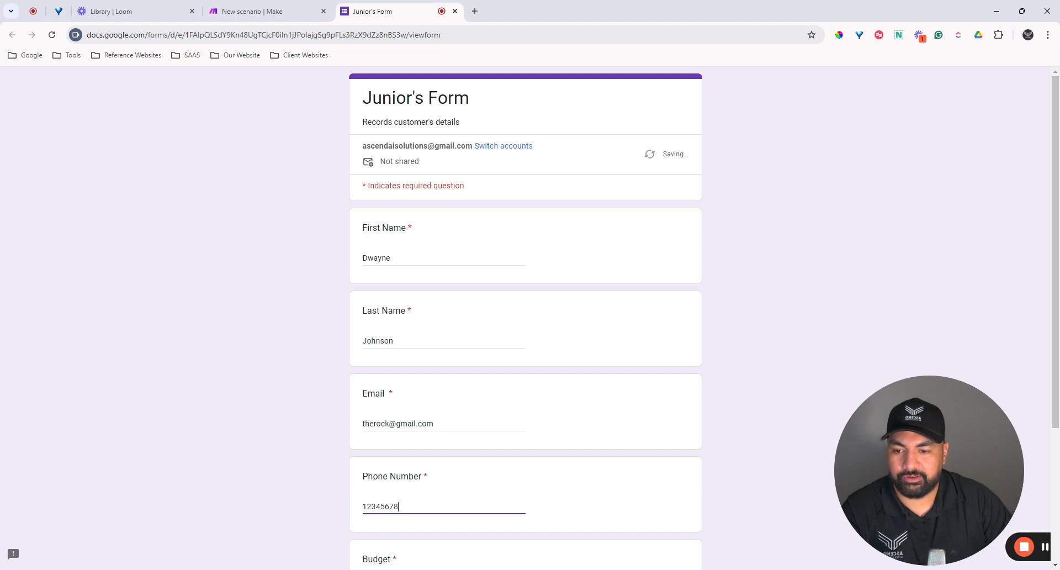
# Step: Complete the phone number, choose the 10000+ budget and submit the response
pyautogui.scroll(-3, 552, 221)
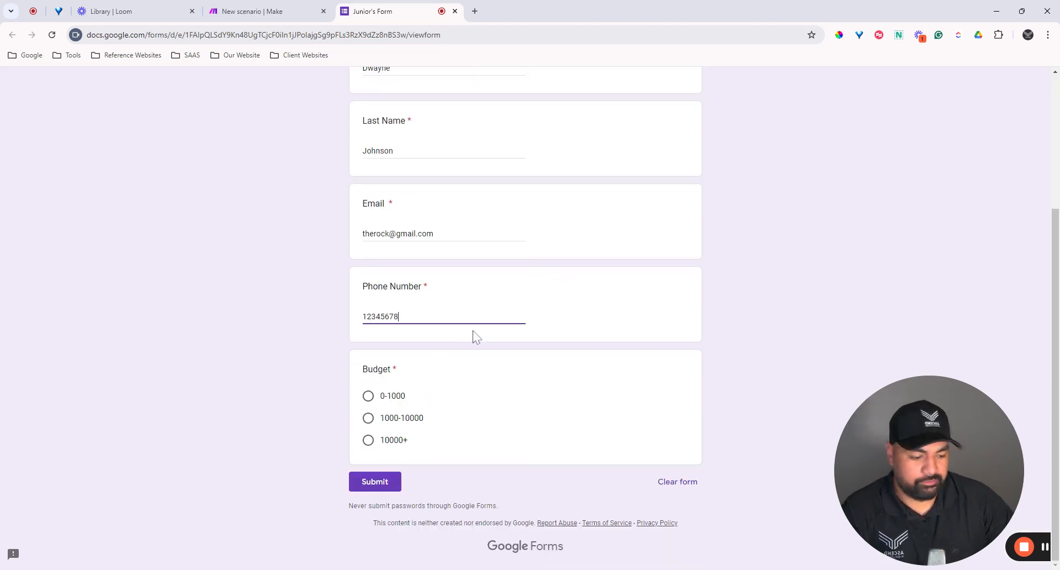
pyautogui.write('91')
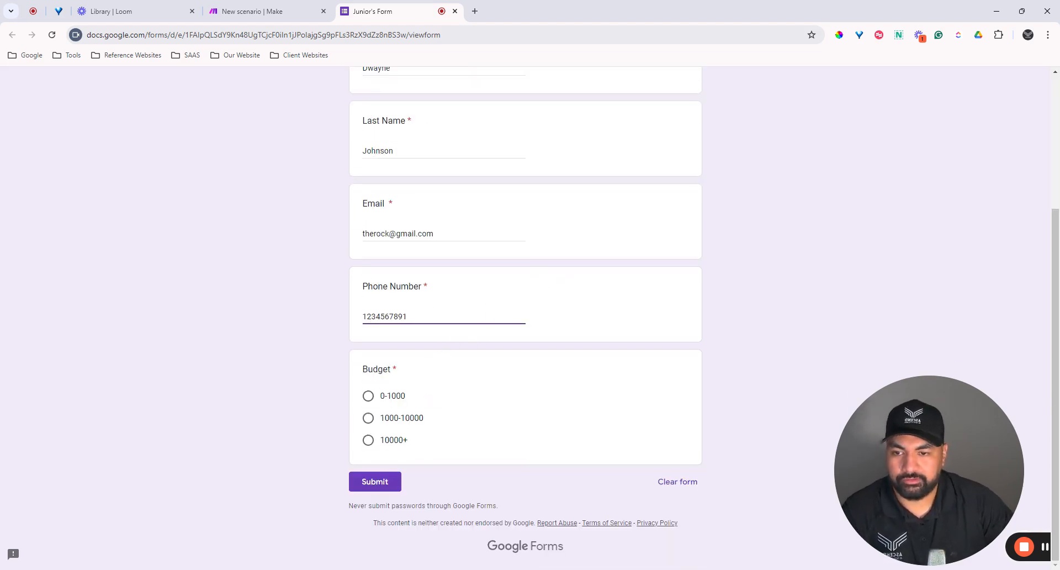
pyautogui.write('0')
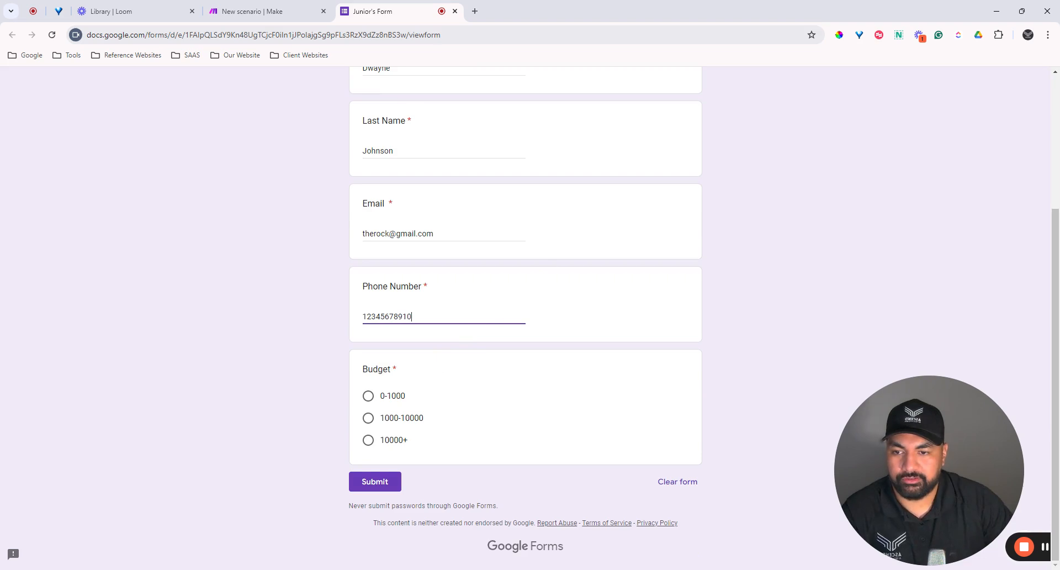
pyautogui.click(368, 439)
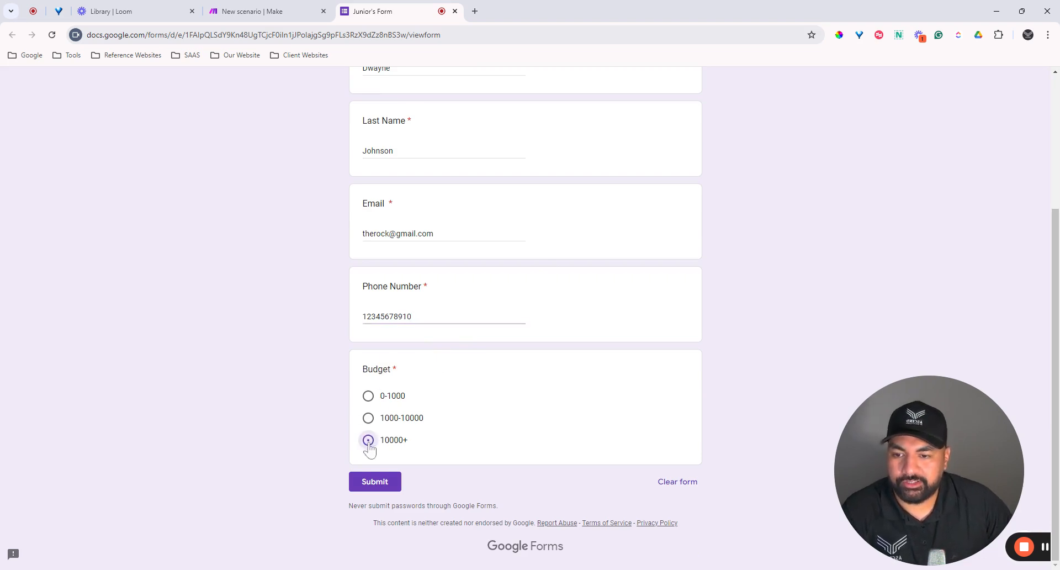
pyautogui.click(382, 483)
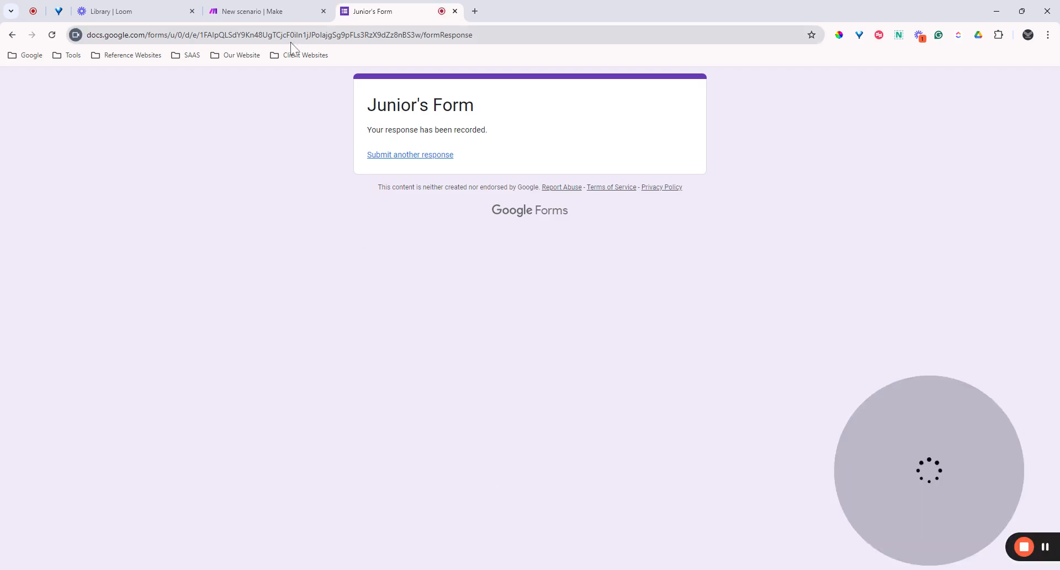
# Step: Run the Google Form Automation scenario once and bring its output bundle into view
pyautogui.click(276, 12)
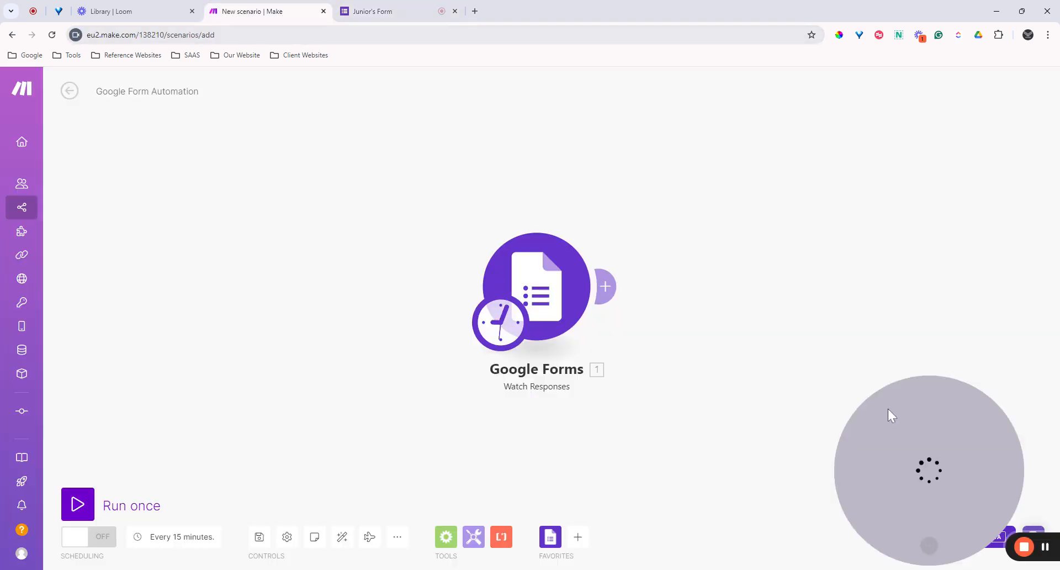
pyautogui.click(76, 503)
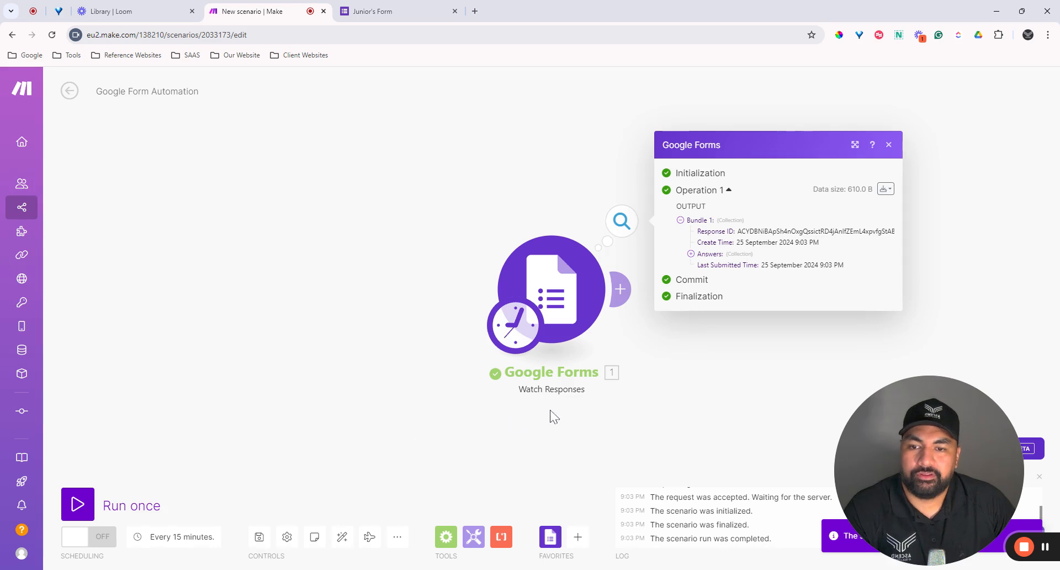
pyautogui.moveTo(644, 421); pyautogui.dragTo(560, 433)
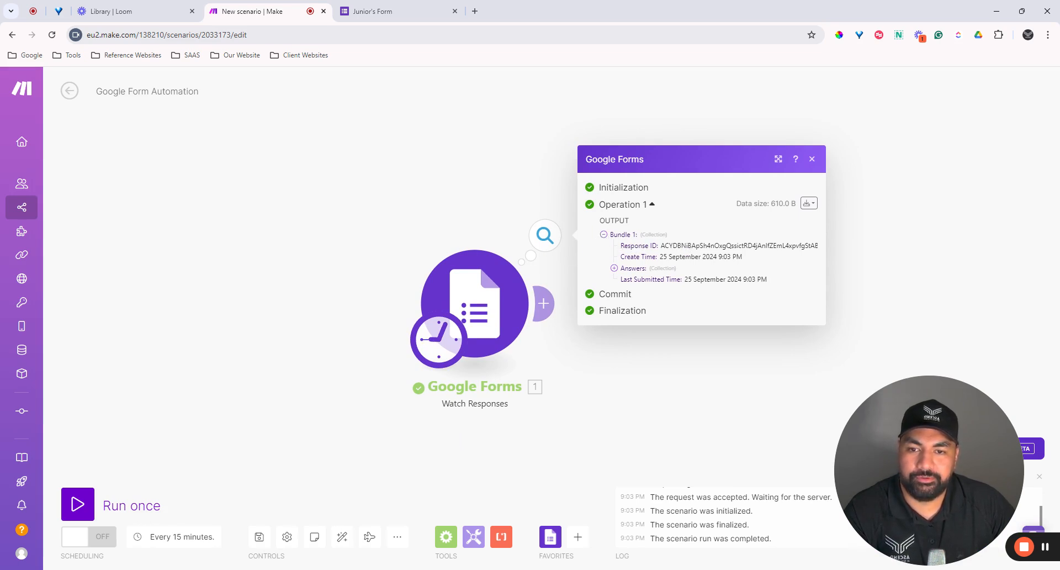
# Step: Expand the output's Answers to reveal the submitted last and first name values
pyautogui.click(613, 268)
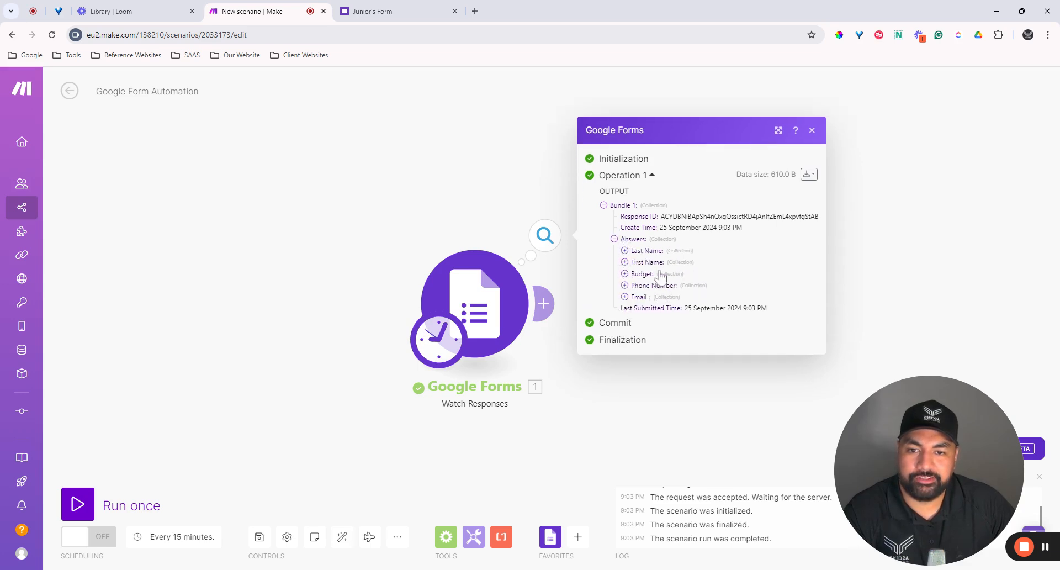
pyautogui.click(624, 251)
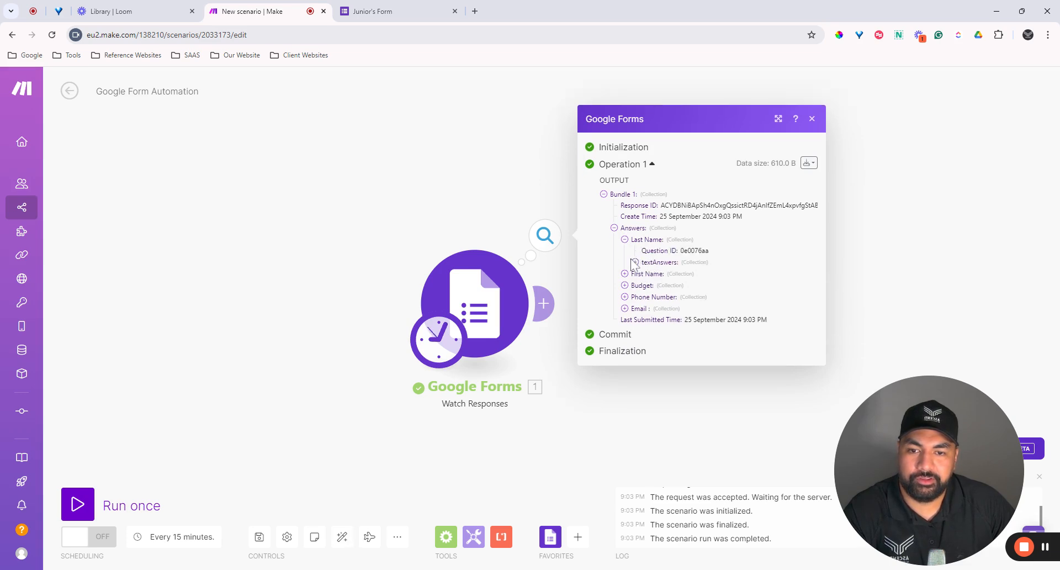
pyautogui.click(635, 262)
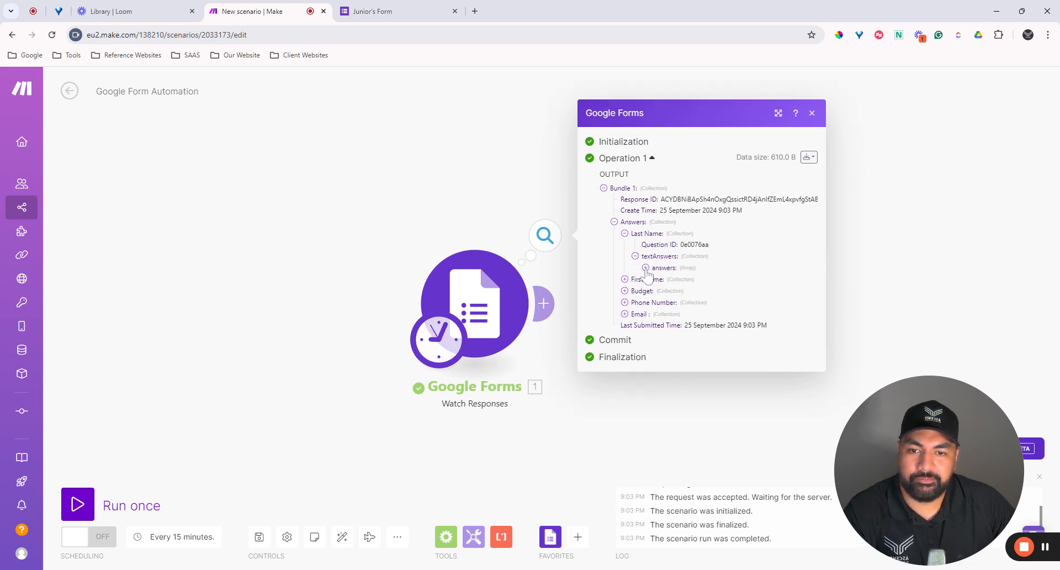
pyautogui.click(646, 268)
pyautogui.click(655, 273)
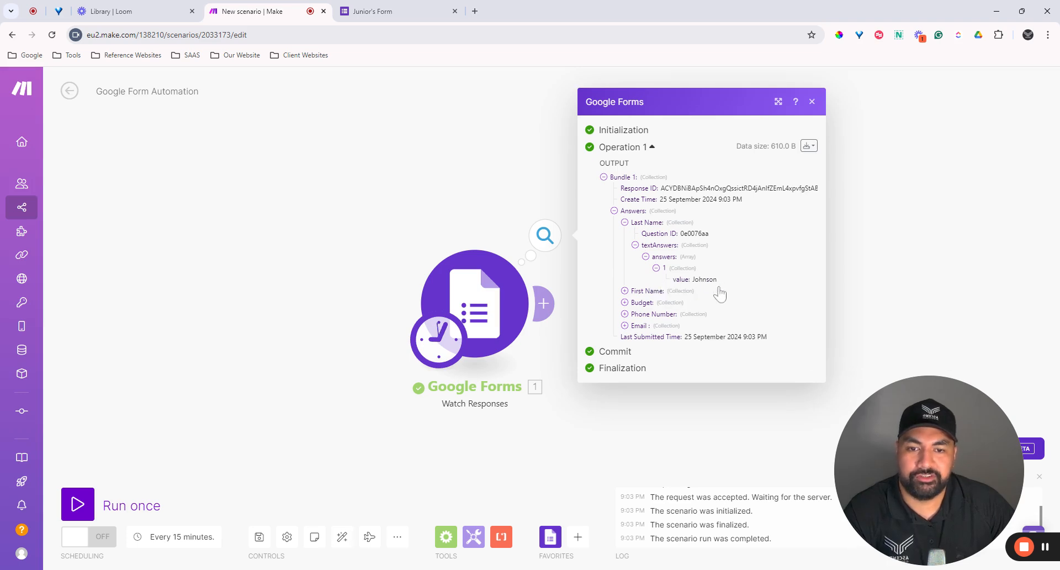
pyautogui.click(625, 291)
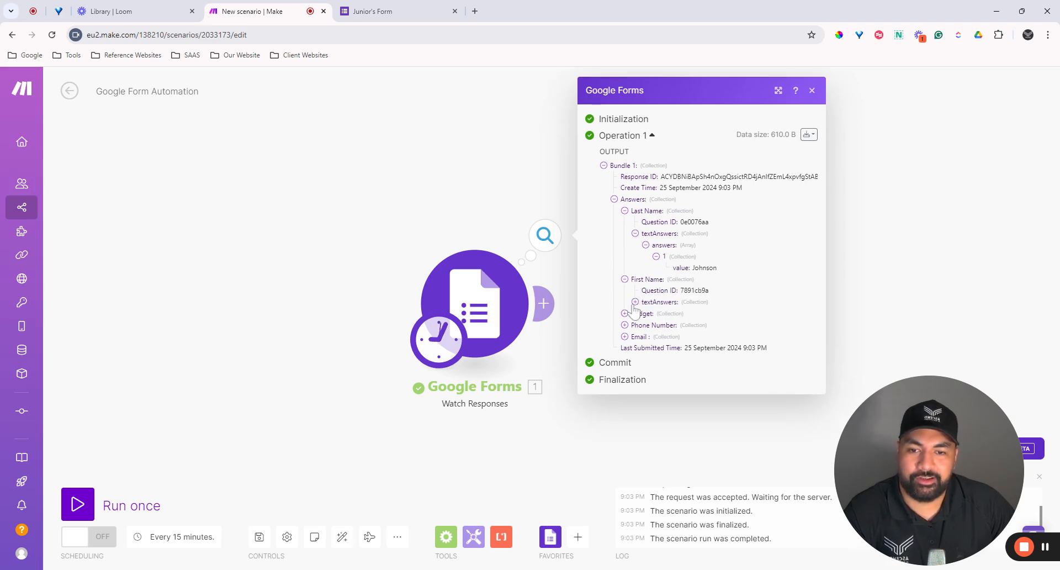
pyautogui.click(635, 302)
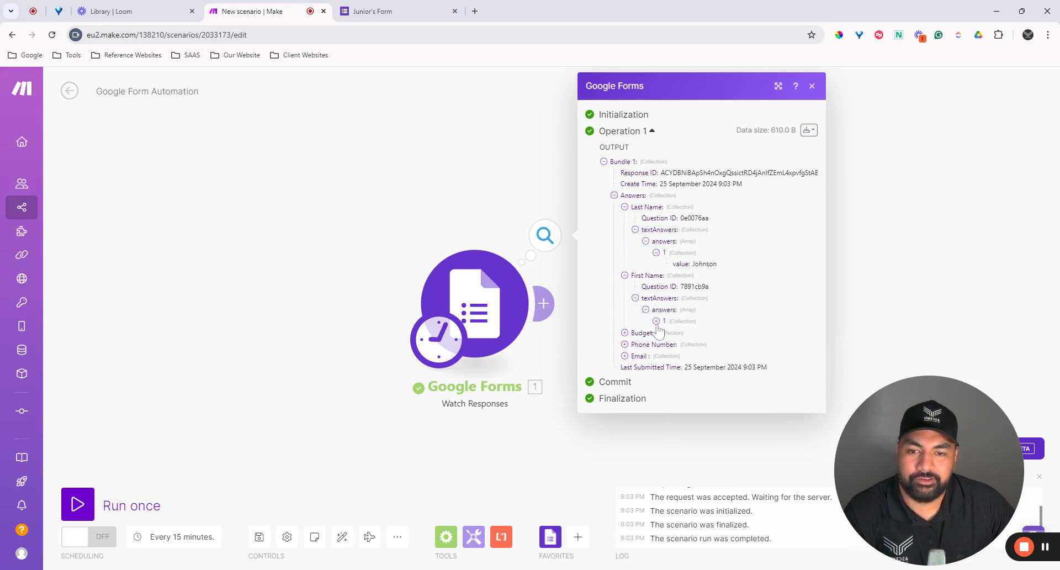
pyautogui.click(657, 321)
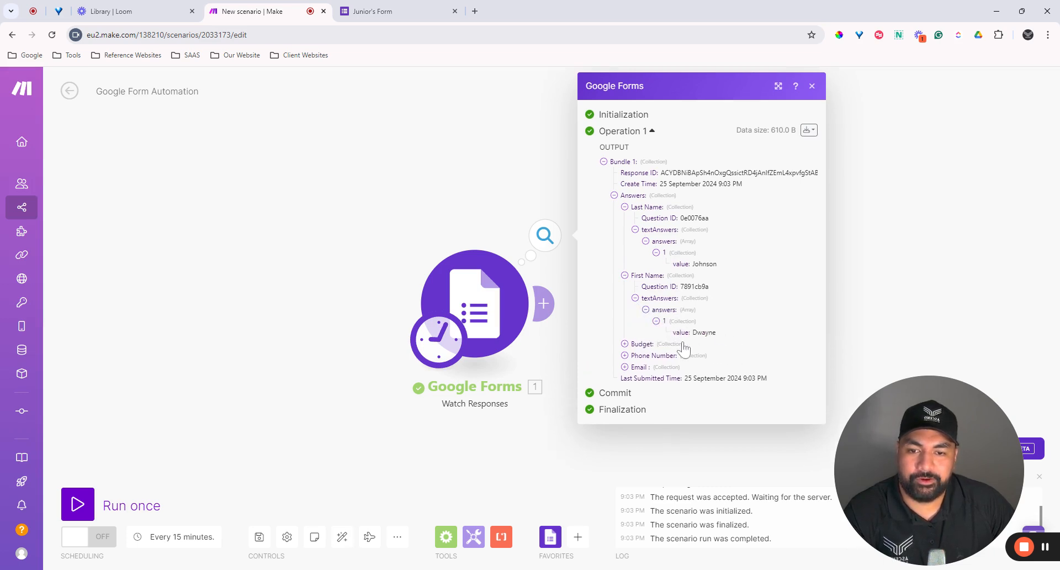
# Step: Expand the Budget and Phone Number answers to show 10000+ and the phone value
pyautogui.click(624, 344)
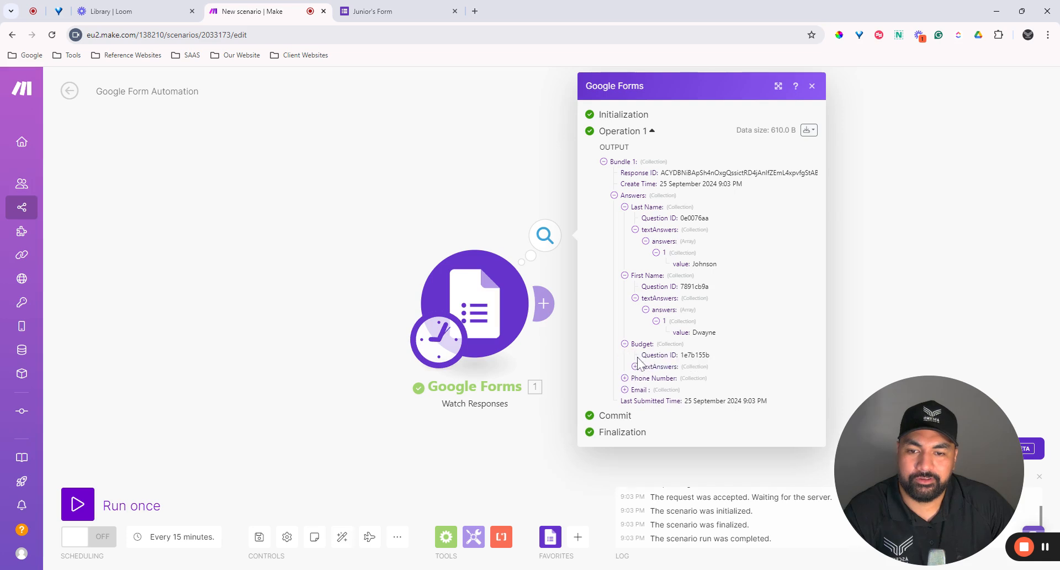
pyautogui.click(635, 367)
pyautogui.click(646, 378)
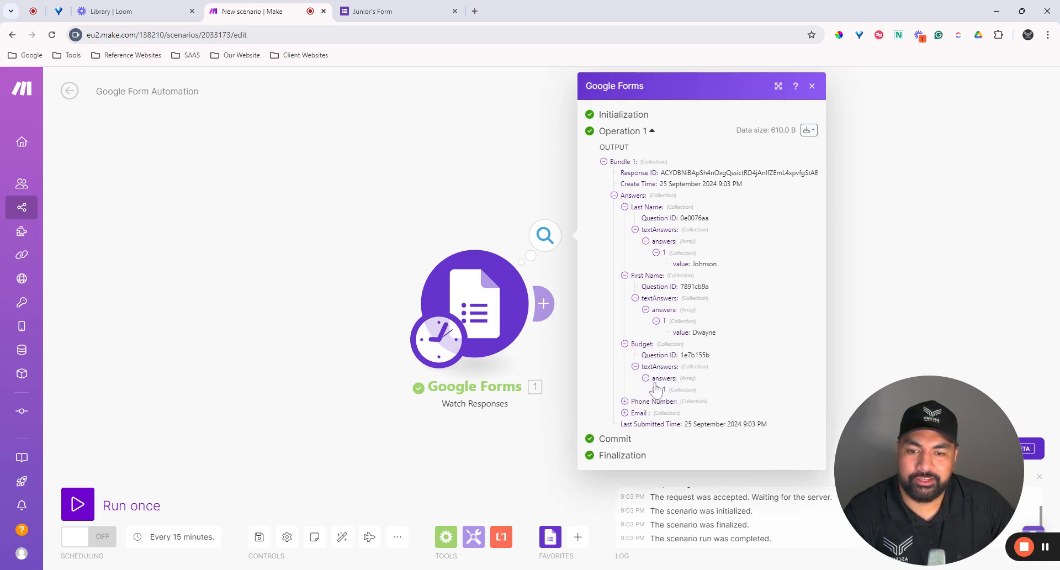
pyautogui.click(656, 390)
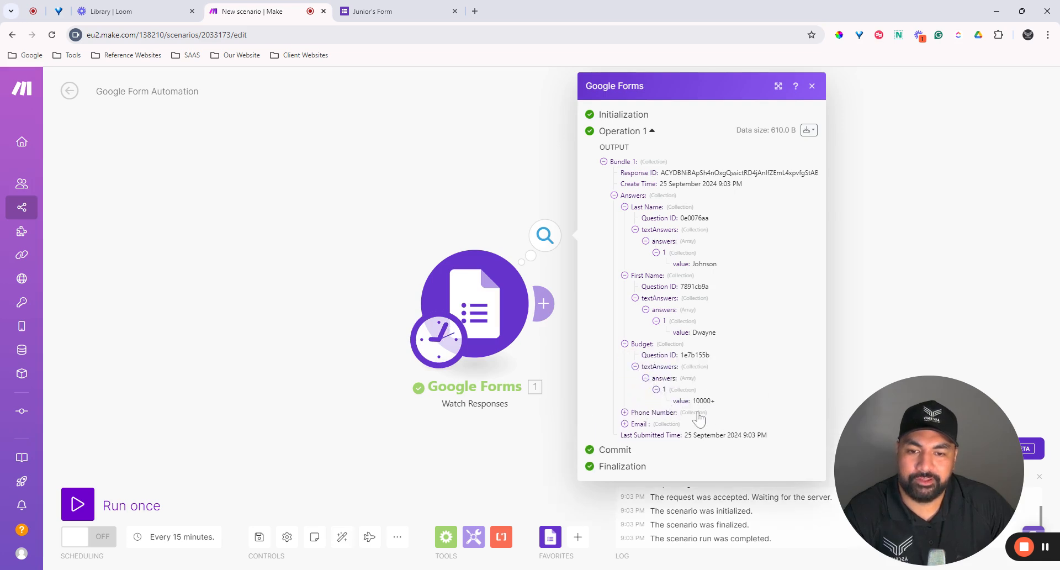
pyautogui.click(624, 412)
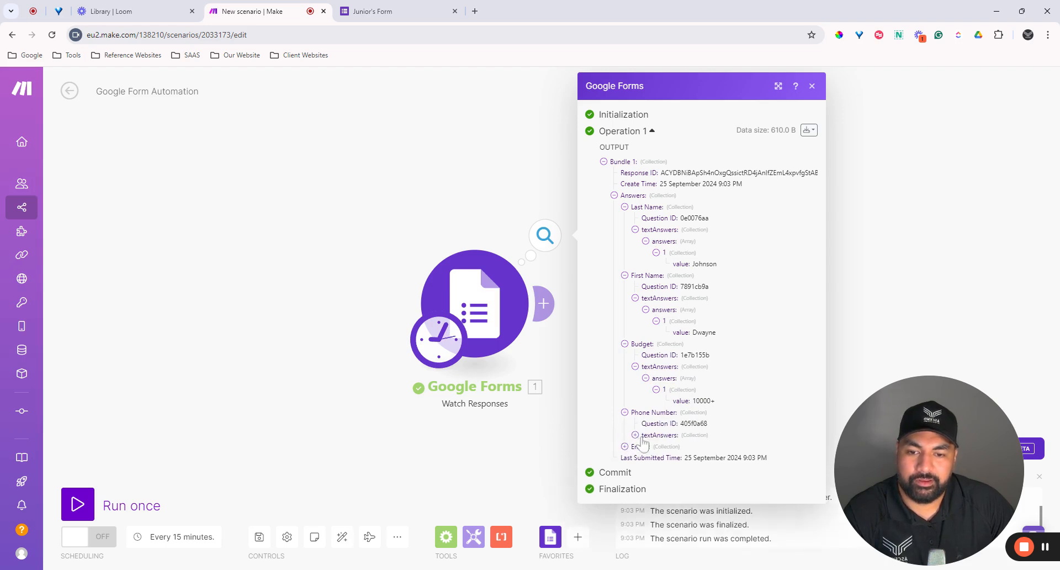
pyautogui.click(635, 435)
pyautogui.click(646, 447)
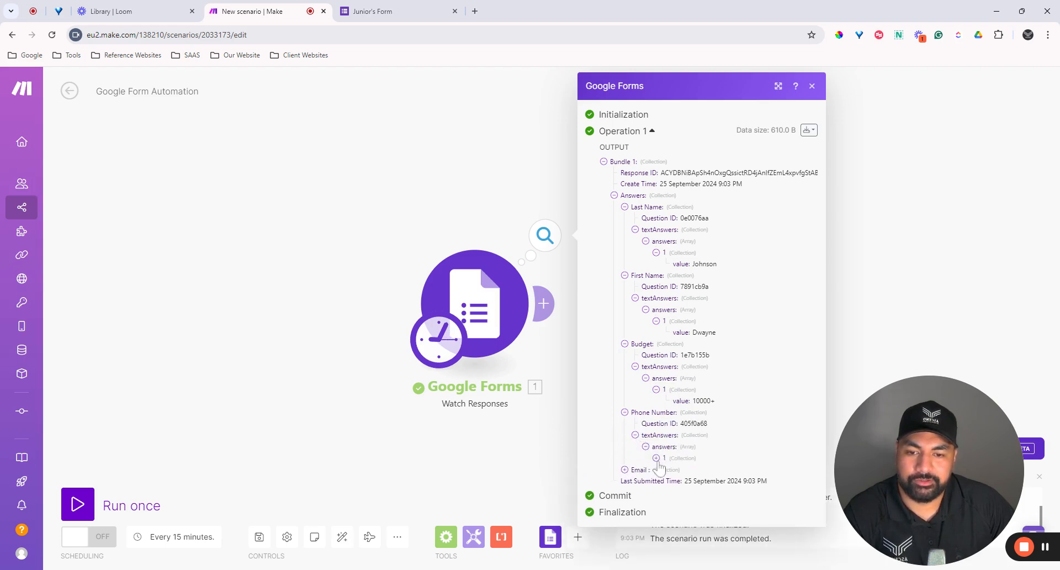
pyautogui.click(657, 458)
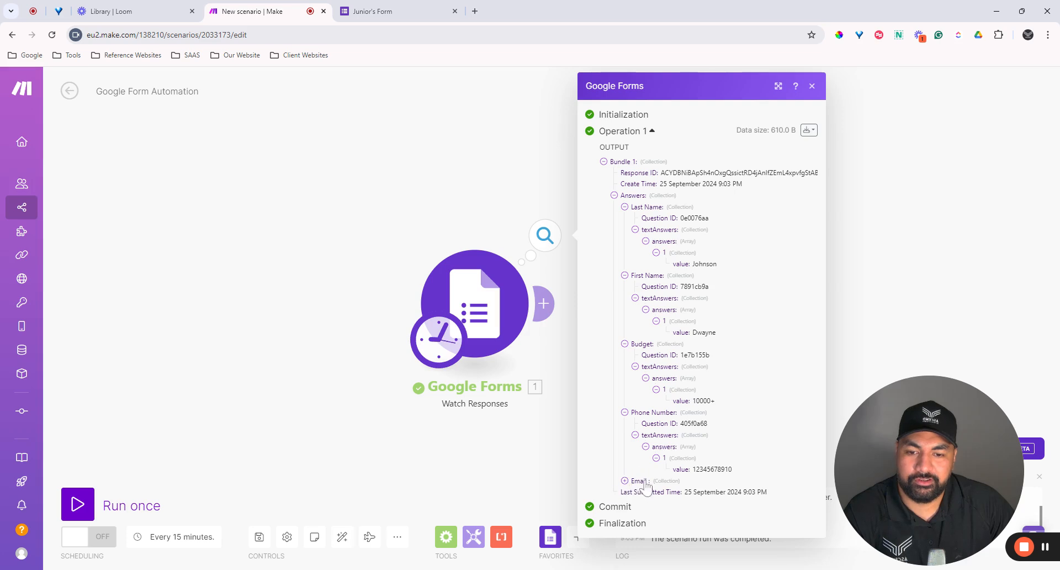
# Step: Reveal the submitted email value and show the bundle download options
pyautogui.click(624, 481)
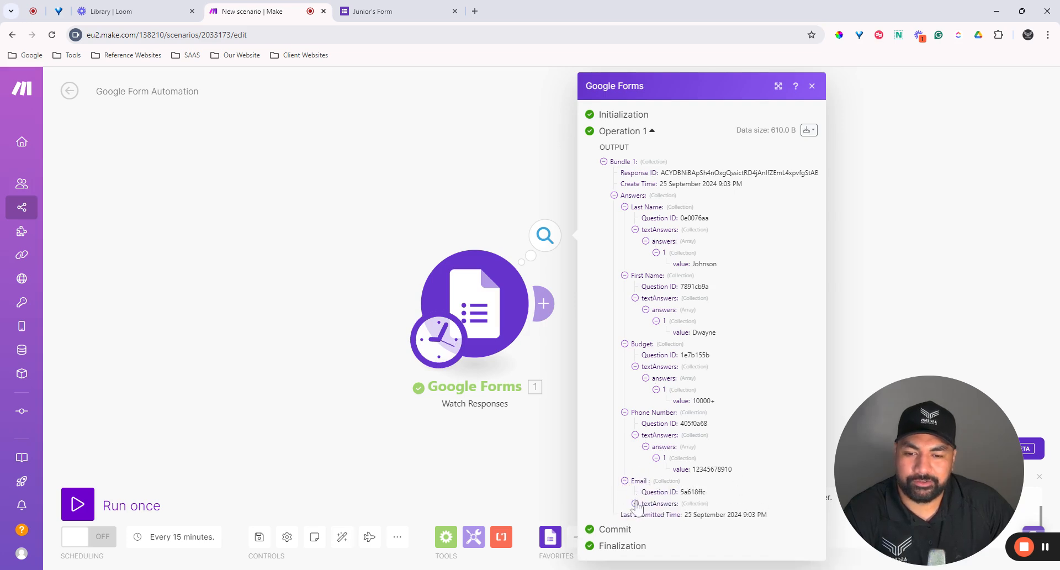
pyautogui.click(635, 503)
pyautogui.click(646, 515)
pyautogui.scroll(-1, 668, 525)
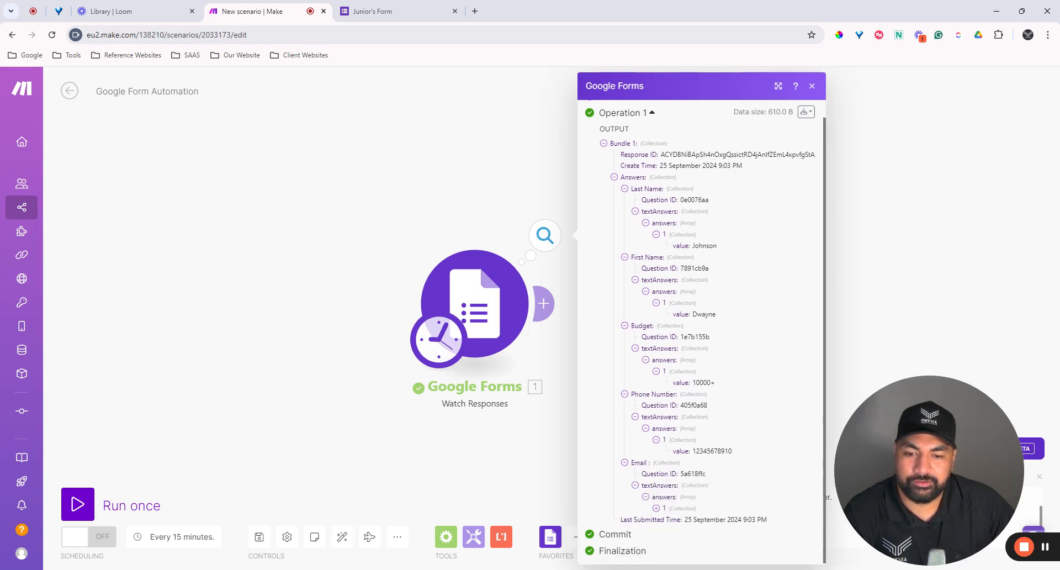
pyautogui.click(656, 508)
pyautogui.scroll(-1, 682, 512)
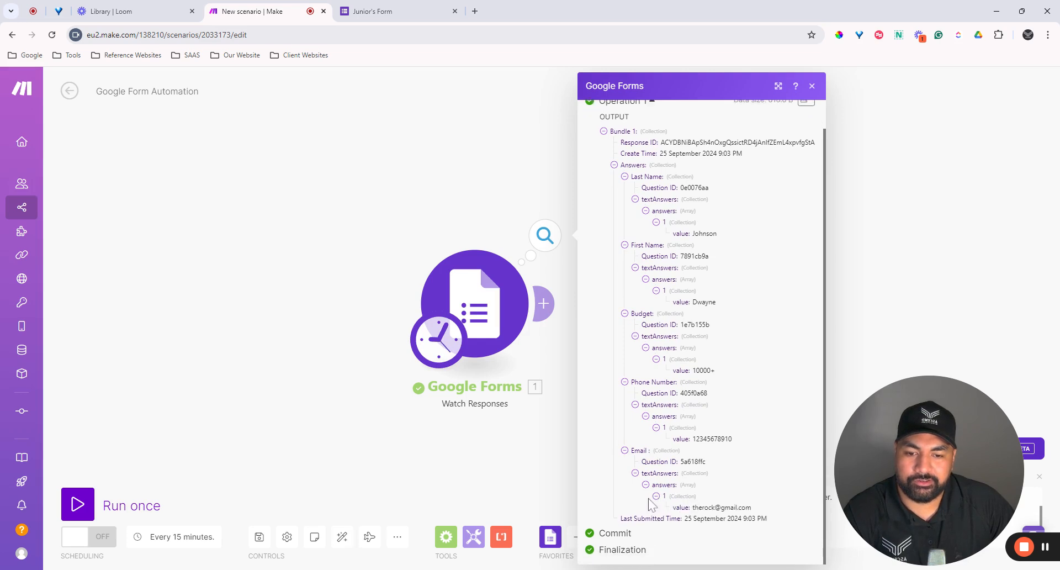
pyautogui.scroll(2, 749, 505)
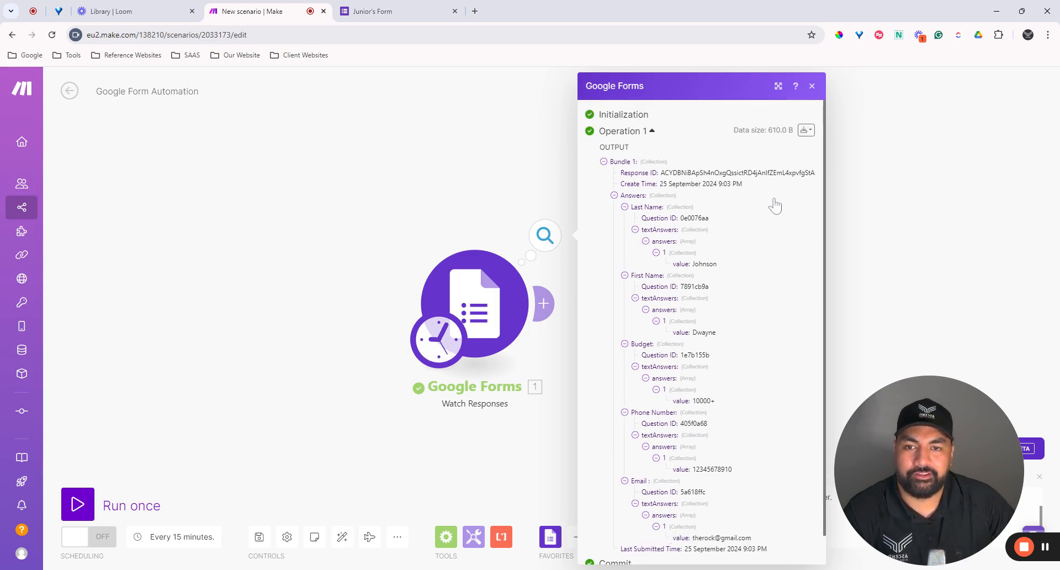
pyautogui.click(804, 131)
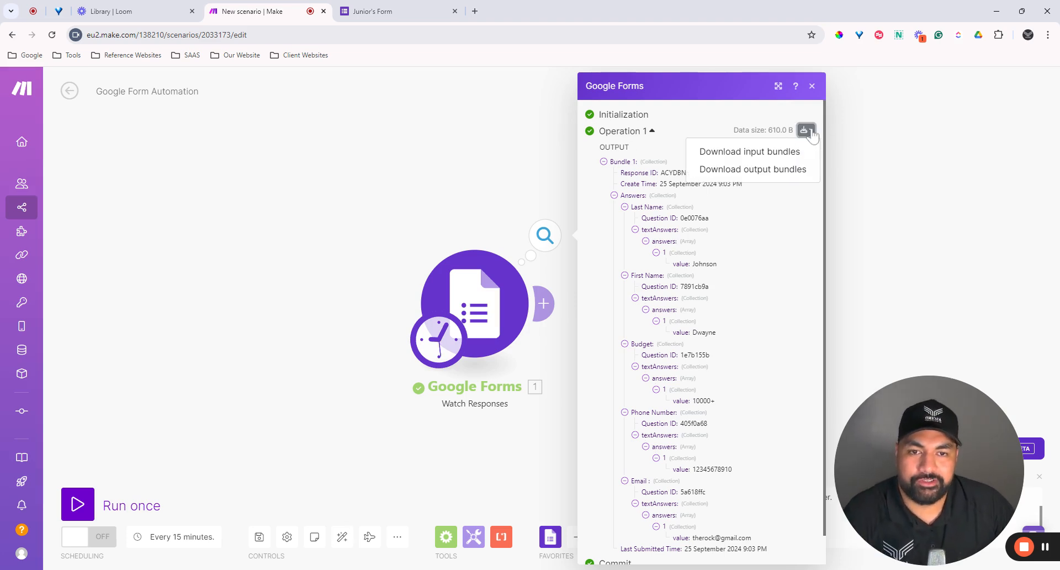
pyautogui.click(722, 170)
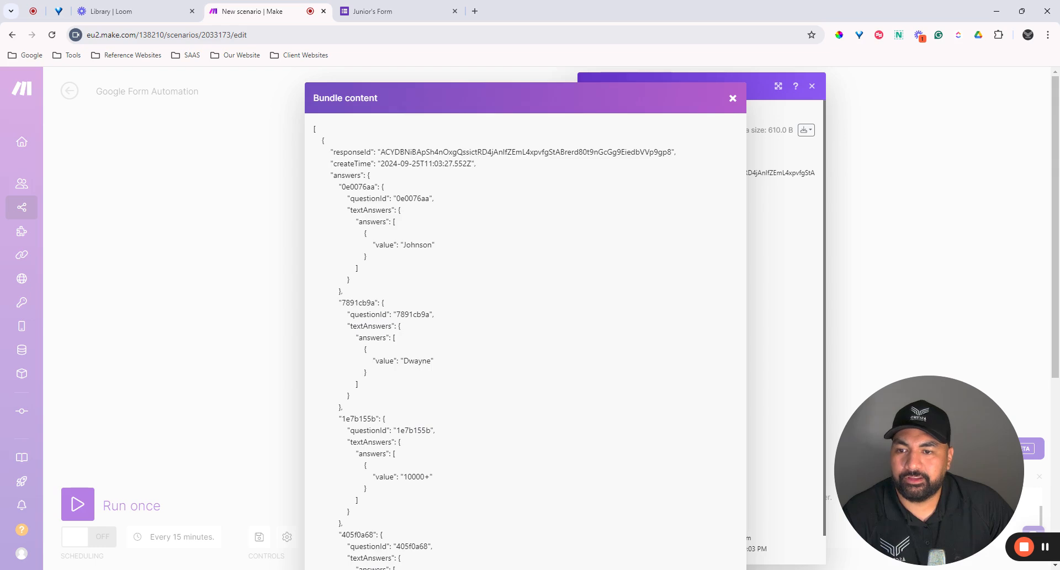
pyautogui.scroll(-3, 524, 331)
pyautogui.scroll(3, 524, 331)
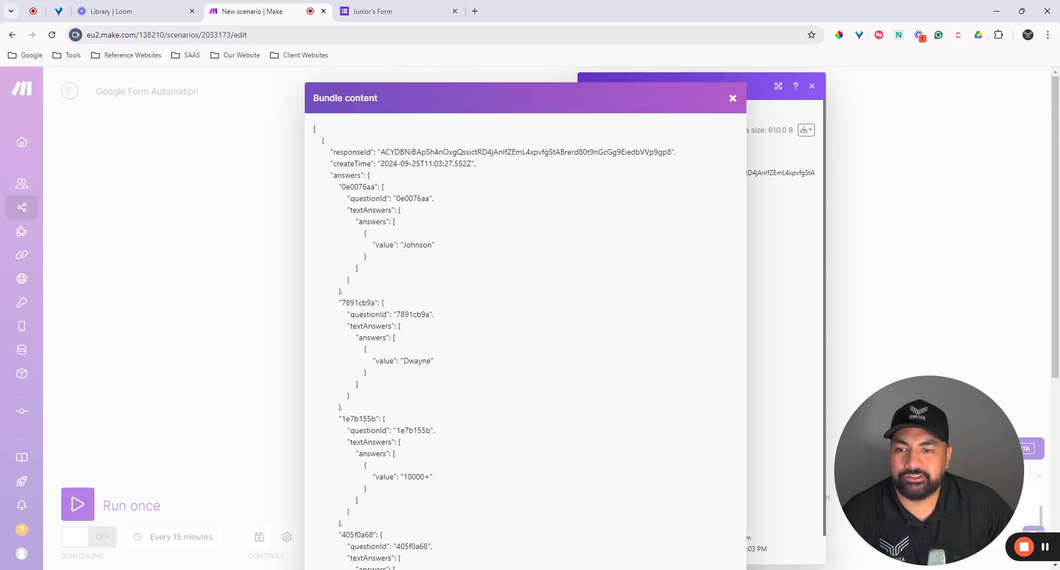
pyautogui.scroll(-1, 525, 331)
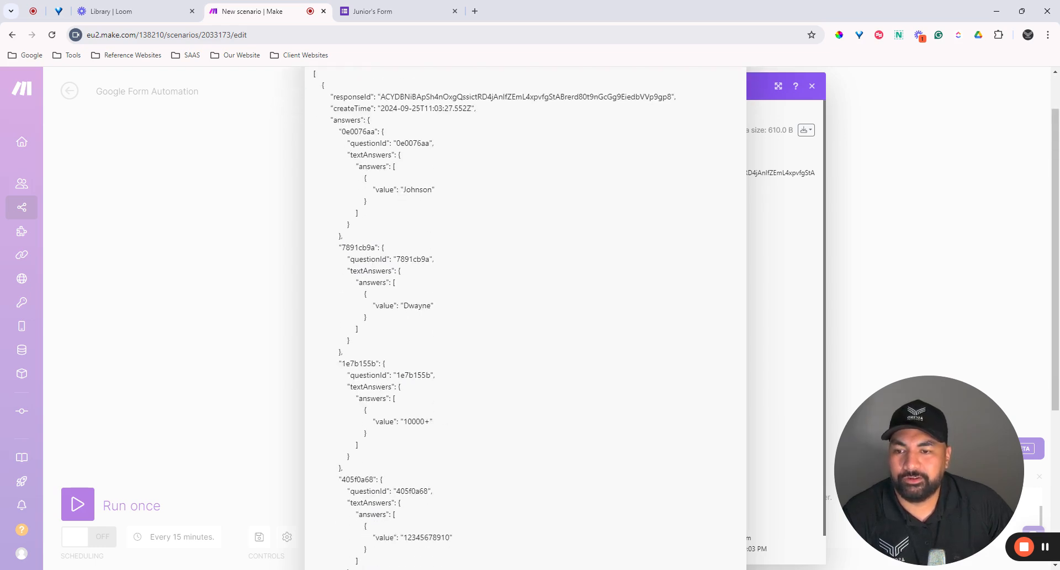
pyautogui.scroll(1, 524, 331)
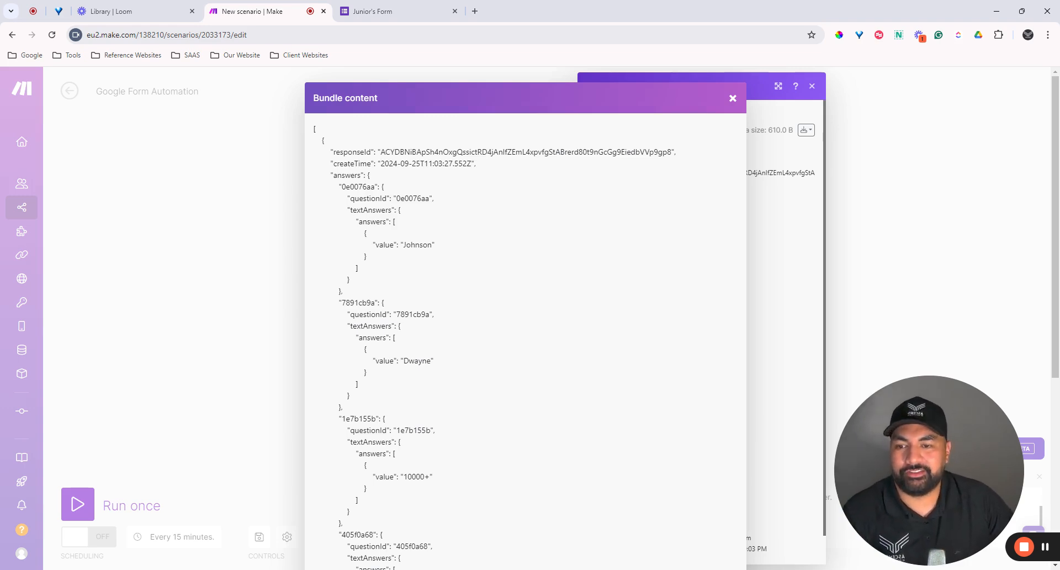
pyautogui.scroll(-1, 524, 331)
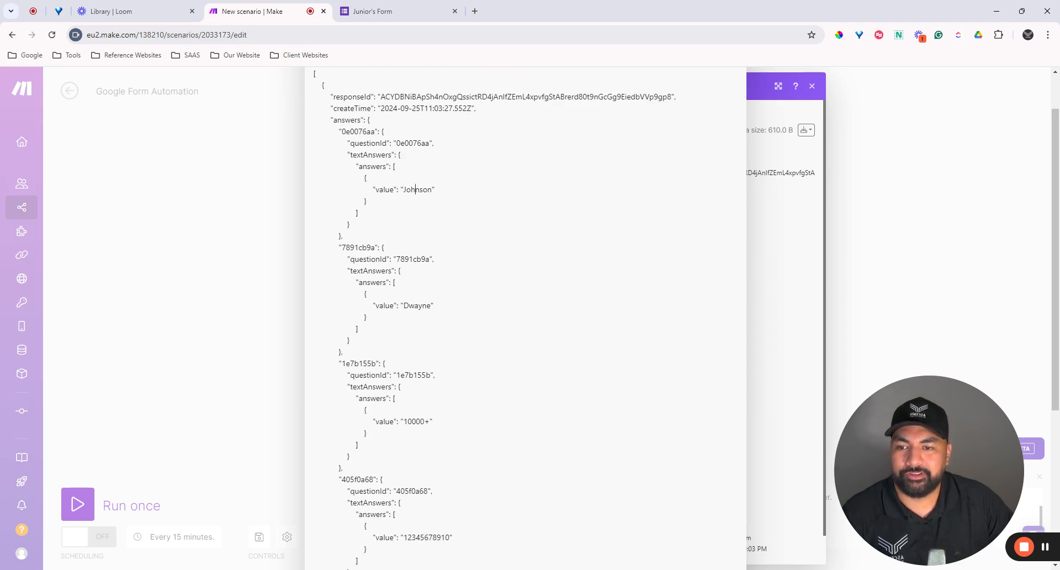
pyautogui.scroll(-2, 416, 190)
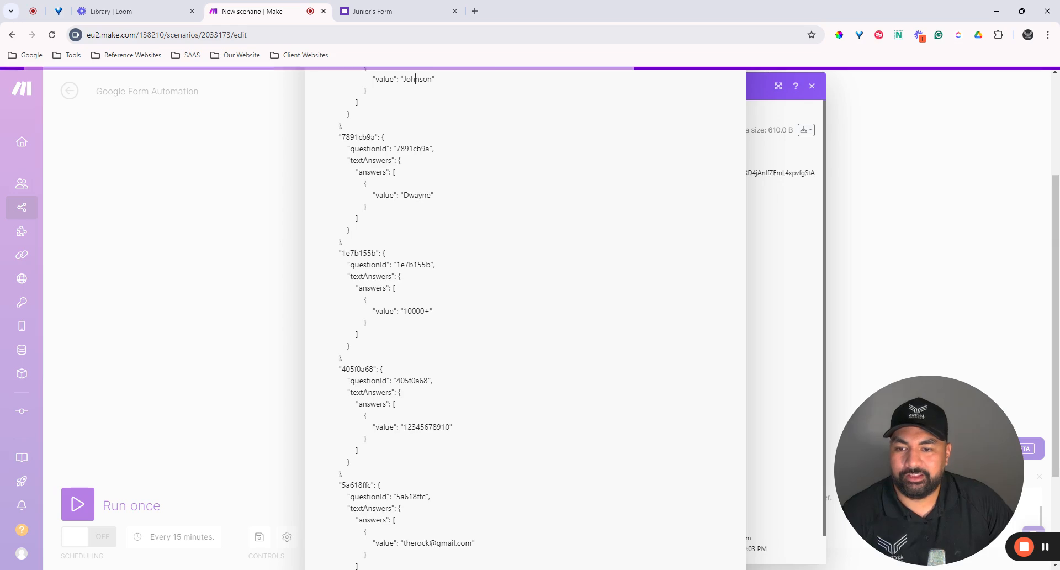
pyautogui.scroll(-2, 415, 79)
pyautogui.scroll(-1, 525, 309)
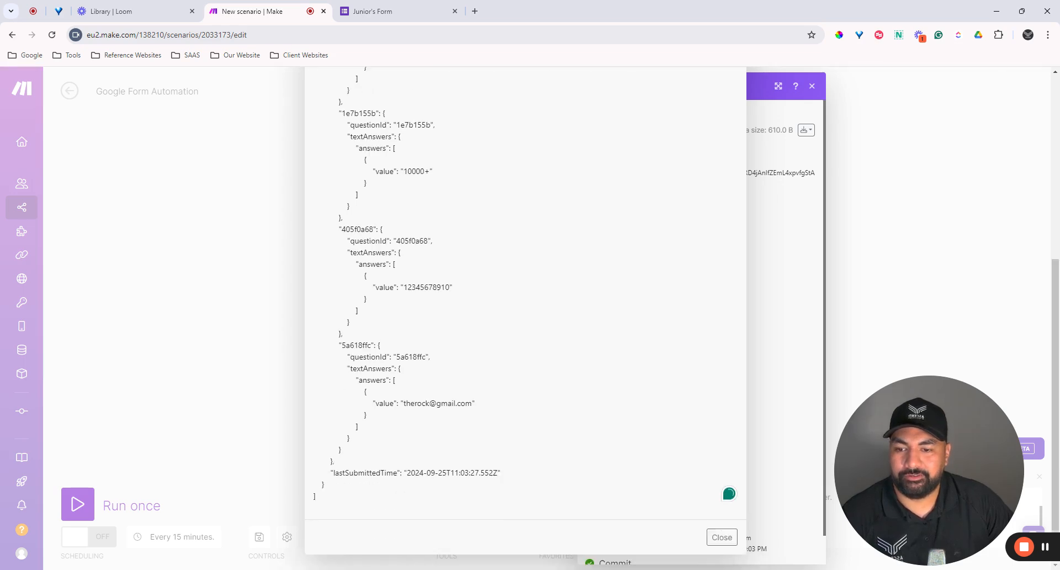
pyautogui.click(722, 536)
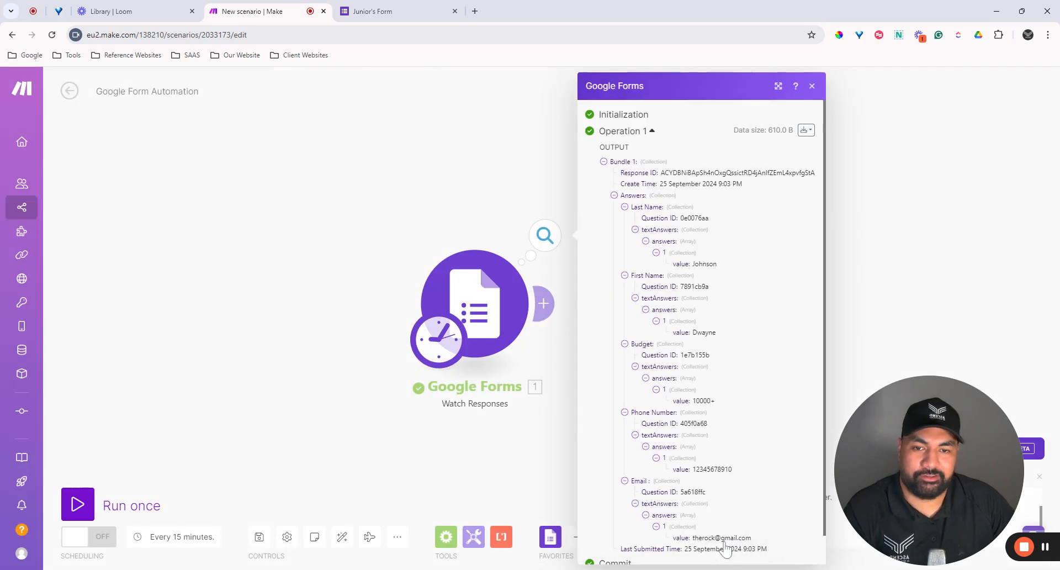
# Step: Close the output panel and add a Google Sheets Add a Row module after Watch Responses
pyautogui.click(812, 87)
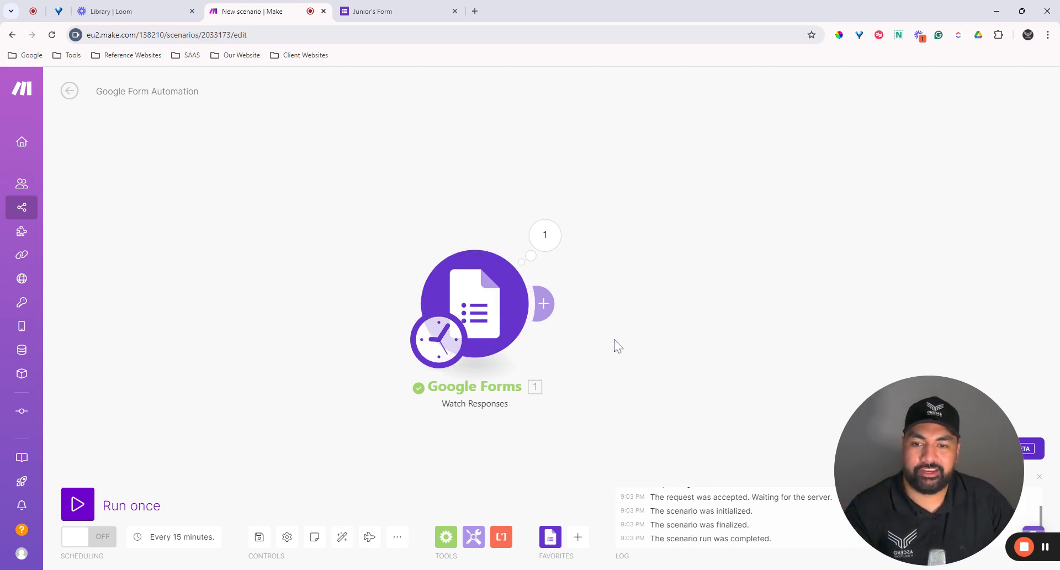
pyautogui.click(551, 307)
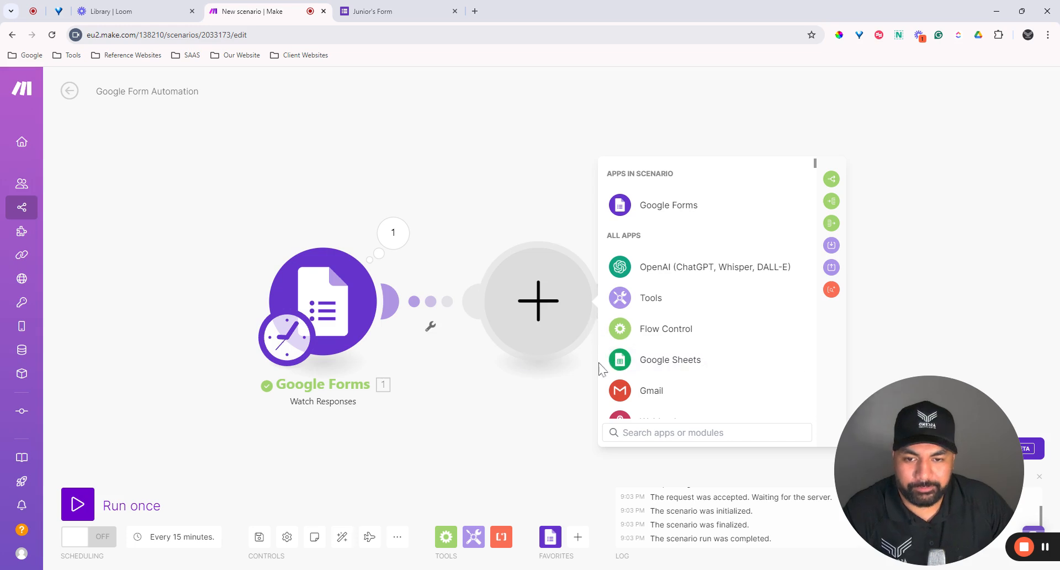
pyautogui.click(676, 358)
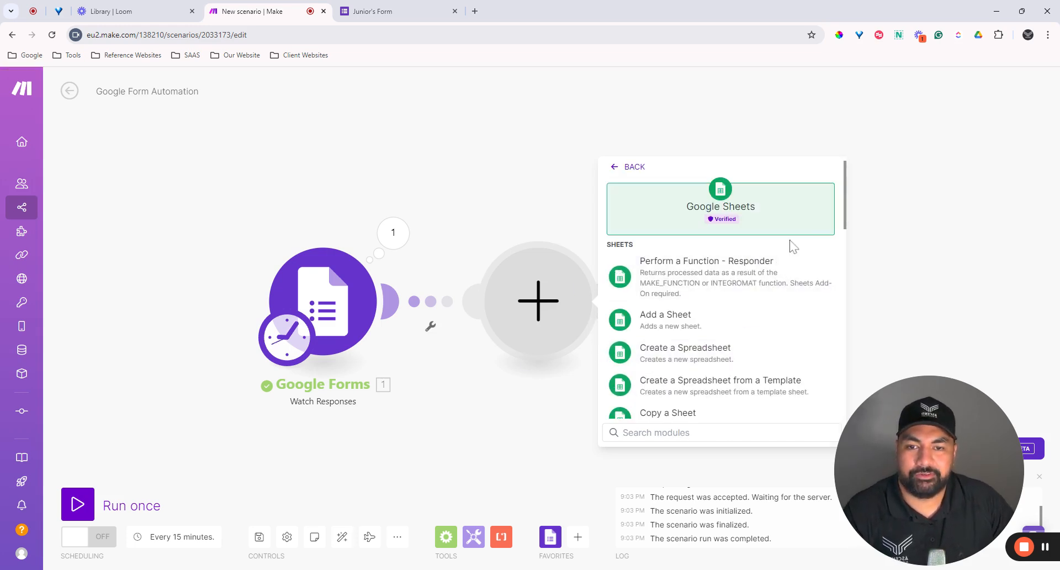
pyautogui.click(631, 166)
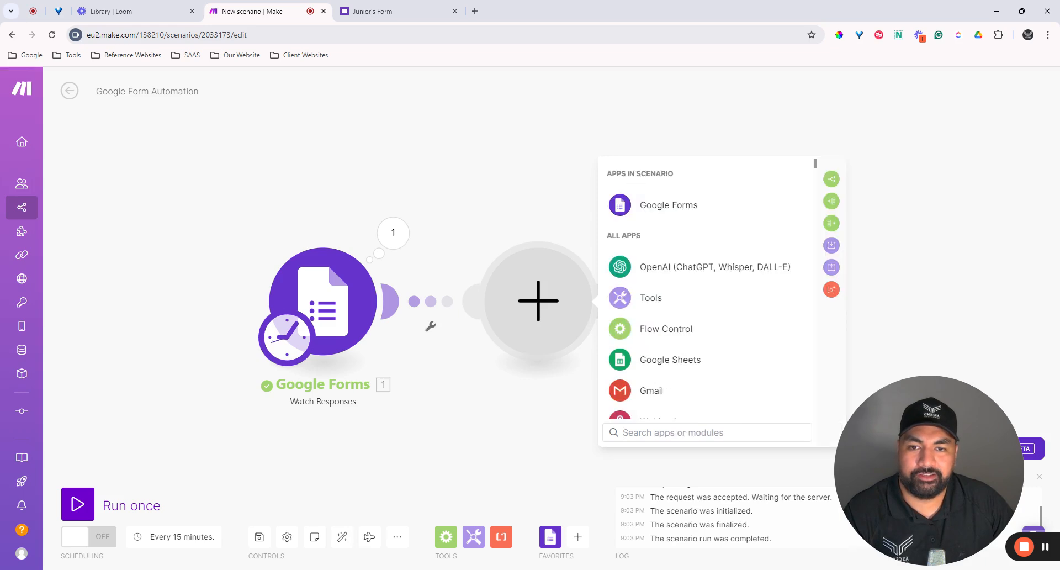
pyautogui.click(669, 364)
pyautogui.scroll(-1, 750, 285)
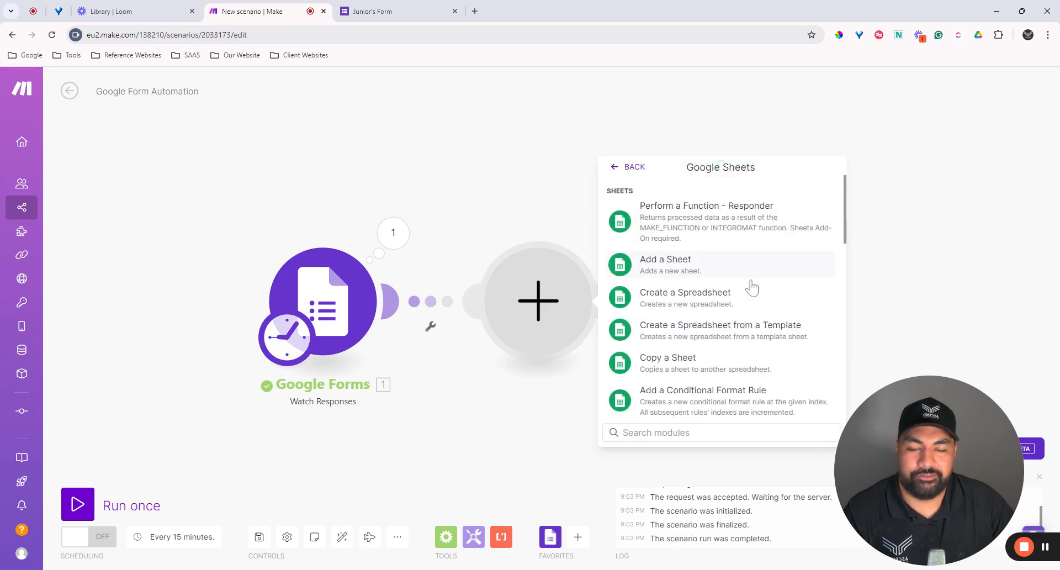
pyautogui.scroll(-1, 752, 287)
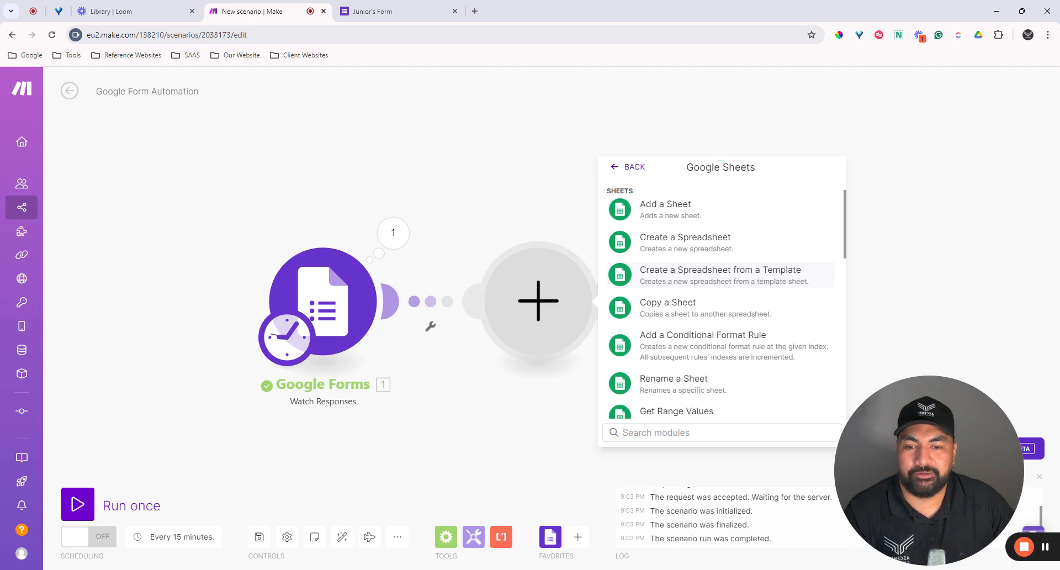
pyautogui.scroll(-2, 751, 287)
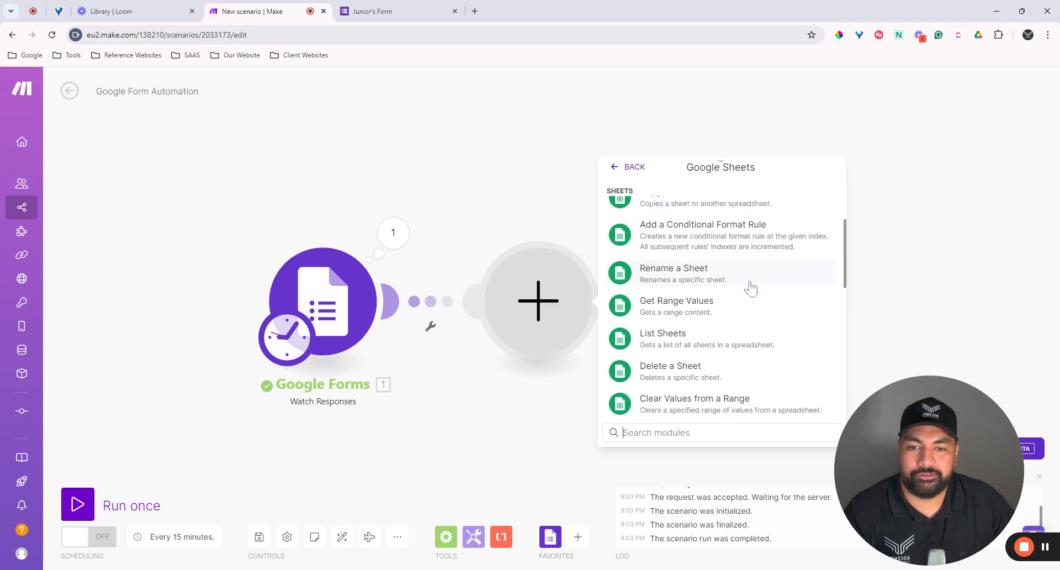
pyautogui.scroll(-3, 751, 287)
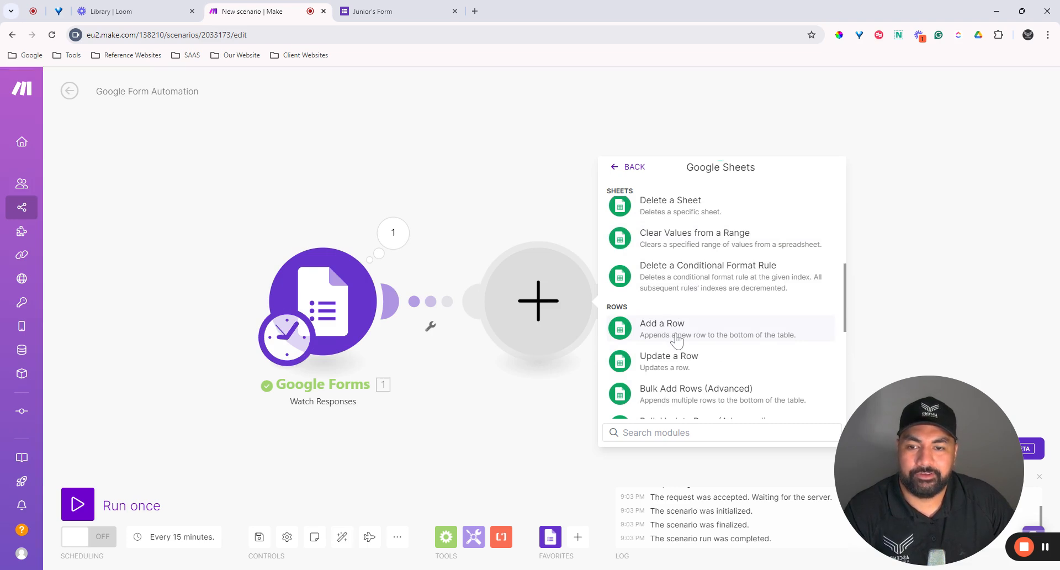
pyautogui.click(677, 341)
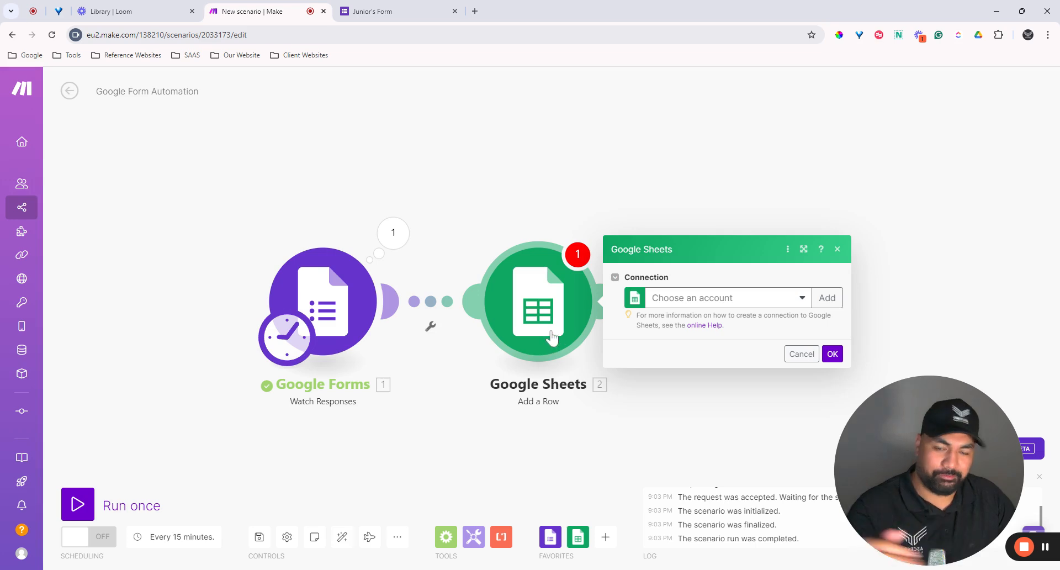
# Step: Connect Add a Row to the Ascend Google Form account and set Search Method to Select from all
pyautogui.click(707, 301)
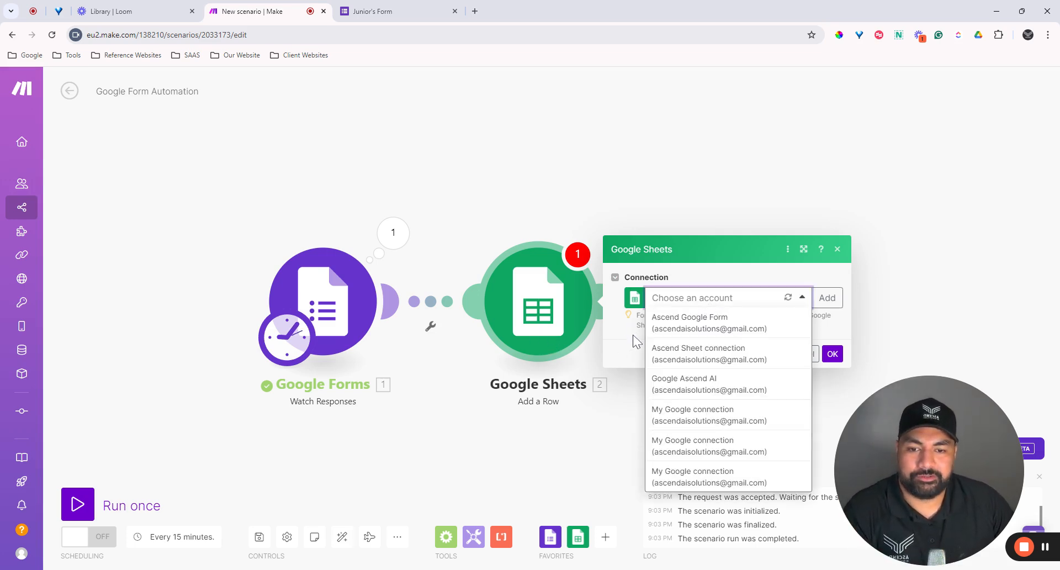
pyautogui.click(680, 326)
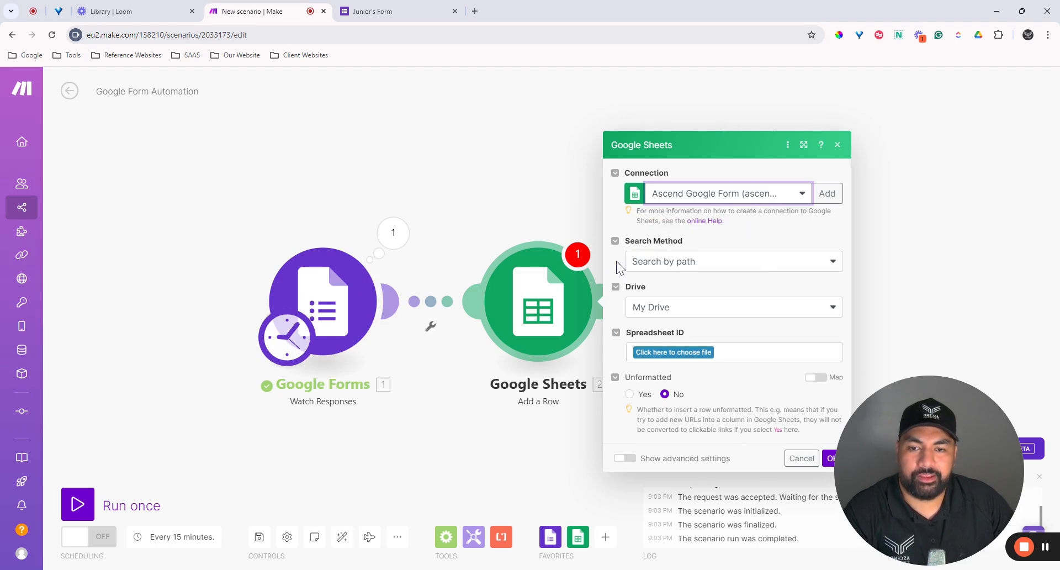
pyautogui.click(634, 264)
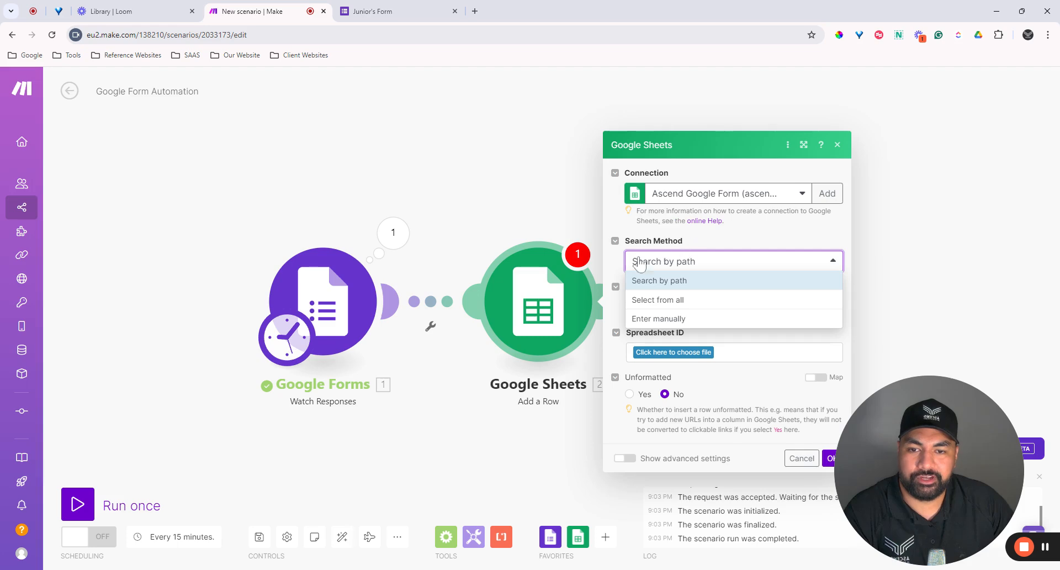
pyautogui.click(647, 299)
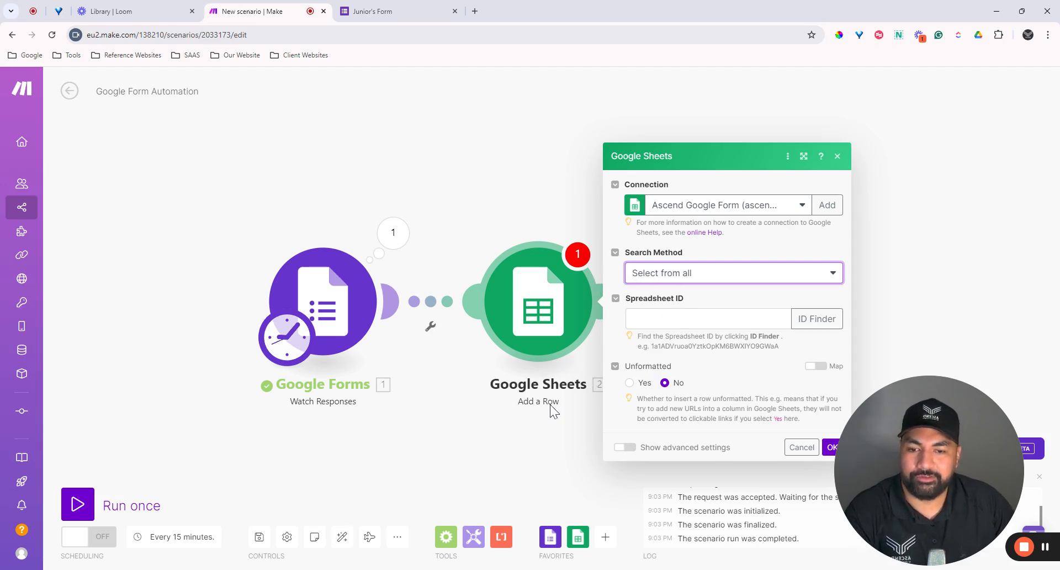
pyautogui.moveTo(1008, 456); pyautogui.dragTo(172, 456)
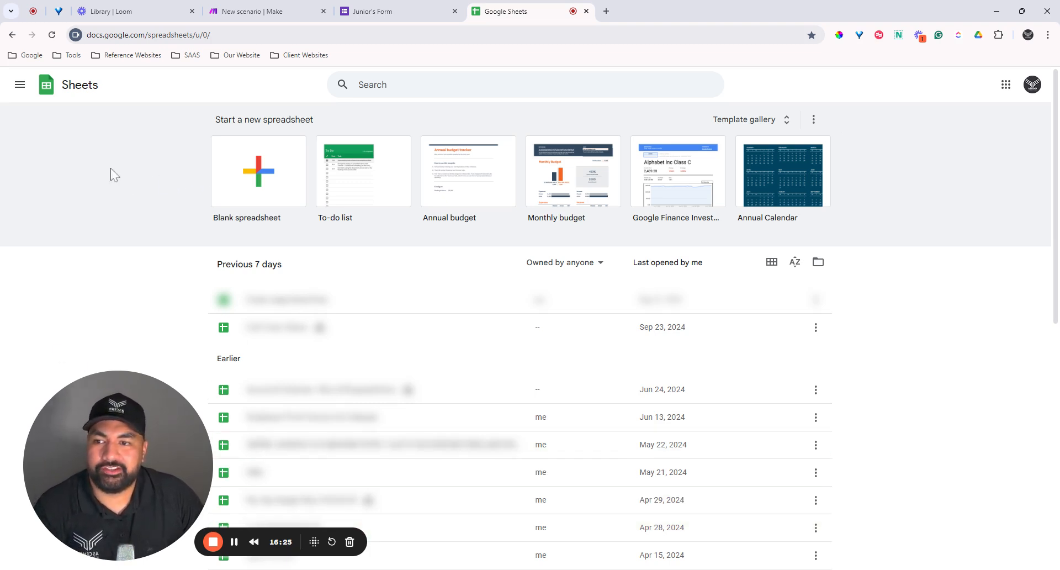
# Step: Create a new blank spreadsheet and clear a stray cell entry while selecting its title
pyautogui.click(272, 206)
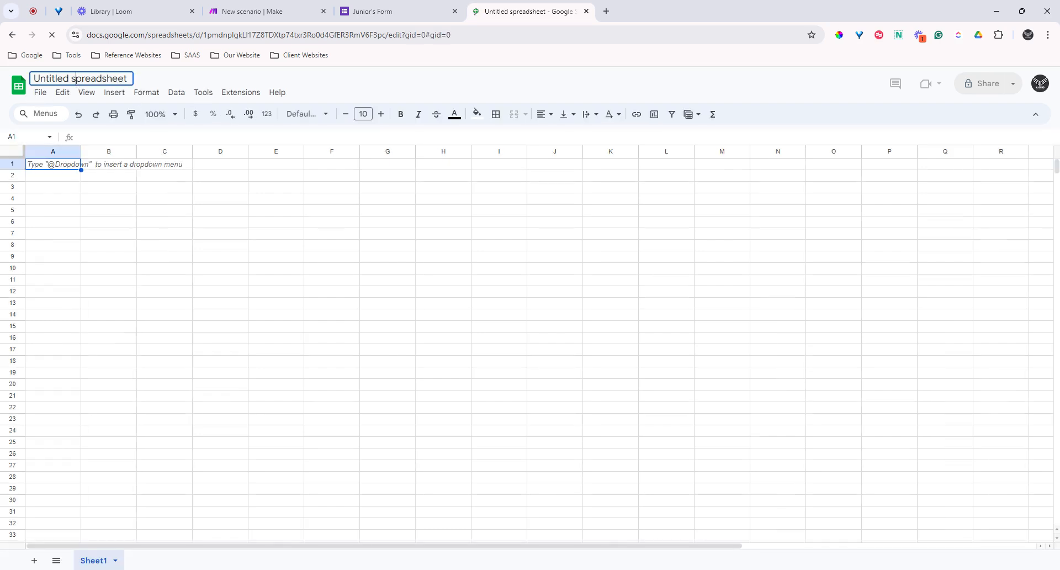
pyautogui.click(100, 80)
pyautogui.click(220, 198)
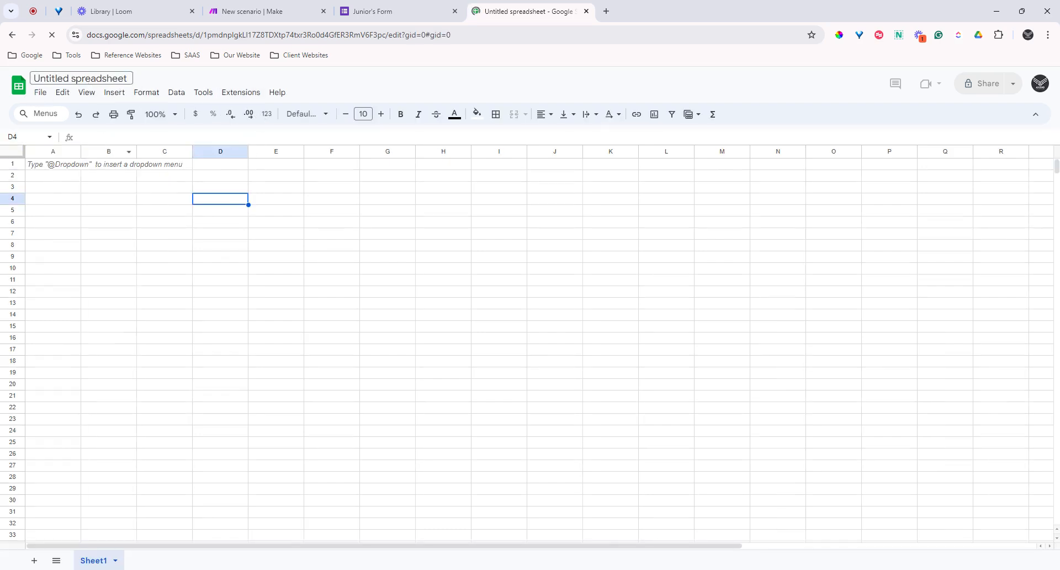
pyautogui.click(89, 79)
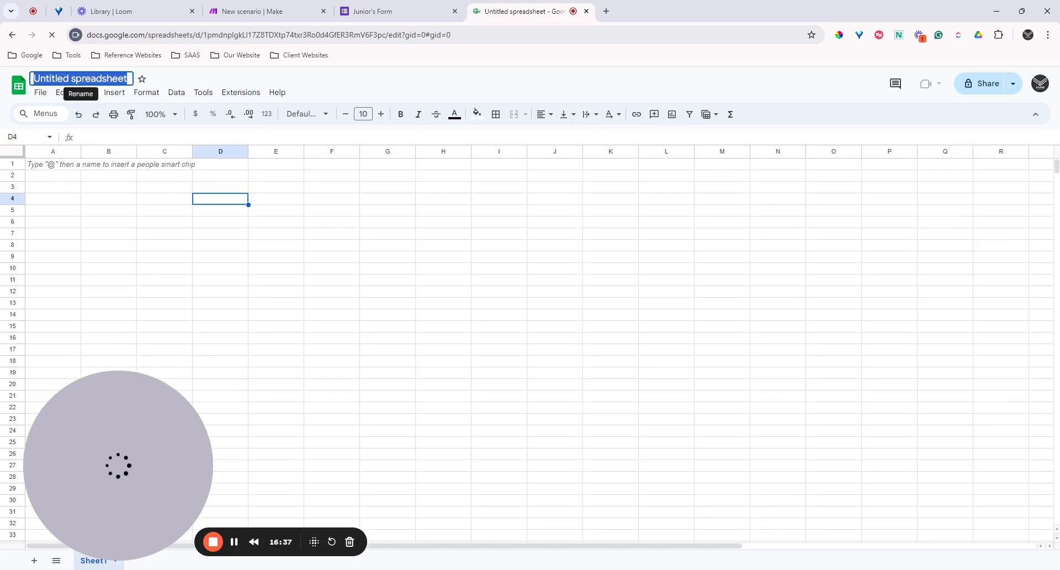
pyautogui.moveTo(33, 79); pyautogui.dragTo(90, 79)
pyautogui.click(89, 79)
pyautogui.hotkey('ctrl', 'a')
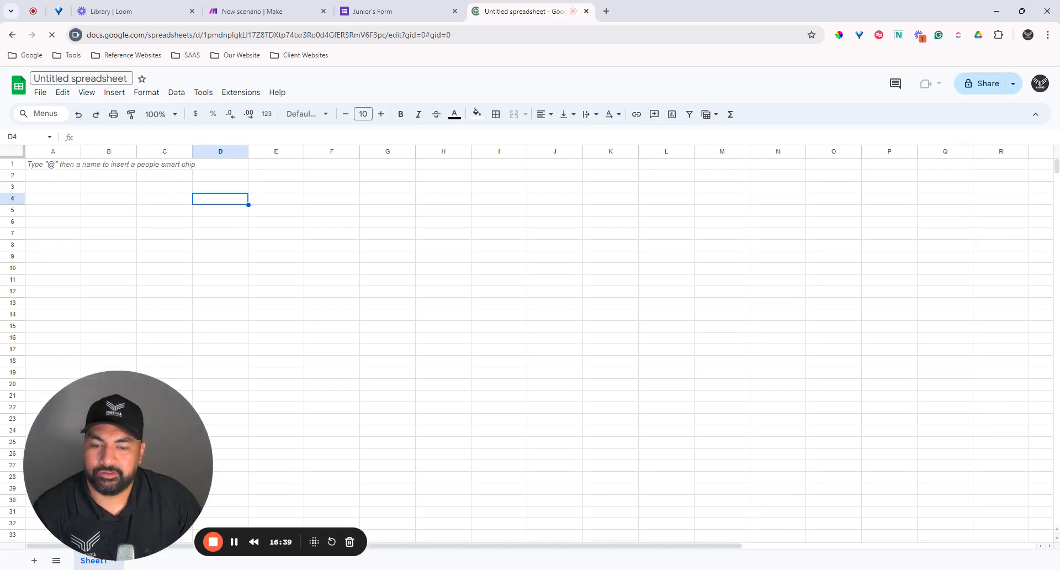
pyautogui.write('Jun')
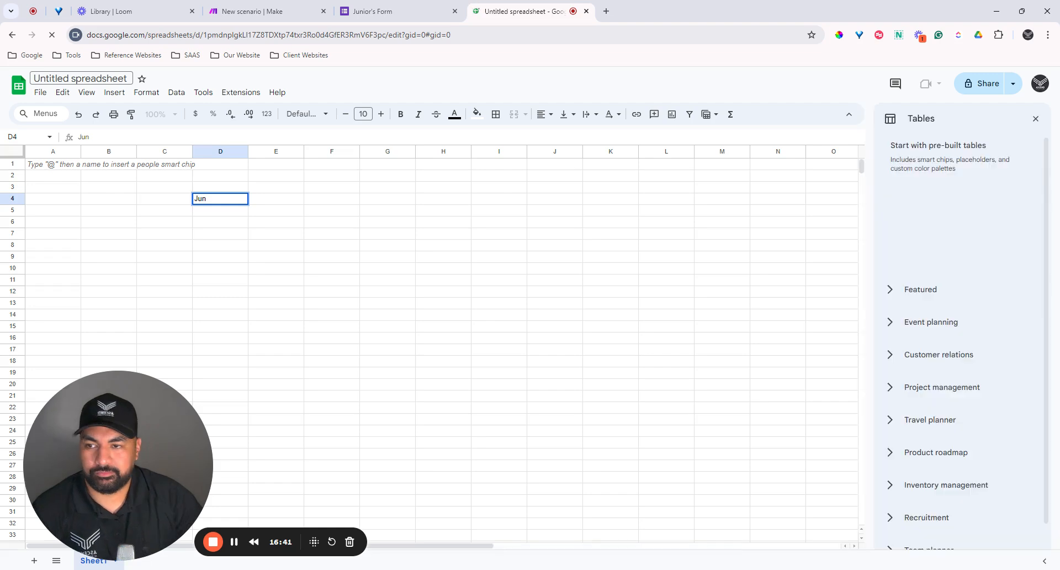
pyautogui.press('BackSpace')
pyautogui.press('BackSpace')
pyautogui.press('BackSpace')
# Step: Rename the spreadsheet to 'Junior's Form Submissions', correcting the misspelling
pyautogui.click(90, 79)
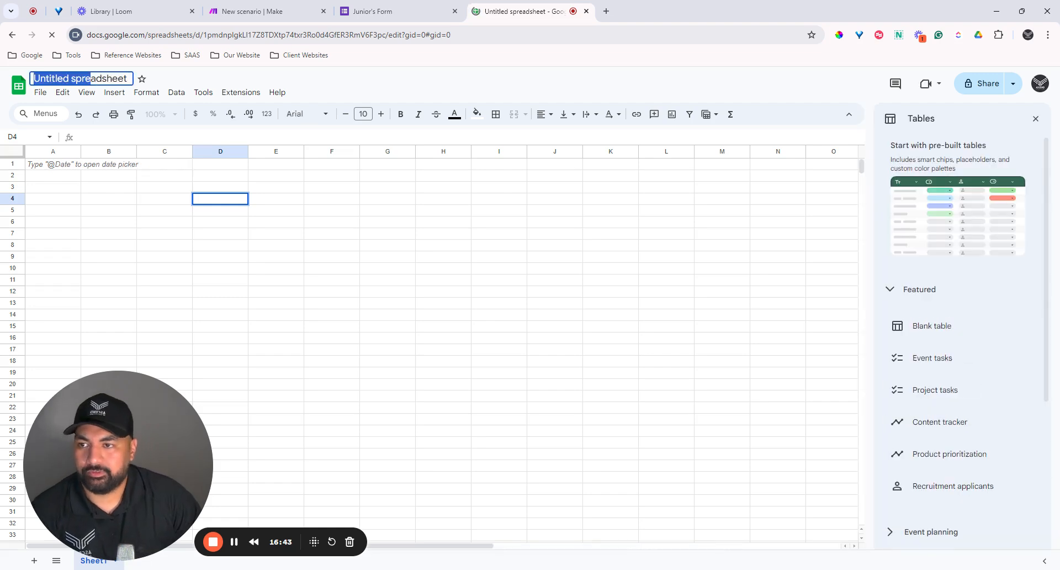
pyautogui.click(96, 82)
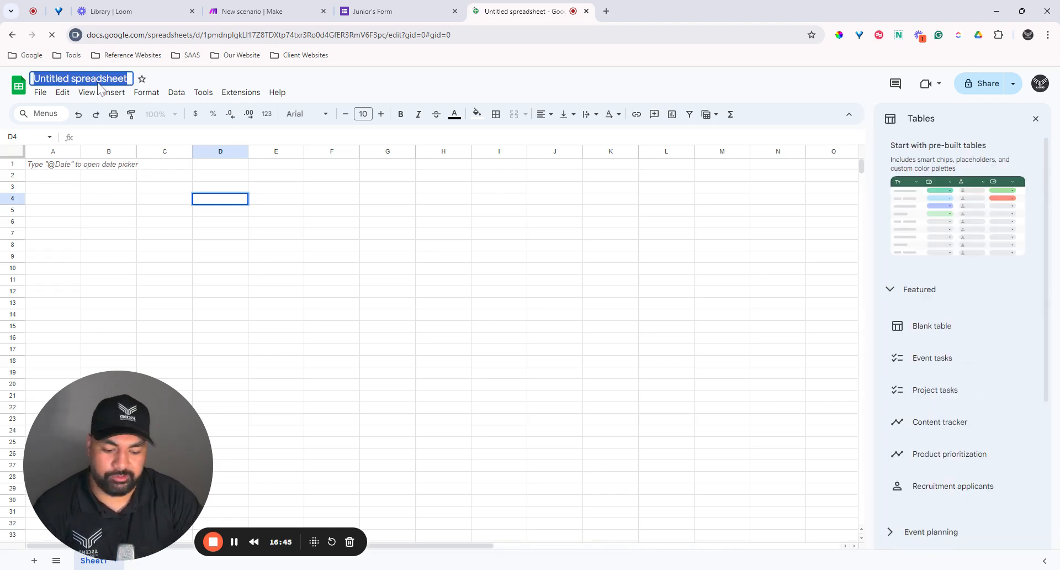
pyautogui.write("Junior's Fo")
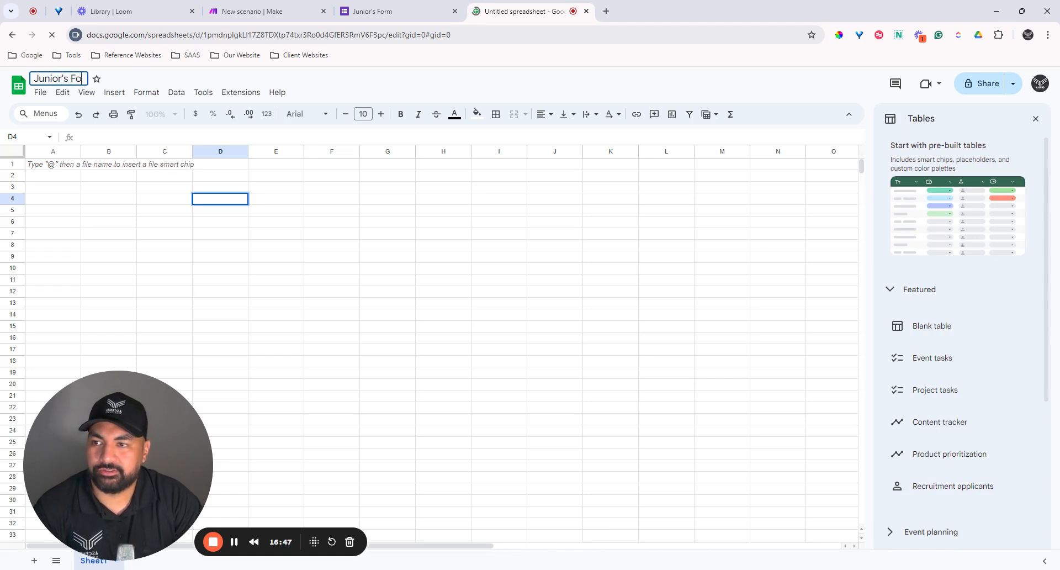
pyautogui.write('rm Submittions')
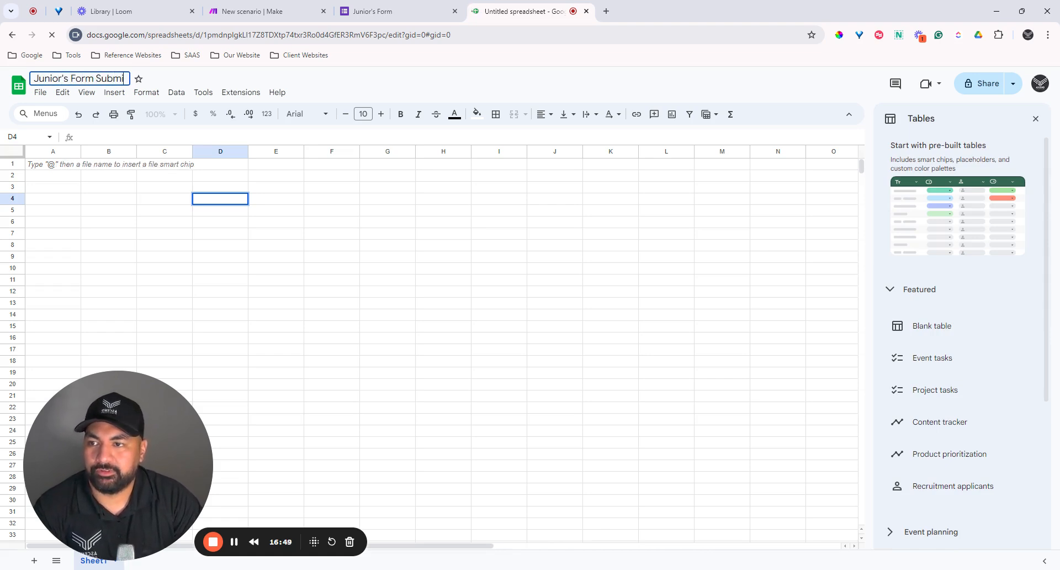
pyautogui.press('BackSpace')
pyautogui.press('BackSpace')
pyautogui.press('BackSpace')
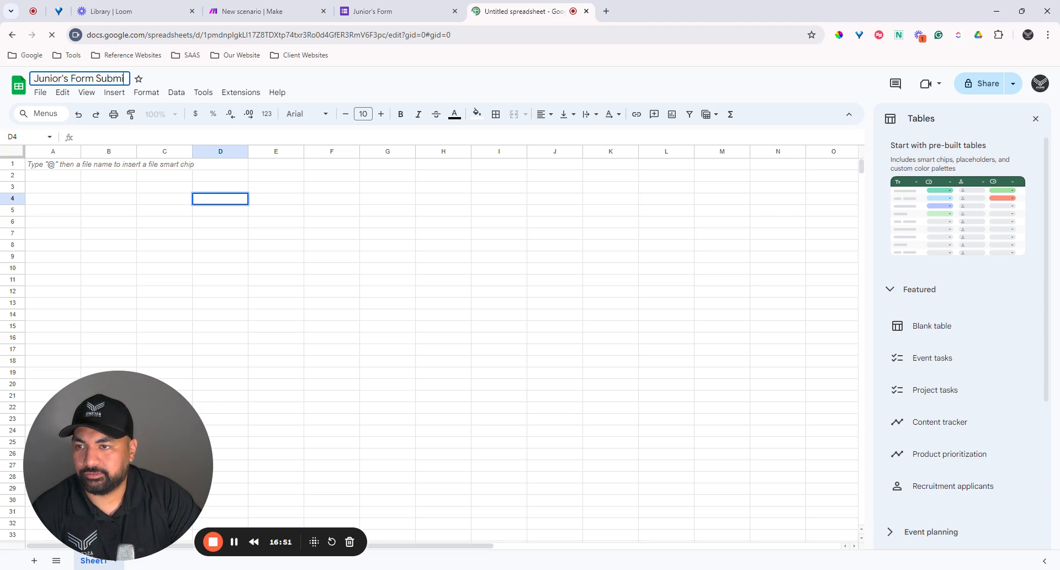
pyautogui.write('ssions')
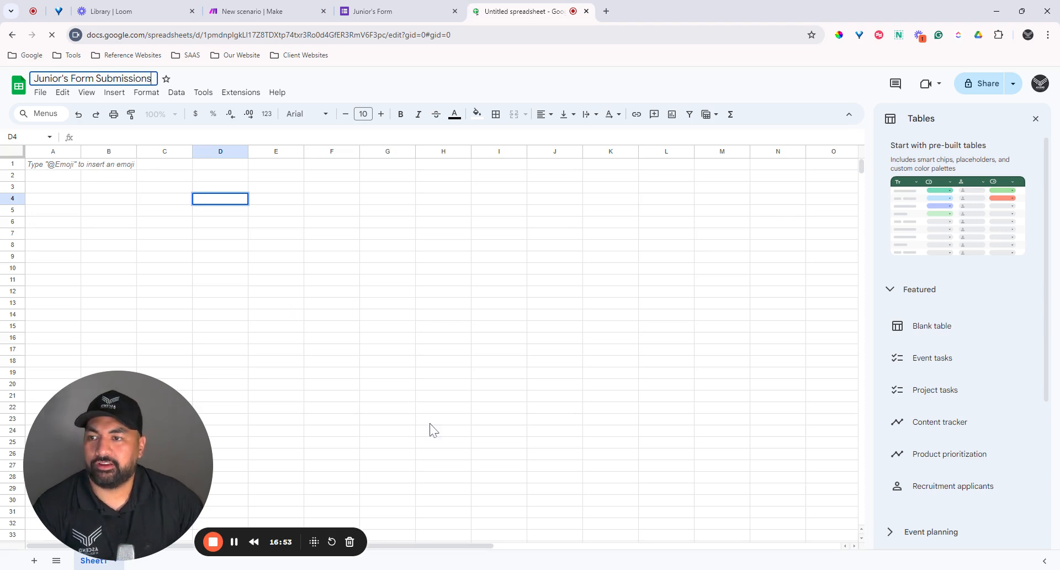
pyautogui.click(348, 293)
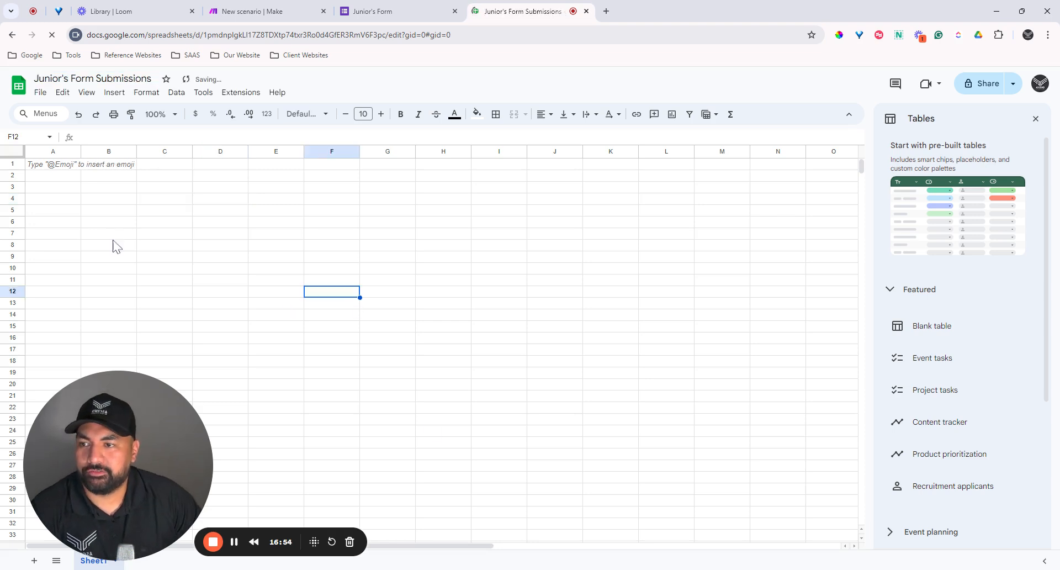
pyautogui.click(65, 167)
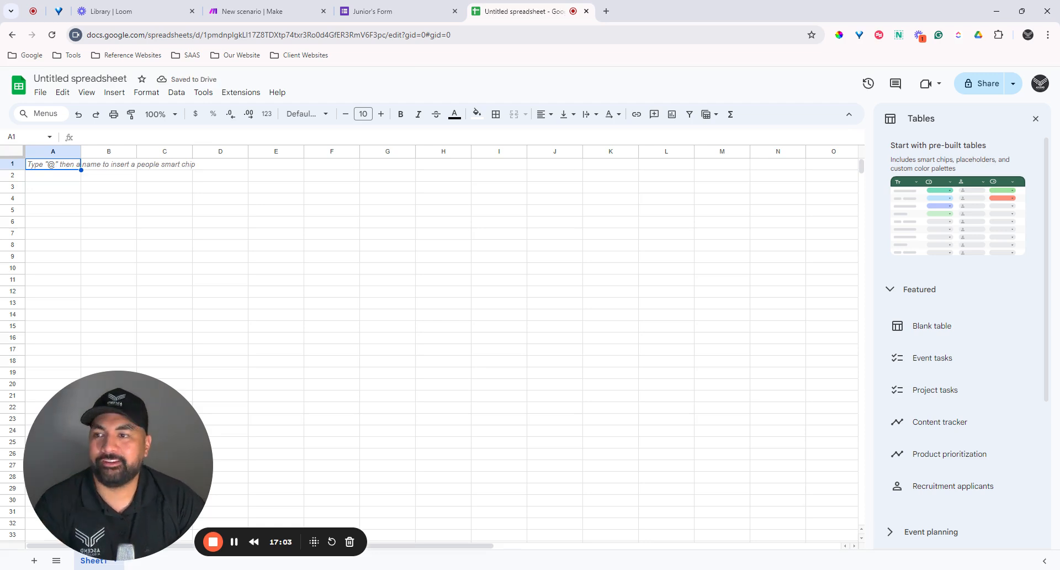
# Step: Enter headers First Name, Last Name, Email, Phone and Budget in A1 through E1
pyautogui.write('First Name')
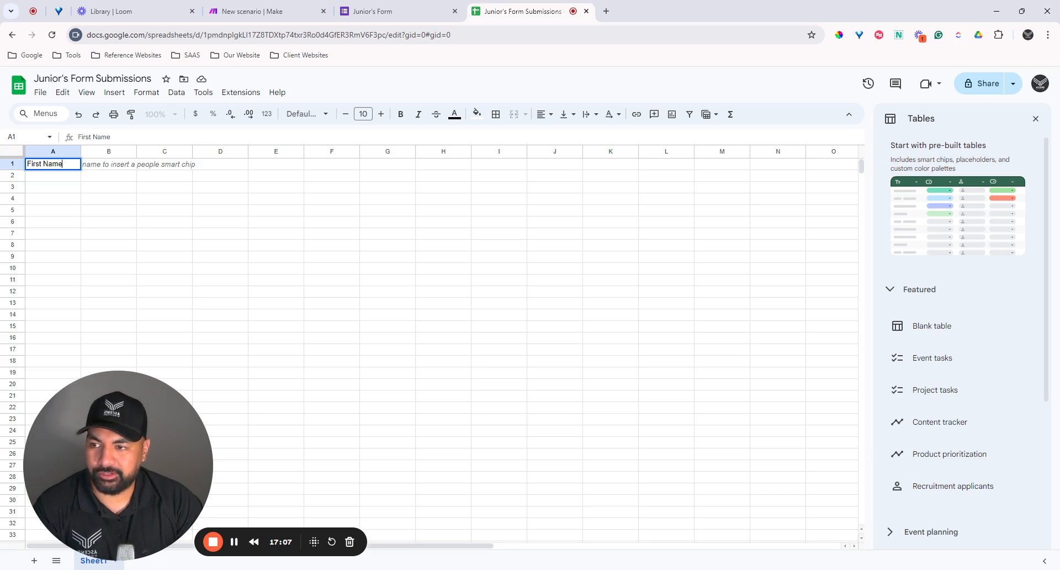
pyautogui.press('Tab')
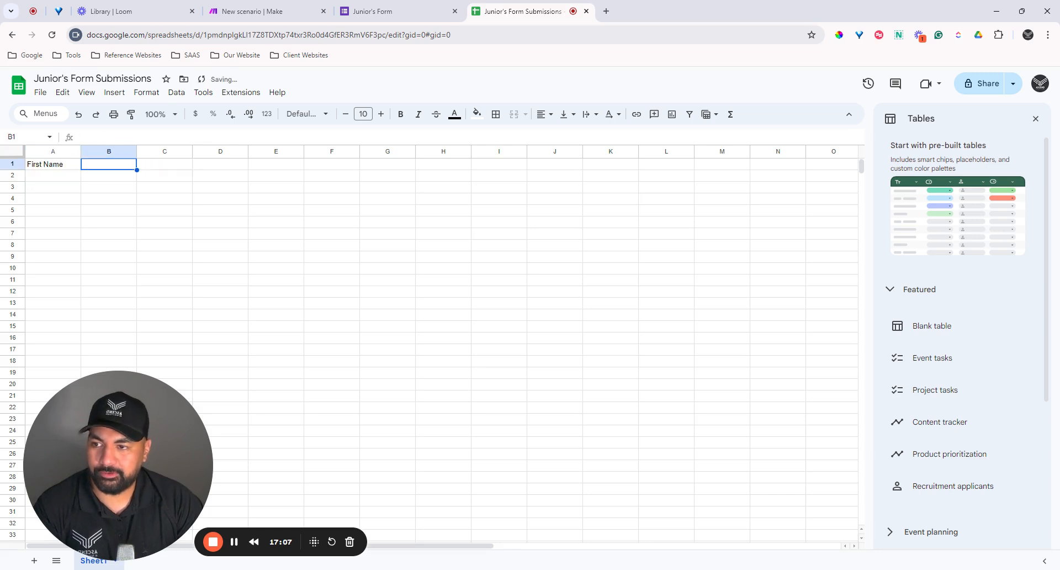
pyautogui.write('Last N')
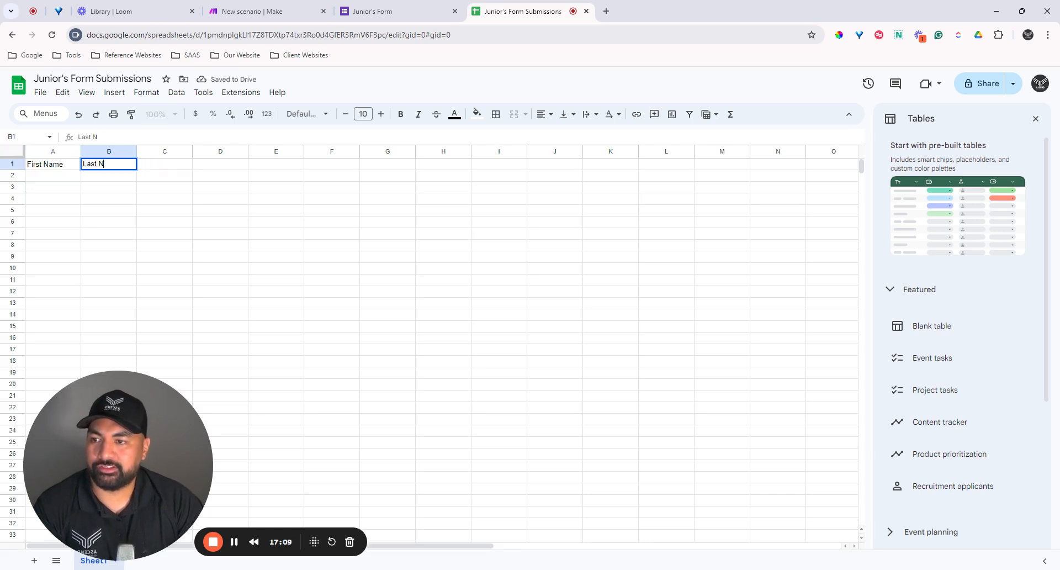
pyautogui.write('ame')
pyautogui.press('Tab')
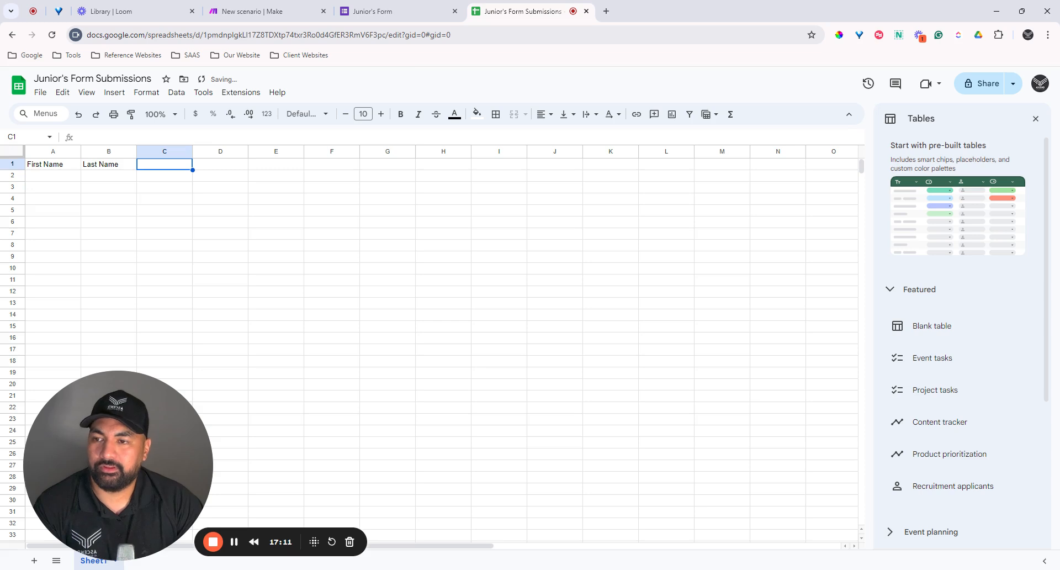
pyautogui.write('Email')
pyautogui.press('Tab')
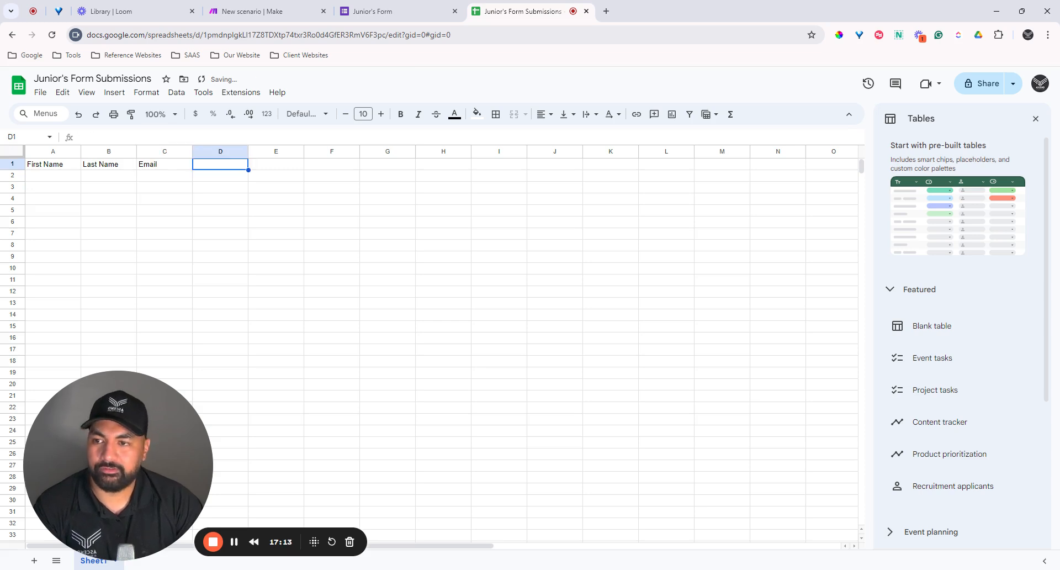
pyautogui.write('Phone')
pyautogui.press('Tab')
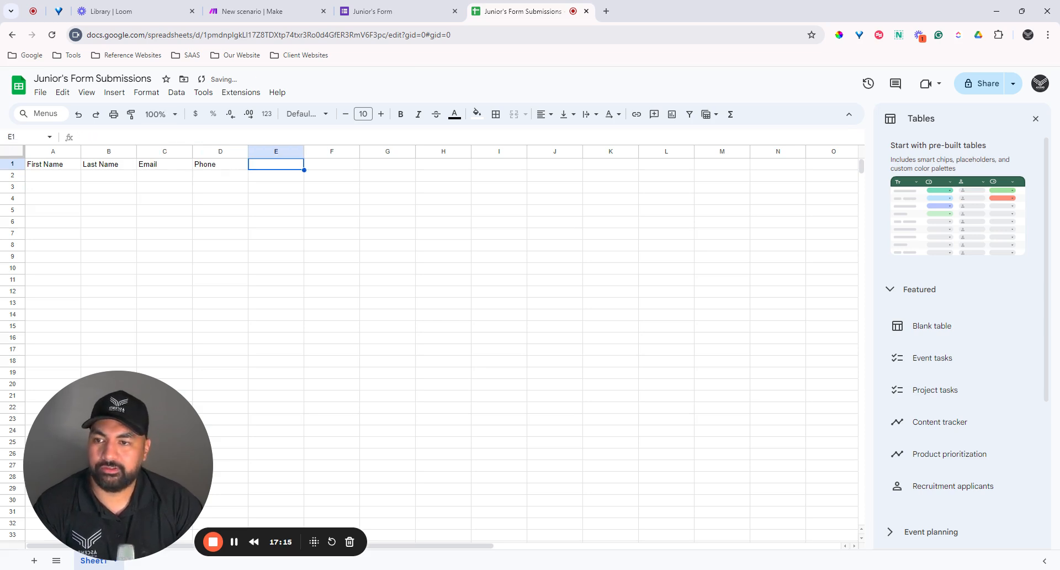
pyautogui.write('Budge')
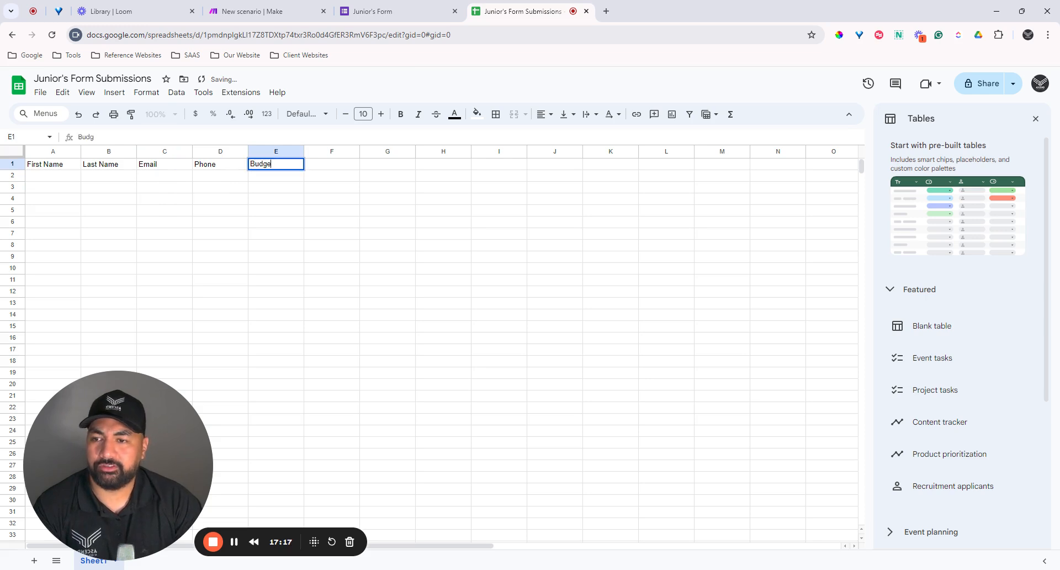
pyautogui.write('t')
pyautogui.click(321, 176)
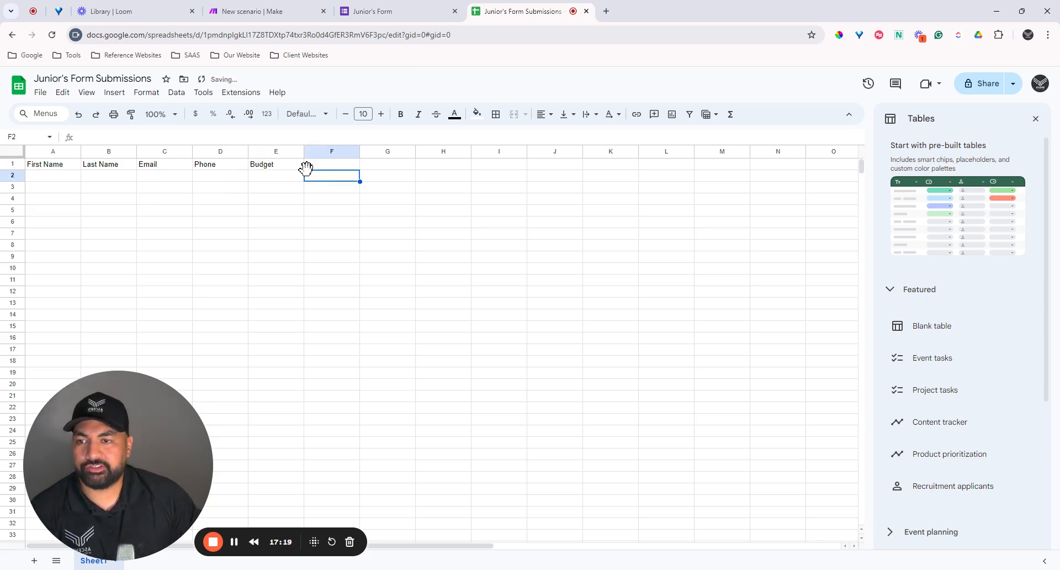
pyautogui.moveTo(282, 166); pyautogui.dragTo(62, 169)
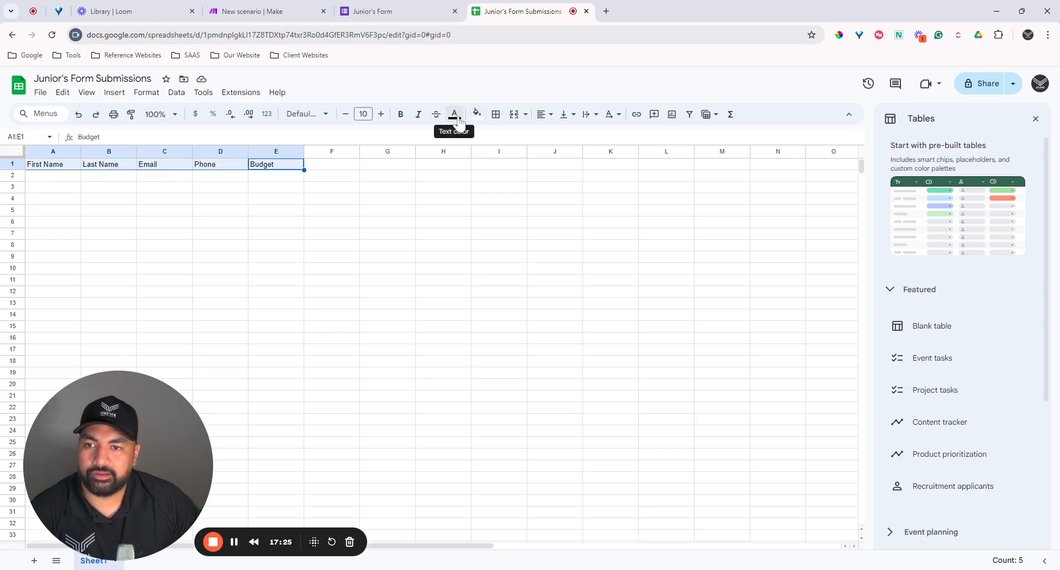
# Step: Give the header row A1:E1 a grey fill and white text
pyautogui.click(477, 114)
pyautogui.click(516, 158)
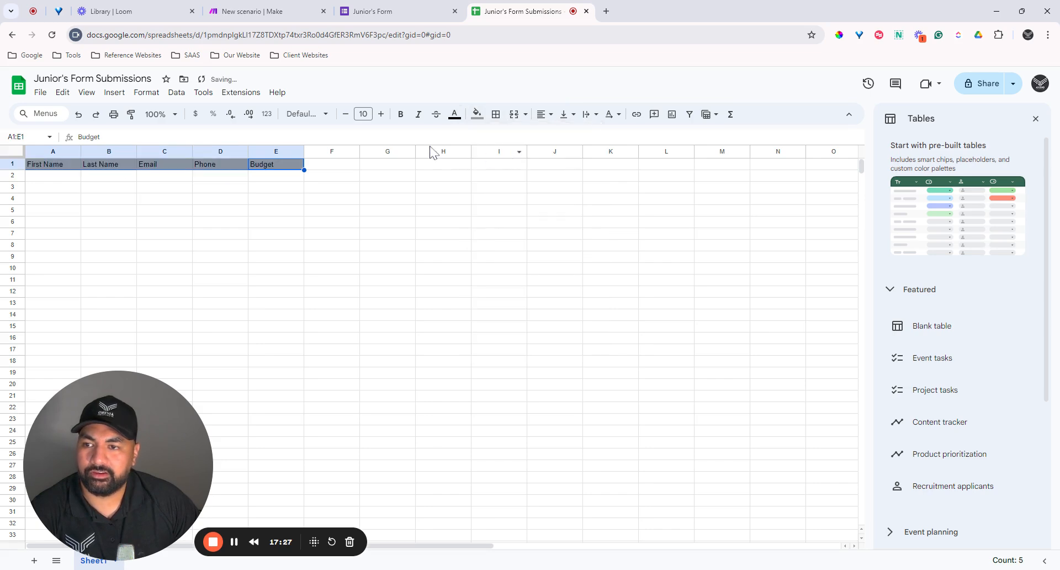
pyautogui.click(455, 114)
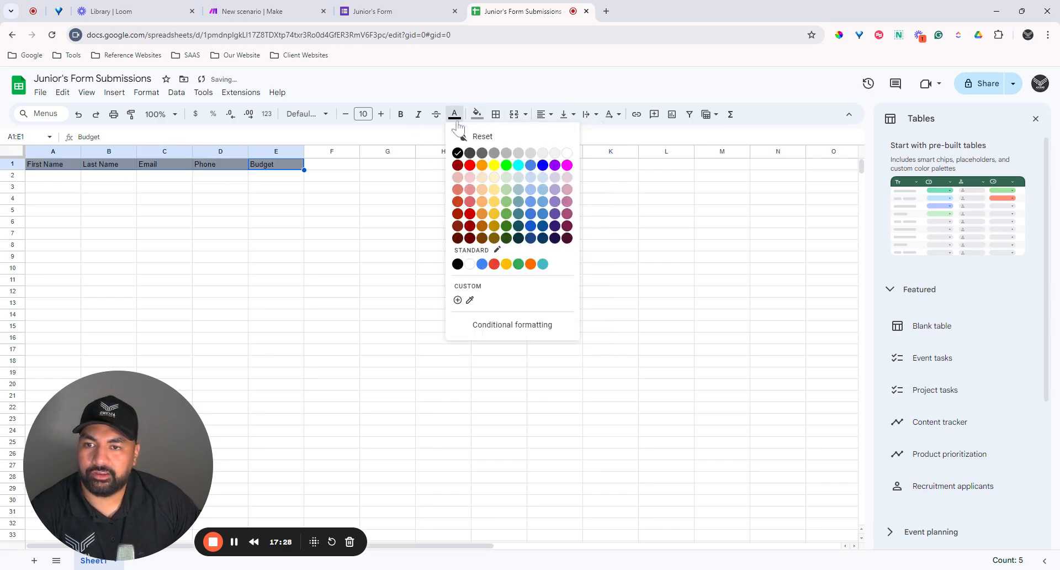
pyautogui.click(566, 159)
pyautogui.click(331, 245)
pyautogui.click(64, 212)
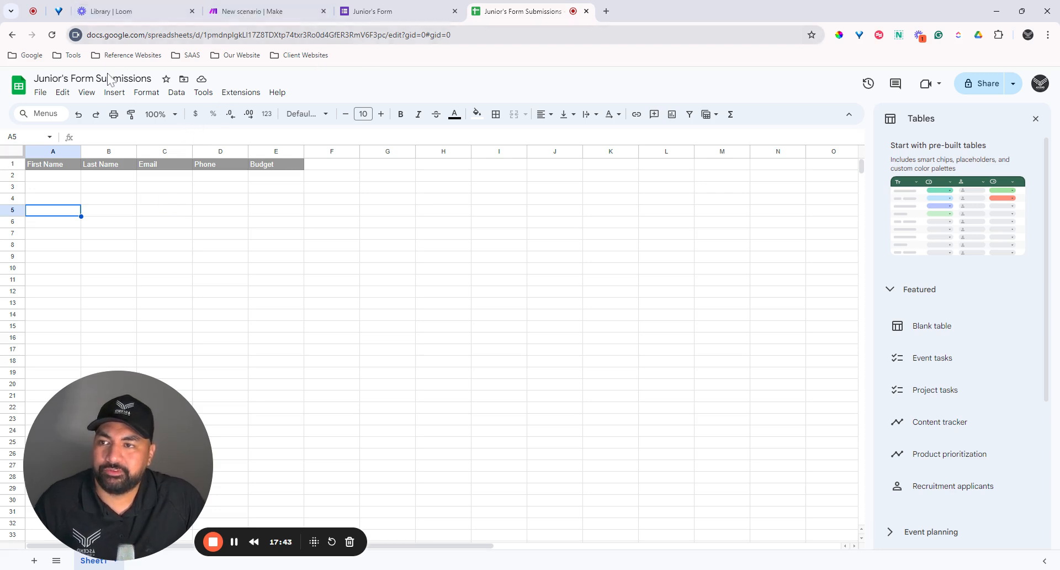
# Step: Point out row 2 where responses will land, then select the spreadsheet's web address
pyautogui.click(61, 178)
pyautogui.click(127, 177)
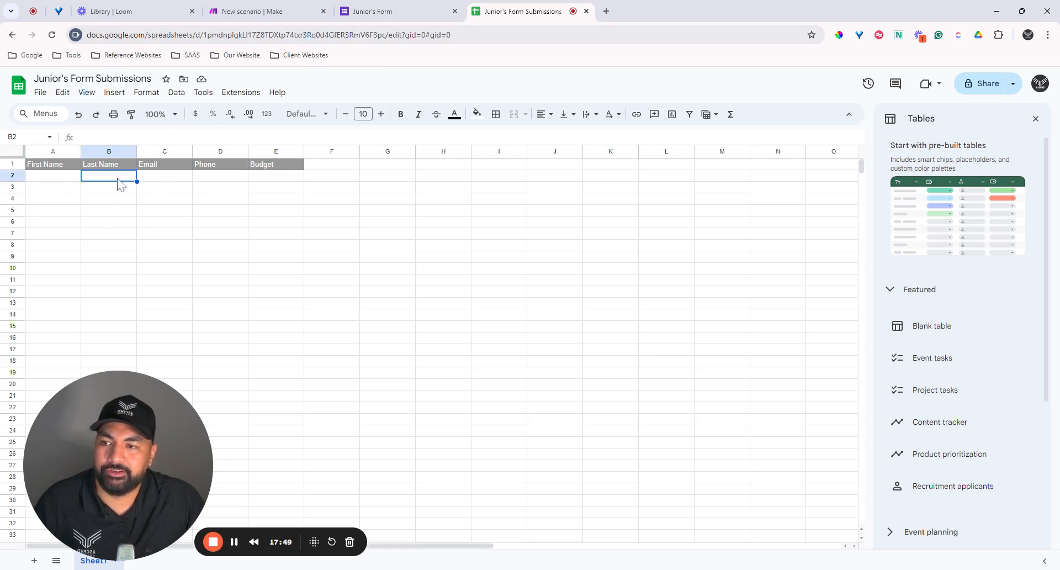
pyautogui.click(178, 177)
pyautogui.click(60, 183)
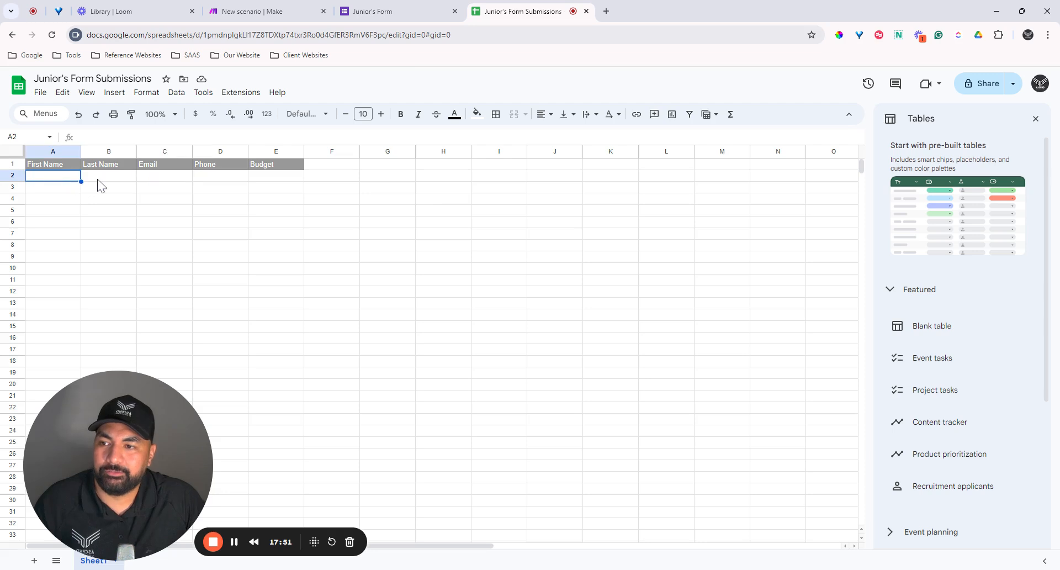
pyautogui.click(101, 185)
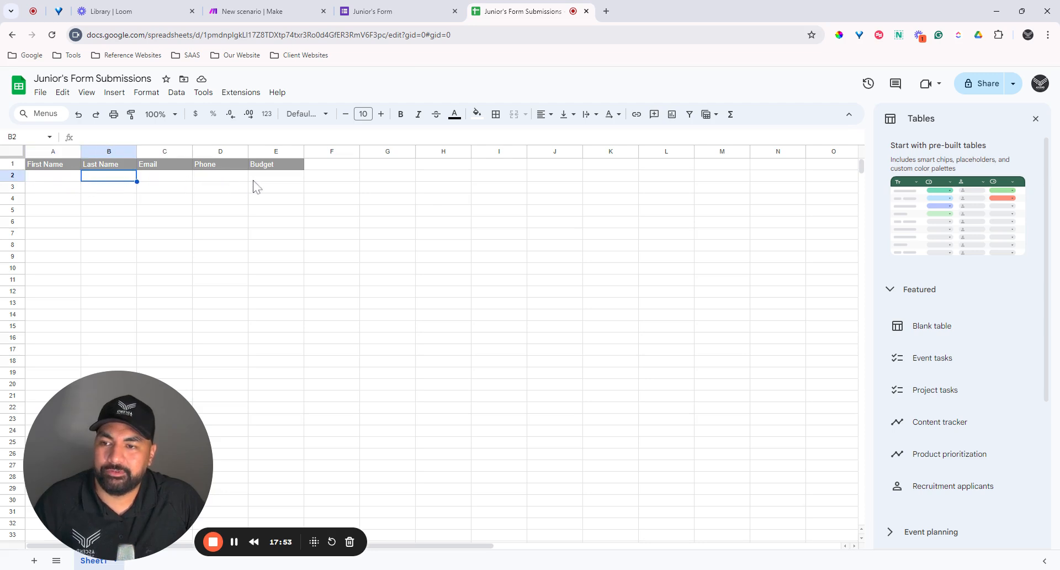
pyautogui.click(321, 186)
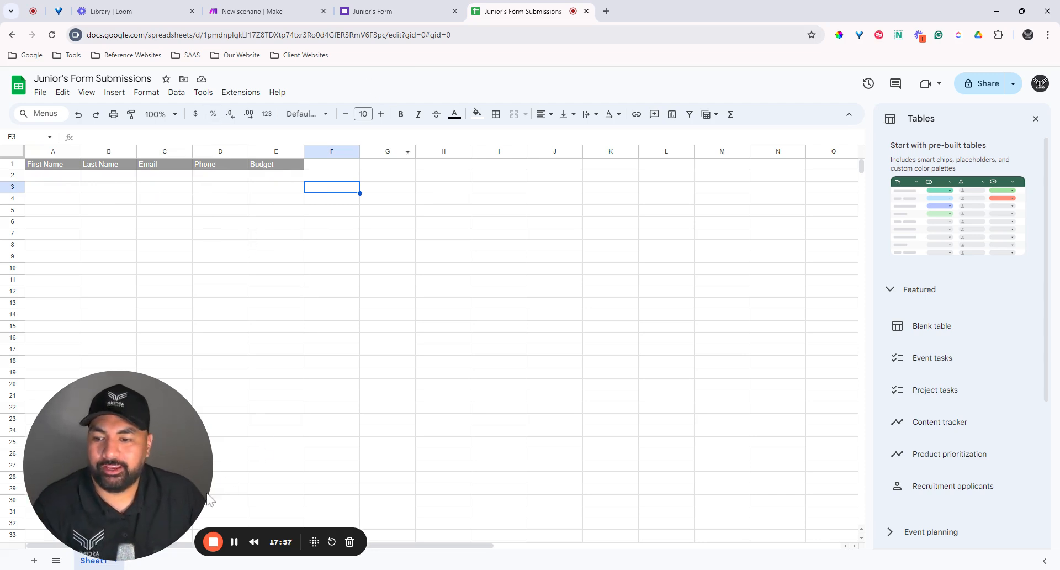
pyautogui.click(233, 542)
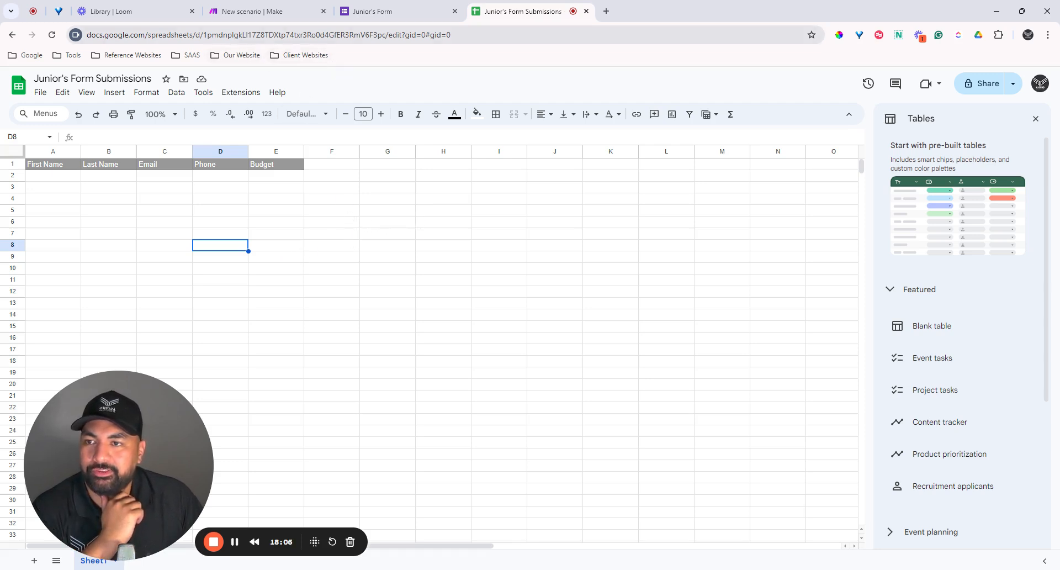
pyautogui.click(210, 34)
pyautogui.click(211, 39)
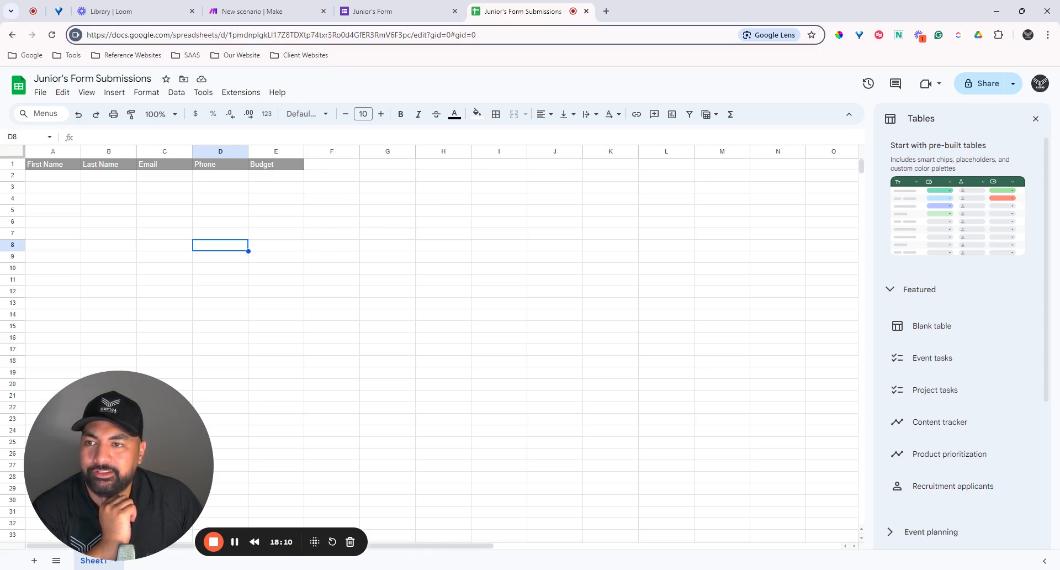
# Step: Copy the ID between /d/ and /edit from the sheet's address and return to Make
pyautogui.moveTo(237, 35); pyautogui.dragTo(379, 35)
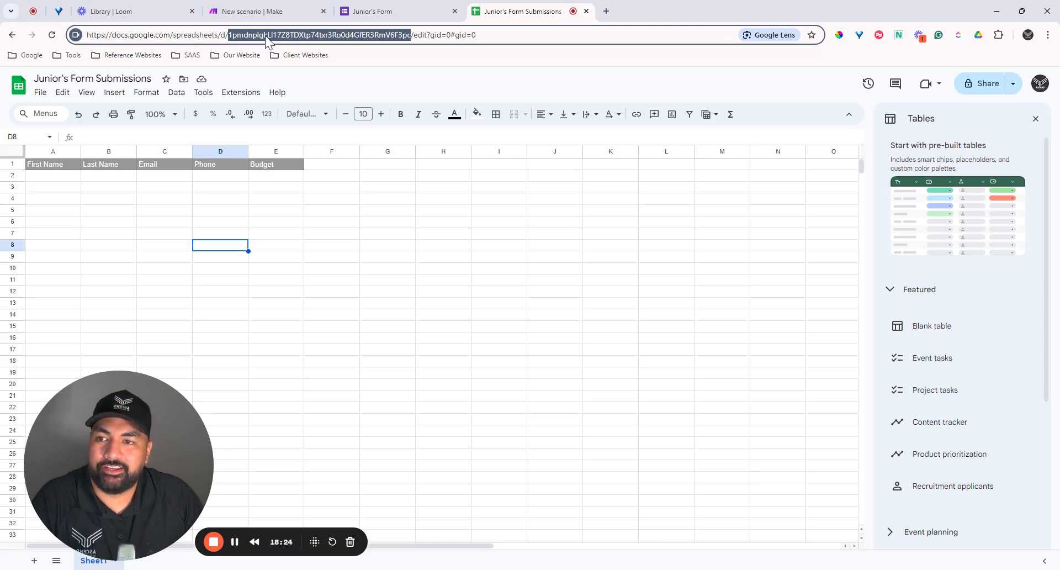
pyautogui.click(574, 283)
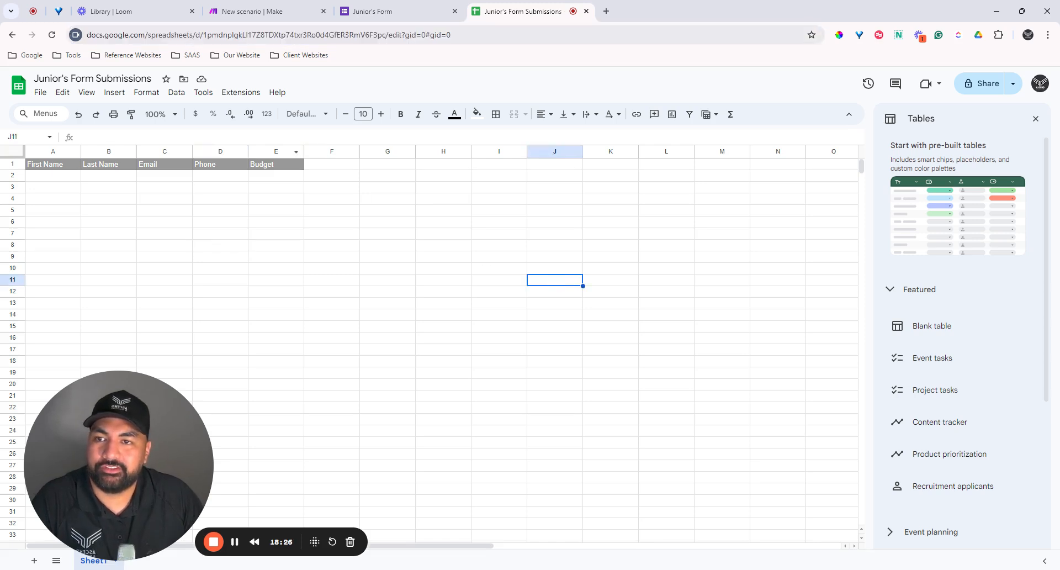
pyautogui.click(282, 11)
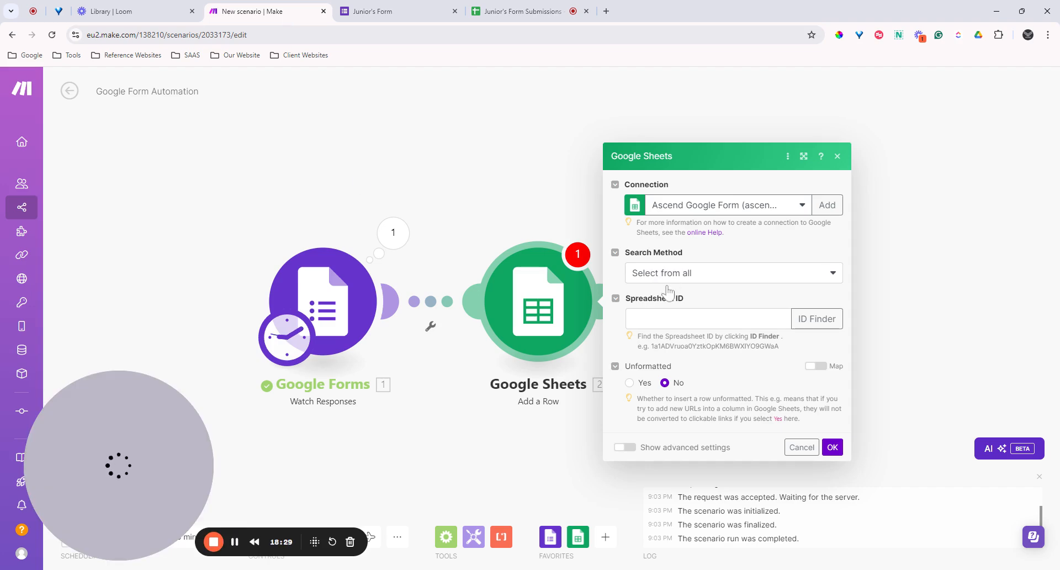
# Step: Paste the spreadsheet ID into Add a Row and choose Sheet1 as the sheet name
pyautogui.click(692, 319)
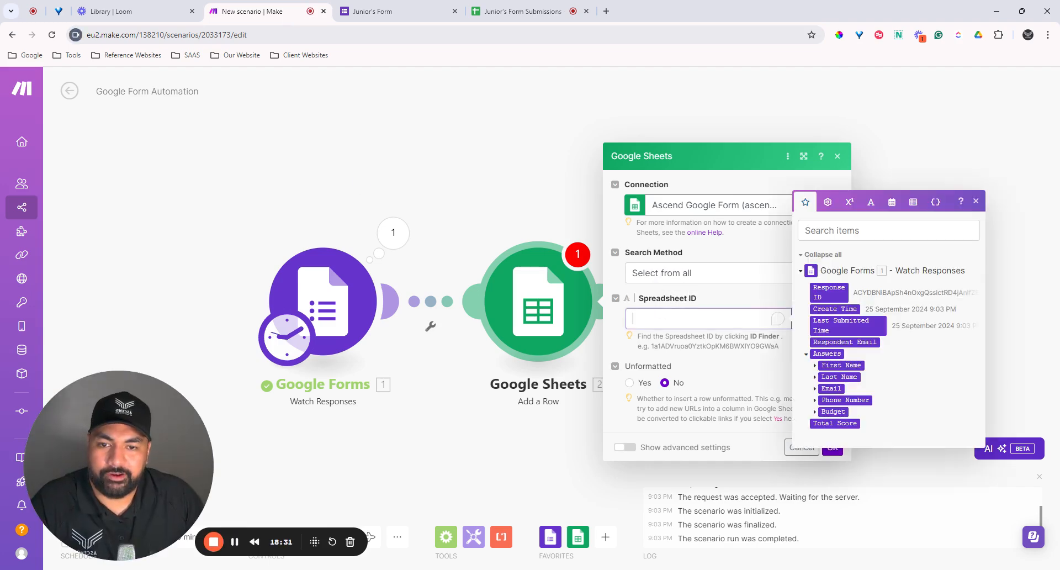
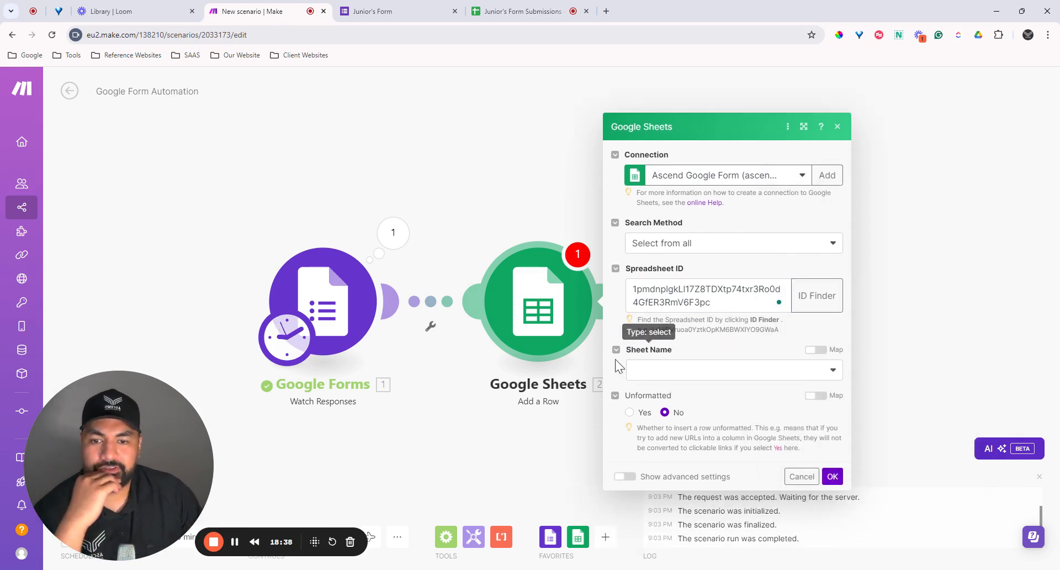
pyautogui.click(667, 372)
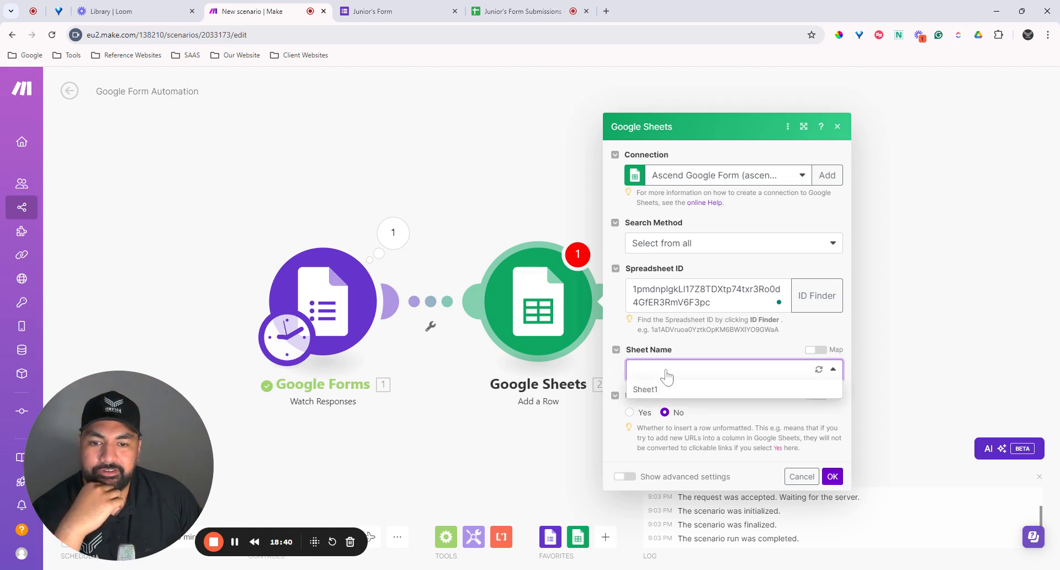
pyautogui.click(616, 375)
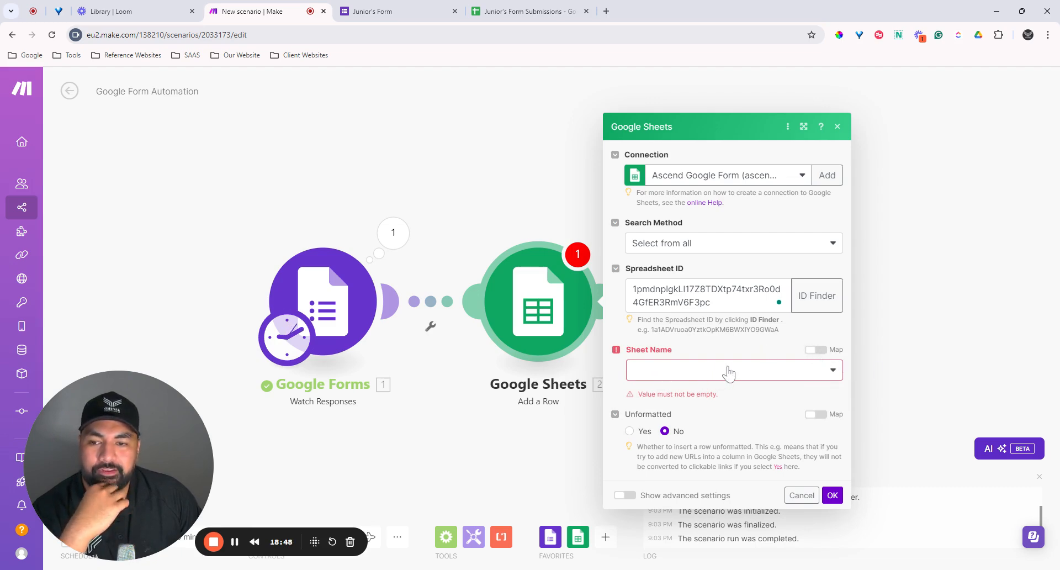
pyautogui.click(709, 374)
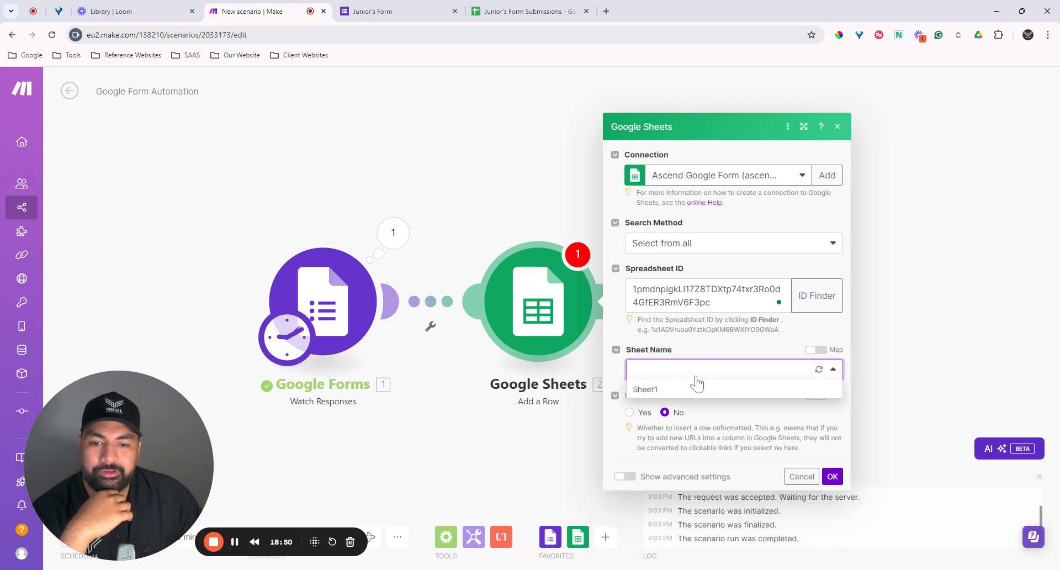
pyautogui.click(647, 390)
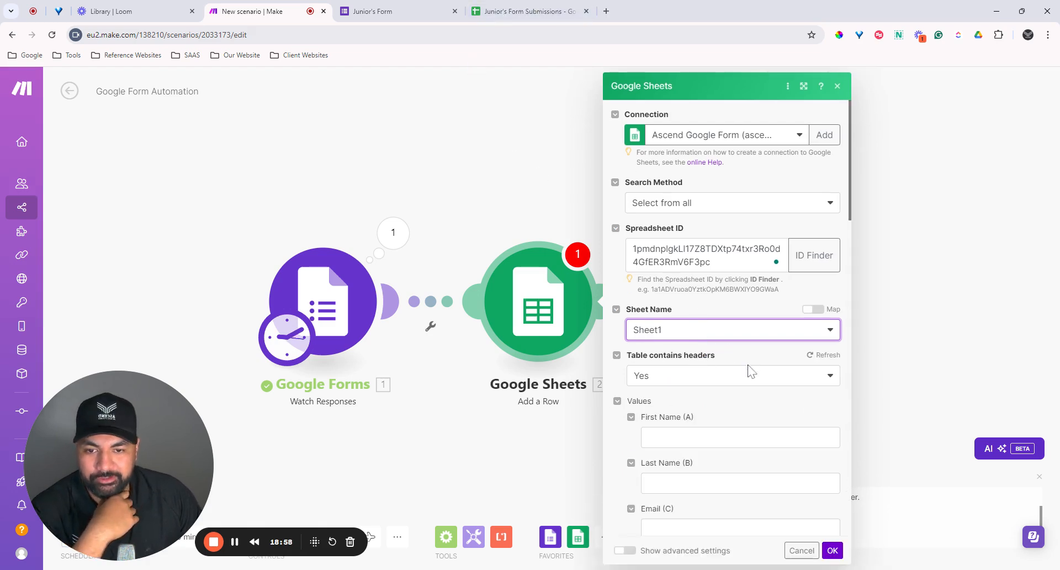
pyautogui.scroll(-1, 746, 376)
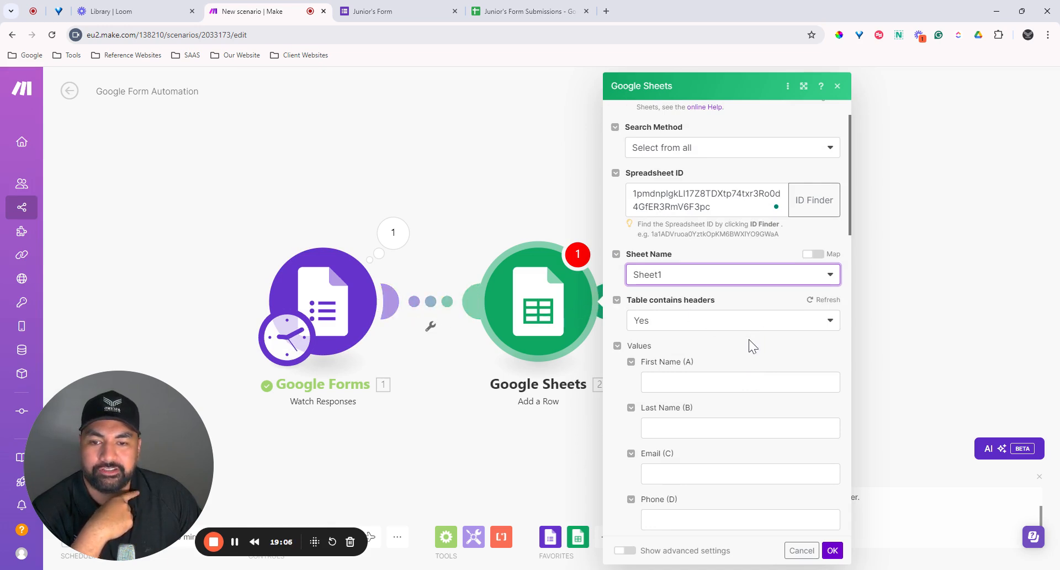
pyautogui.scroll(-1, 748, 339)
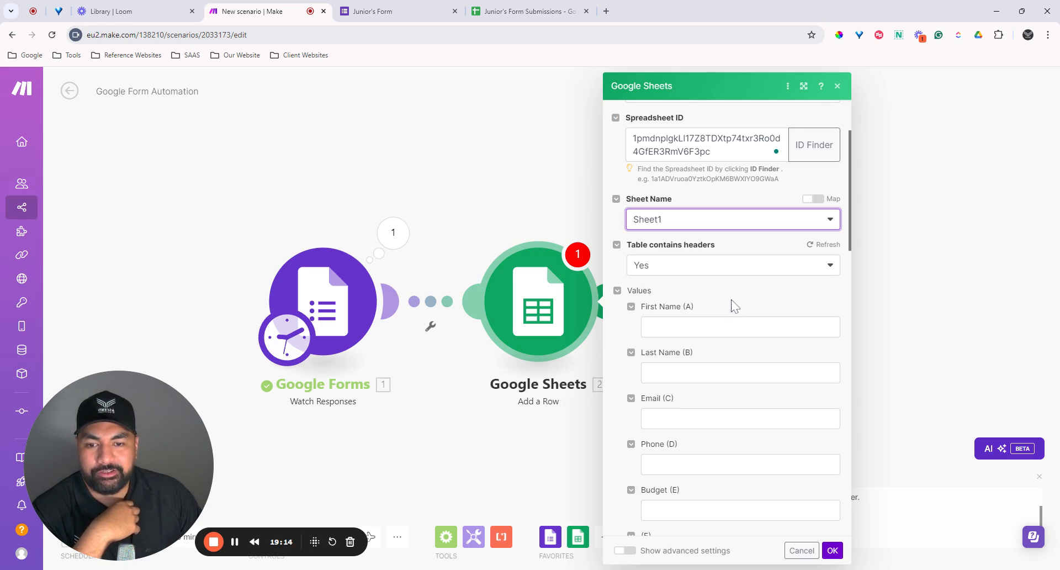
pyautogui.scroll(-1, 721, 315)
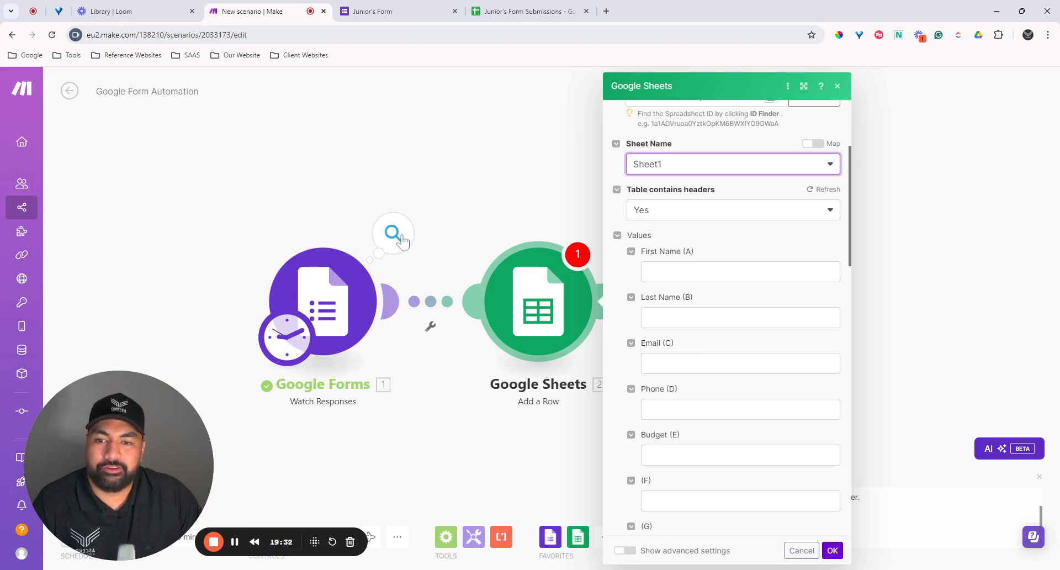
pyautogui.click(397, 237)
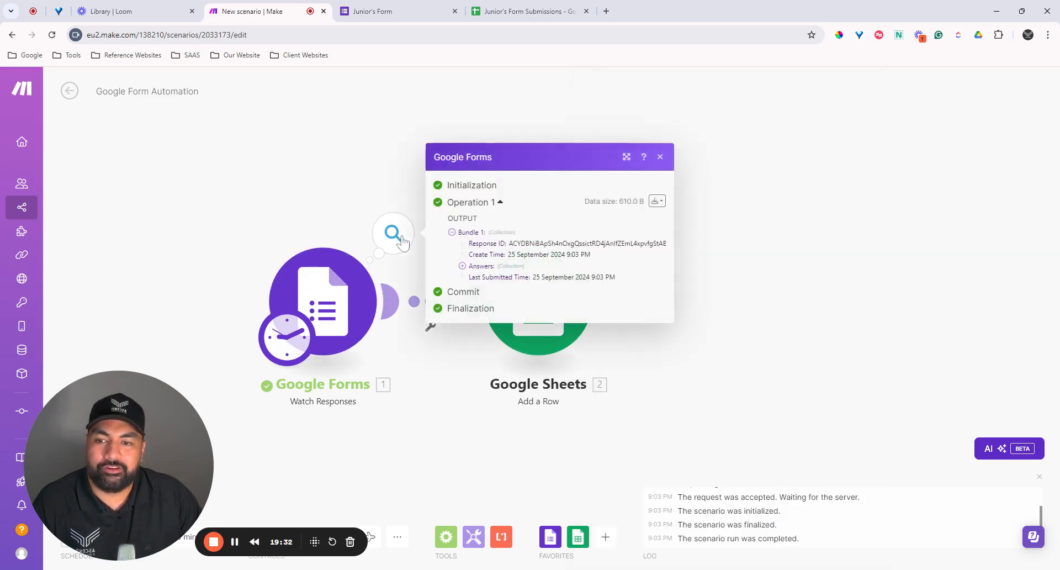
pyautogui.click(463, 267)
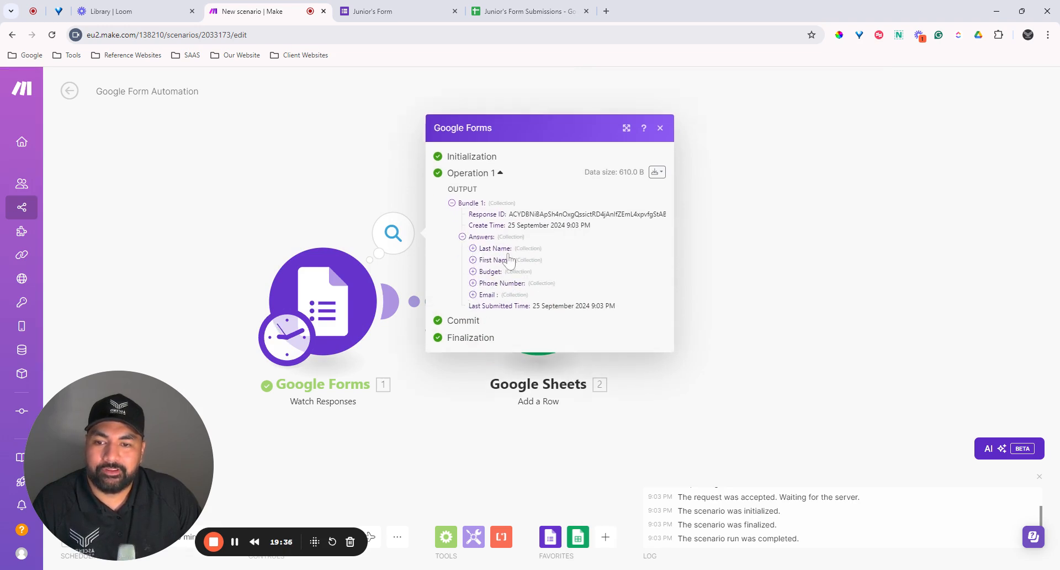
pyautogui.click(473, 248)
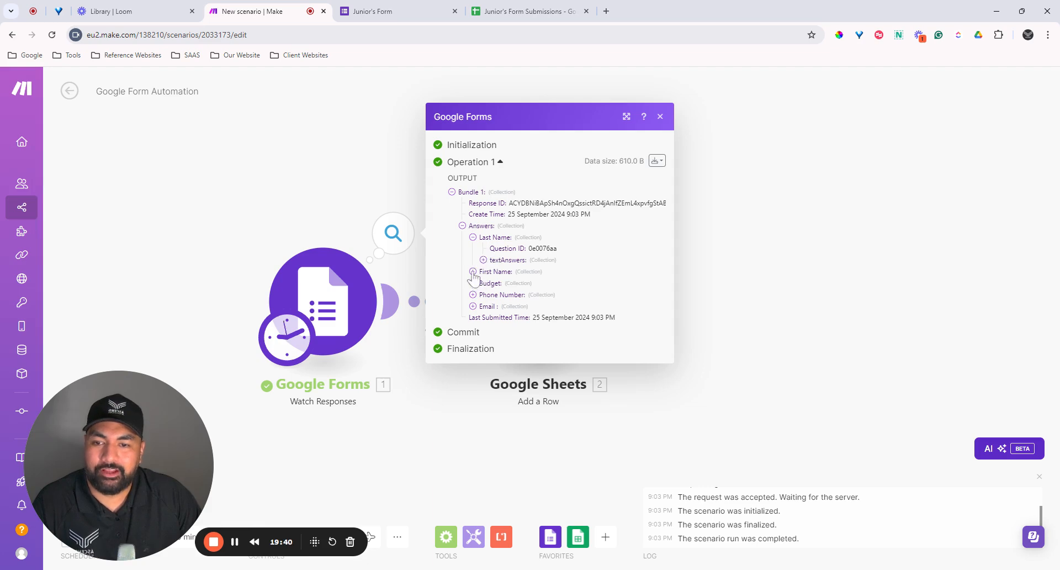
pyautogui.click(473, 271)
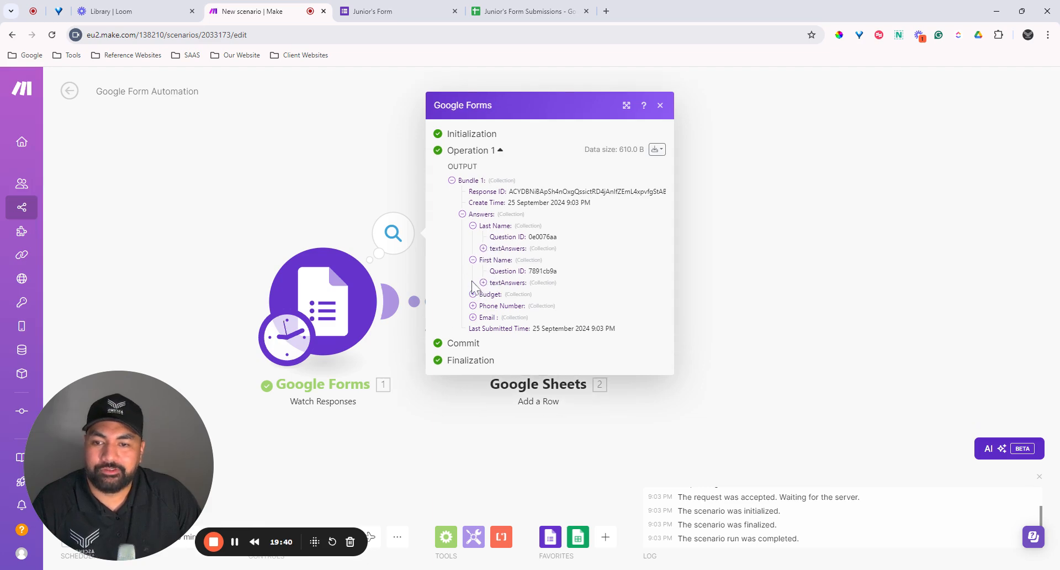
pyautogui.click(660, 105)
pyautogui.click(542, 332)
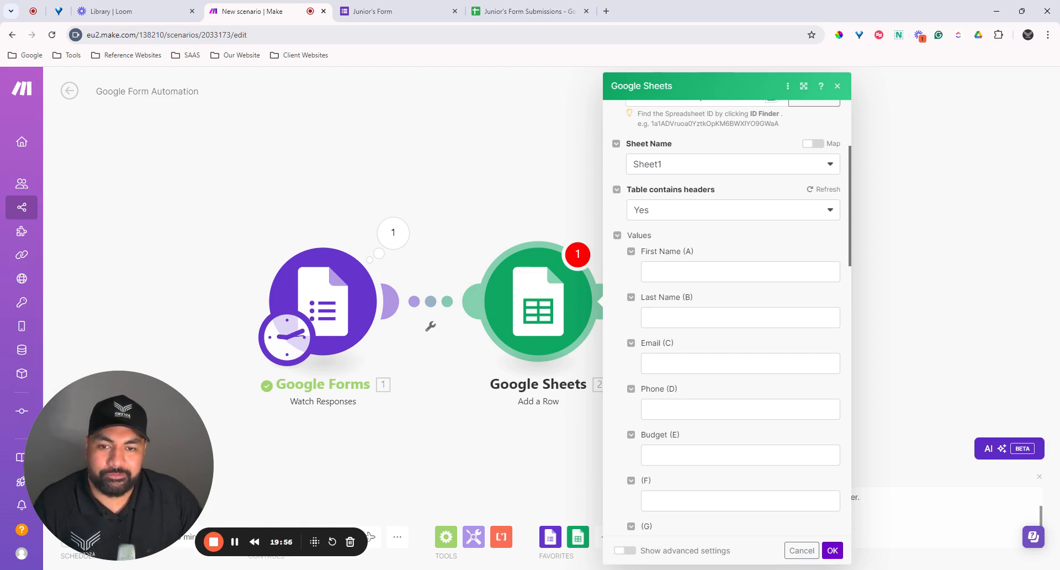
# Step: Map First Name (A) to the form's First Name textAnswers answers value
pyautogui.click(713, 272)
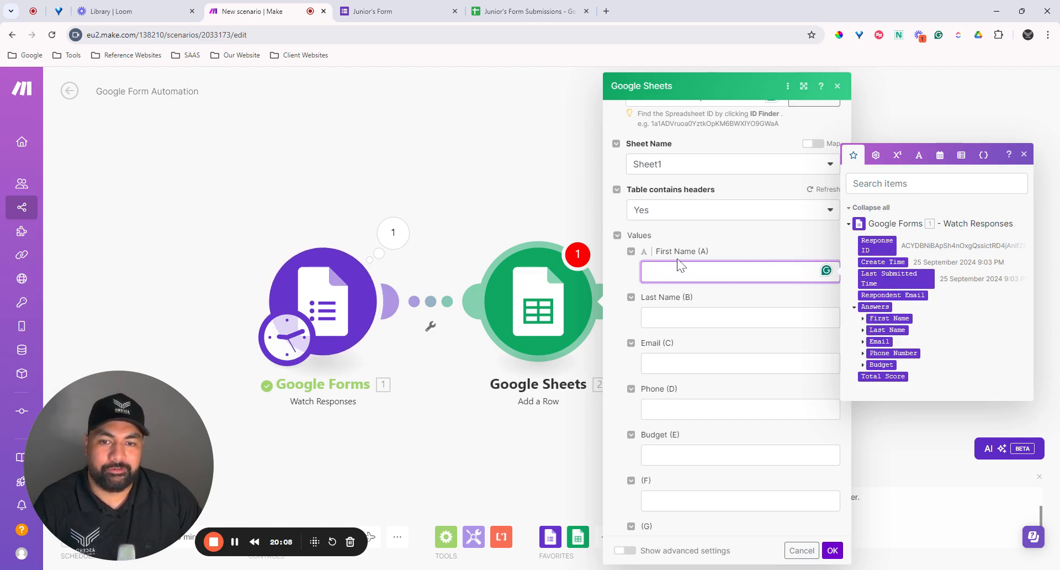
pyautogui.click(862, 318)
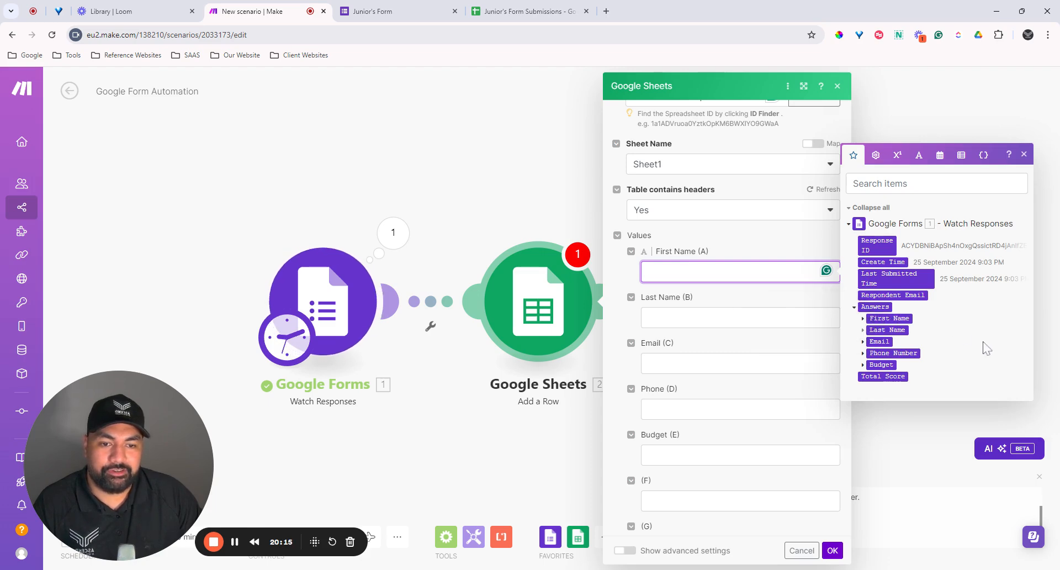
pyautogui.click(863, 341)
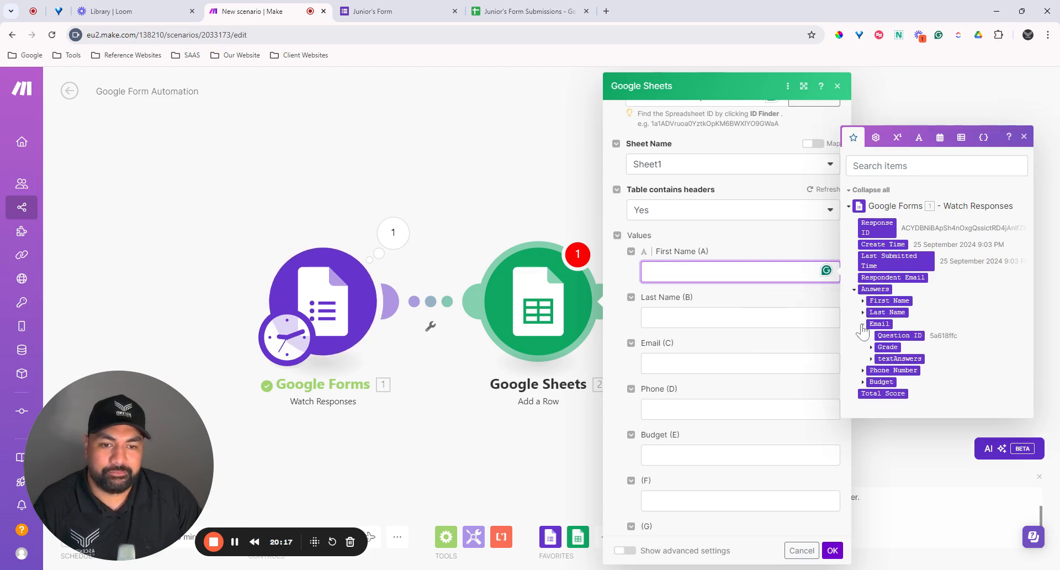
pyautogui.click(863, 323)
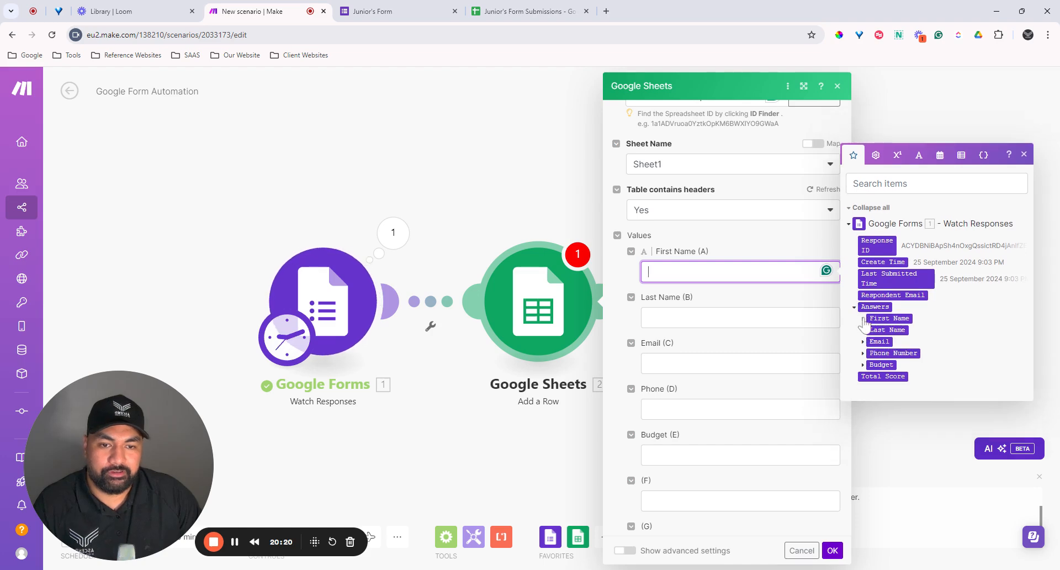
pyautogui.click(864, 319)
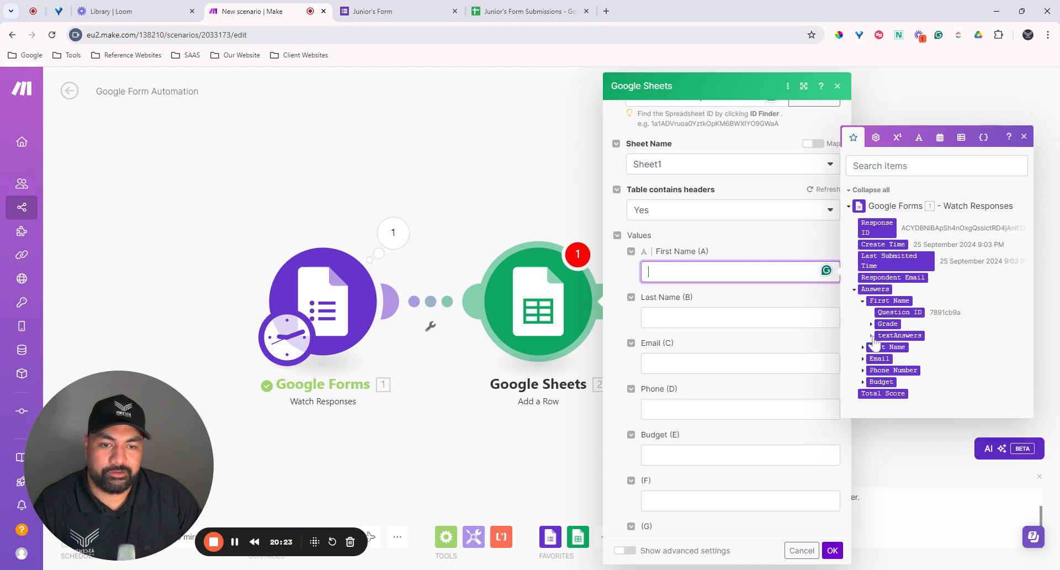
pyautogui.click(871, 335)
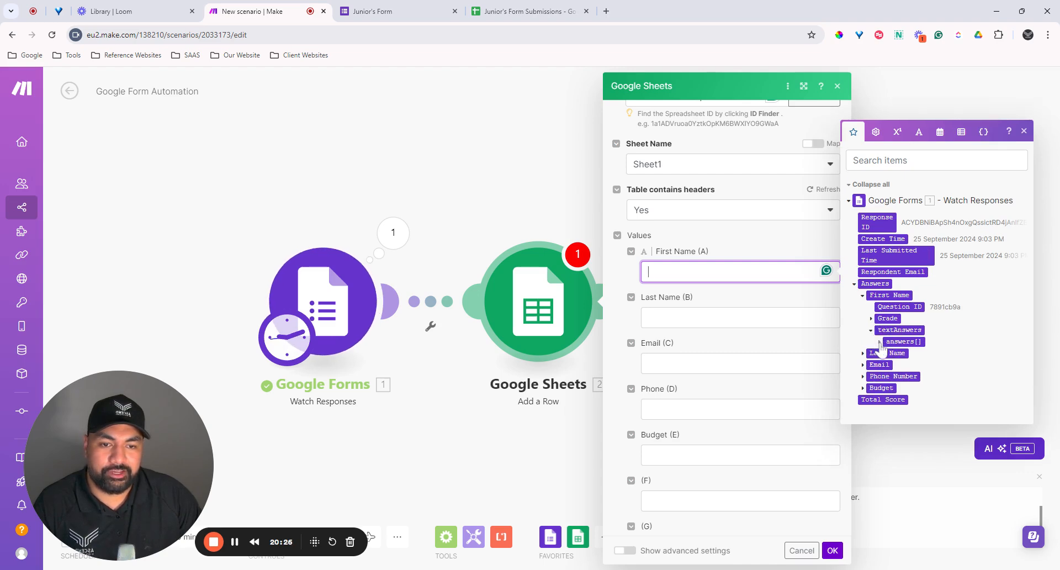
pyautogui.click(879, 342)
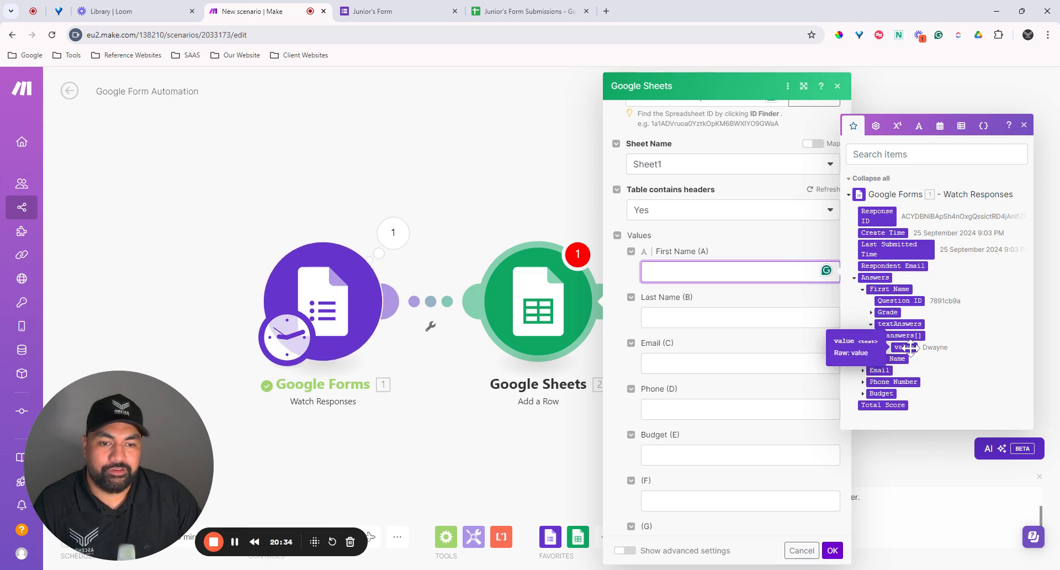
pyautogui.click(909, 346)
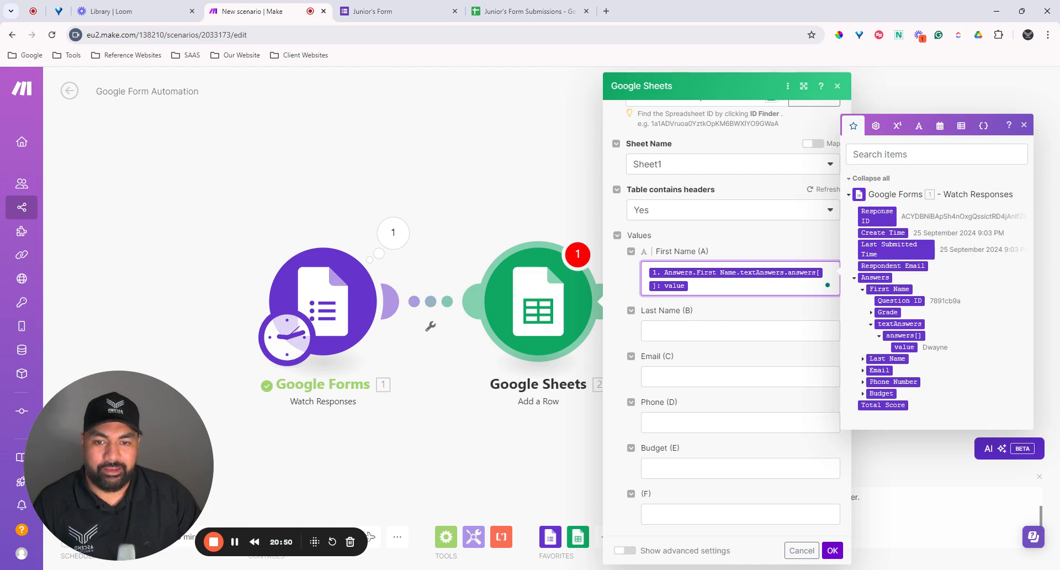
pyautogui.click(740, 331)
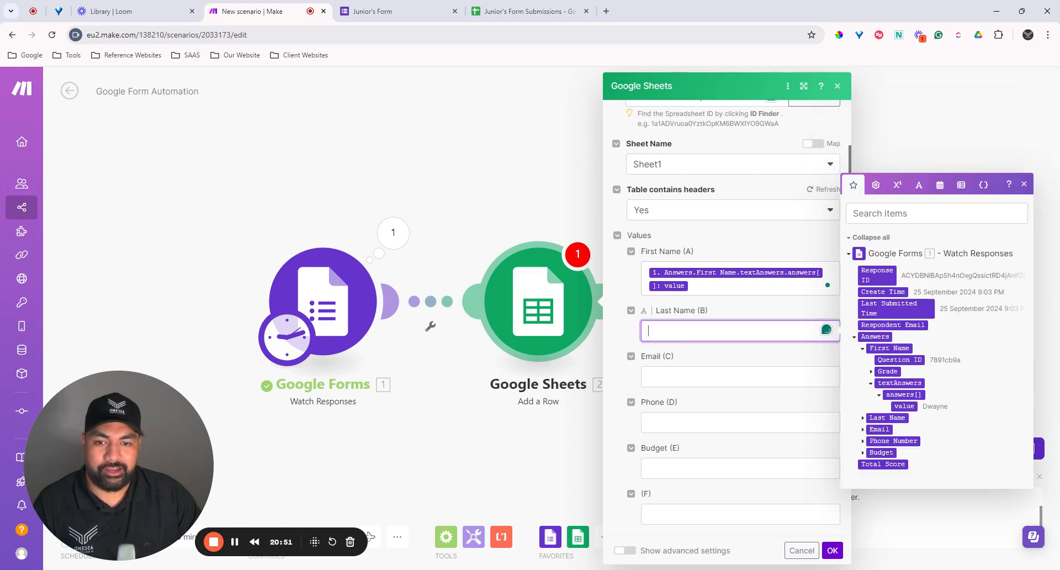
# Step: Map Last Name (B) and Email (C) to the form's Last Name and Email answer values
pyautogui.click(863, 349)
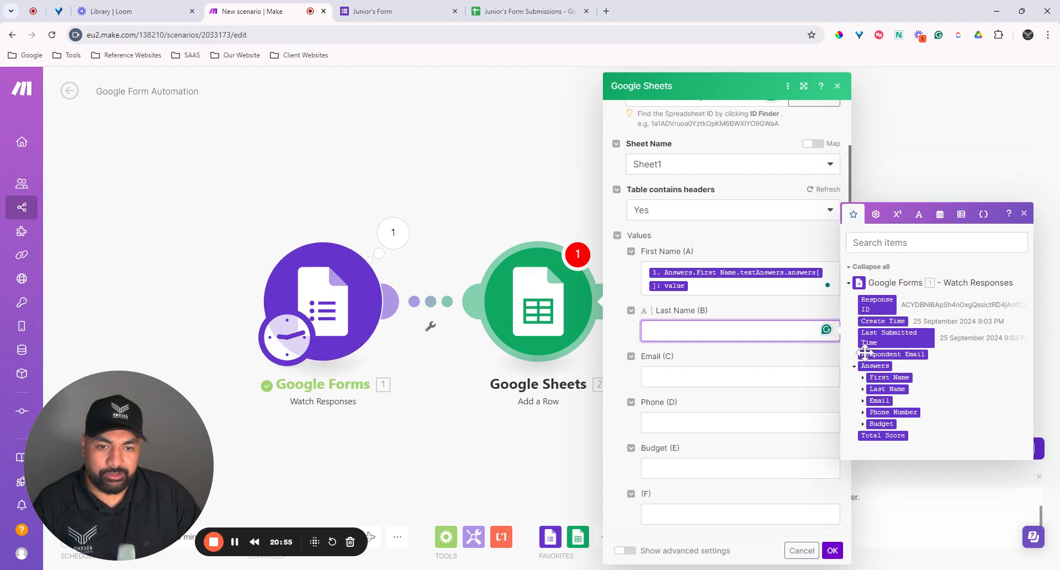
pyautogui.click(863, 389)
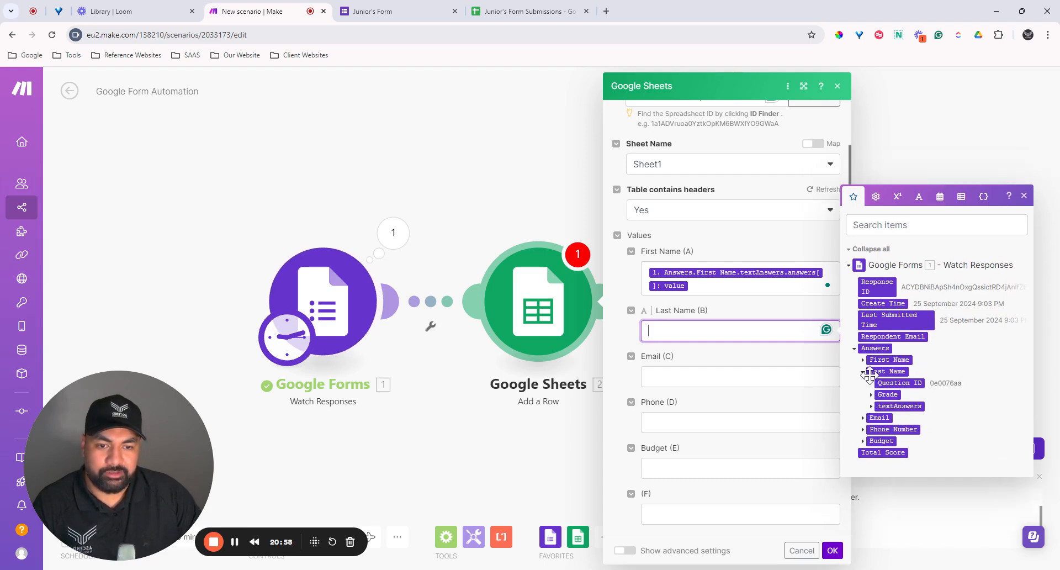
pyautogui.click(871, 407)
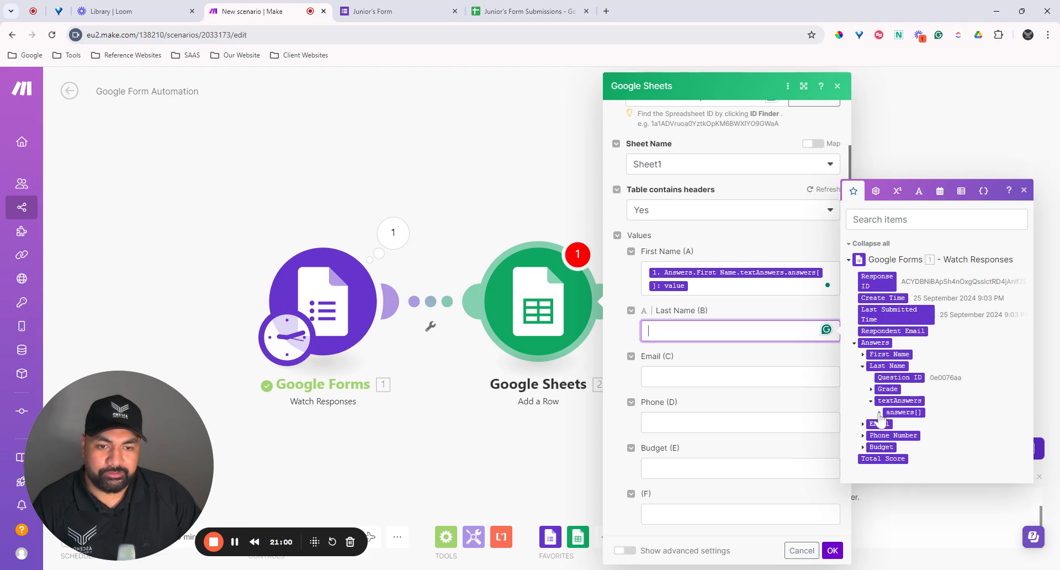
pyautogui.click(879, 413)
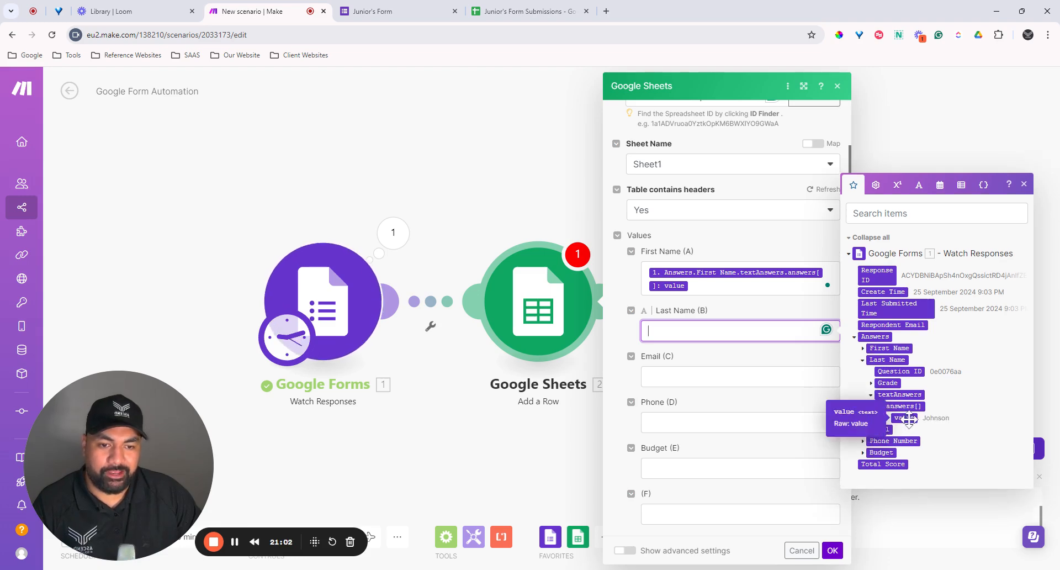
pyautogui.click(909, 419)
pyautogui.click(727, 373)
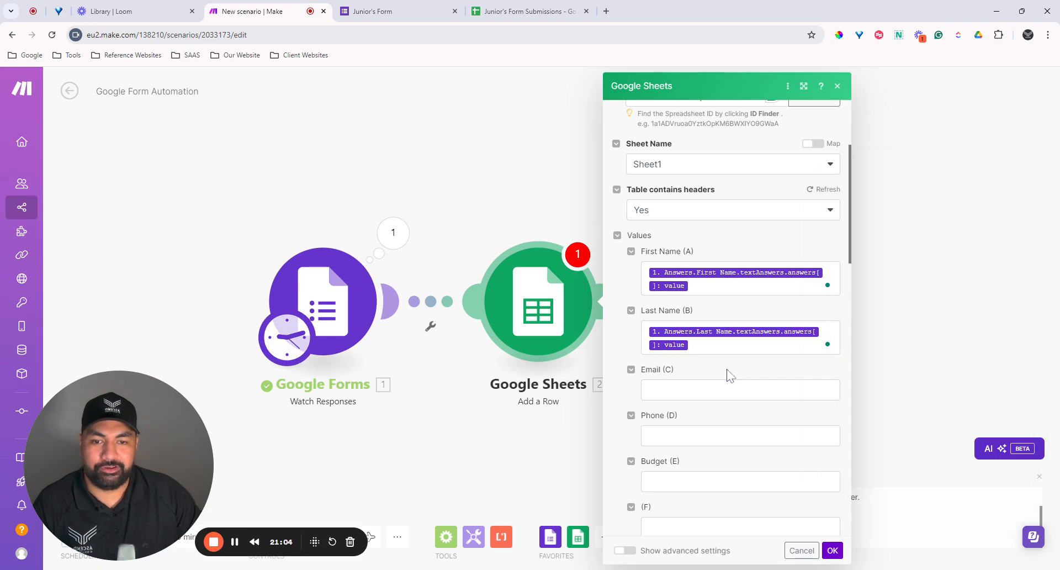
pyautogui.click(731, 390)
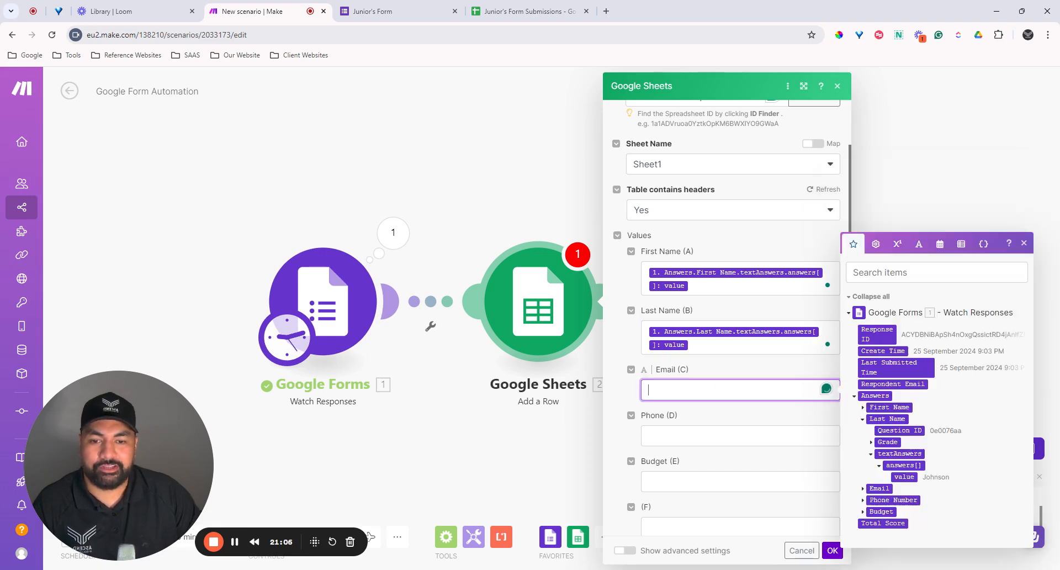
pyautogui.click(863, 419)
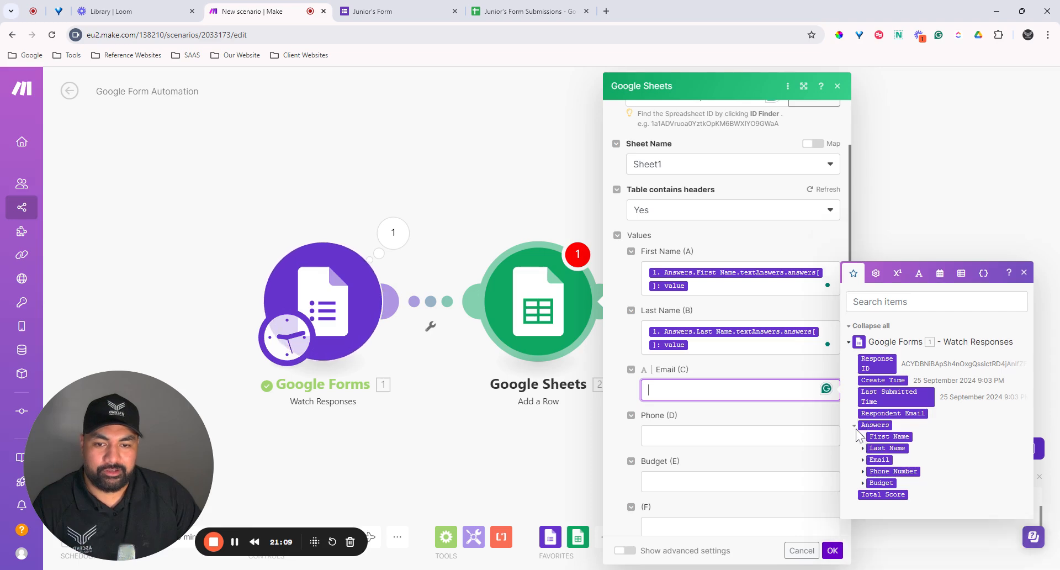
pyautogui.click(864, 459)
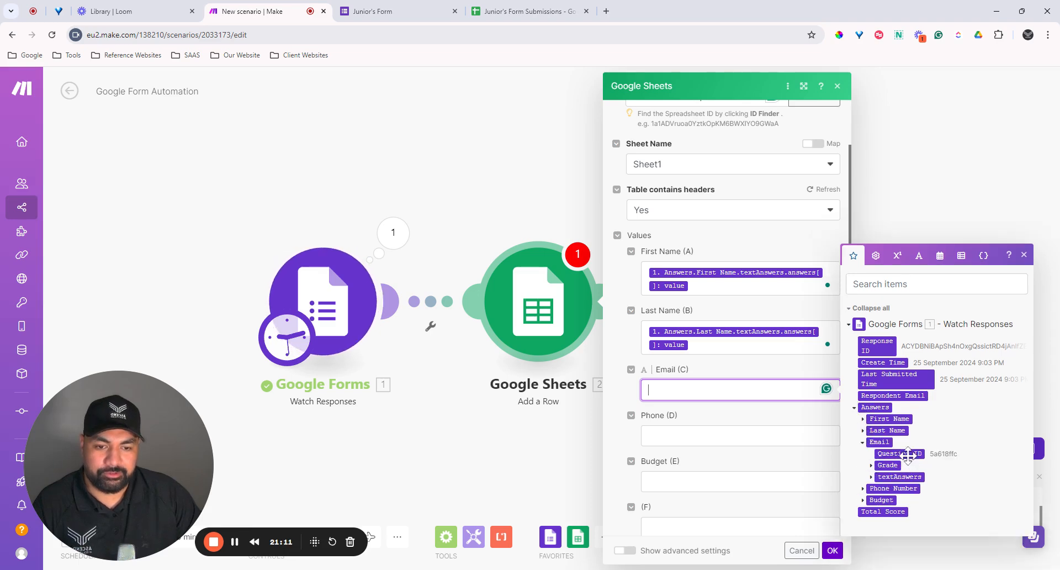
pyautogui.click(872, 478)
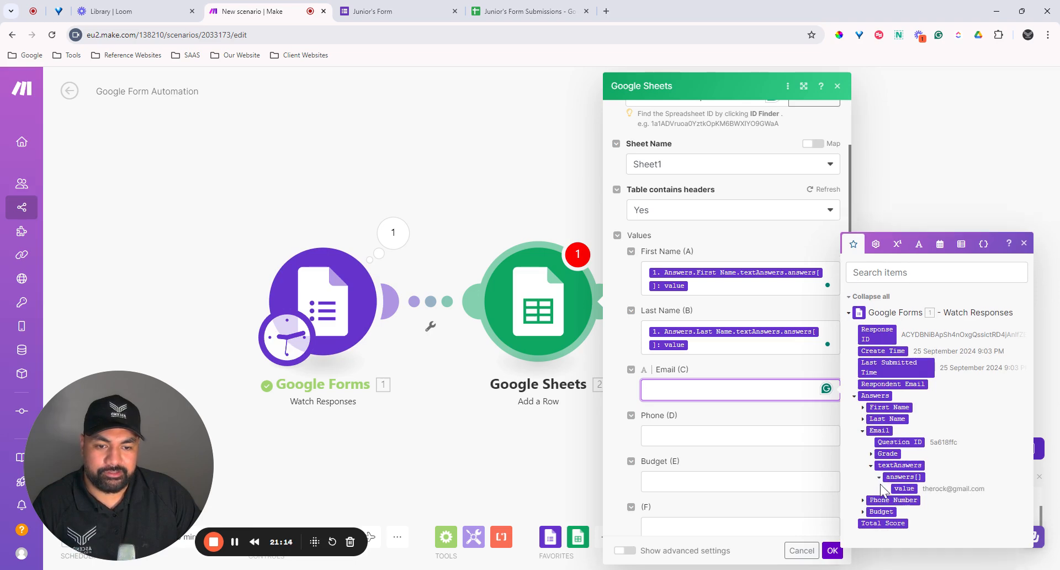
pyautogui.click(904, 488)
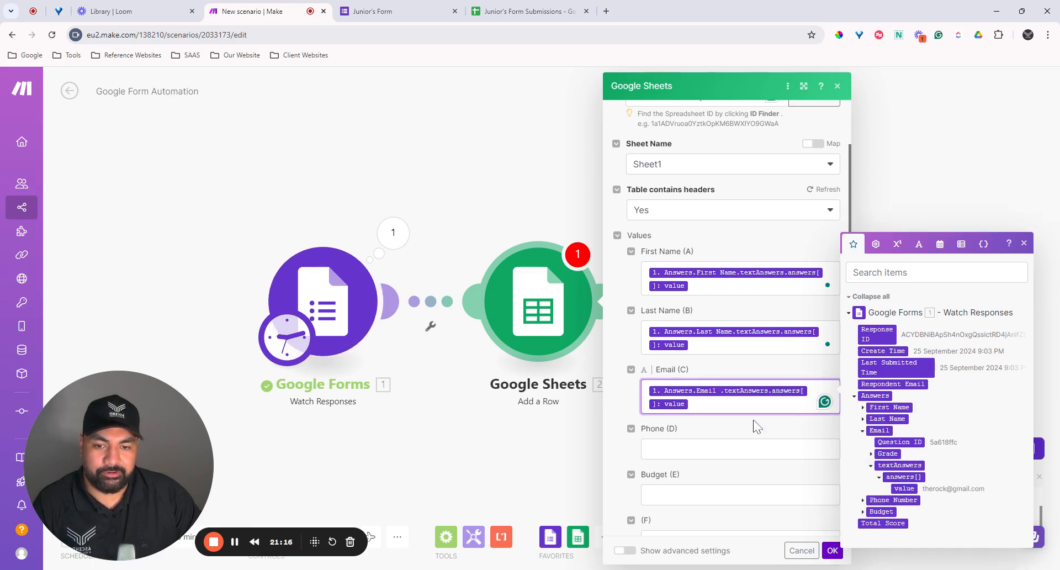
pyautogui.press('Tab')
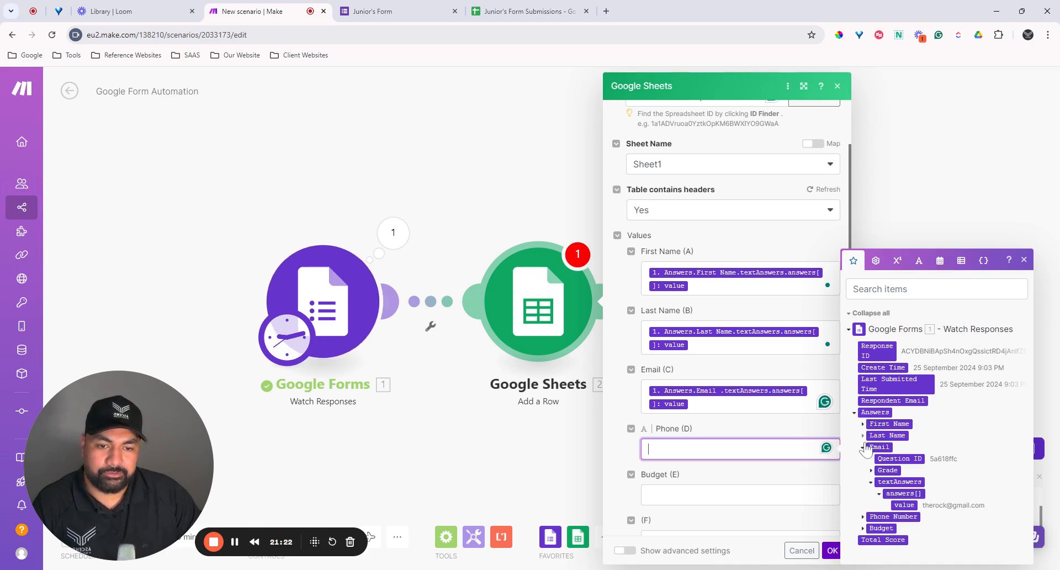
# Step: Map Phone (D) and Budget (E) to the form's Phone Number and Budget answer values
pyautogui.click(863, 517)
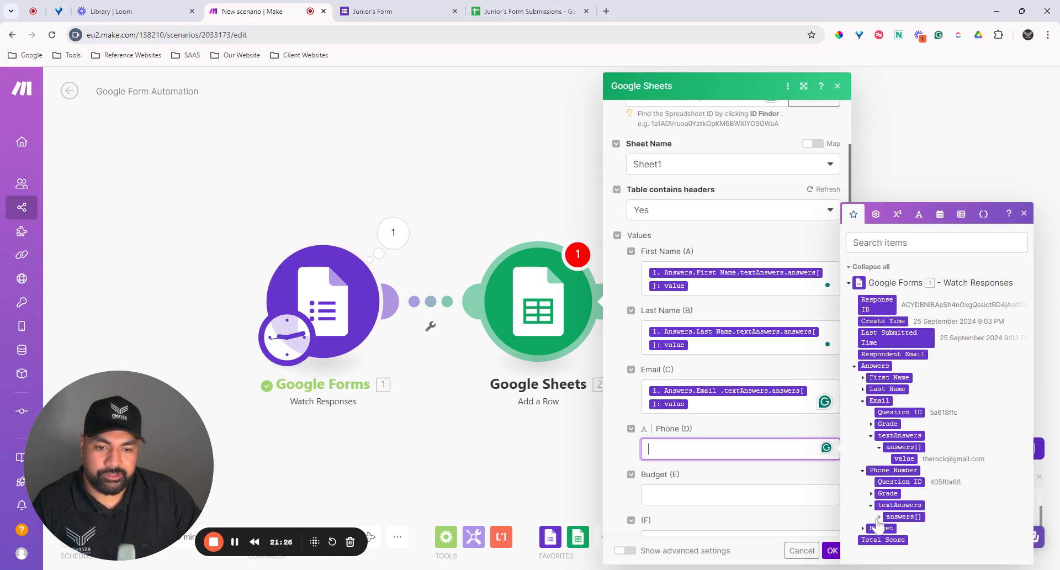
pyautogui.click(879, 517)
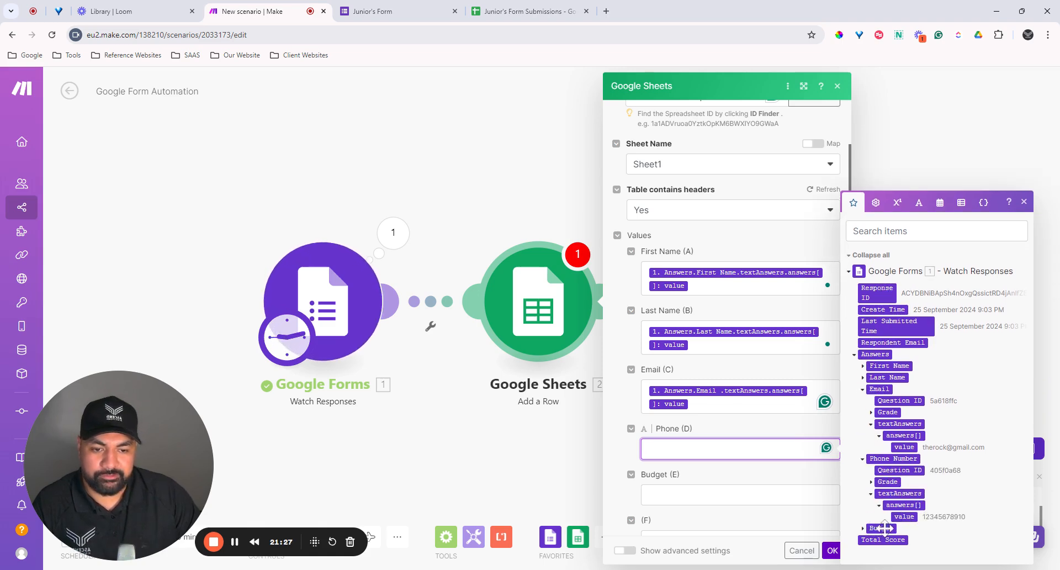
pyautogui.click(901, 518)
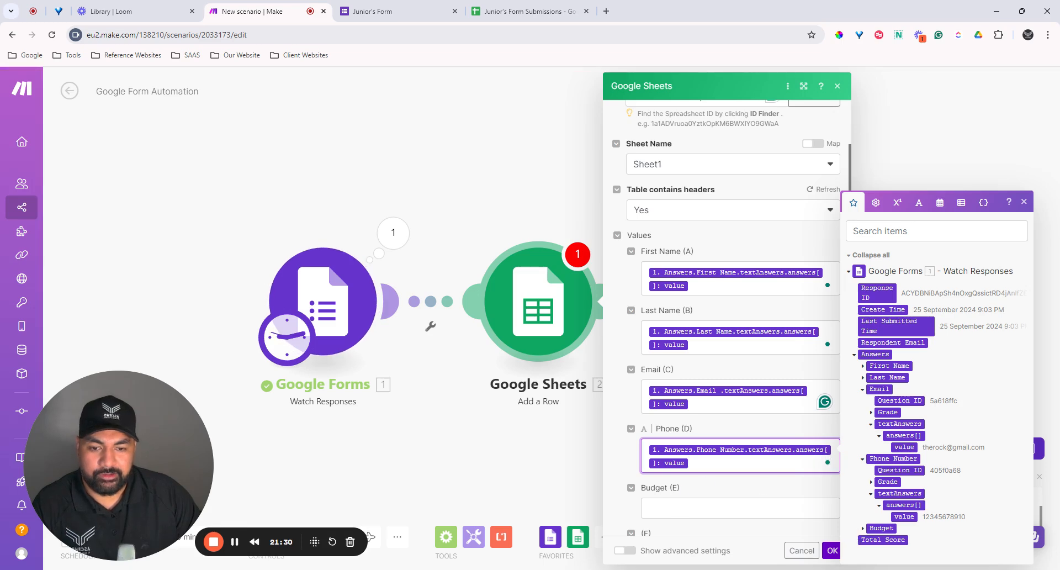
pyautogui.click(730, 508)
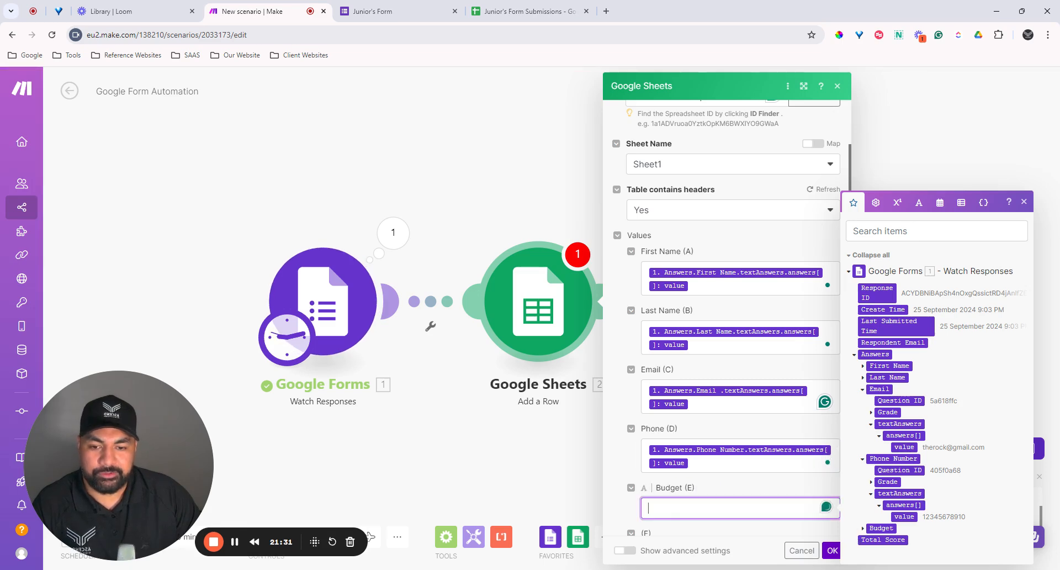
pyautogui.click(863, 529)
pyautogui.click(872, 528)
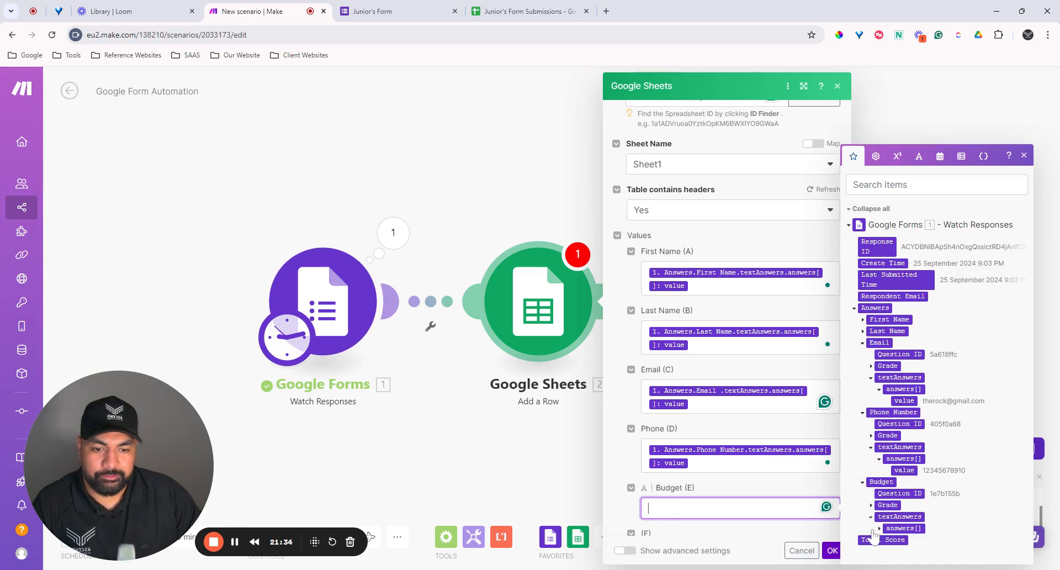
pyautogui.click(879, 529)
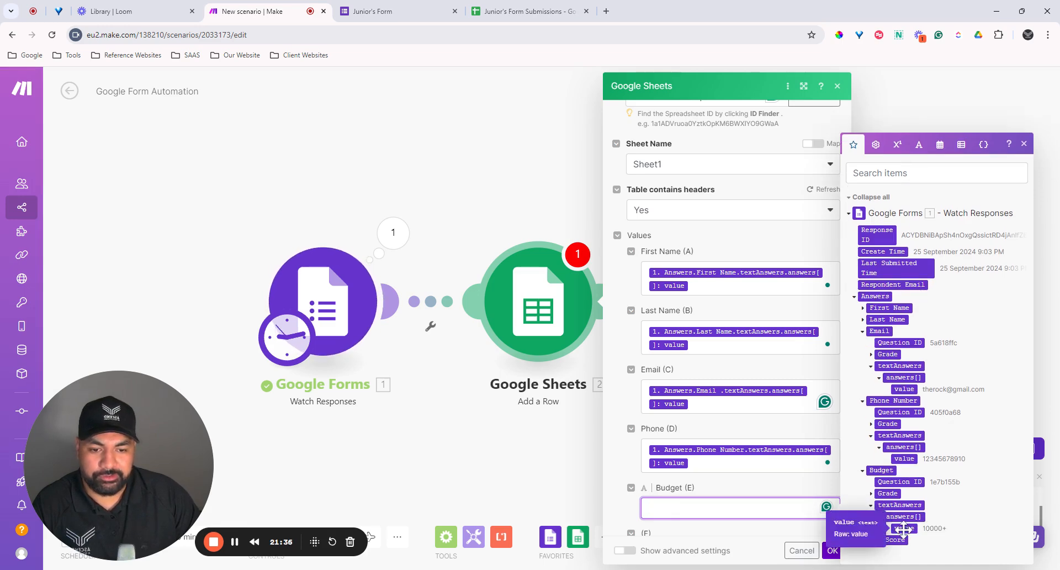
pyautogui.click(903, 528)
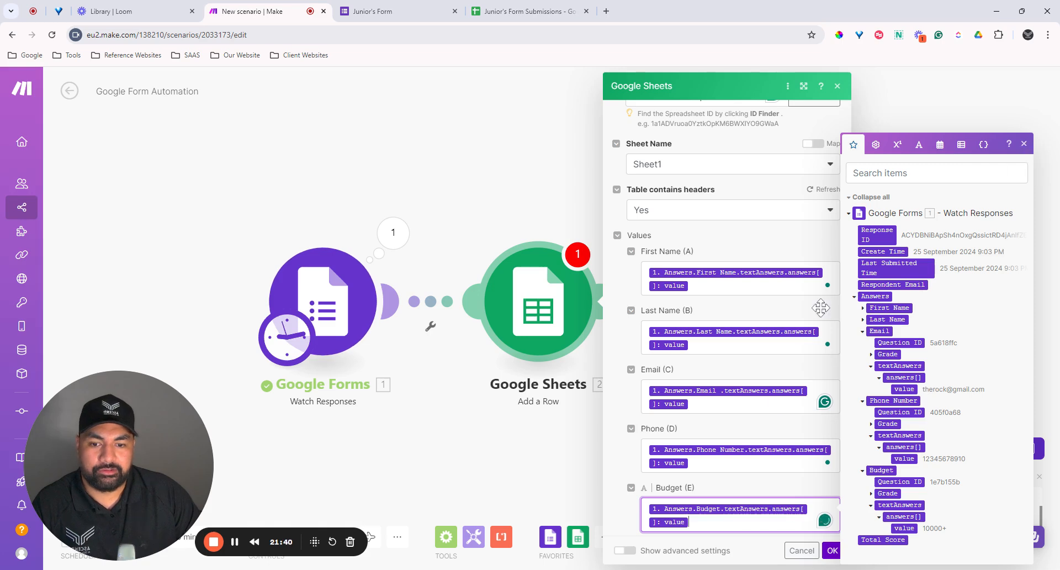
pyautogui.scroll(-2, 773, 439)
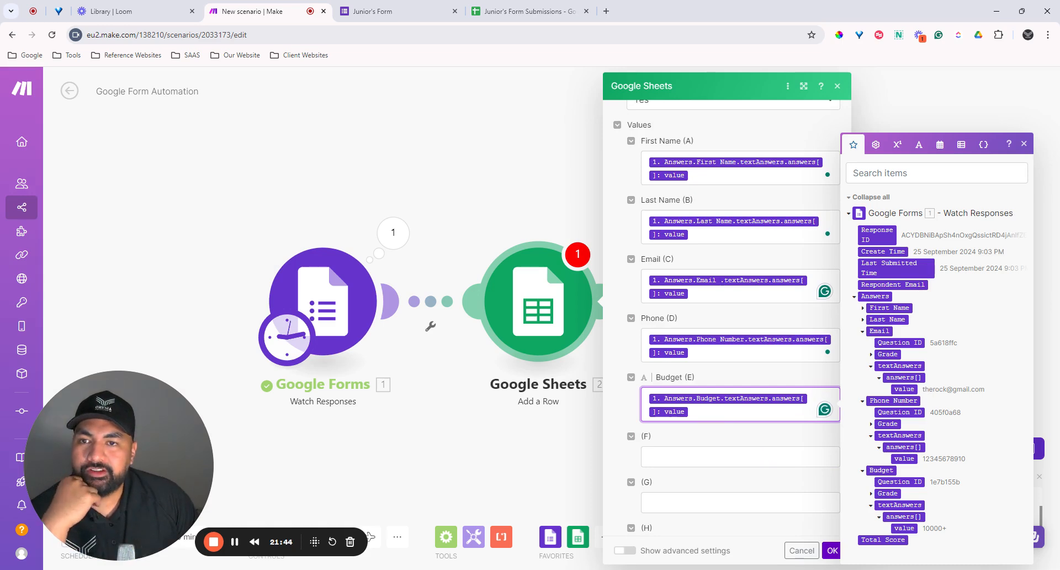
# Step: Enter 'Date' in F1 and copy the Budget header's formatting onto it with Paint format
pyautogui.click(514, 12)
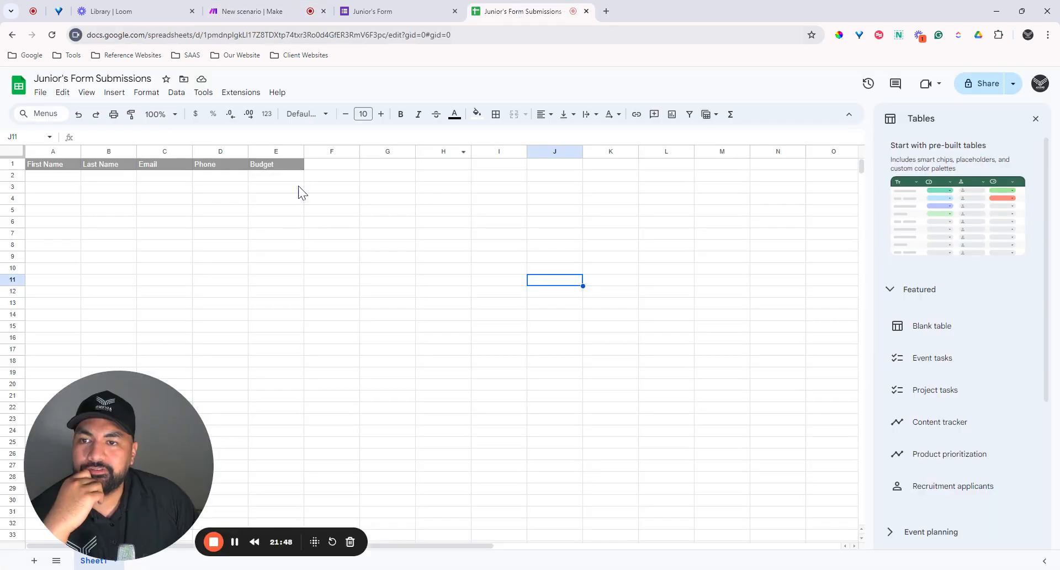
pyautogui.click(334, 166)
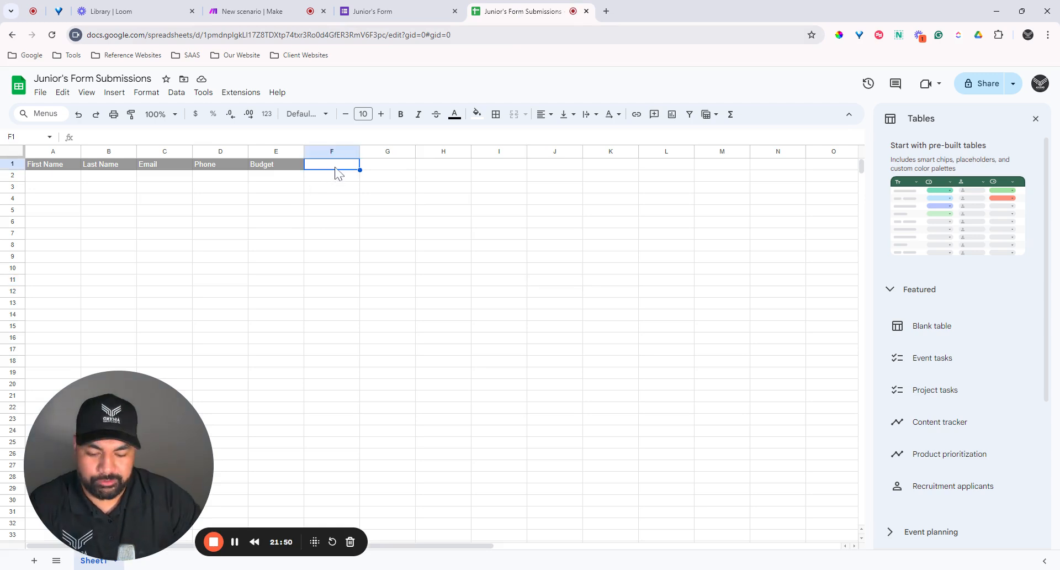
pyautogui.write('Date')
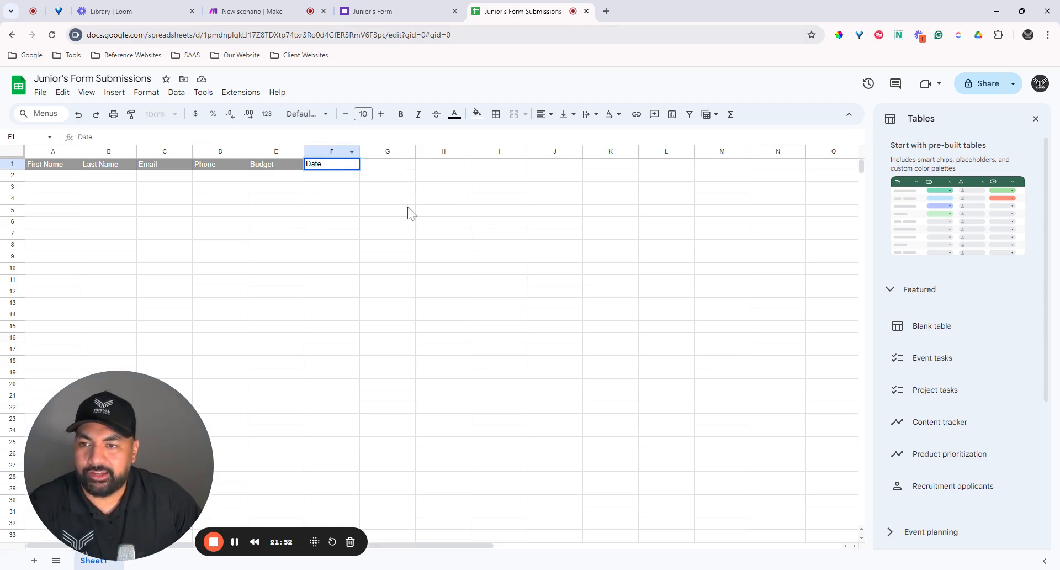
pyautogui.click(409, 212)
pyautogui.click(278, 165)
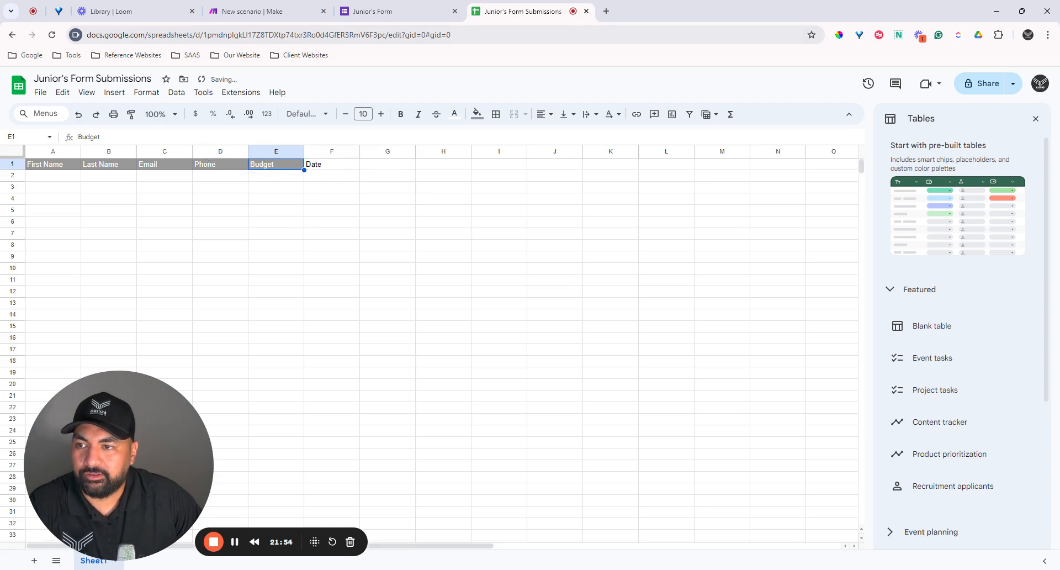
pyautogui.click(317, 166)
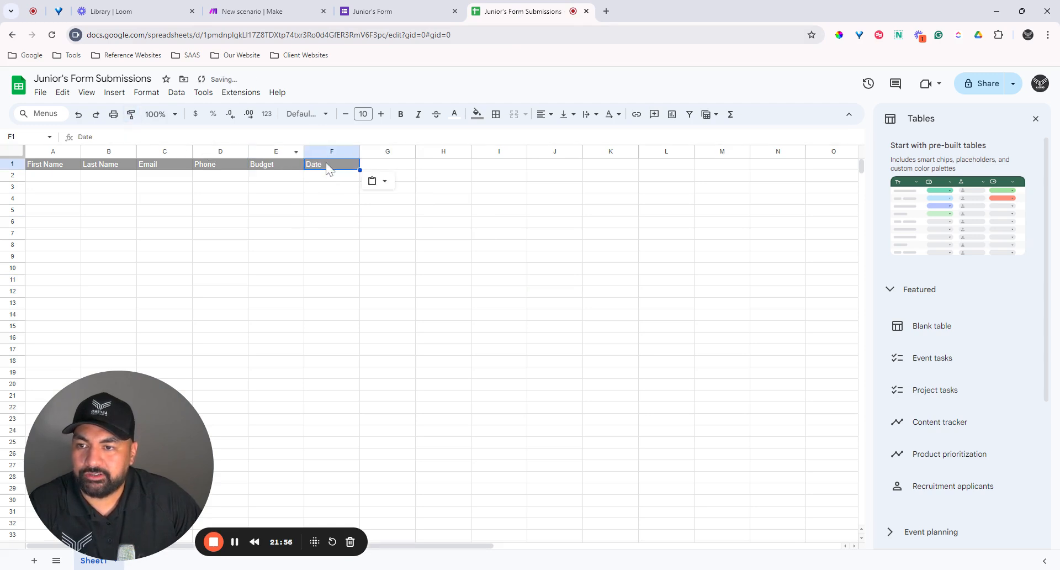
pyautogui.click(409, 199)
pyautogui.click(325, 213)
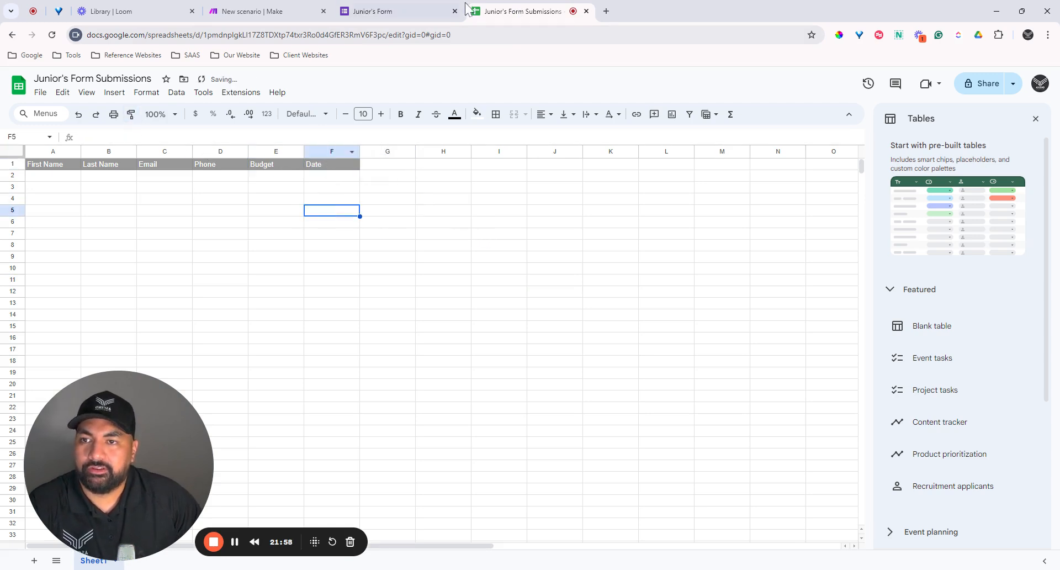
pyautogui.click(270, 12)
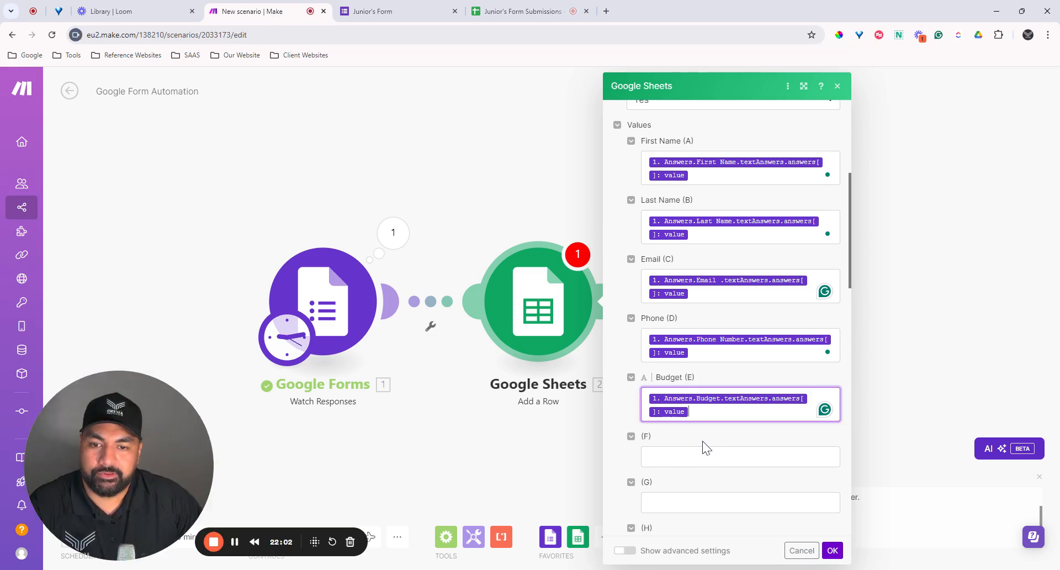
# Step: Map column (F) to the 'now' variable from the Date and time values
pyautogui.scroll(-1, 723, 439)
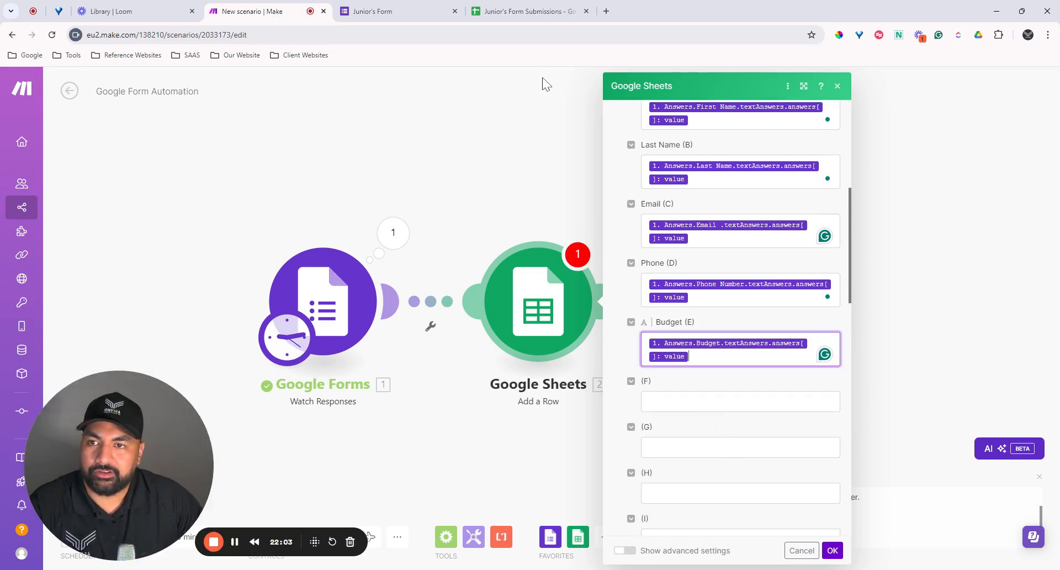
pyautogui.scroll(6, 728, 331)
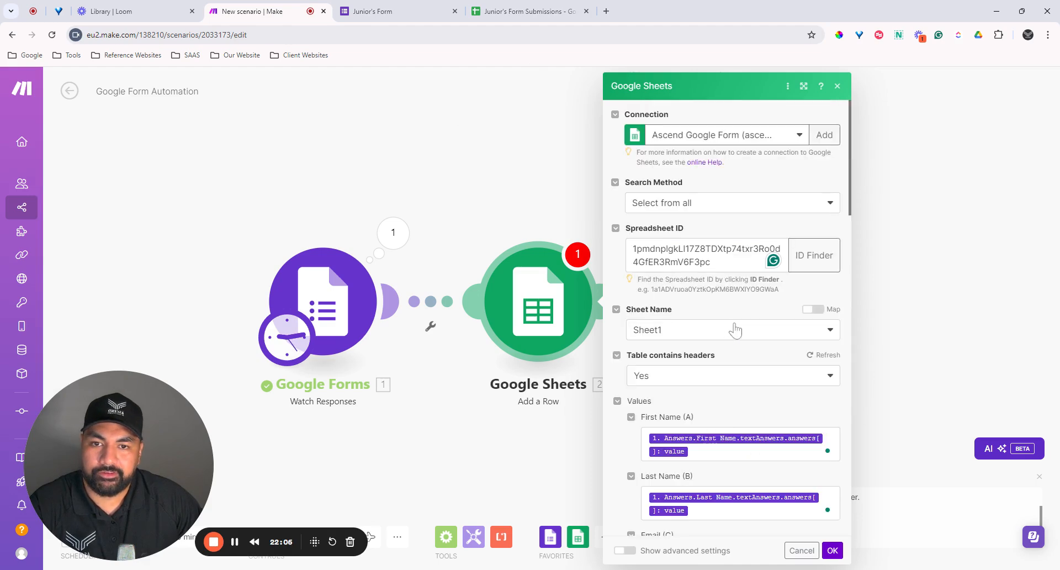
pyautogui.scroll(-6, 765, 316)
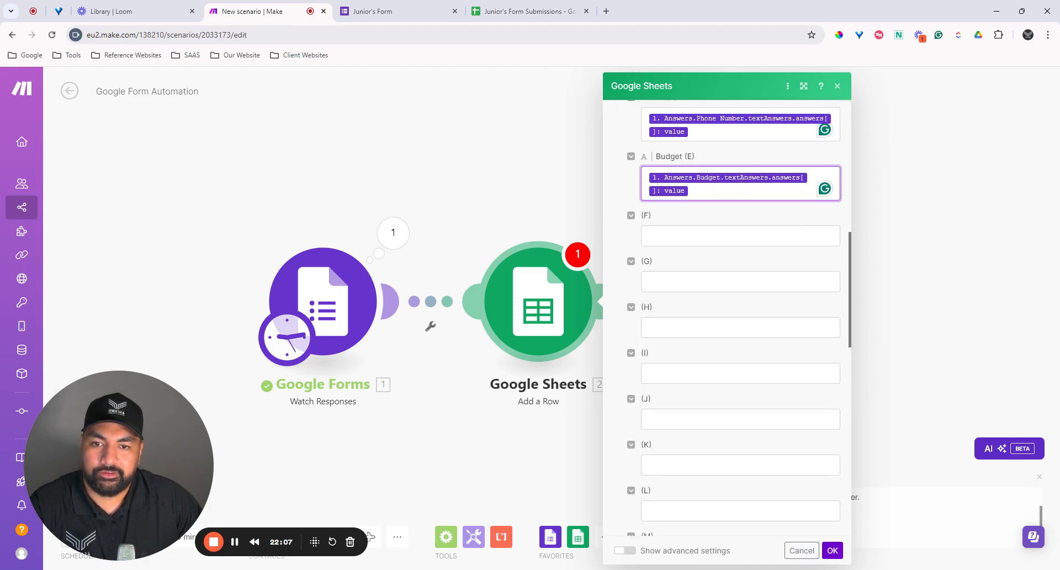
pyautogui.click(740, 236)
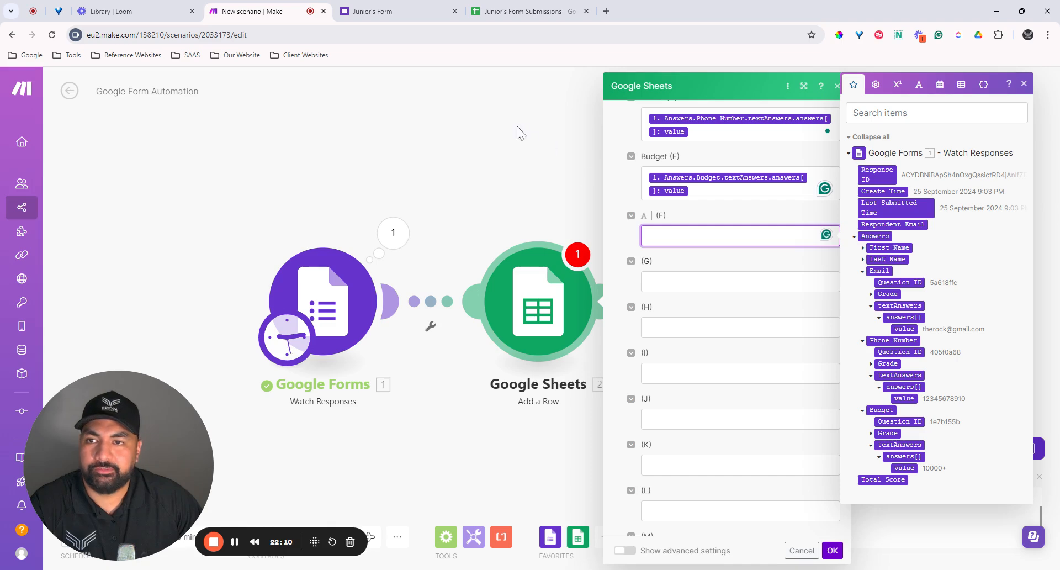
pyautogui.click(503, 16)
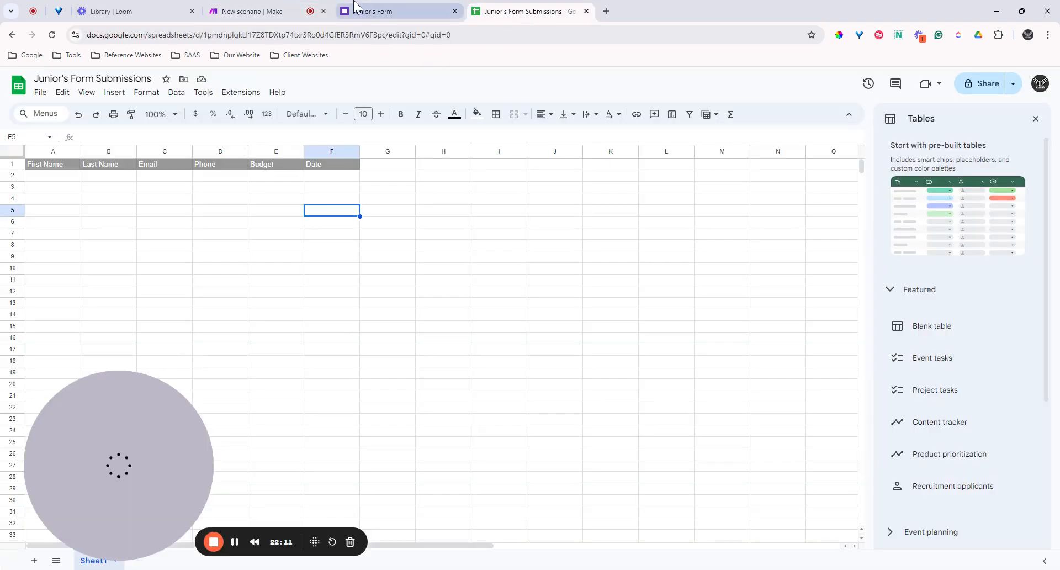
pyautogui.click(270, 11)
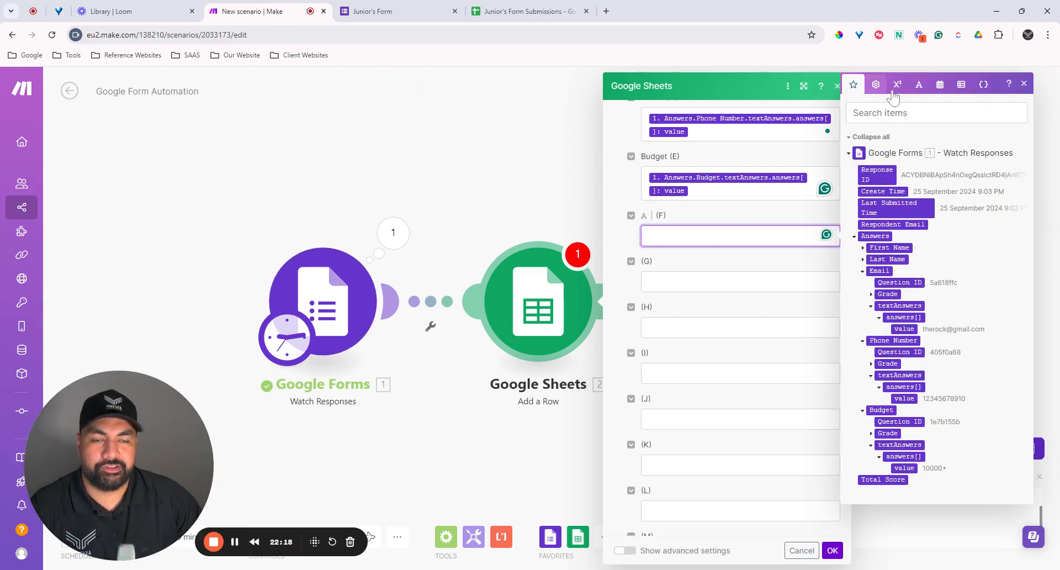
pyautogui.click(942, 90)
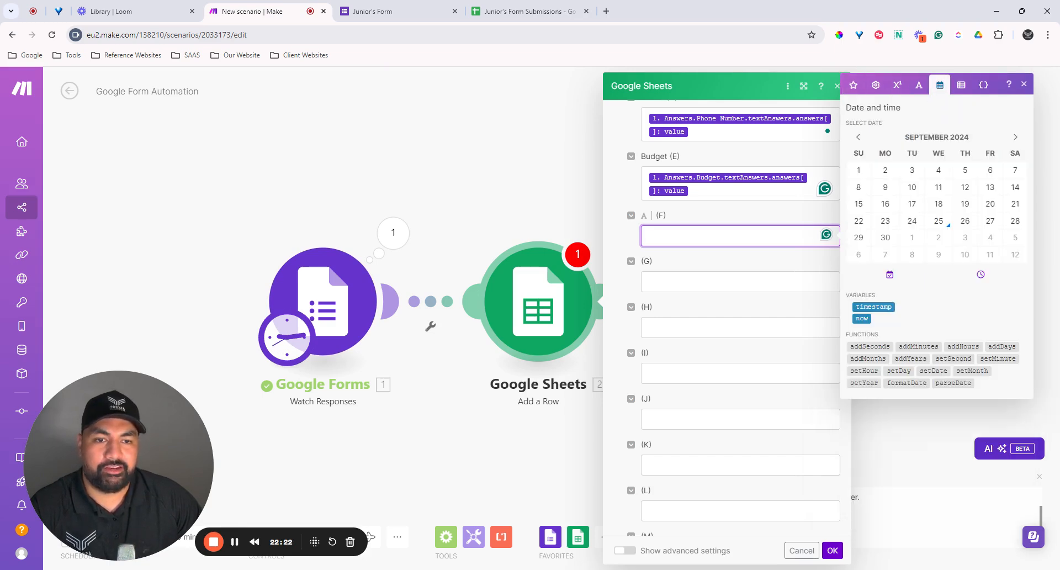
pyautogui.click(862, 318)
pyautogui.click(703, 258)
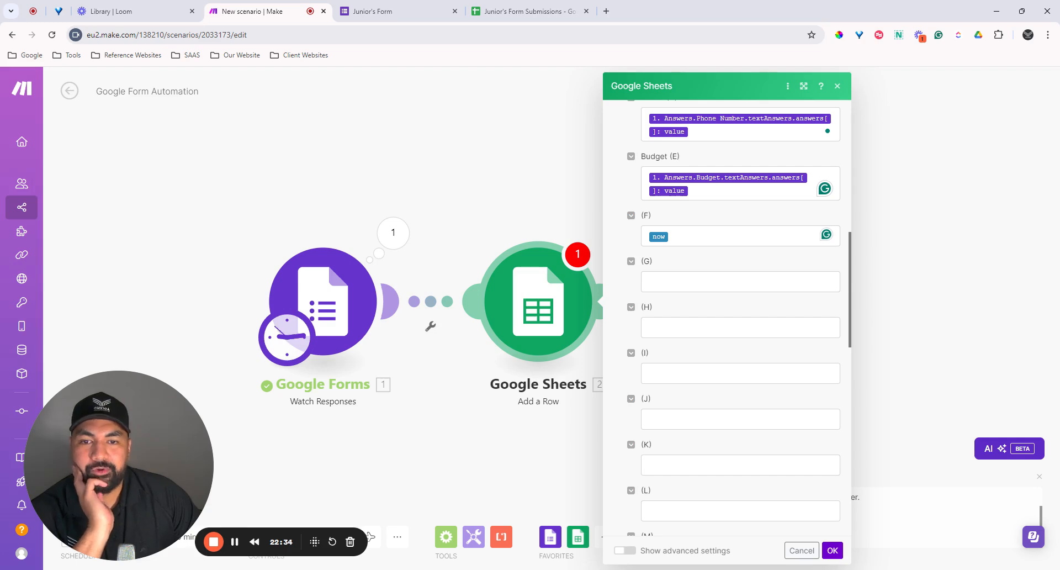
# Step: Save the Add a Row module settings with OK
pyautogui.scroll(10, 797, 279)
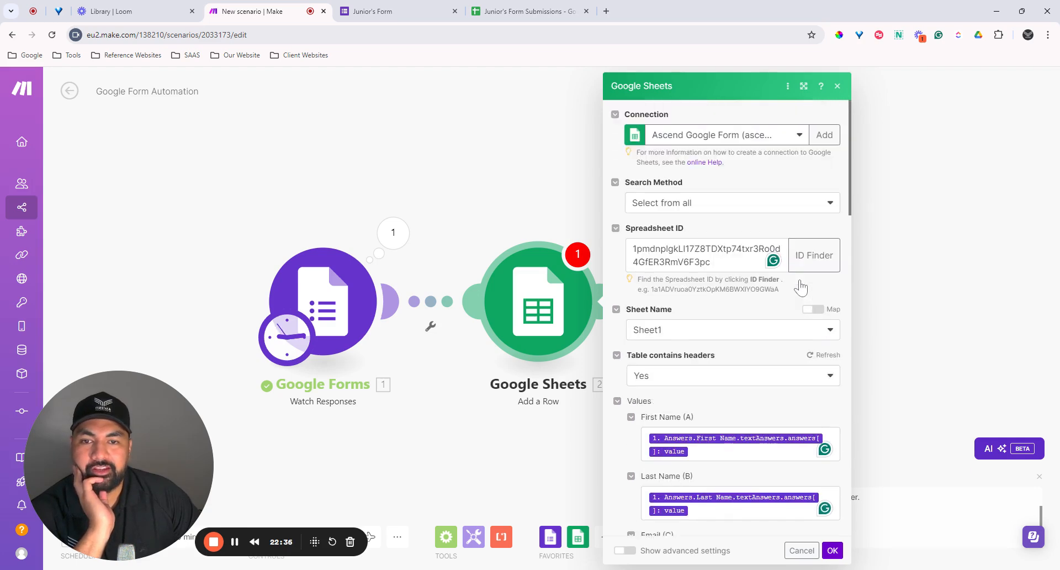
pyautogui.scroll(-4, 840, 295)
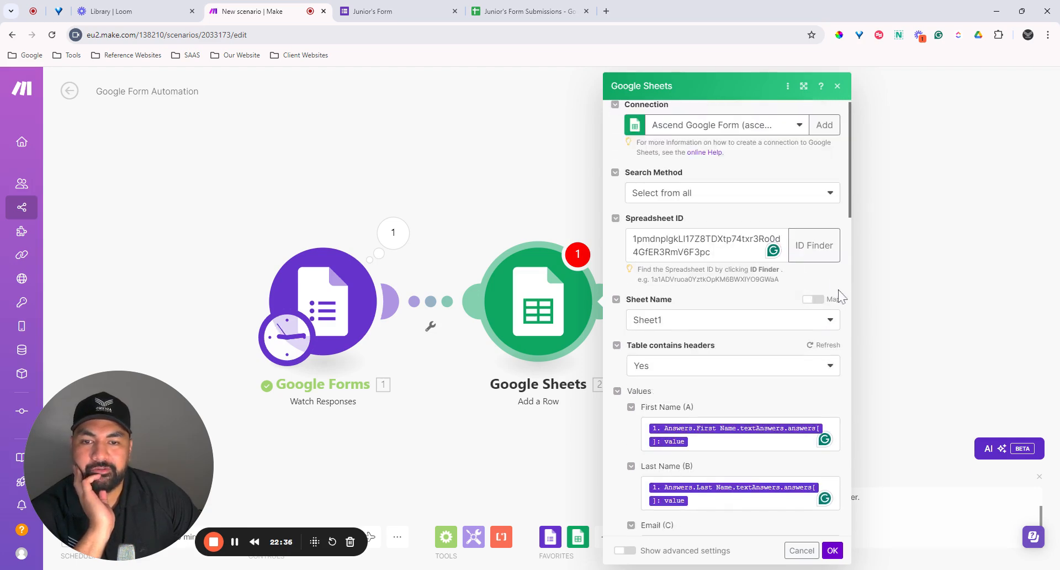
pyautogui.click(831, 551)
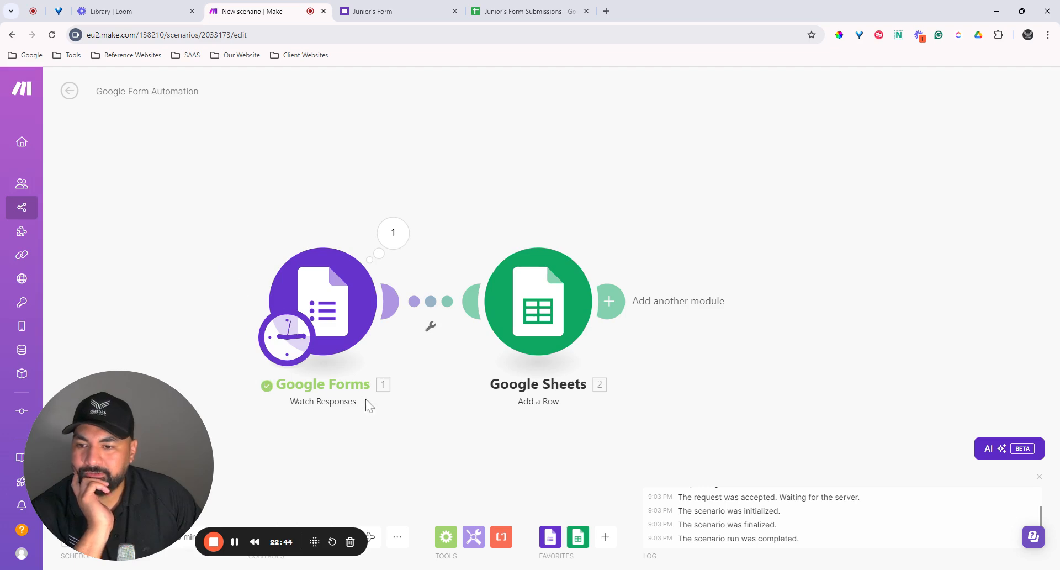
# Step: Set the Google Forms trigger to start from All existing responses
pyautogui.rightClick(344, 318)
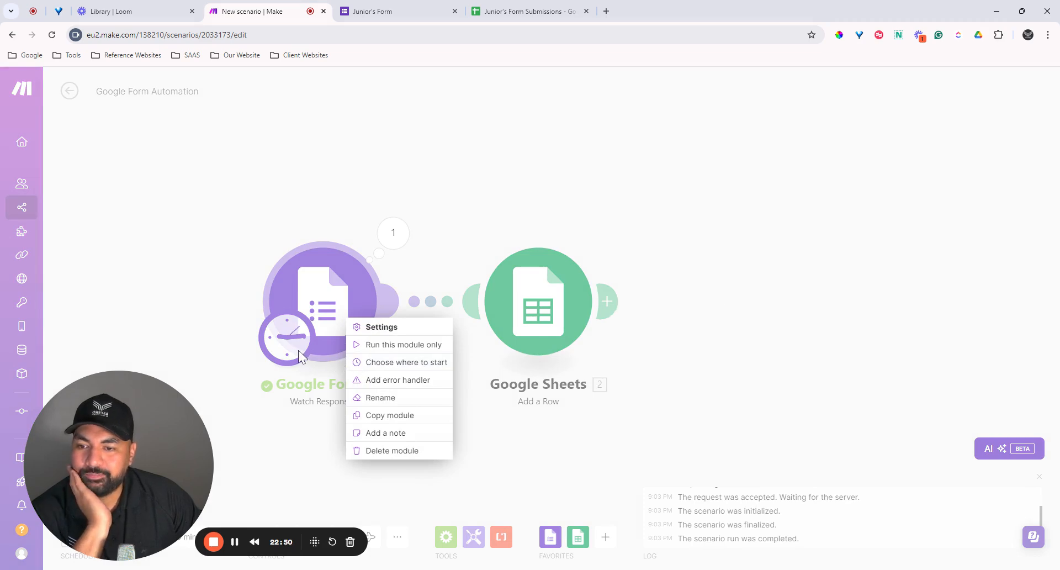
pyautogui.click(367, 363)
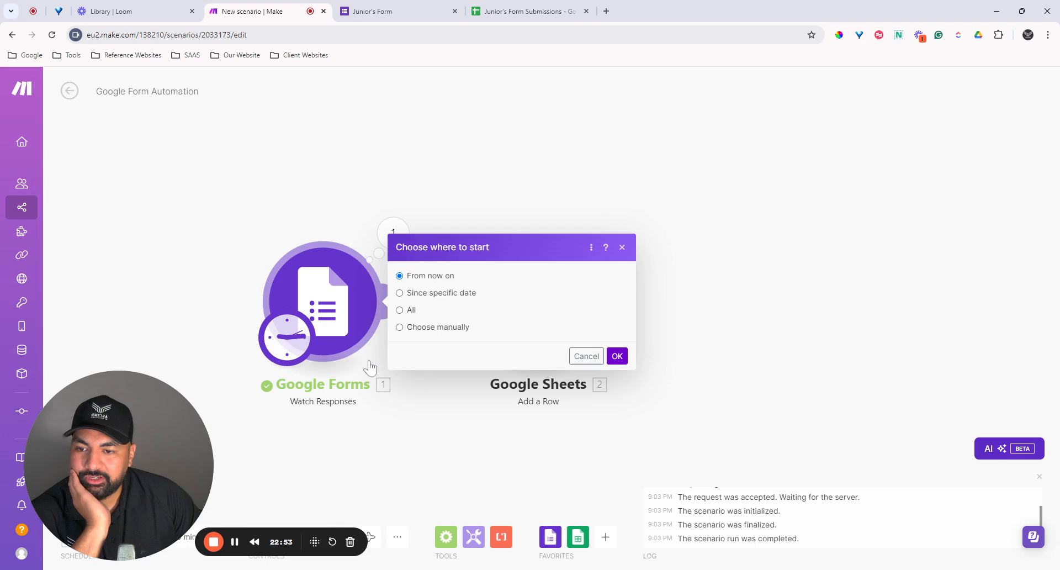
pyautogui.click(400, 310)
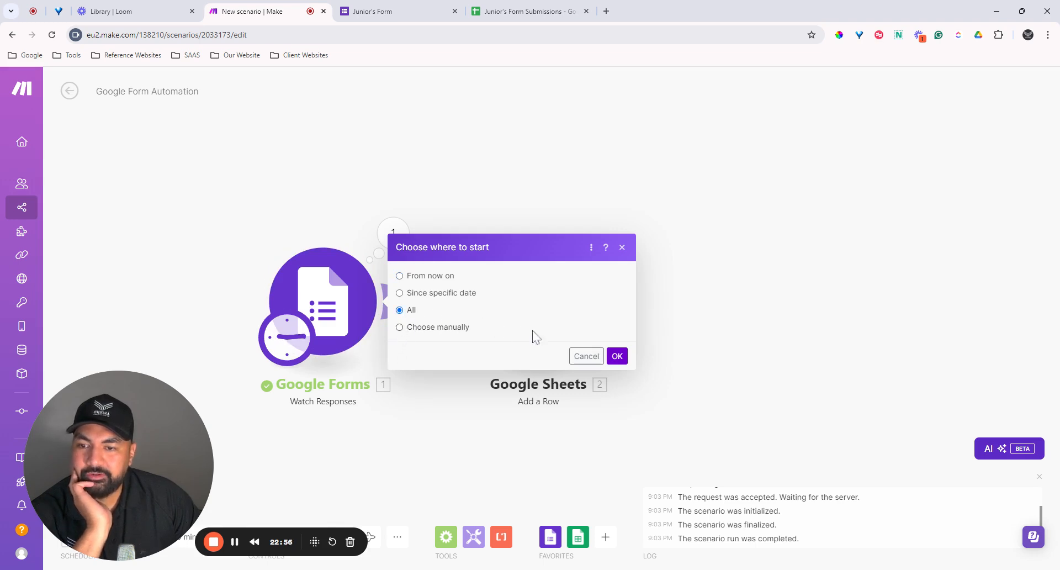
pyautogui.click(622, 358)
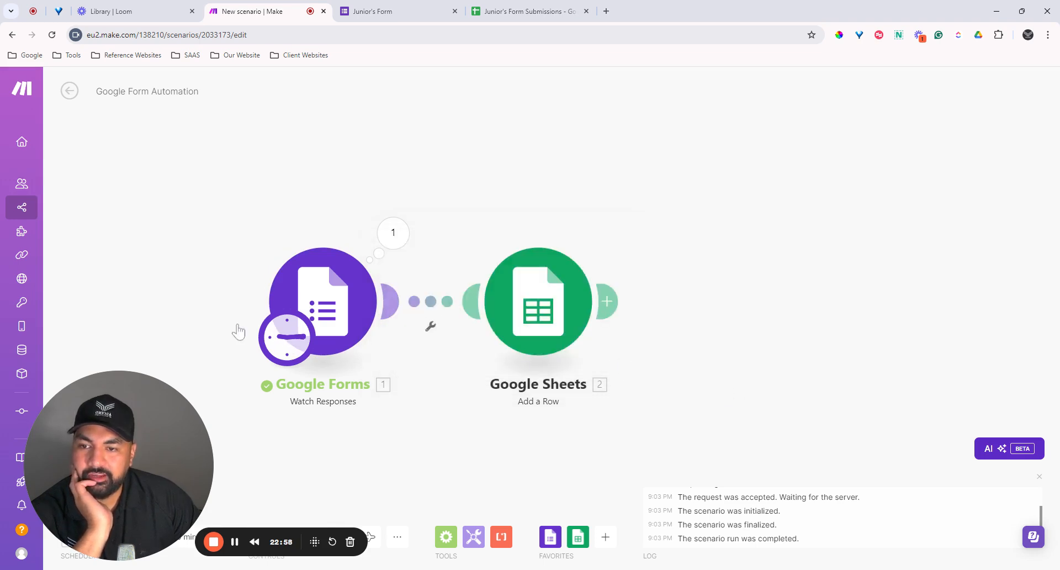
# Step: Recentre the two modules and run the scenario once
pyautogui.scroll(-4, 236, 324)
pyautogui.scroll(3, 243, 353)
pyautogui.moveTo(266, 392); pyautogui.dragTo(468, 323)
pyautogui.moveTo(153, 429); pyautogui.dragTo(995, 433)
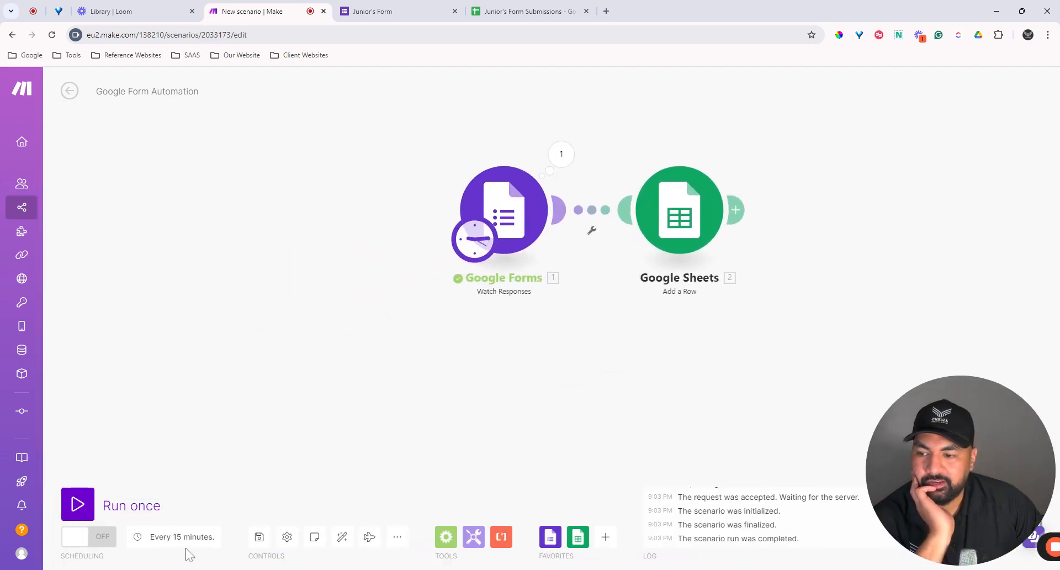
pyautogui.click(77, 504)
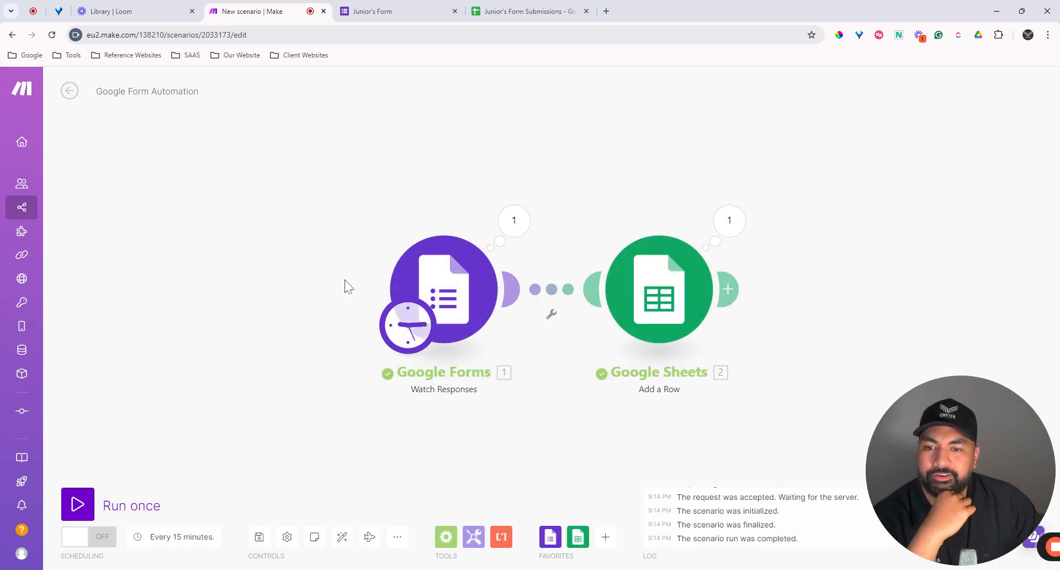
# Step: Drill into the Forms output down to the submitted First Name answer value
pyautogui.click(515, 222)
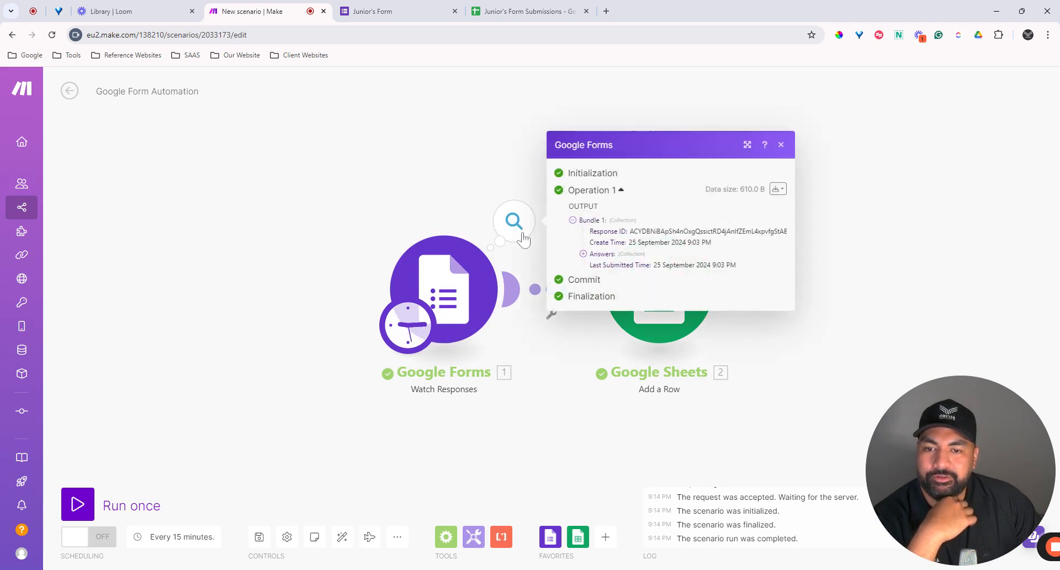
pyautogui.click(583, 255)
pyautogui.click(594, 245)
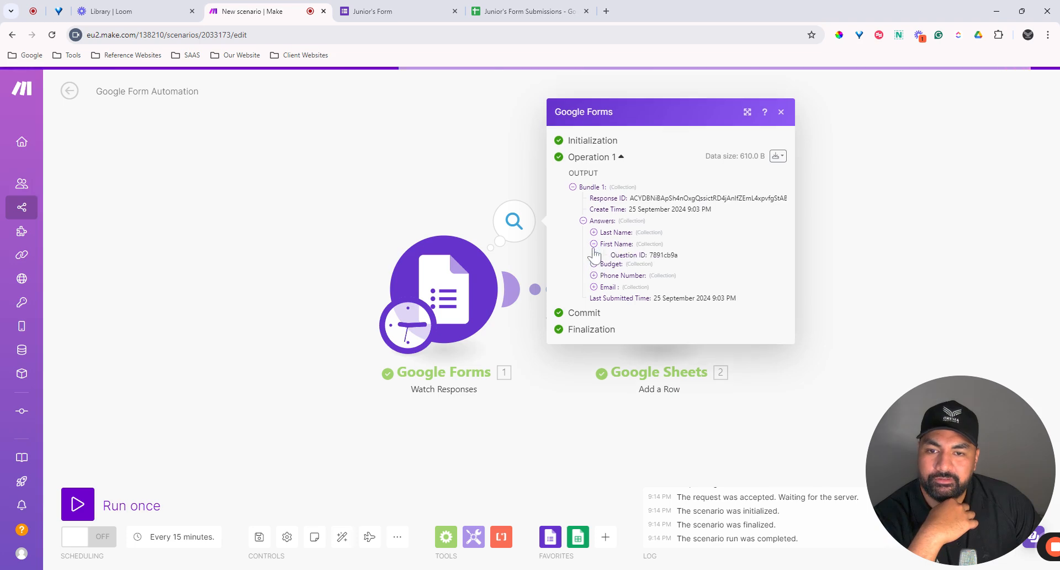
pyautogui.click(604, 266)
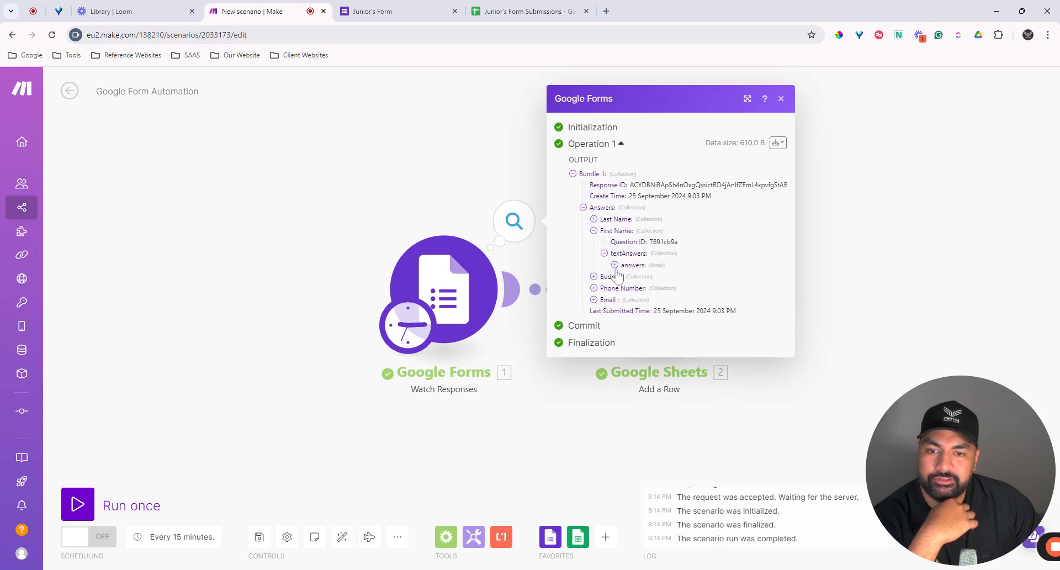
pyautogui.click(615, 266)
pyautogui.click(624, 271)
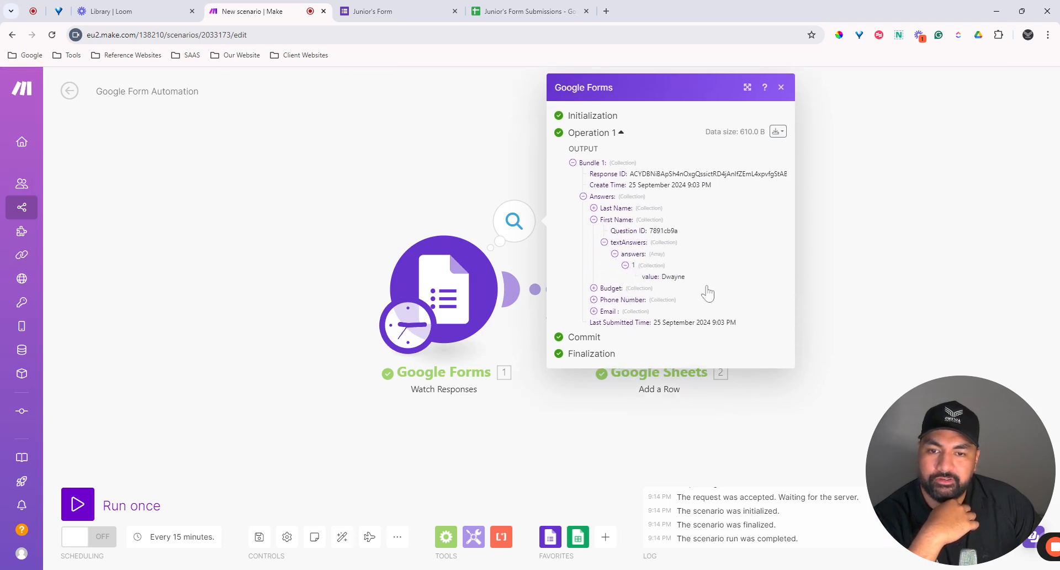
pyautogui.click(781, 87)
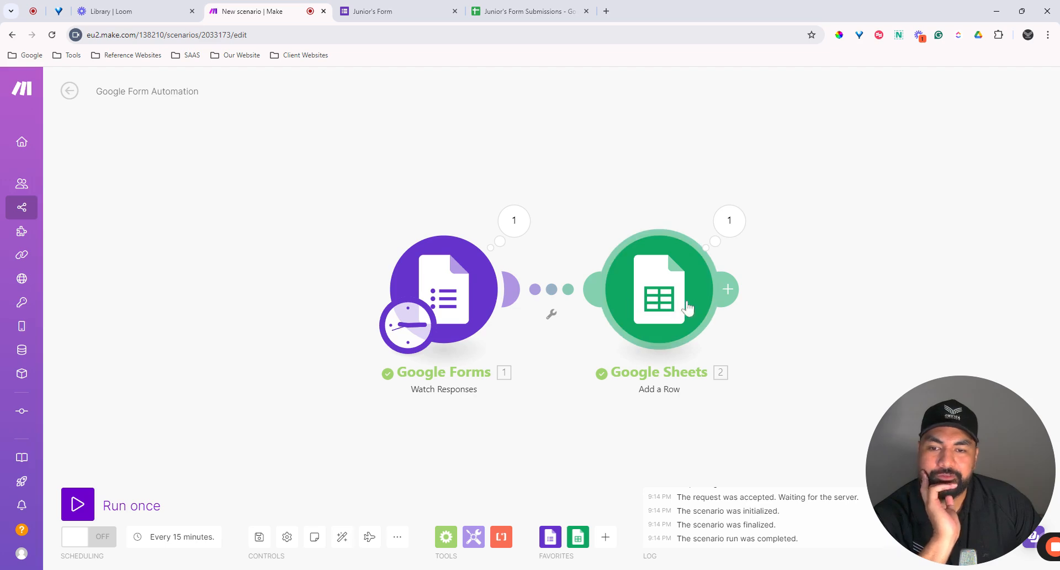
# Step: Check the Google Sheets operation's Updates details, then switch to Junior's Form Submissions
pyautogui.moveTo(815, 318); pyautogui.dragTo(741, 340)
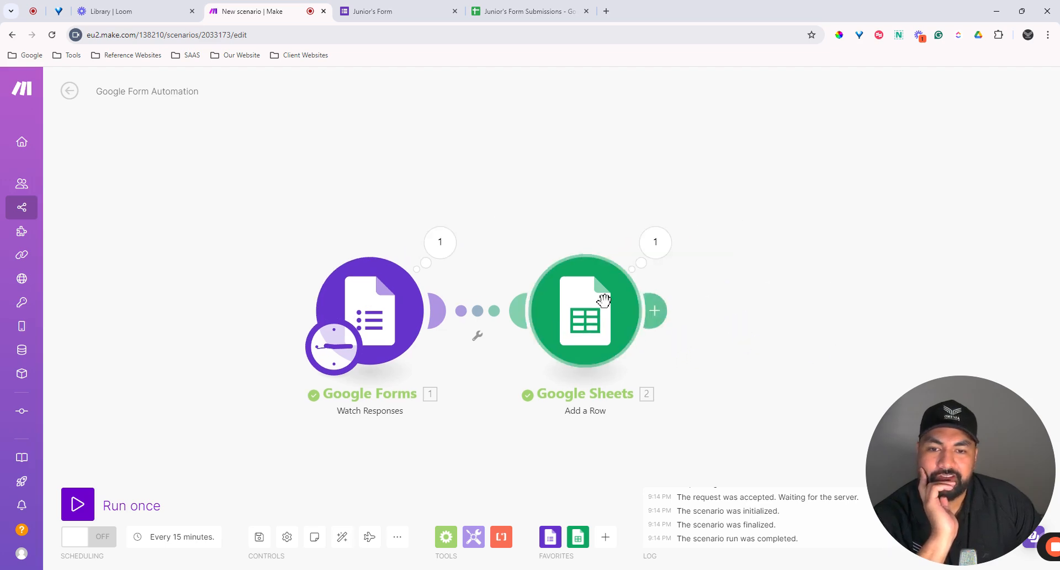
pyautogui.click(606, 321)
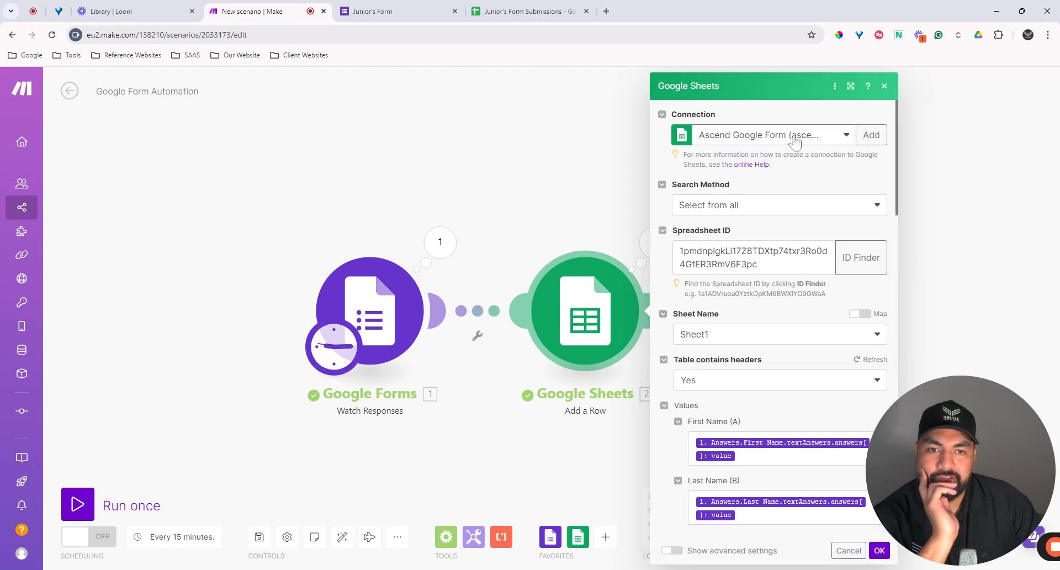
pyautogui.click(884, 86)
pyautogui.click(655, 251)
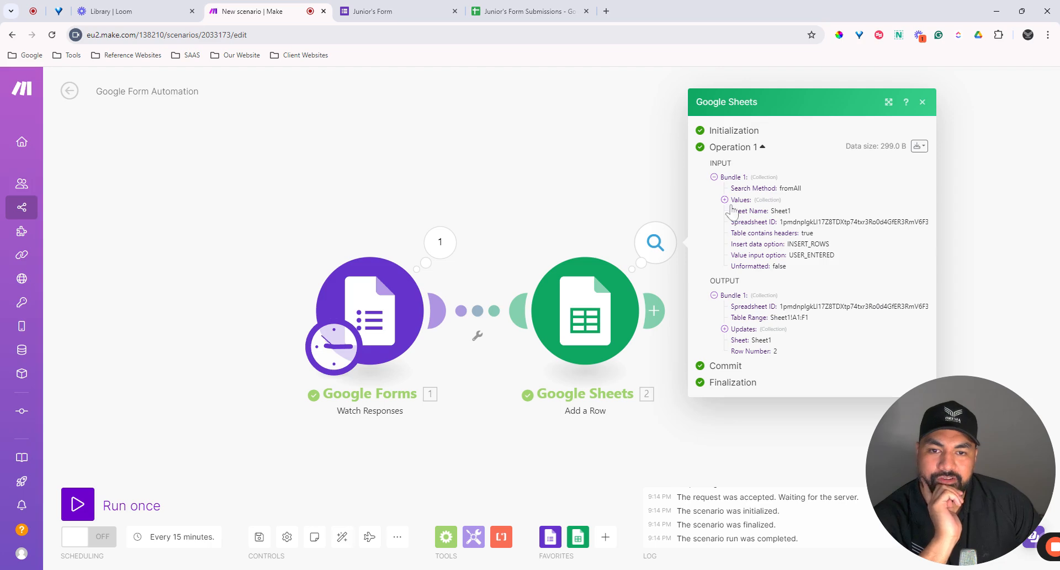
pyautogui.click(724, 329)
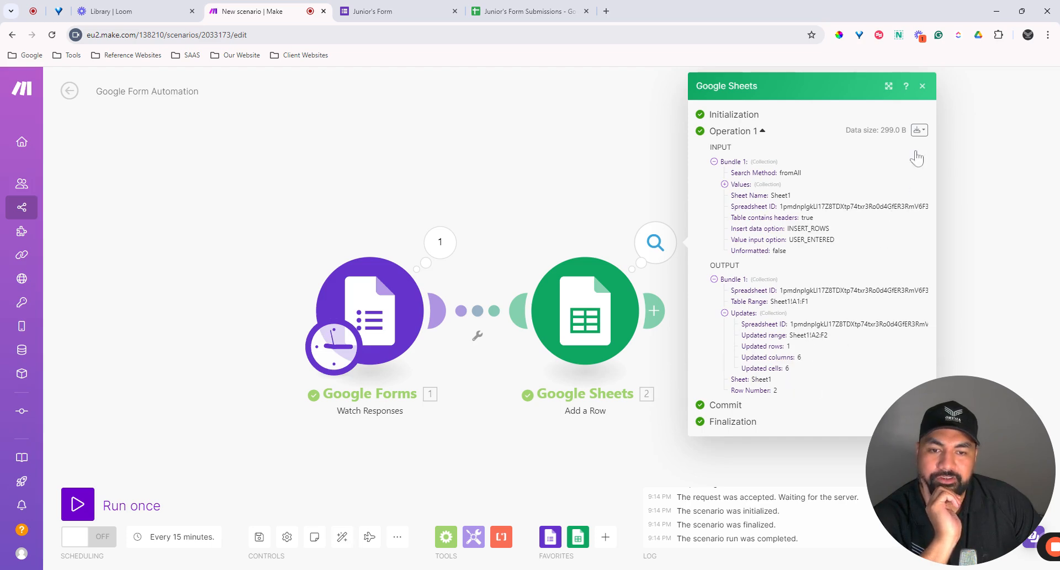
pyautogui.click(922, 85)
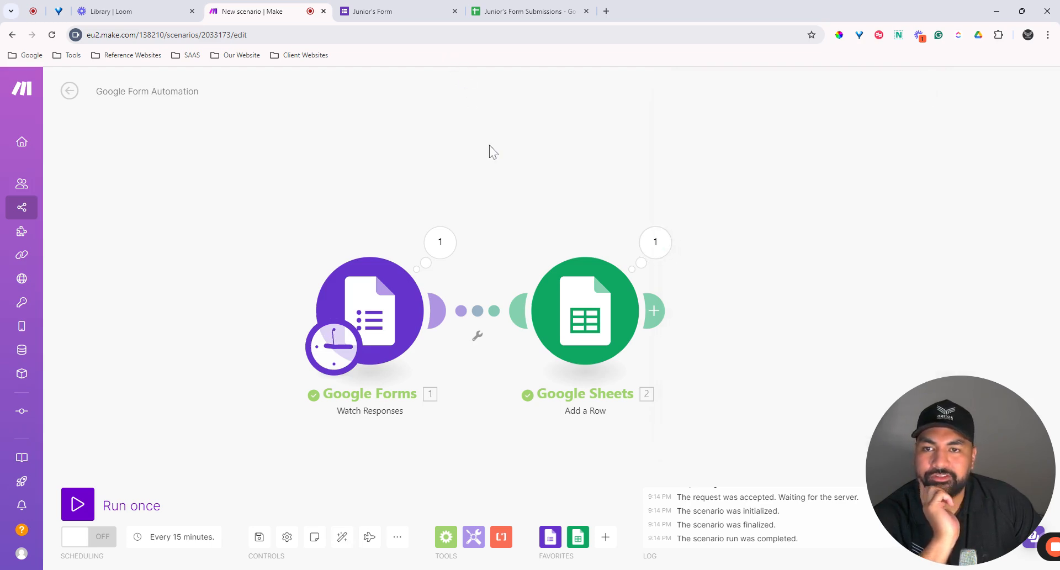
pyautogui.click(519, 7)
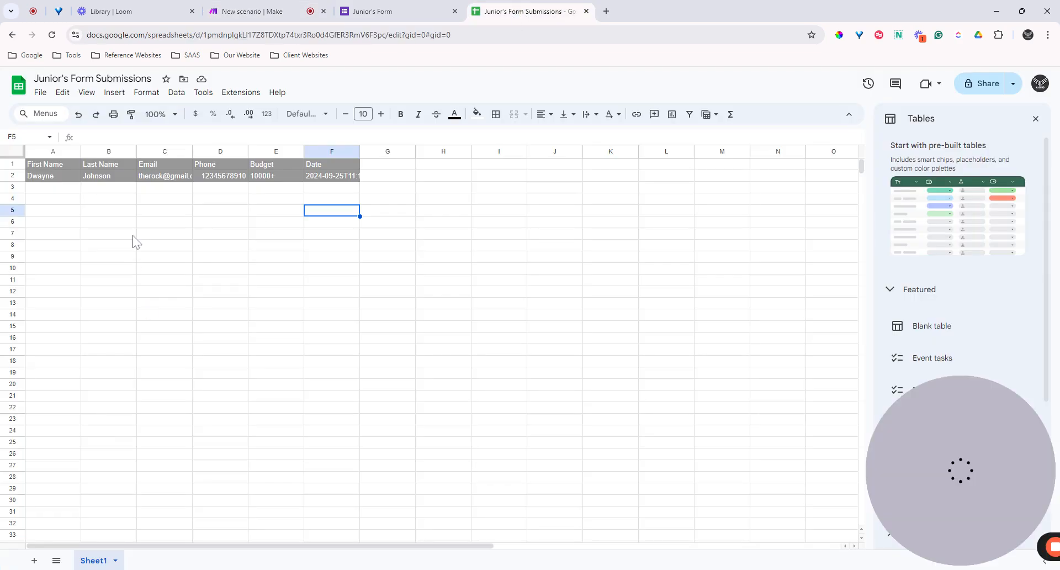
# Step: Give row A2:F2 black text and a white fill instead of grey
pyautogui.click(163, 222)
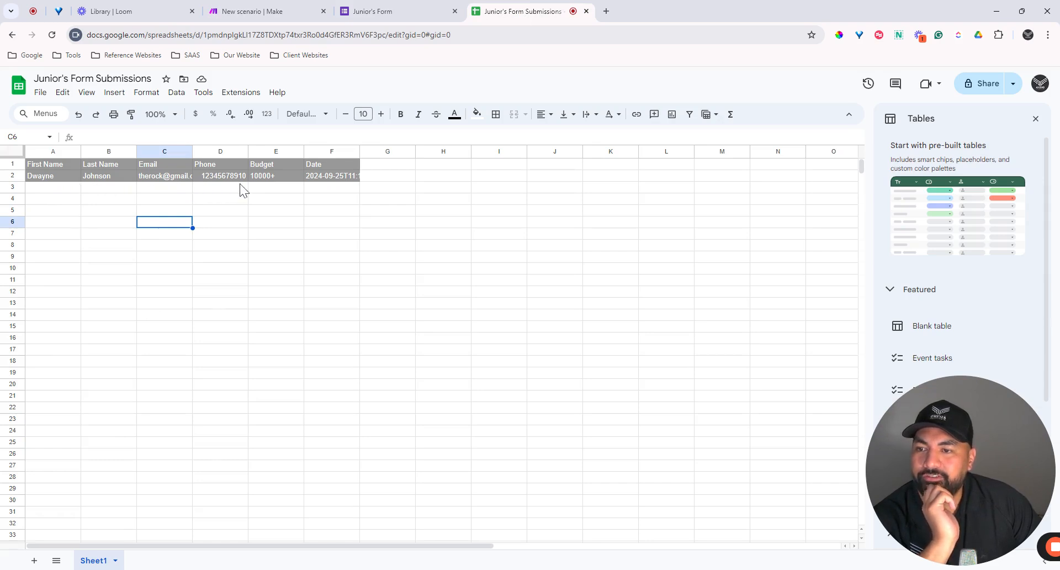
pyautogui.click(362, 199)
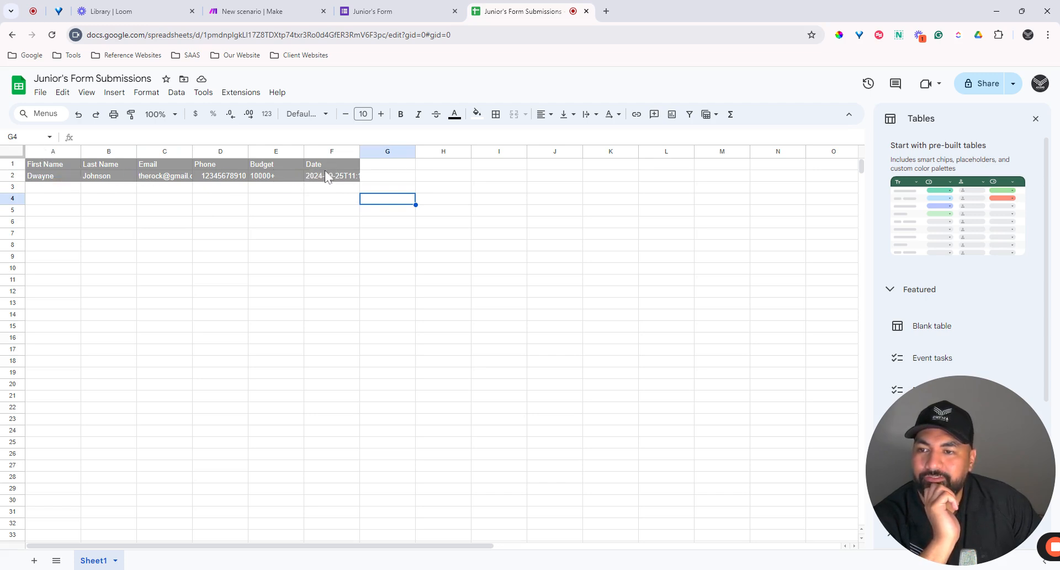
pyautogui.click(337, 176)
pyautogui.moveTo(311, 182); pyautogui.dragTo(44, 177)
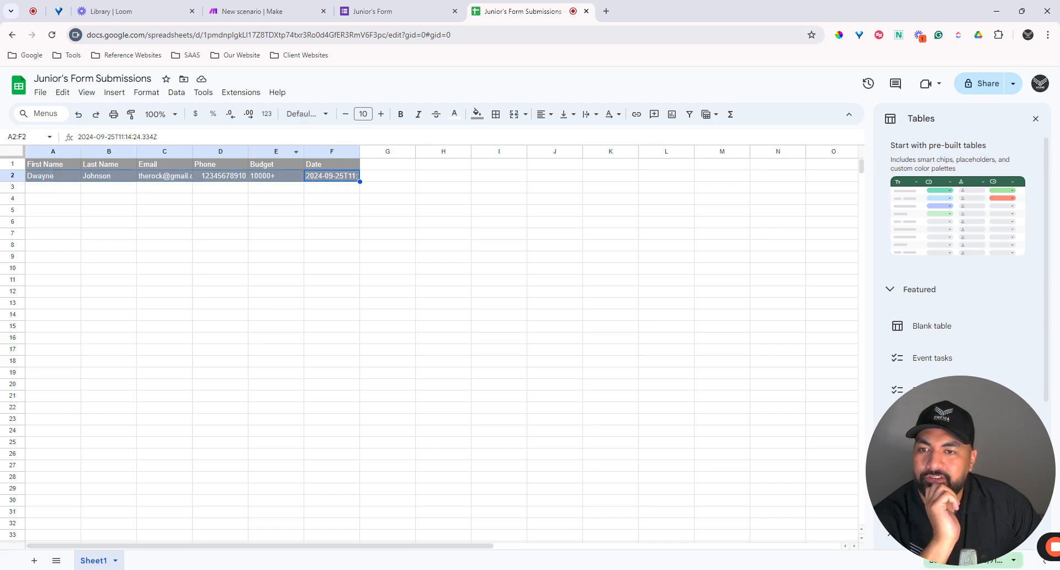
pyautogui.click(455, 113)
pyautogui.click(456, 155)
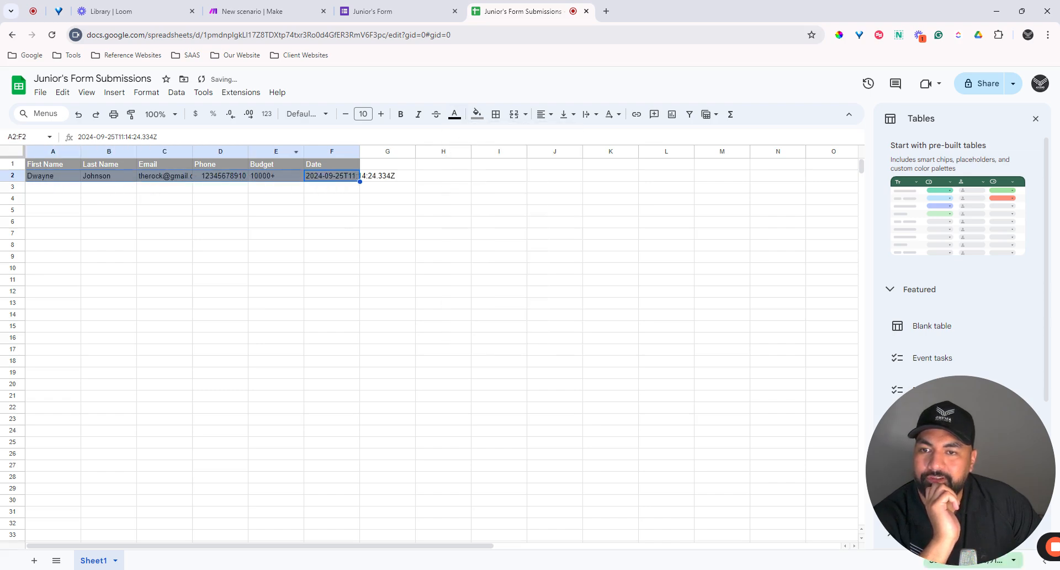
pyautogui.click(476, 114)
pyautogui.click(589, 153)
pyautogui.click(388, 233)
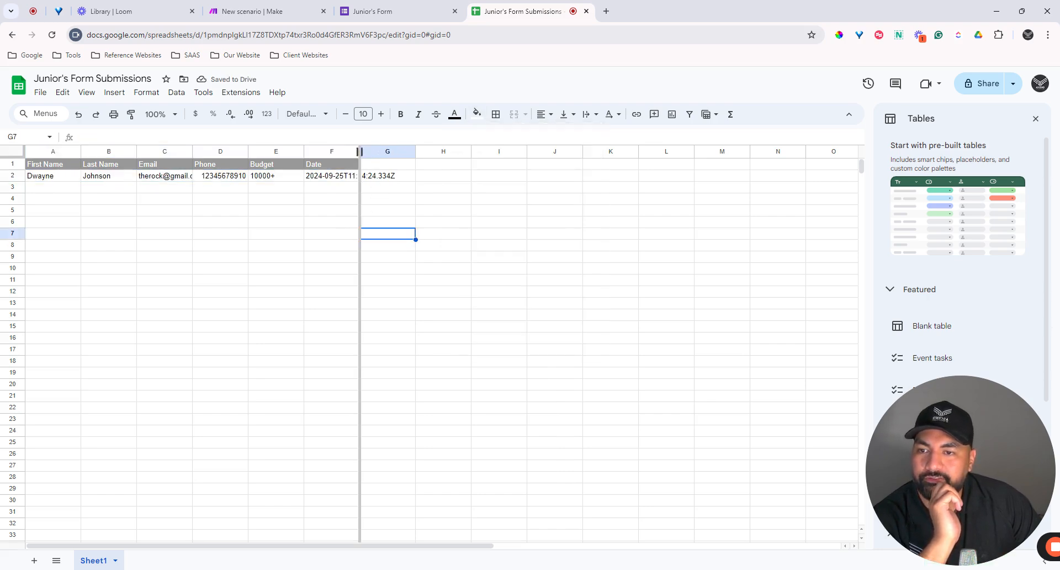
# Step: Autofit columns F and C to fit the date and email, then return to Make
pyautogui.doubleClick(359, 151)
pyautogui.click(604, 226)
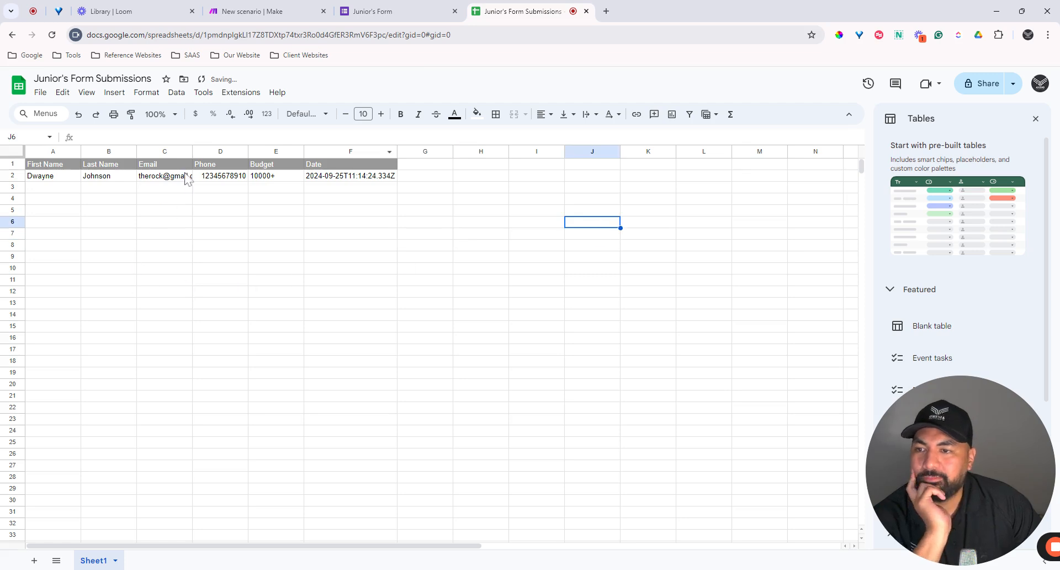
pyautogui.doubleClick(192, 151)
pyautogui.click(311, 293)
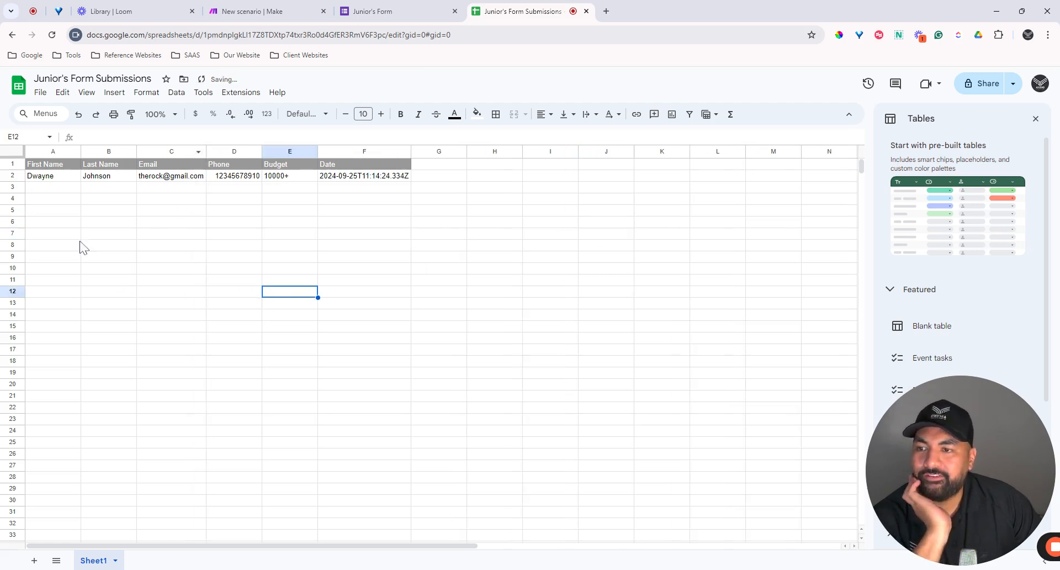
pyautogui.click(278, 12)
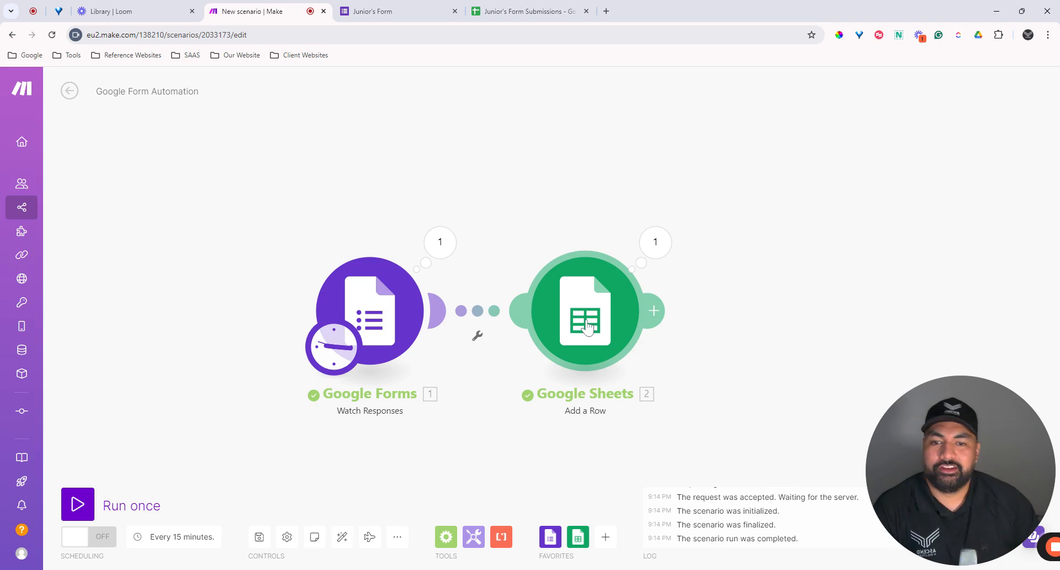
pyautogui.moveTo(583, 453); pyautogui.dragTo(446, 424)
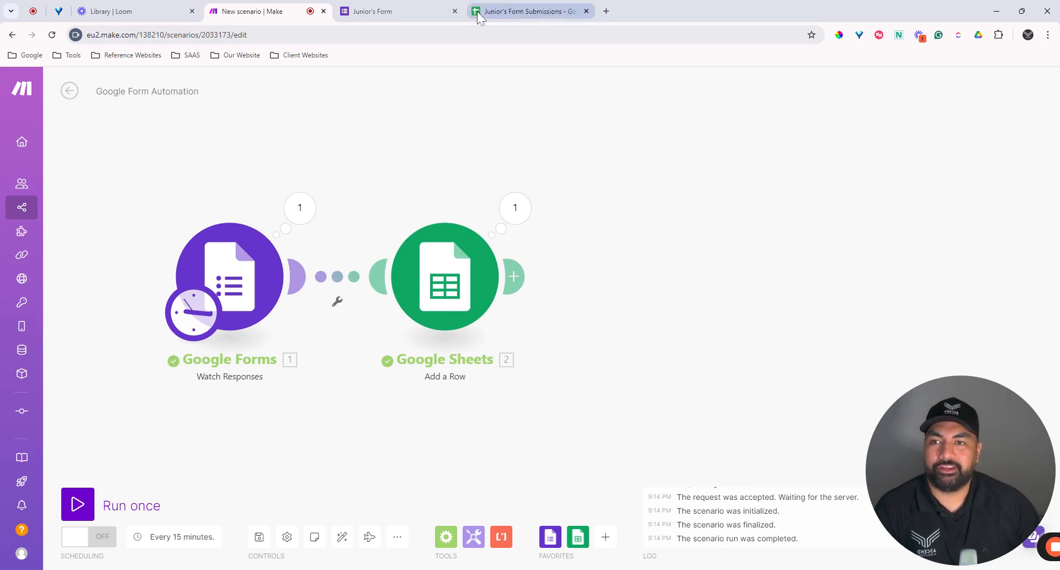
pyautogui.click(505, 9)
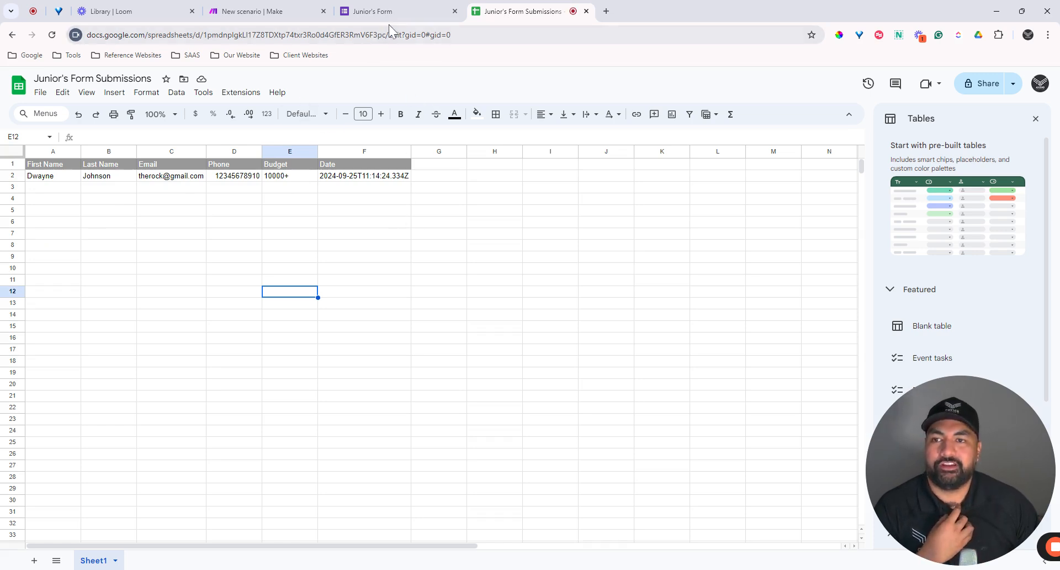
pyautogui.click(271, 12)
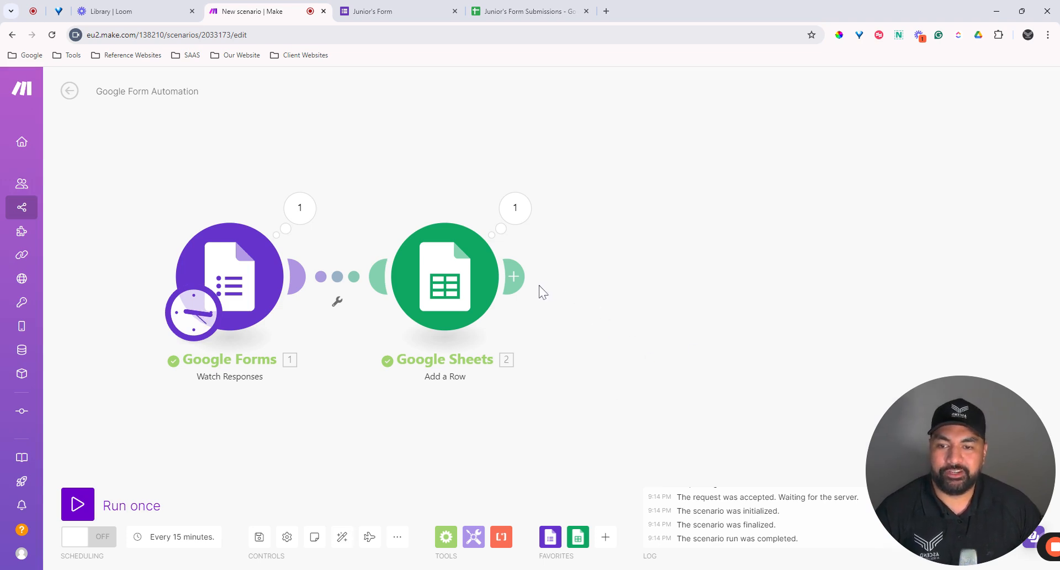
# Step: Attach a Gmail 'Send an Email' module to the right of the Google Sheets Add a Row module
pyautogui.click(513, 276)
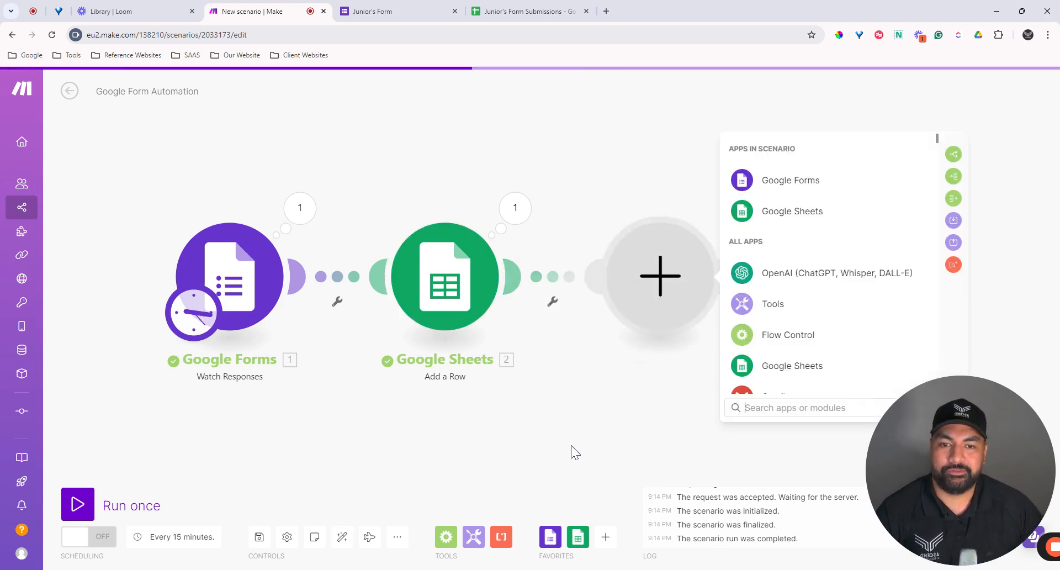
pyautogui.scroll(-2, 710, 339)
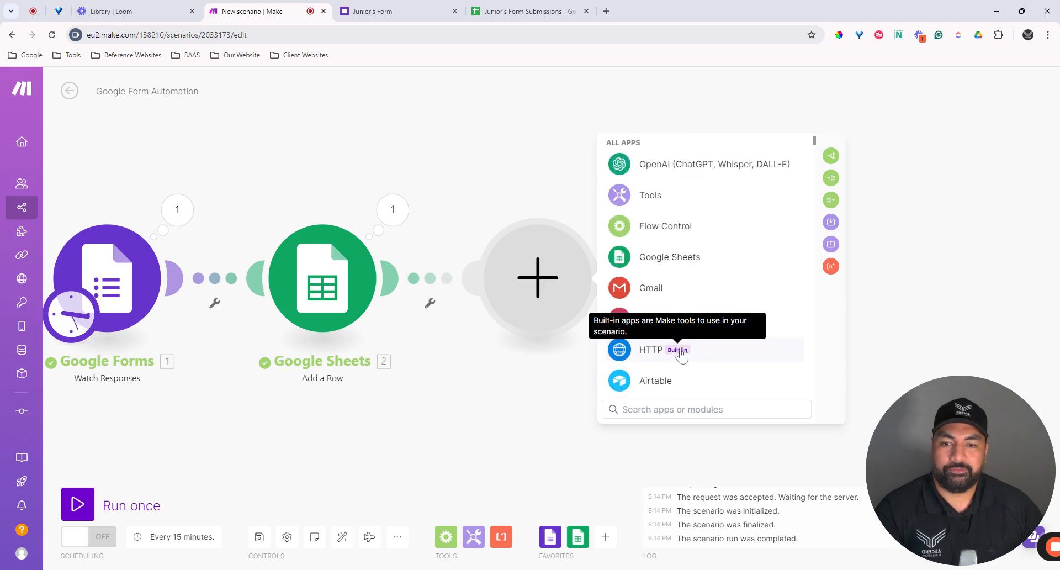
pyautogui.click(640, 289)
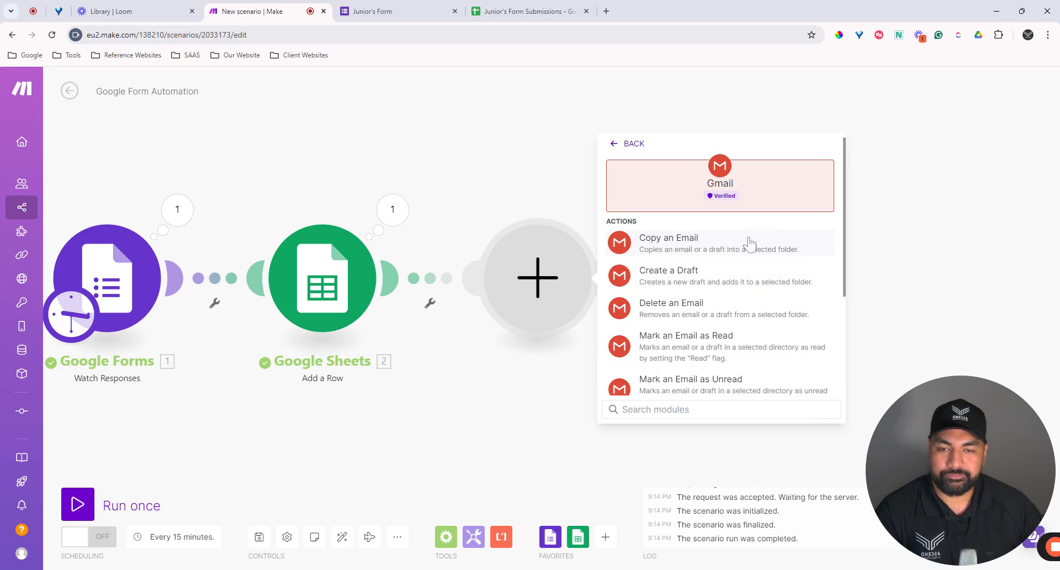
pyautogui.scroll(-2, 743, 246)
pyautogui.scroll(-1, 739, 252)
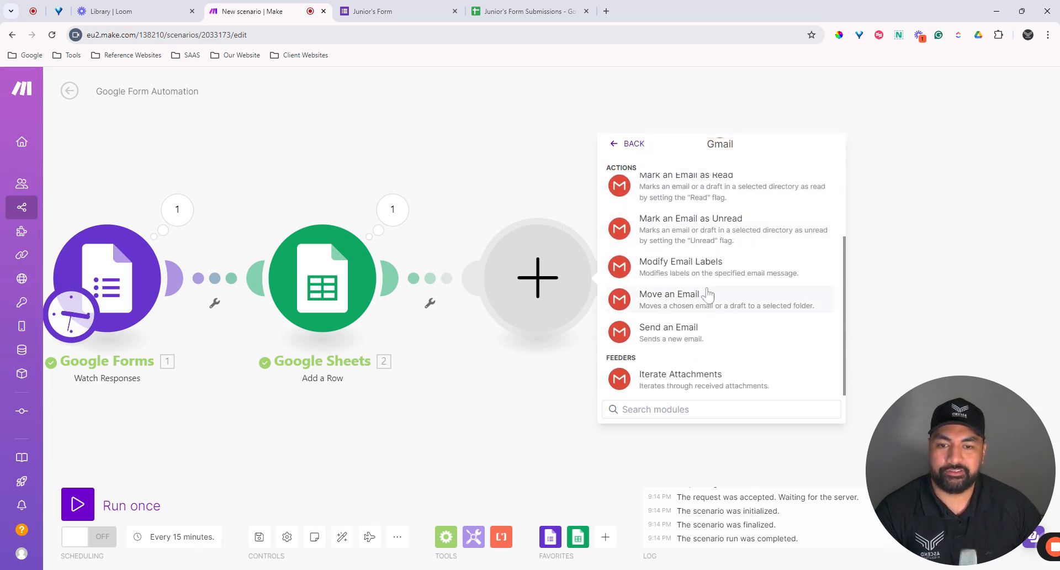
pyautogui.scroll(3, 707, 296)
pyautogui.scroll(-3, 706, 298)
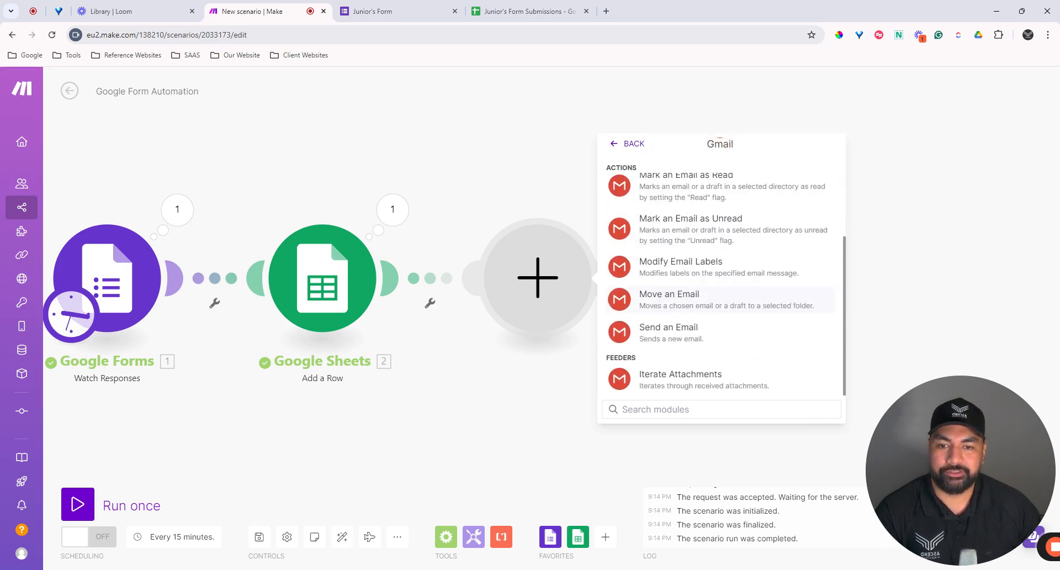
pyautogui.click(665, 338)
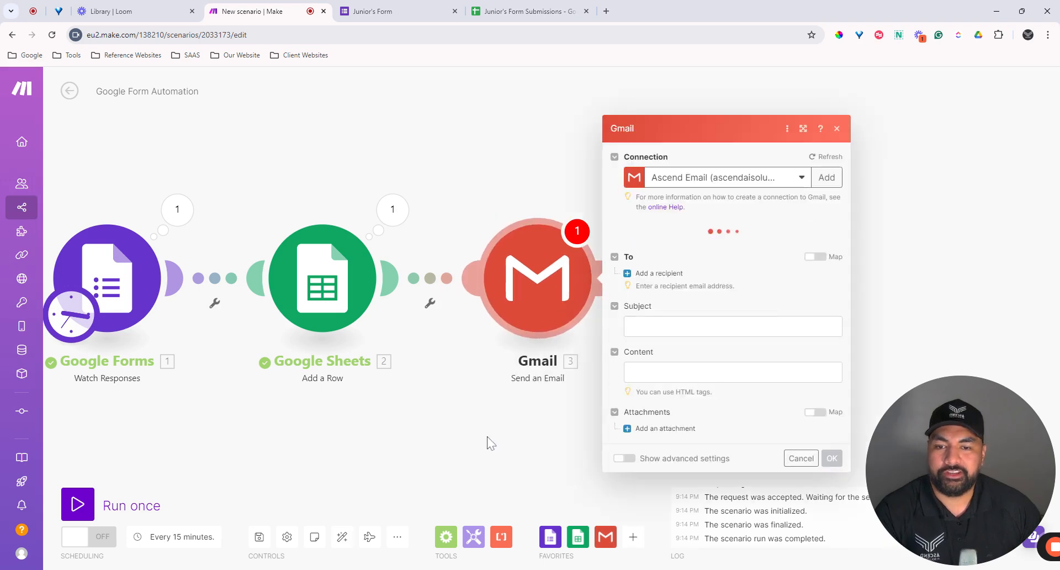
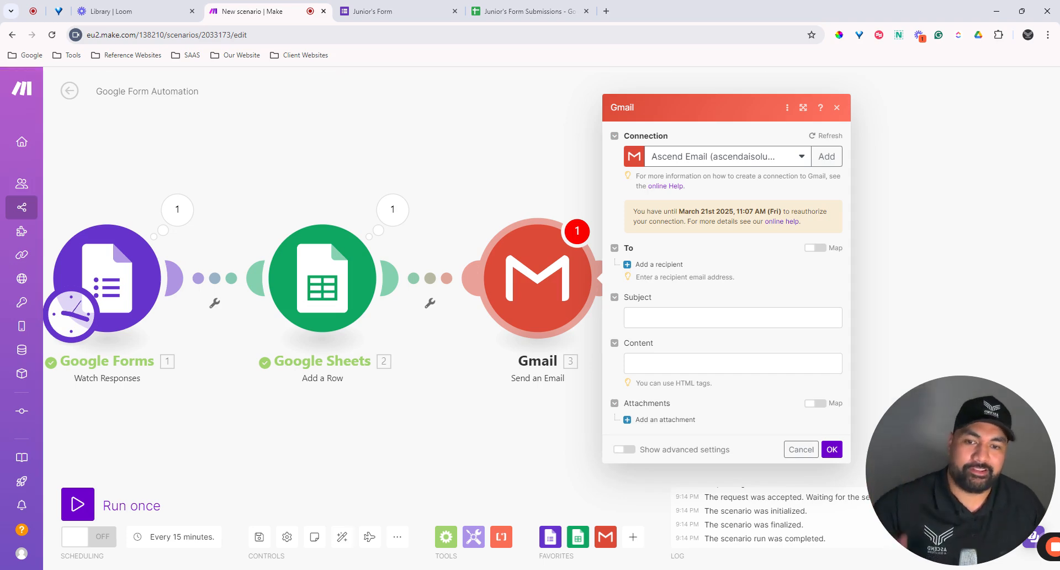
# Step: Add the recipient's e-mail address to the Gmail Send an Email module
pyautogui.click(635, 266)
pyautogui.click(690, 263)
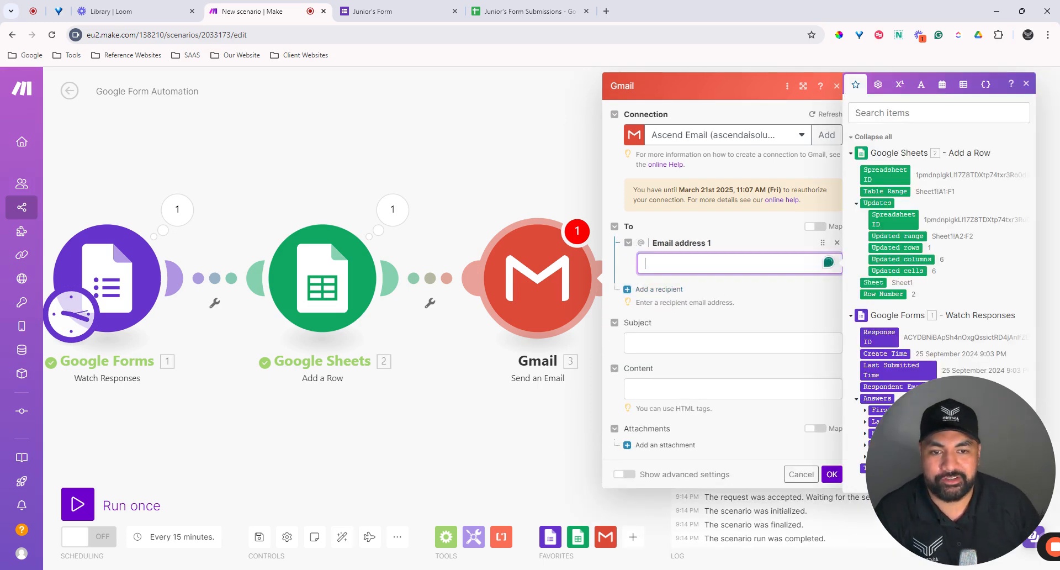
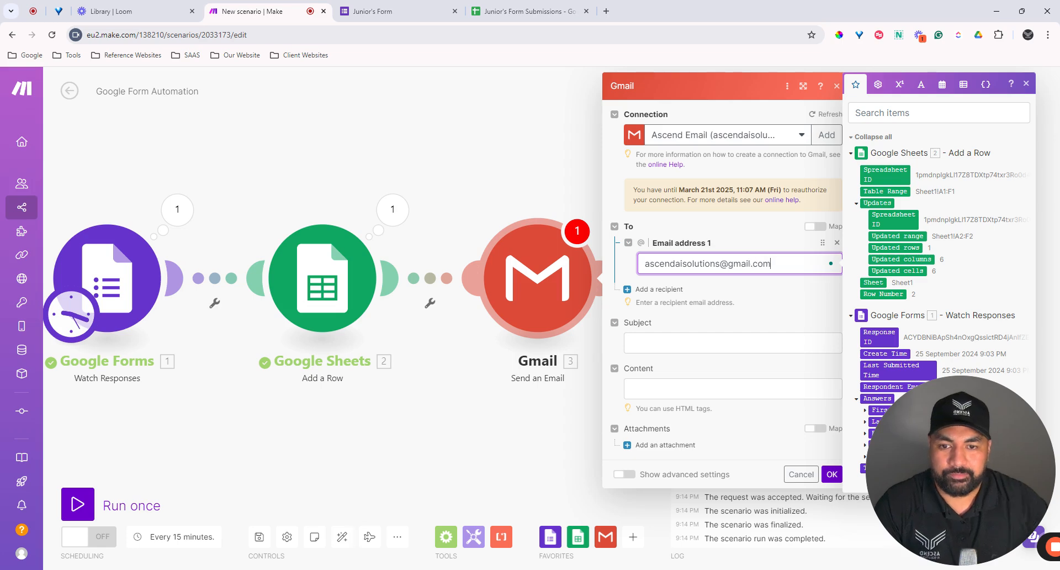
pyautogui.click(741, 331)
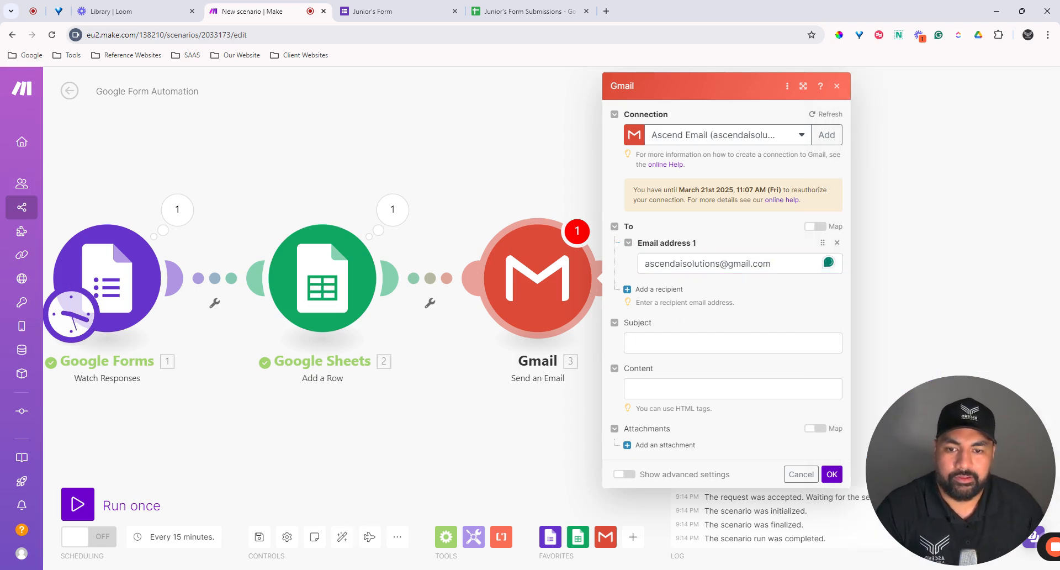
# Step: Set the email subject to 'New Lead' and open a new browser tab
pyautogui.click(733, 343)
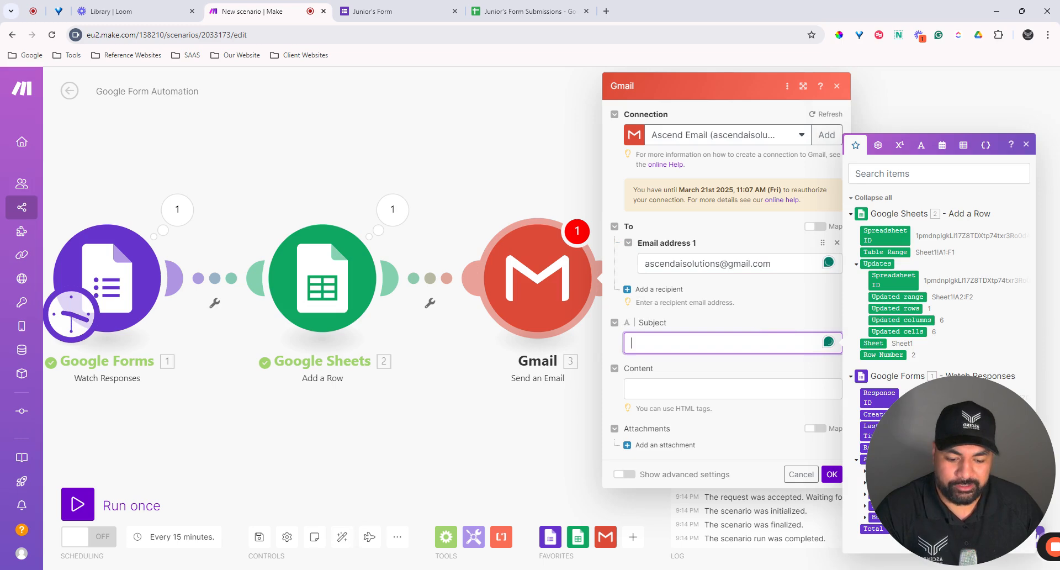
pyautogui.write('New Lead')
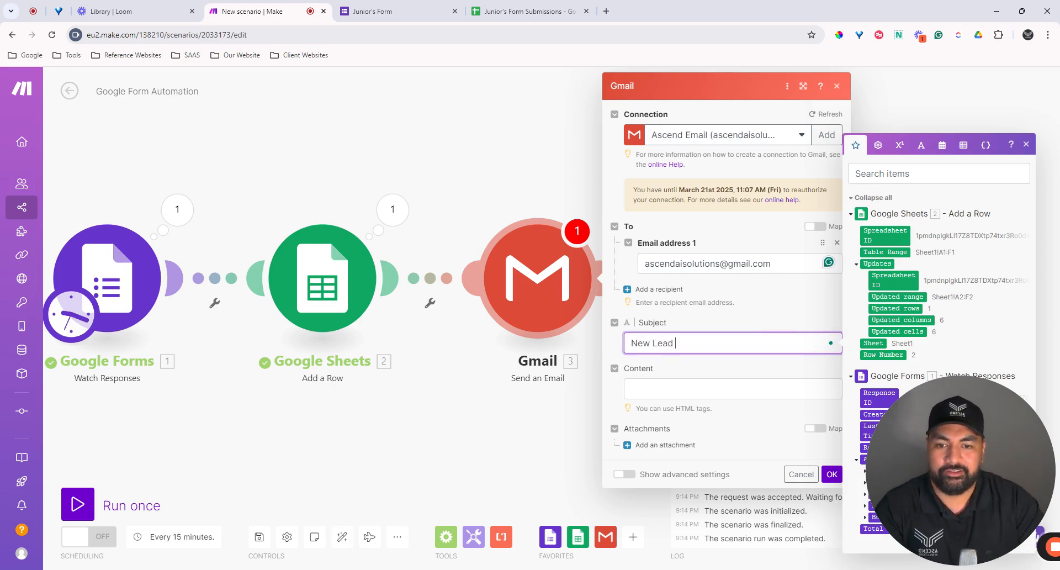
pyautogui.click(607, 11)
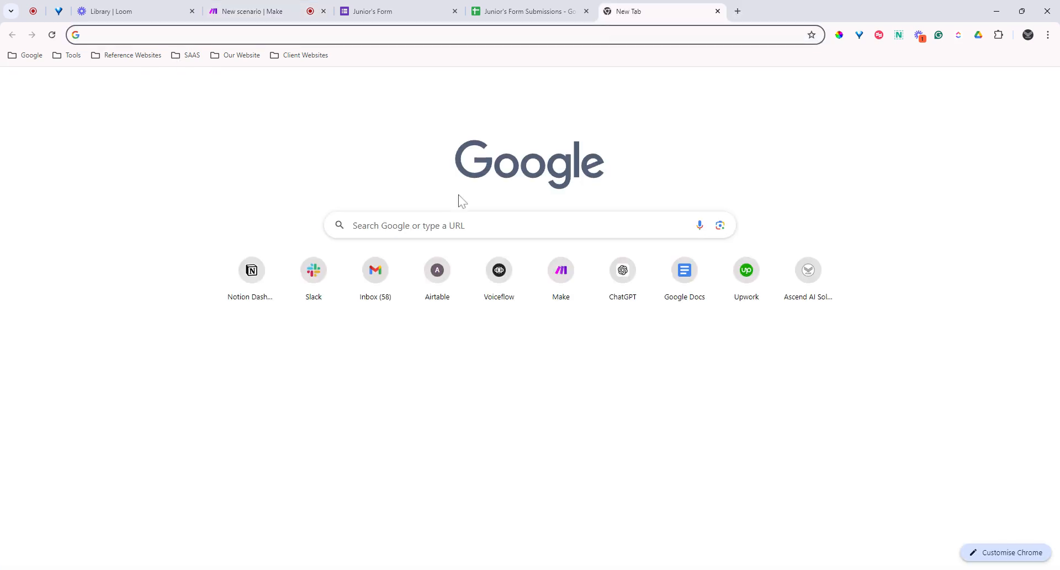
# Step: Copy the Fire emoji from emojipedia.org, then close that tab
pyautogui.write('emoj')
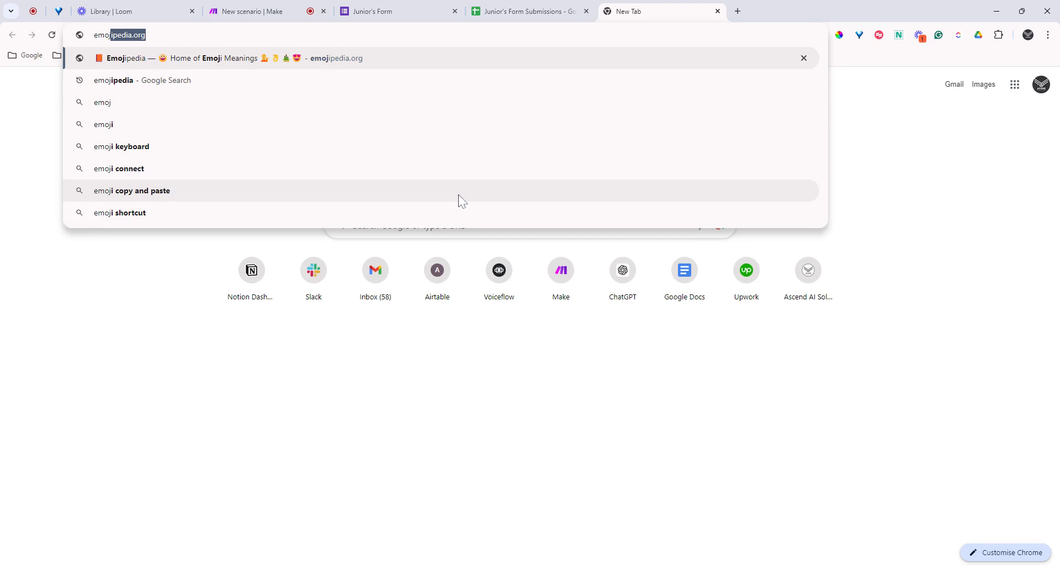
pyautogui.press('Return')
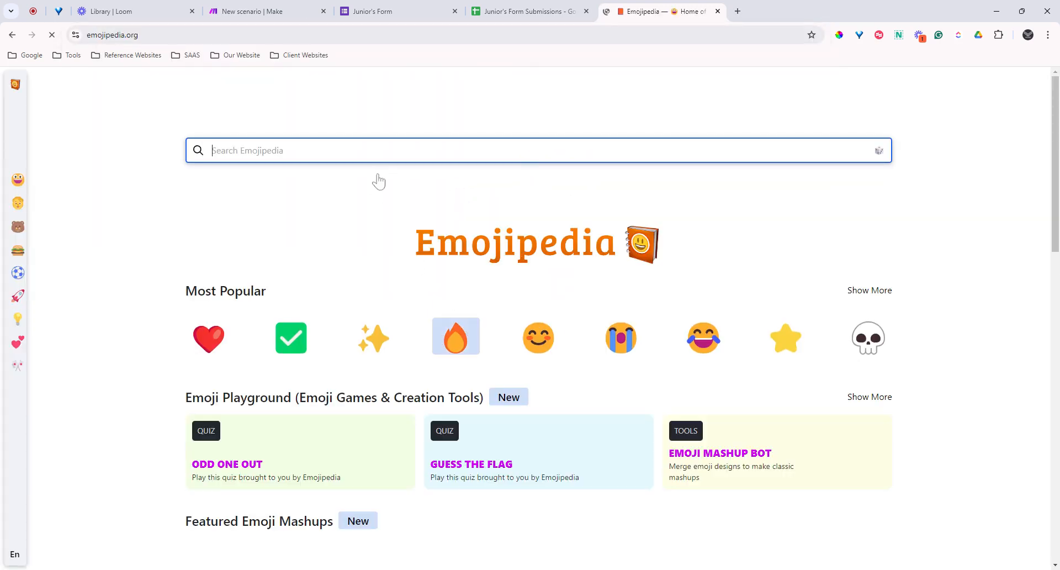
pyautogui.click(456, 349)
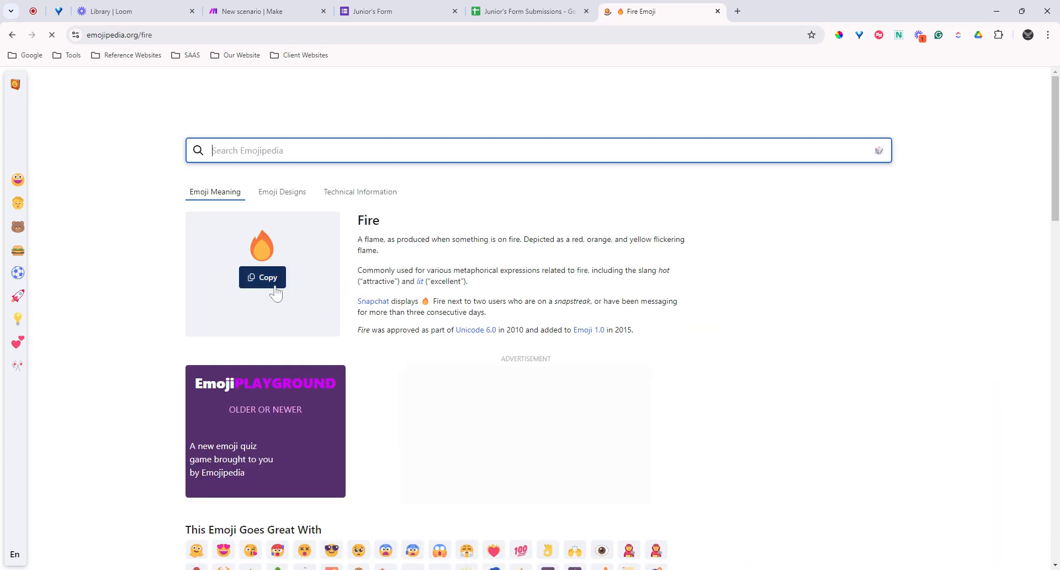
pyautogui.click(274, 285)
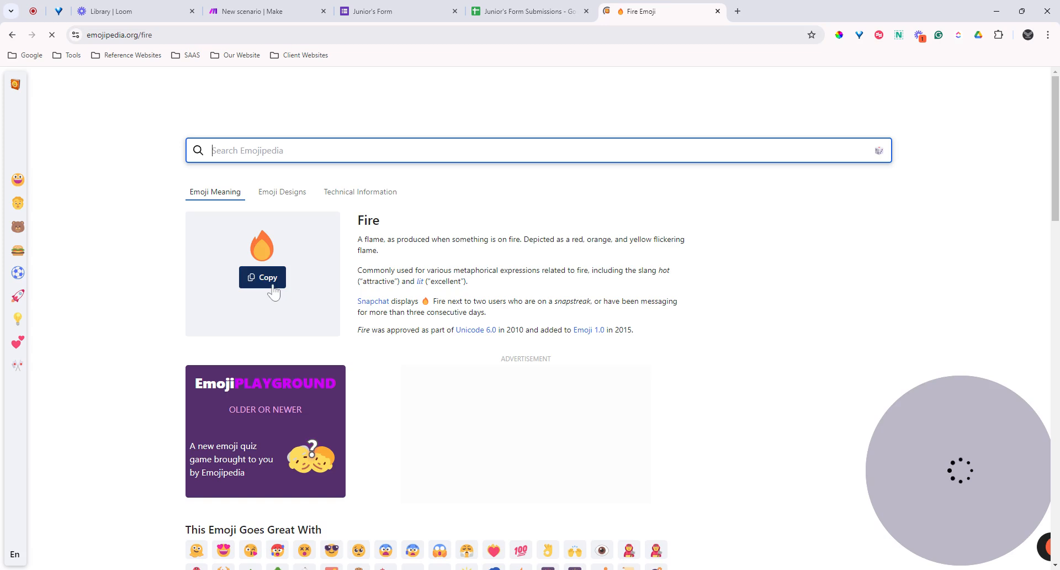
pyautogui.click(273, 282)
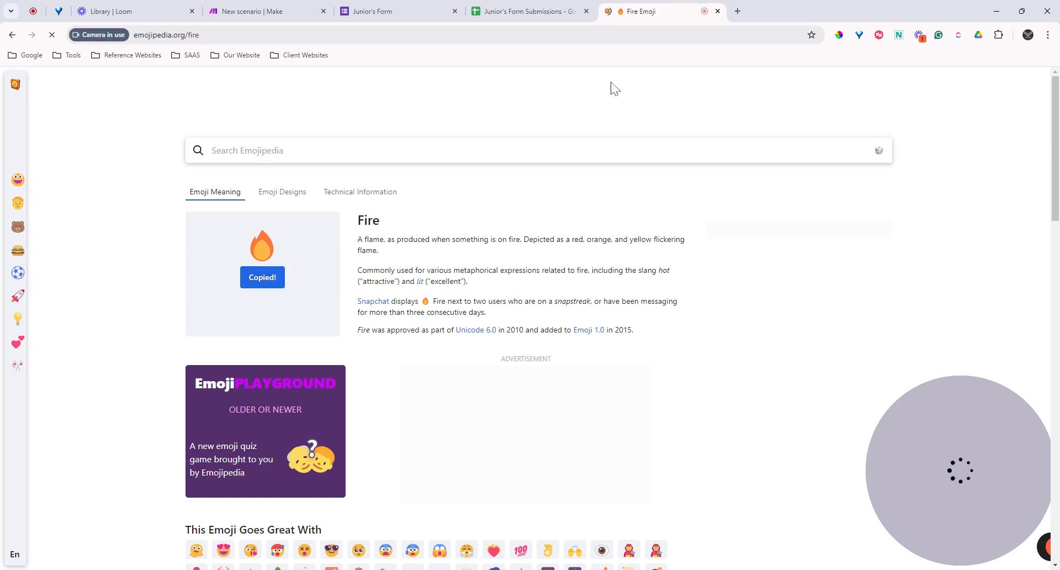
pyautogui.click(717, 12)
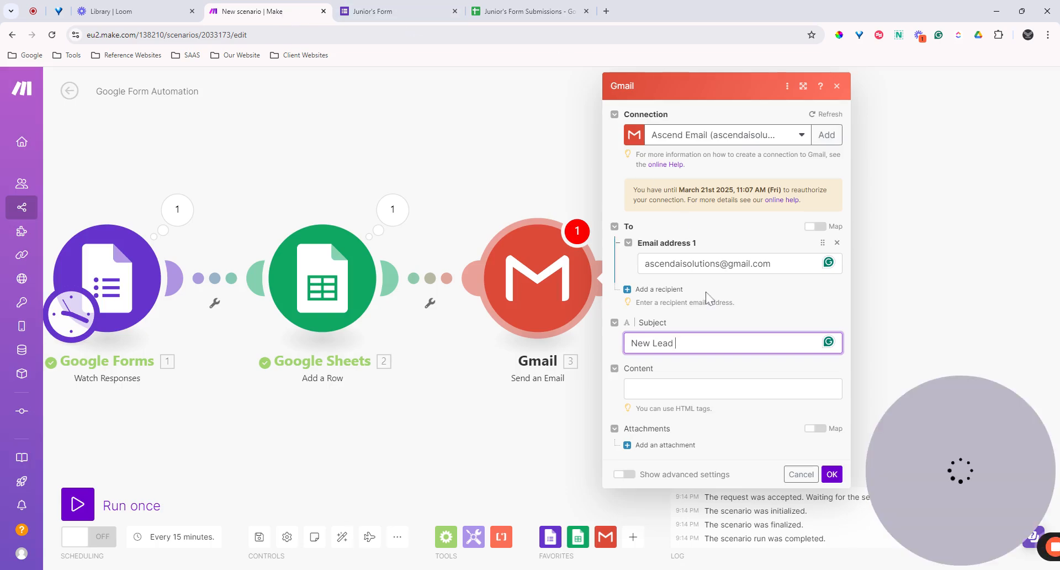
# Step: Paste the fire emoji after 'New Lead' so the subject reads 'New Lead 🔥'
pyautogui.hotkey('ctrl', 'v')
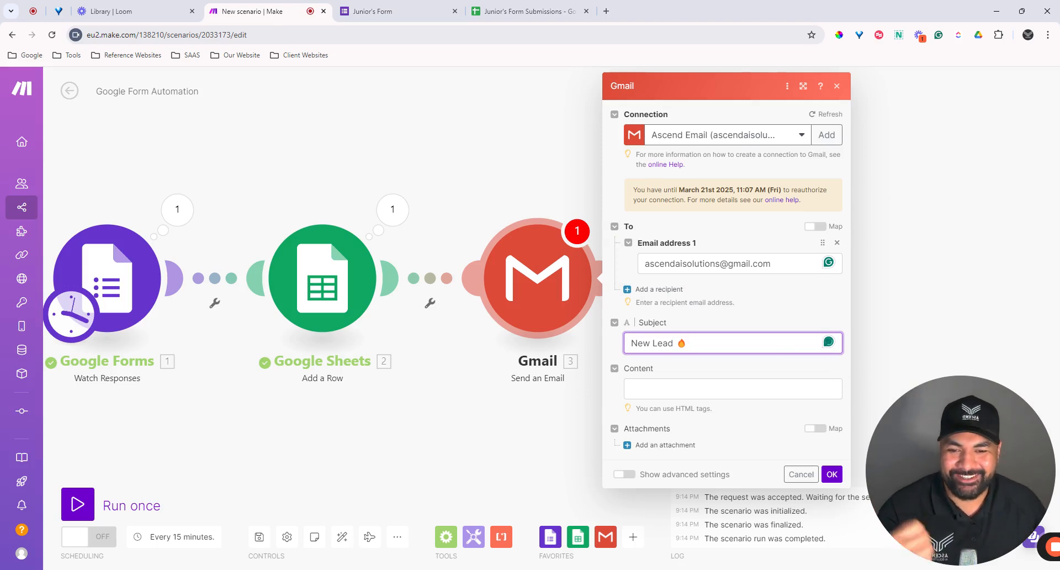
pyautogui.click(772, 324)
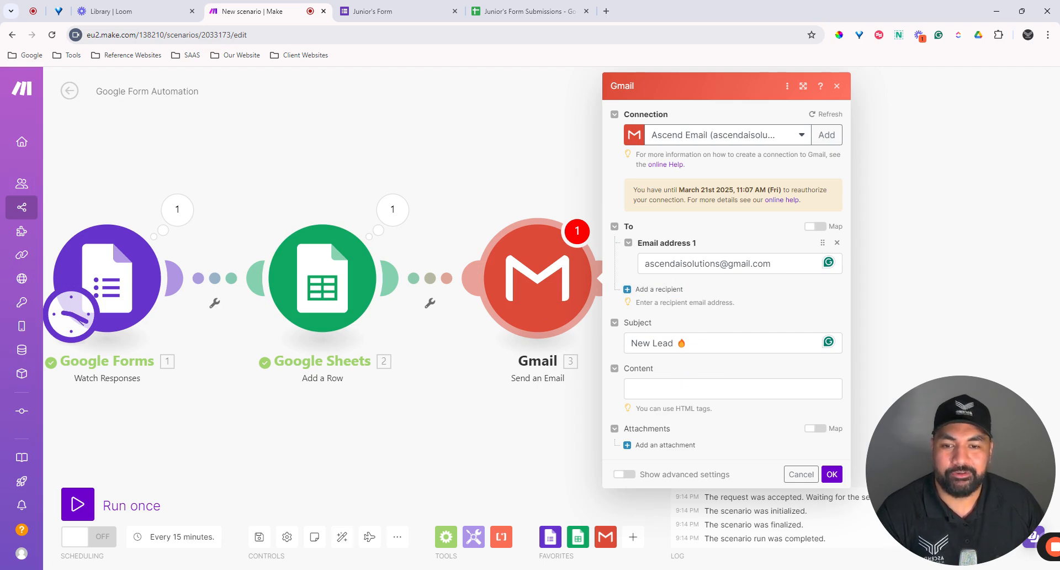
# Step: Start the email content with 'Congratulations on the new lead!' followed by a blank line
pyautogui.click(631, 388)
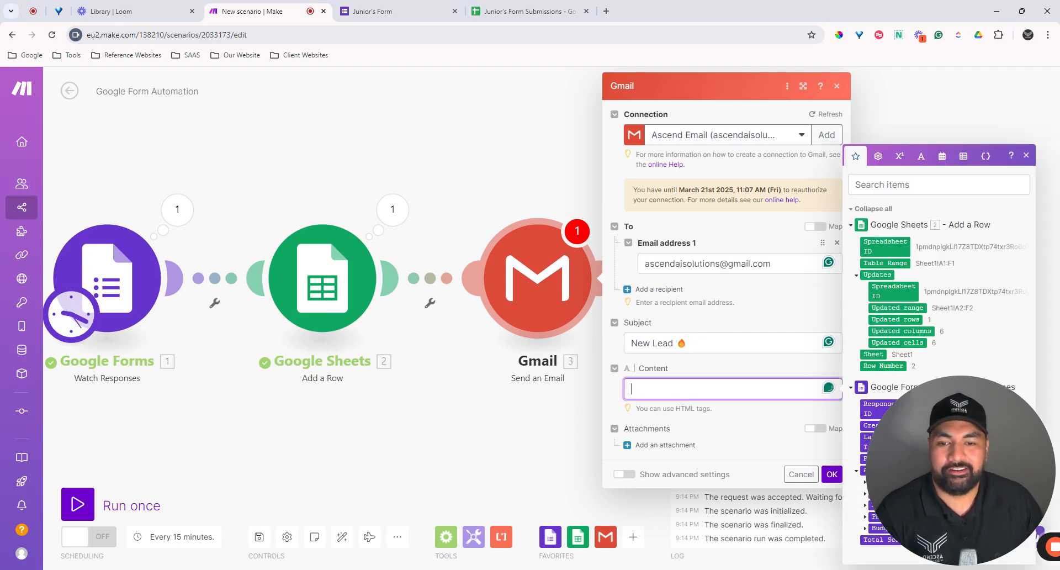
pyautogui.click(738, 376)
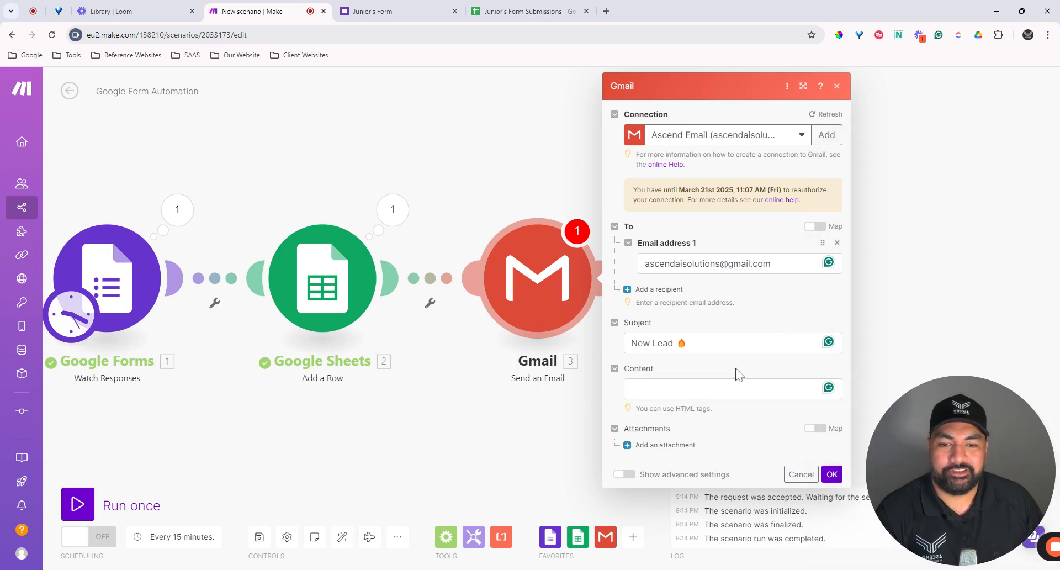
pyautogui.click(687, 390)
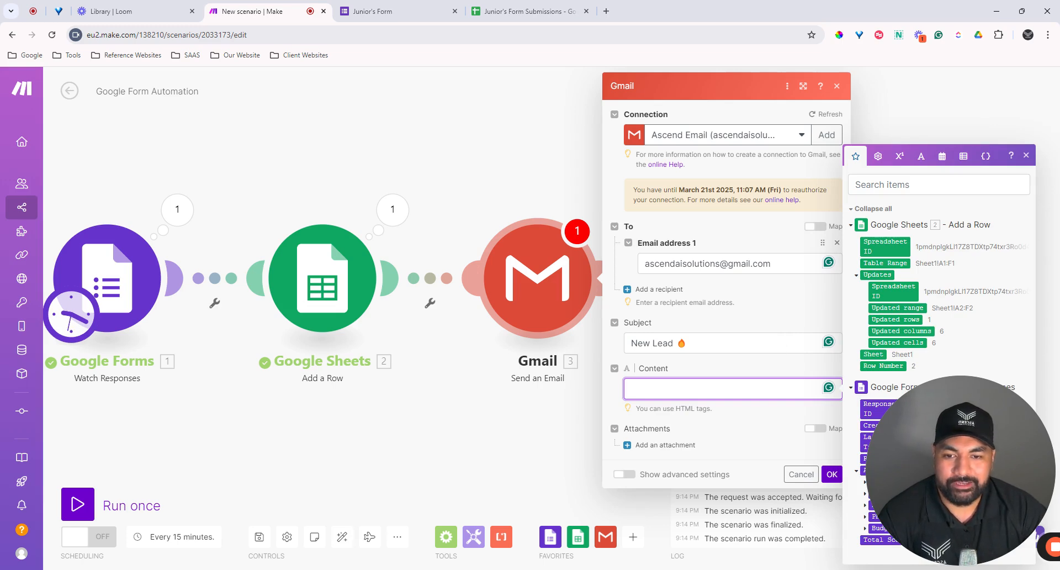
pyautogui.write('Pl')
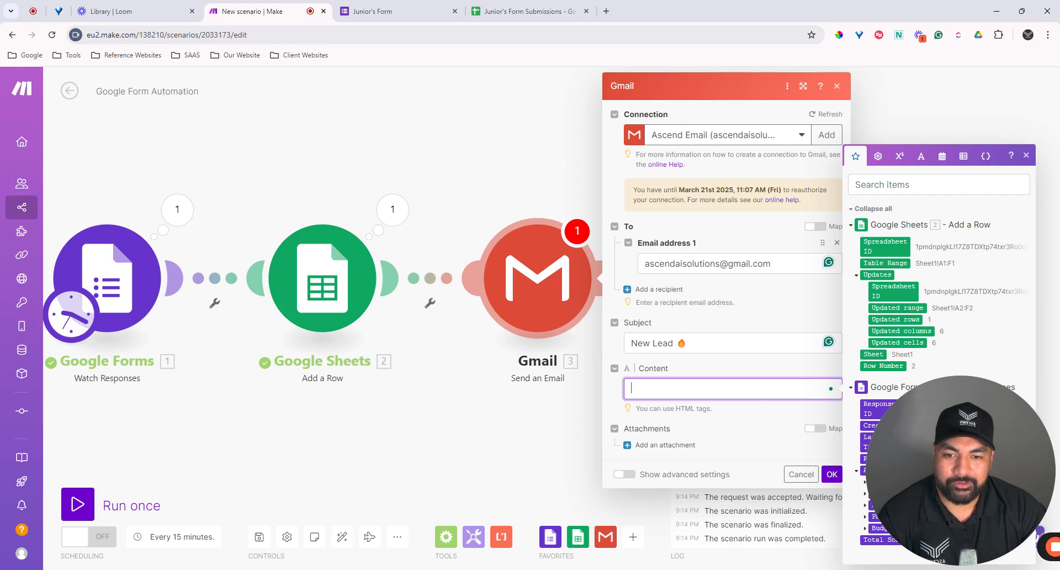
pyautogui.write('Cco')
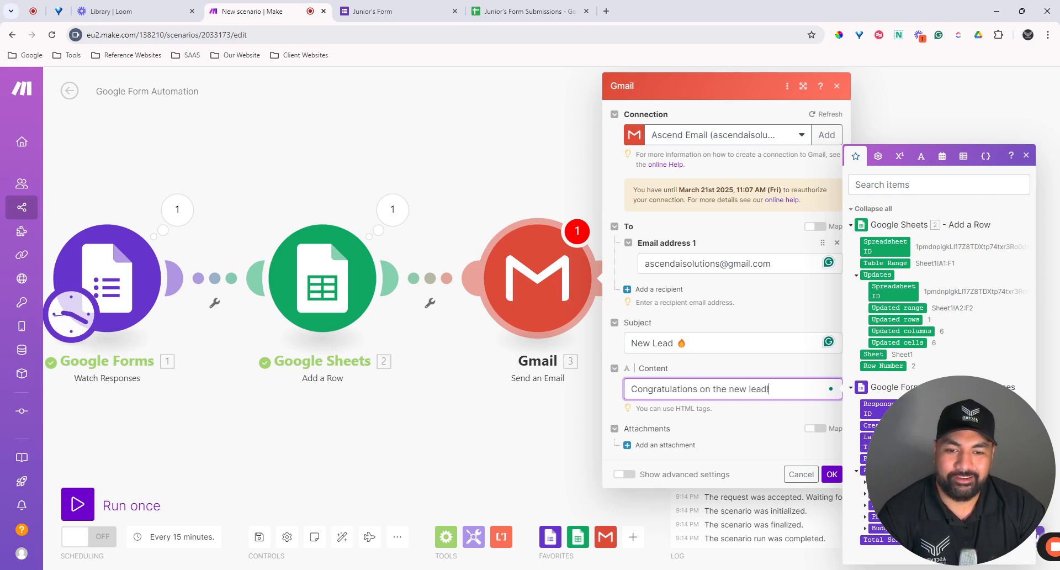
pyautogui.press('Return')
pyautogui.press('Return')
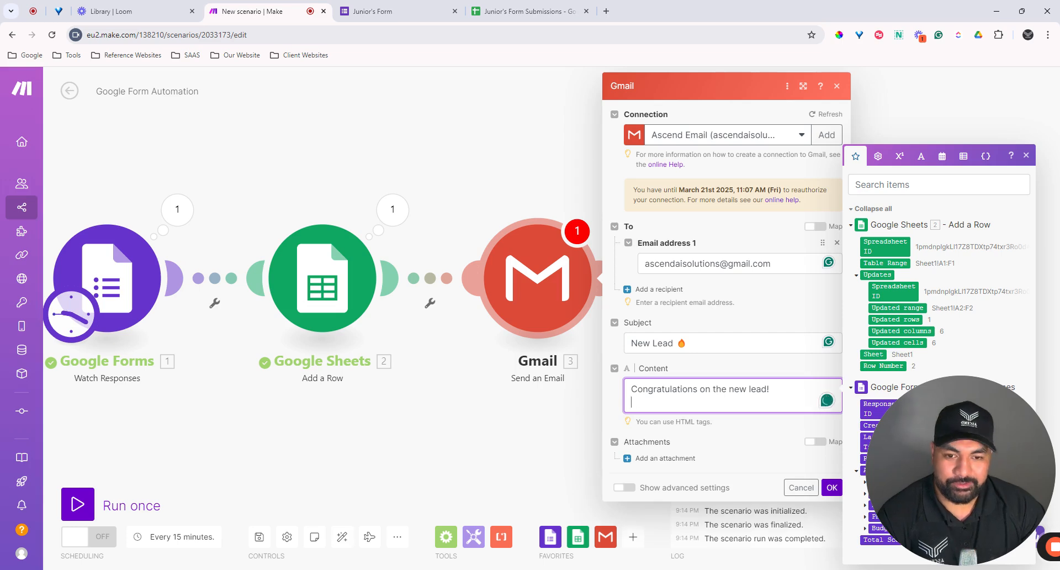
# Step: Add Name:, Email:, Phone: and Budget: labels, each on its own line
pyautogui.write('Name')
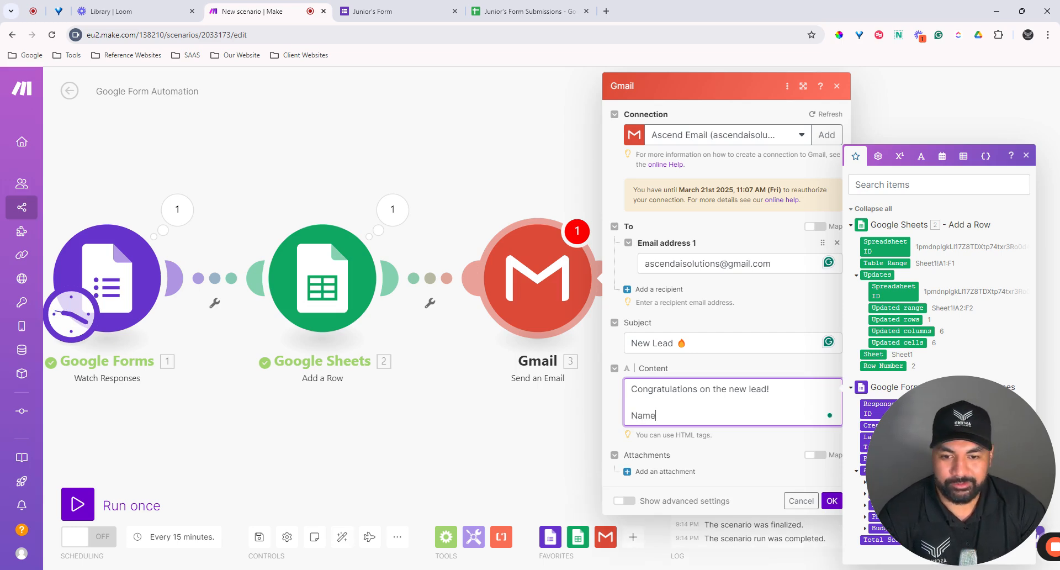
pyautogui.write(':')
pyautogui.press('Return')
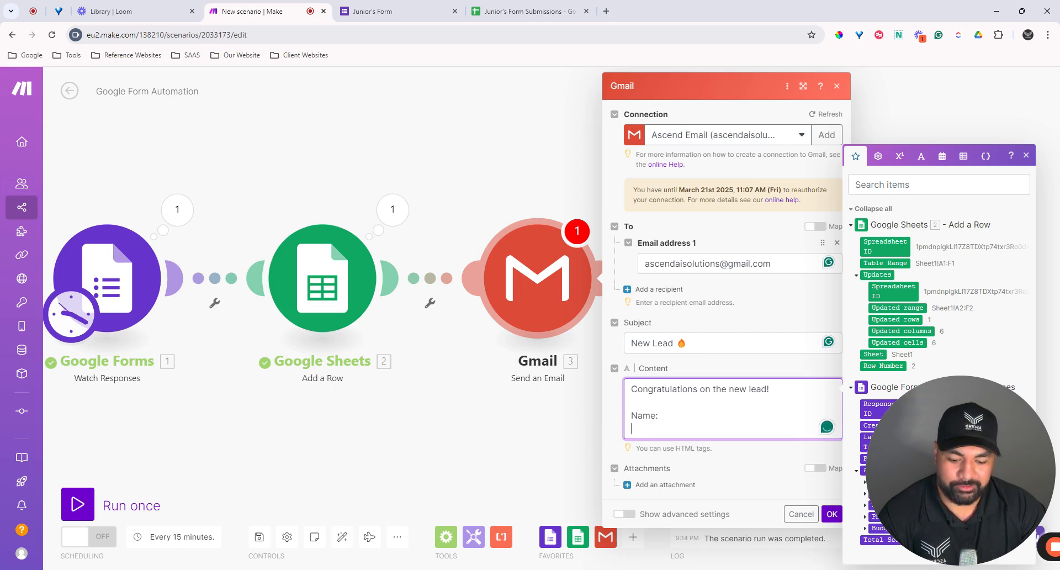
pyautogui.press('BackSpace')
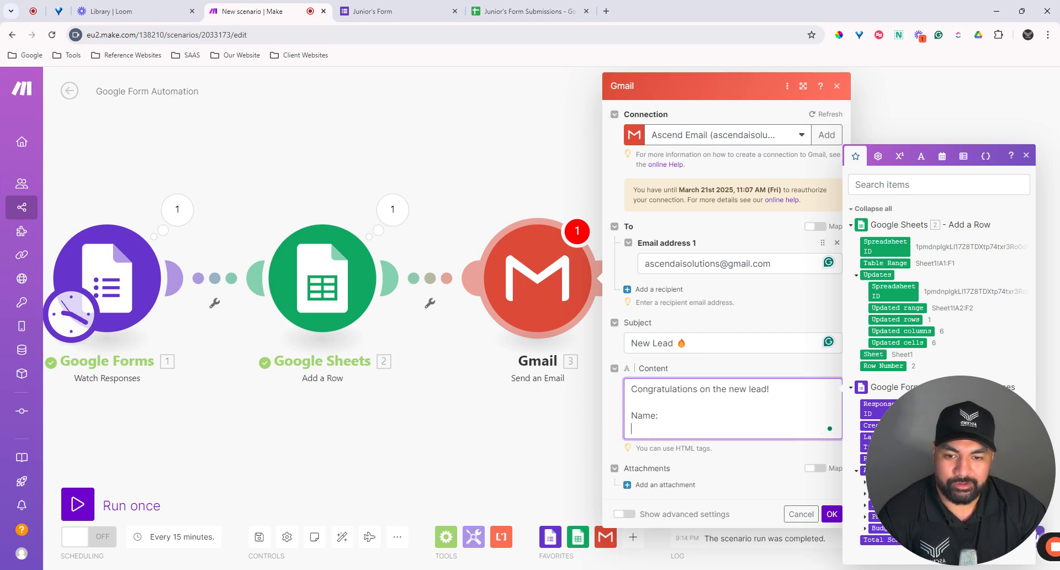
pyautogui.write('Email:')
pyautogui.press('Return')
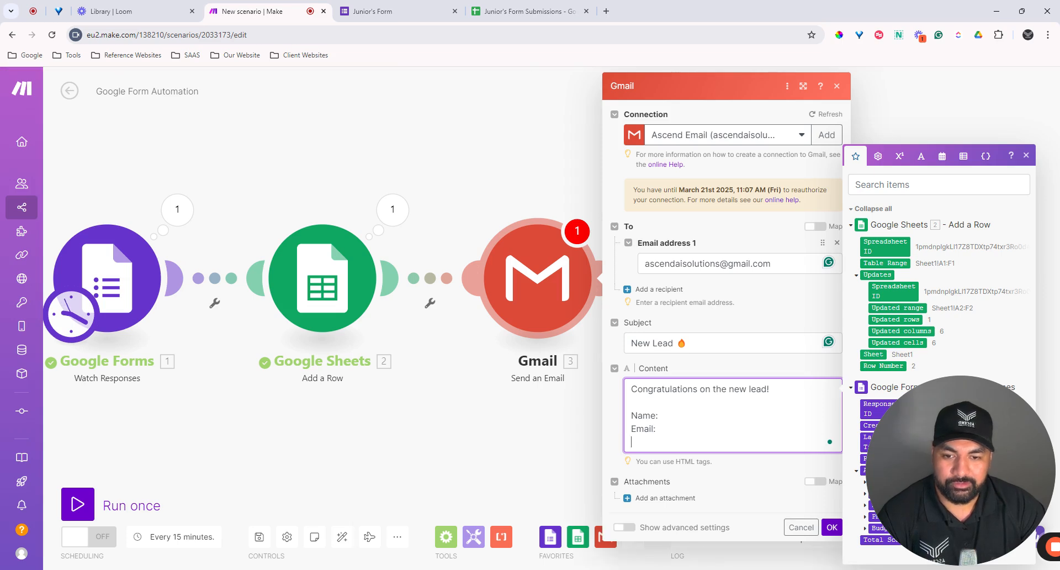
pyautogui.write('Phone:')
pyautogui.press('Return')
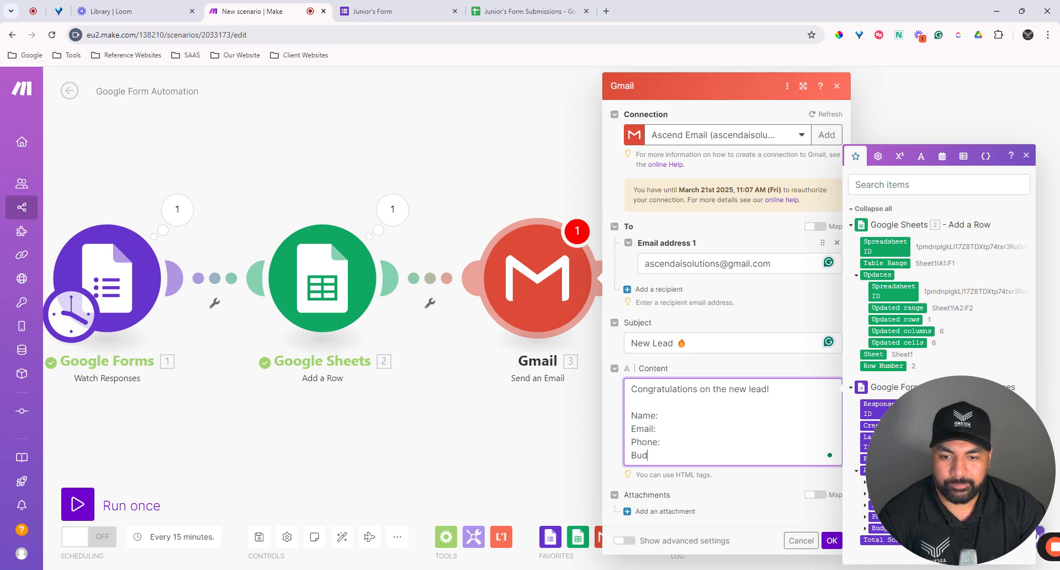
pyautogui.write('Budget:')
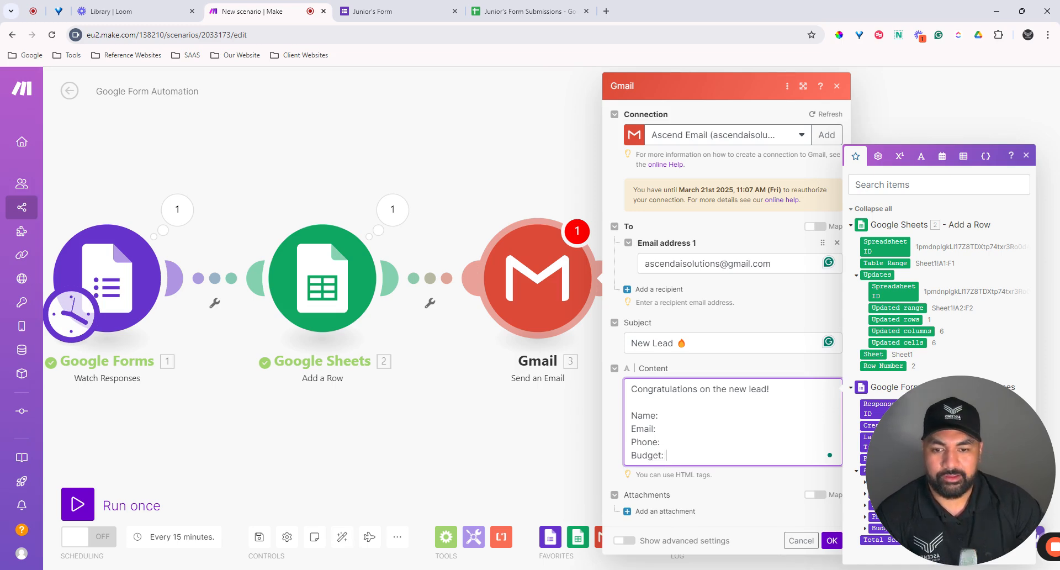
pyautogui.press('Return')
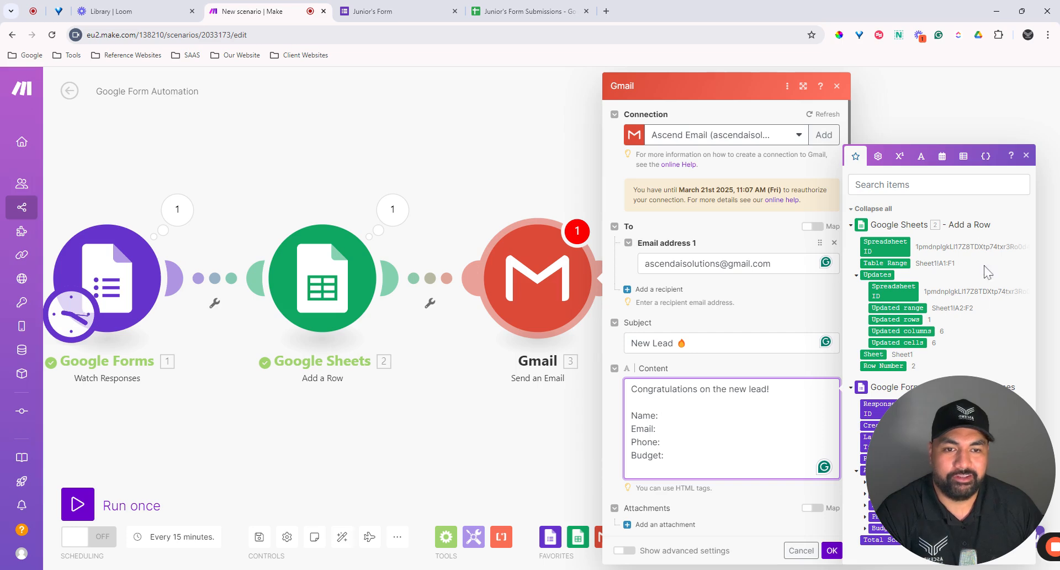
pyautogui.moveTo(955, 436); pyautogui.dragTo(134, 462)
# Step: Map the form's First Name and Last Name answers after the Name: label
pyautogui.click(660, 429)
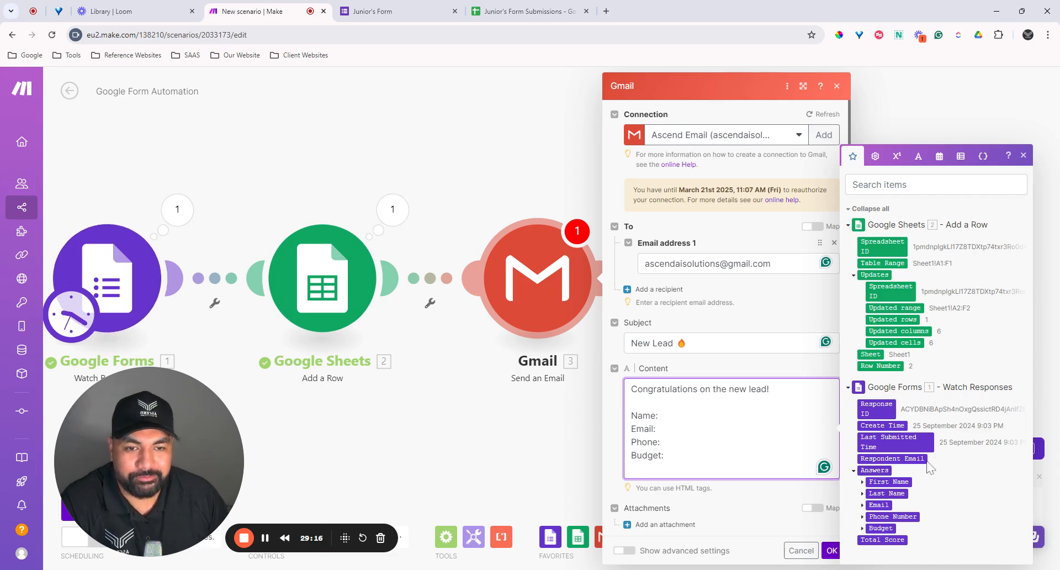
pyautogui.click(863, 482)
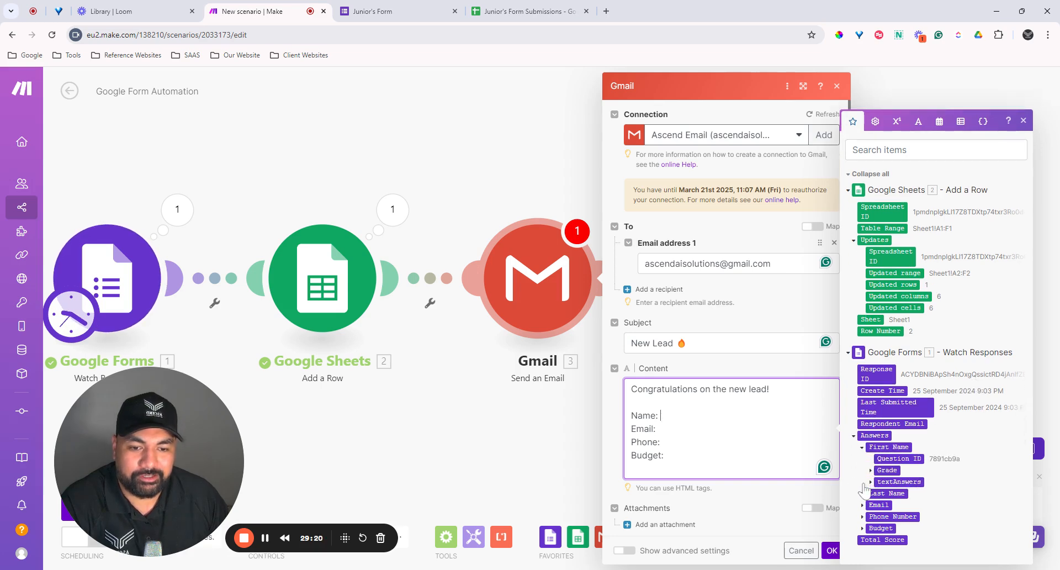
pyautogui.click(871, 482)
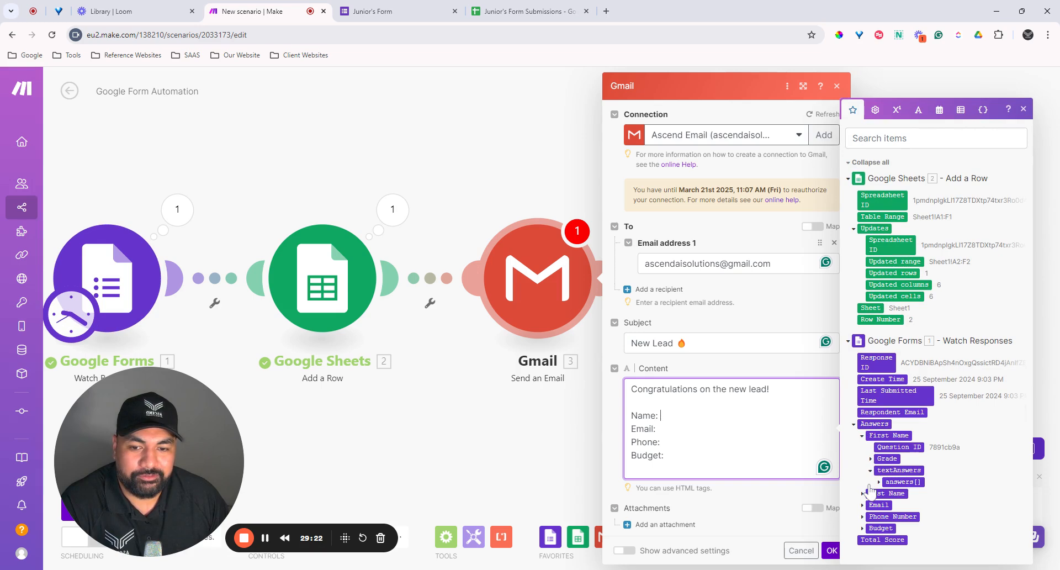
pyautogui.click(878, 481)
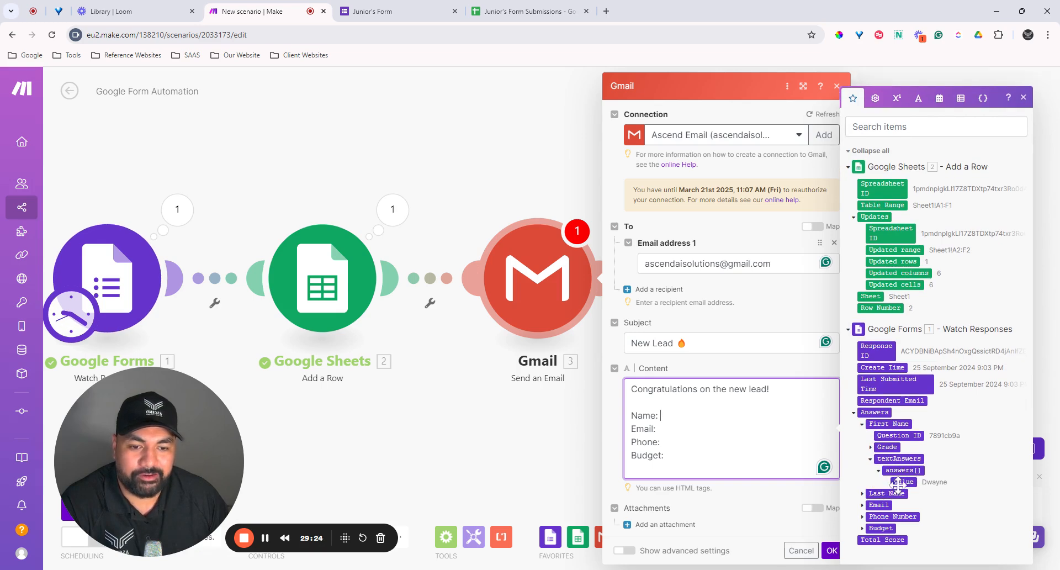
pyautogui.click(899, 482)
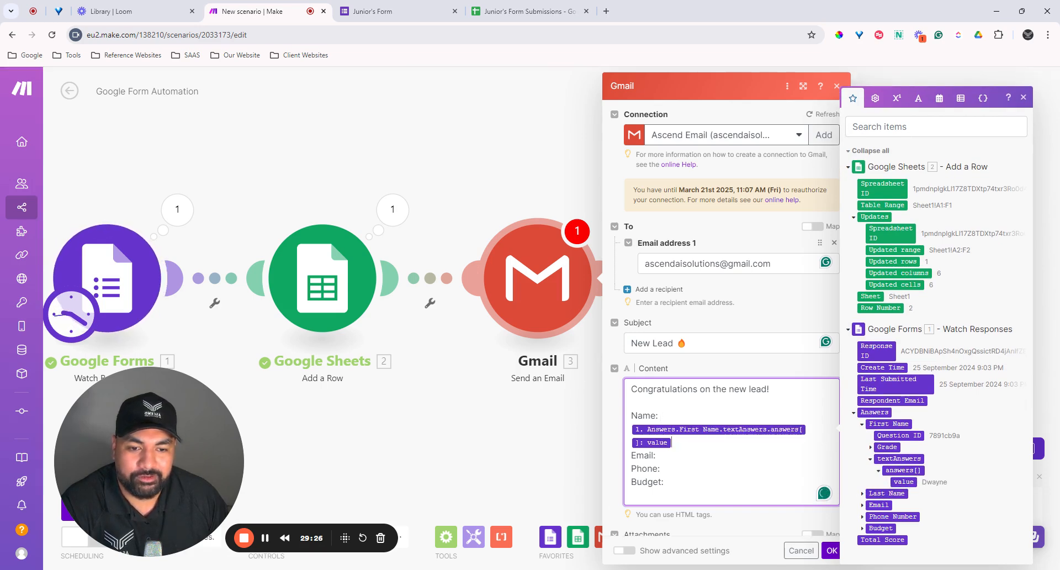
pyautogui.click(863, 494)
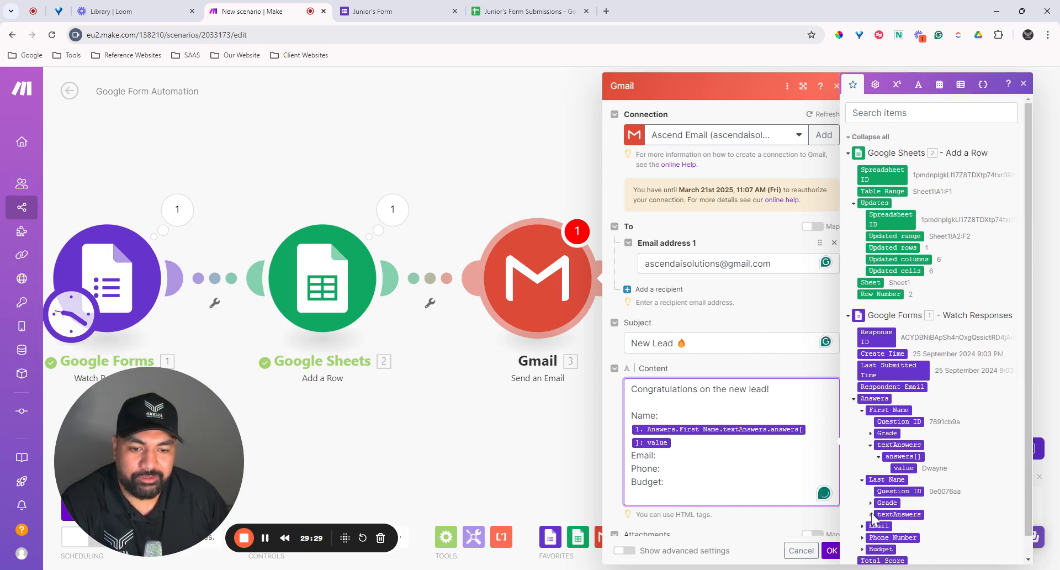
pyautogui.click(871, 514)
pyautogui.scroll(-1, 878, 505)
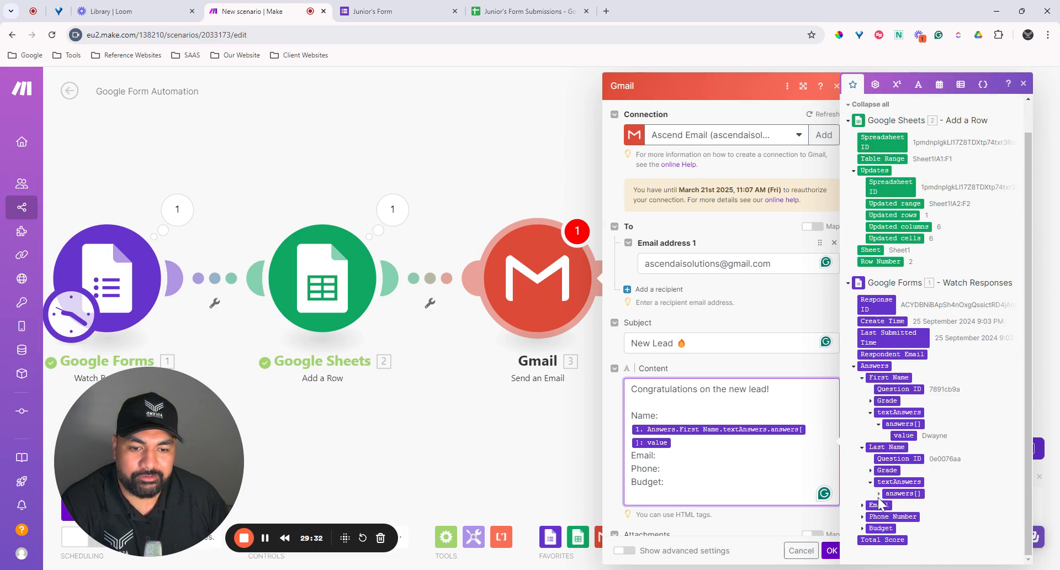
pyautogui.click(879, 494)
pyautogui.click(902, 504)
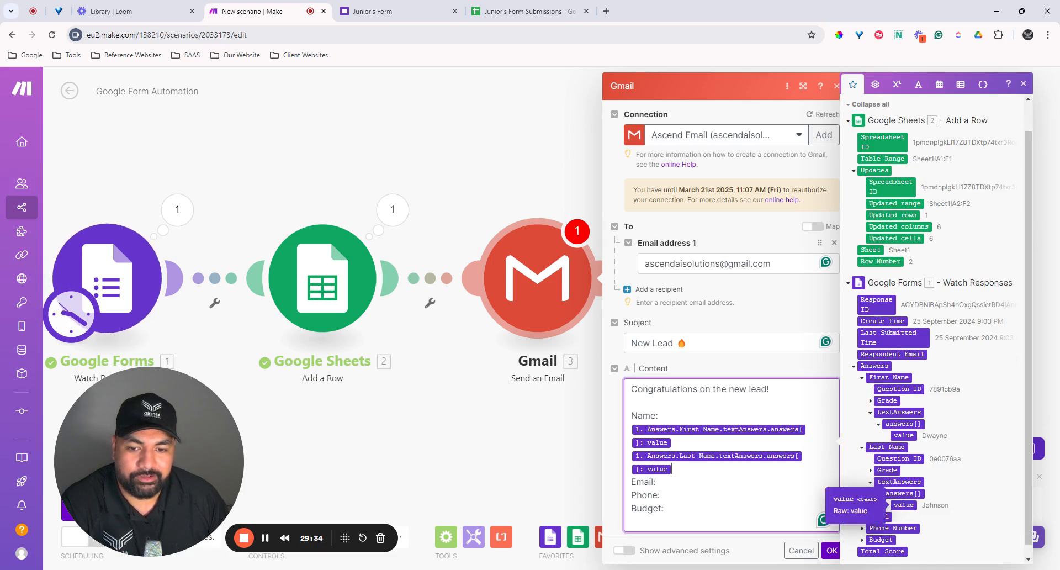
# Step: Map the form's Email answer after the Email: label
pyautogui.click(660, 482)
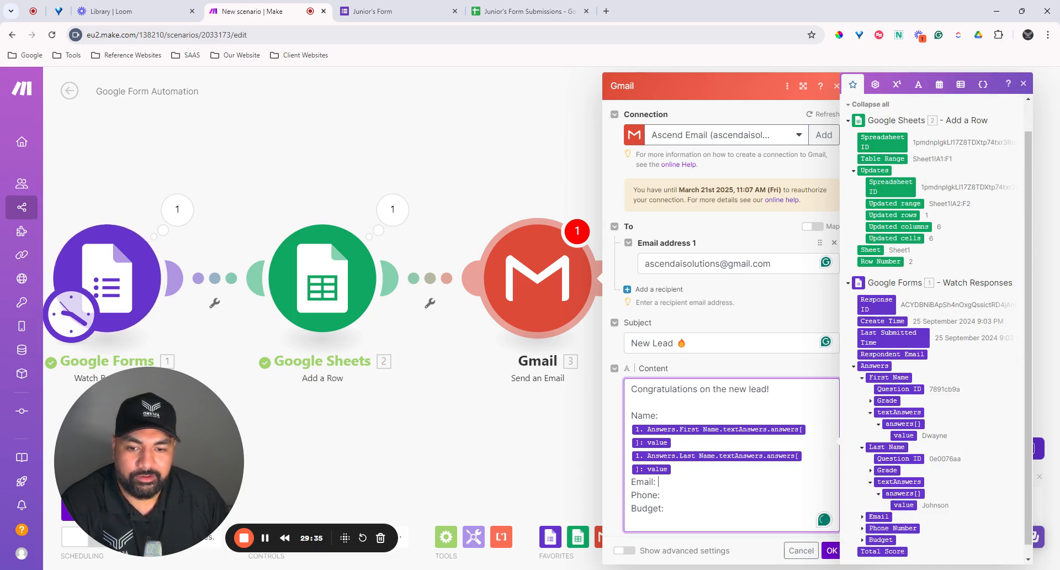
pyautogui.scroll(-1, 864, 512)
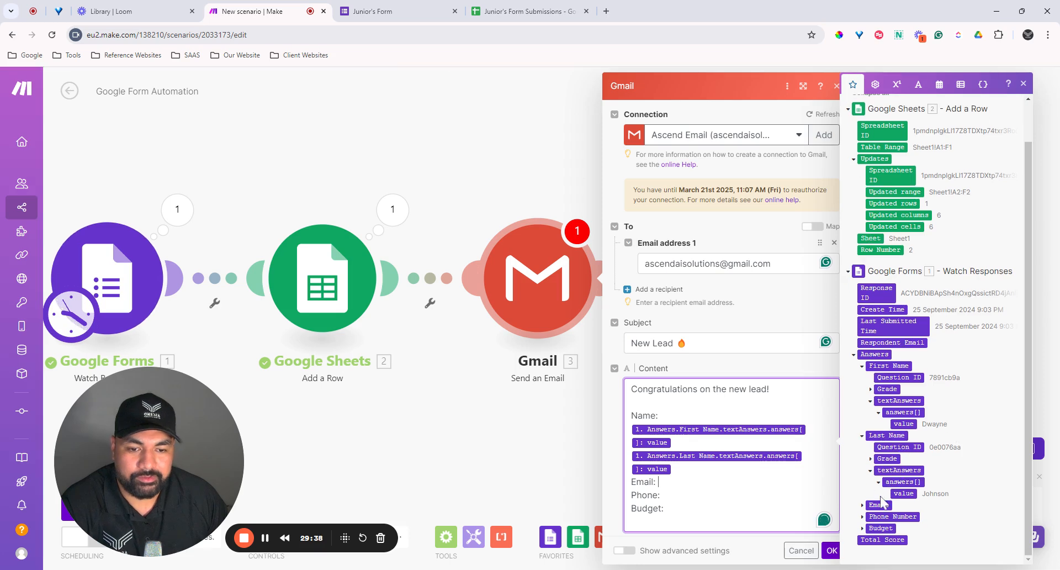
pyautogui.click(863, 504)
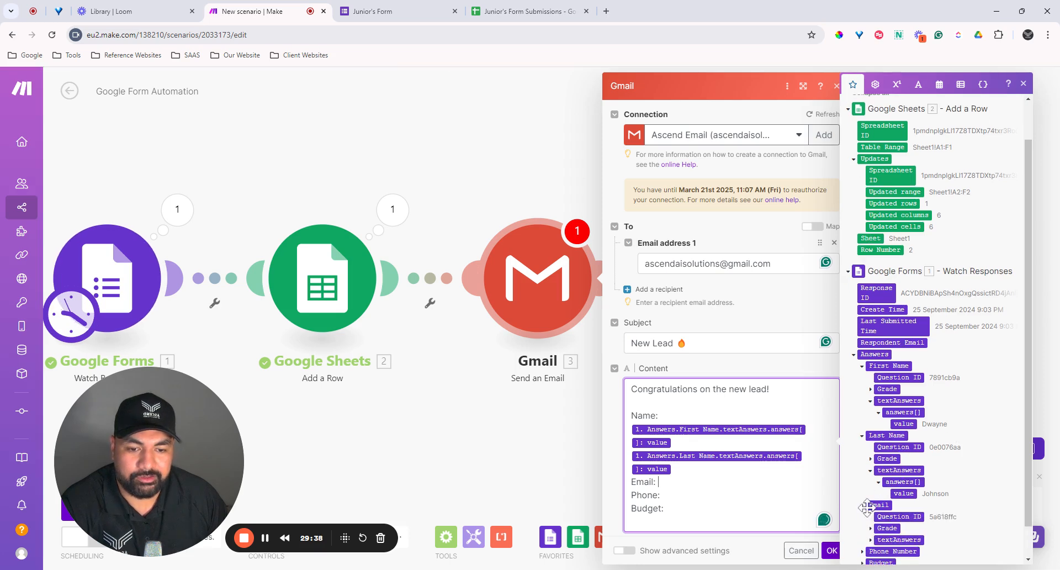
pyautogui.click(870, 539)
pyautogui.scroll(-2, 891, 513)
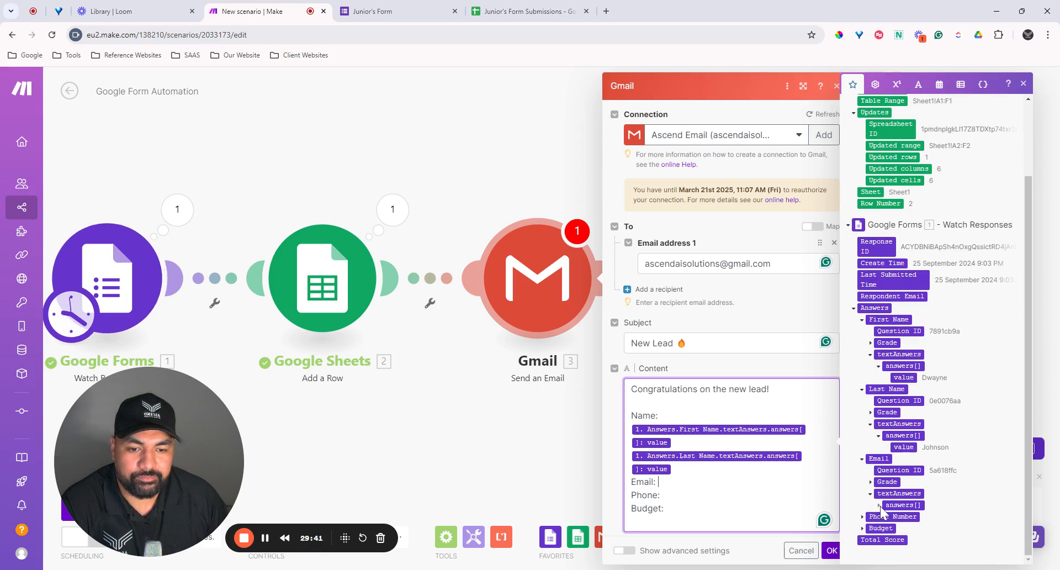
pyautogui.click(896, 504)
pyautogui.moveTo(895, 504); pyautogui.dragTo(717, 482)
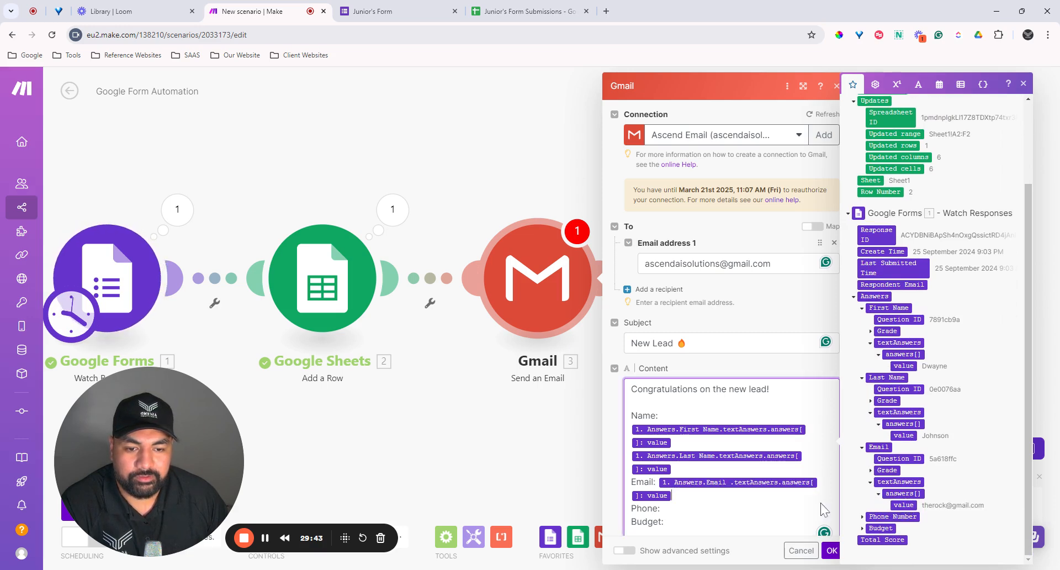
pyautogui.scroll(-1, 685, 493)
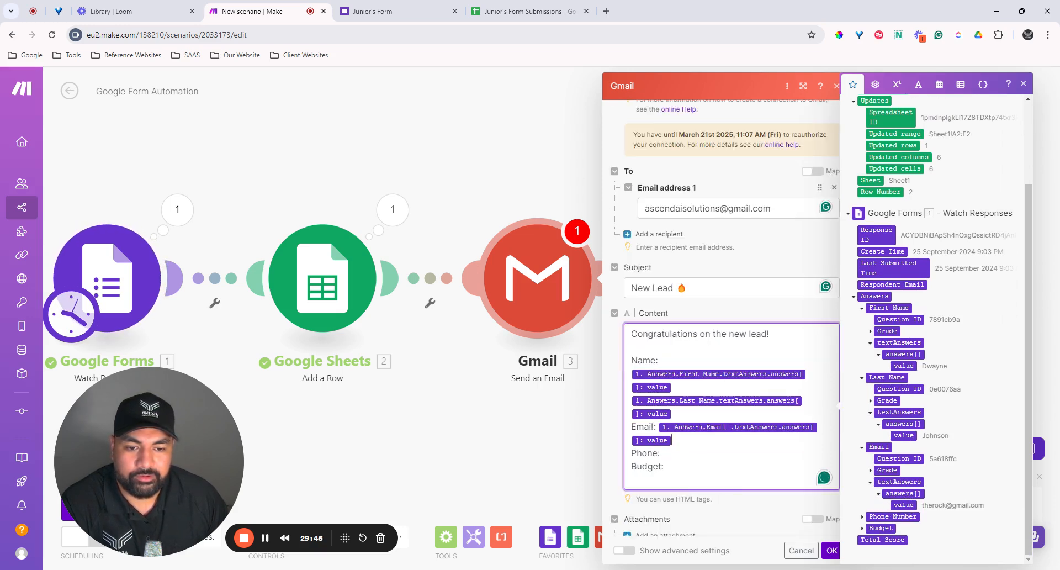
# Step: Map the form's Phone Number answer after the Phone: label
pyautogui.click(861, 517)
pyautogui.scroll(-1, 878, 544)
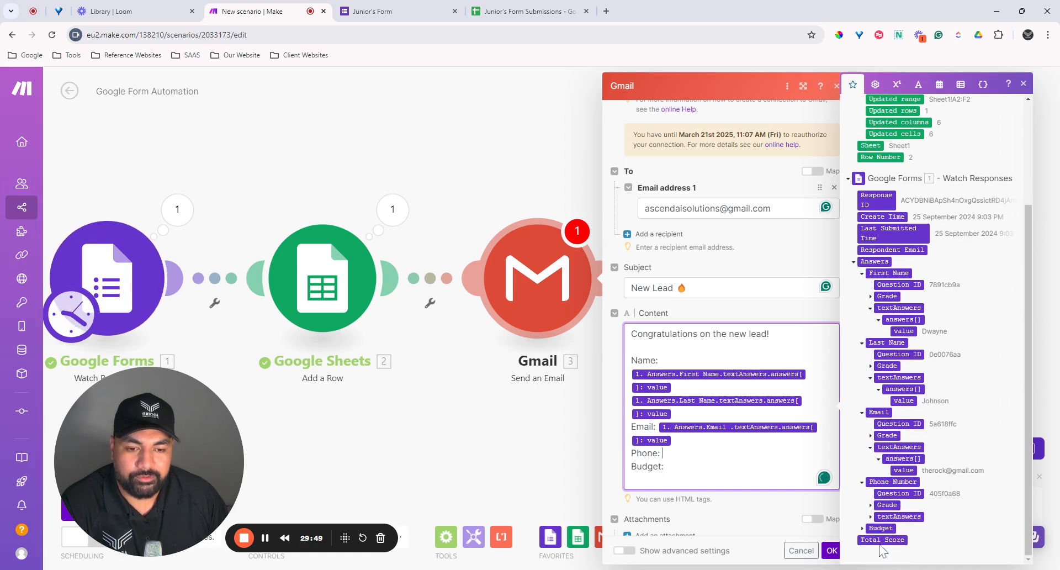
pyautogui.click(871, 516)
pyautogui.click(879, 528)
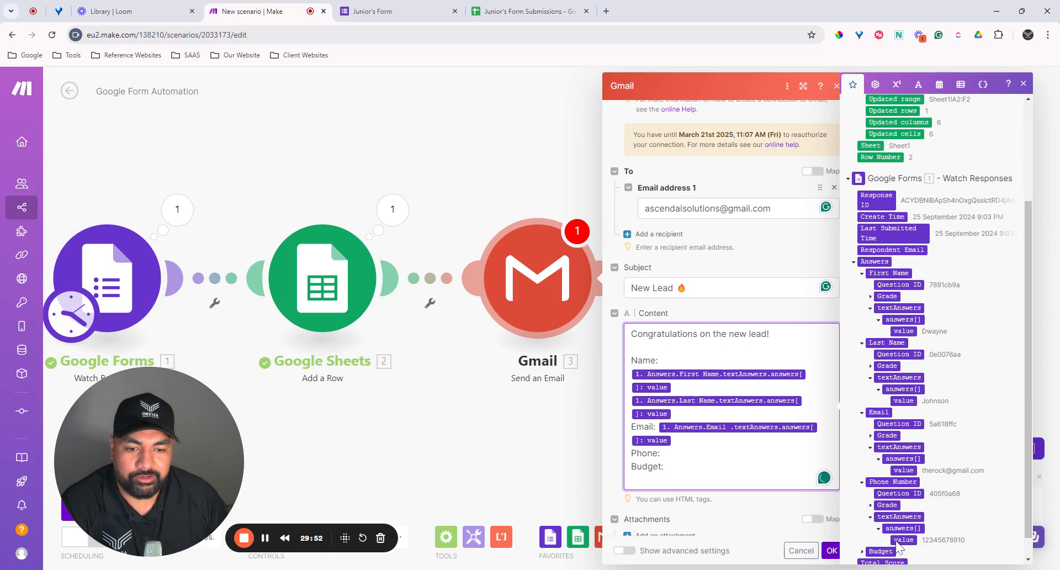
pyautogui.click(903, 539)
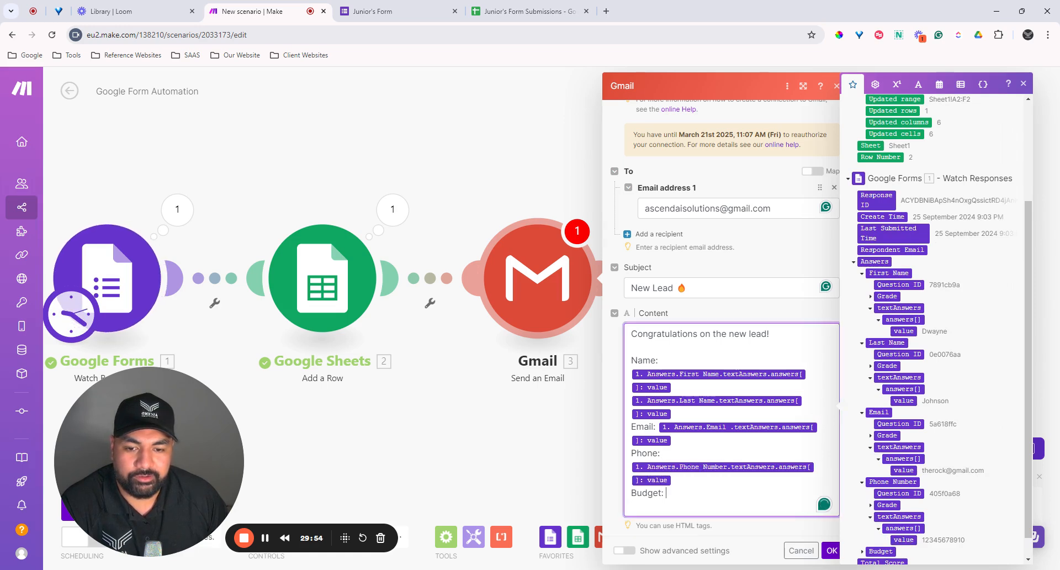
# Step: Map the form's Budget answer after the Budget: label
pyautogui.scroll(-1, 879, 533)
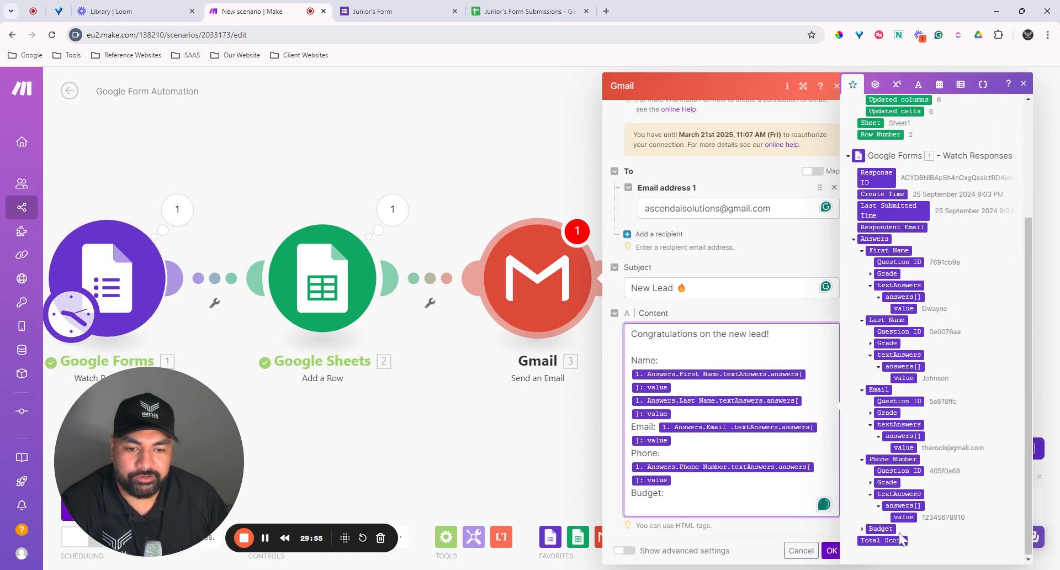
pyautogui.click(863, 528)
pyautogui.scroll(-1, 869, 533)
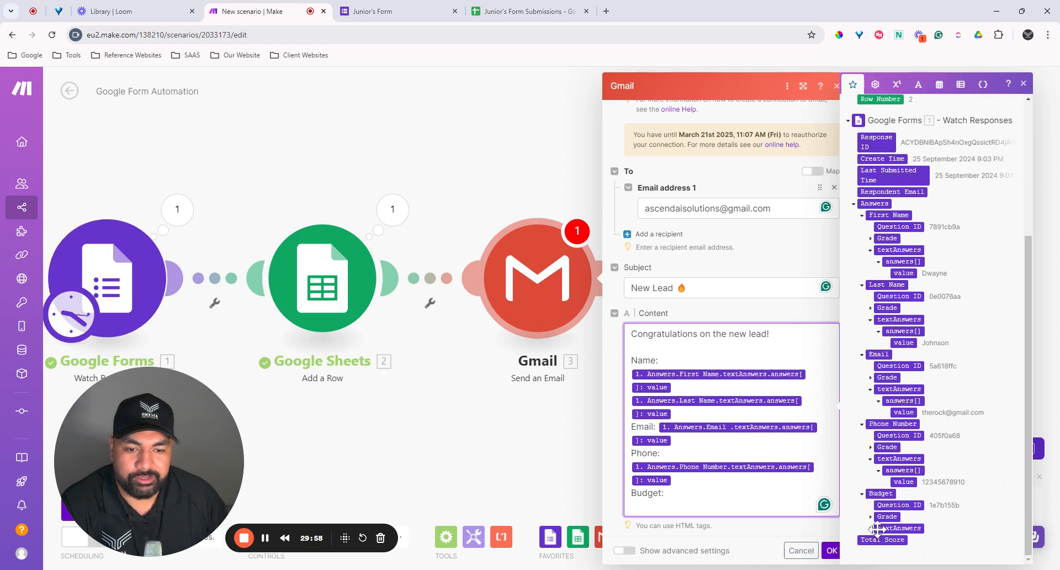
pyautogui.click(871, 528)
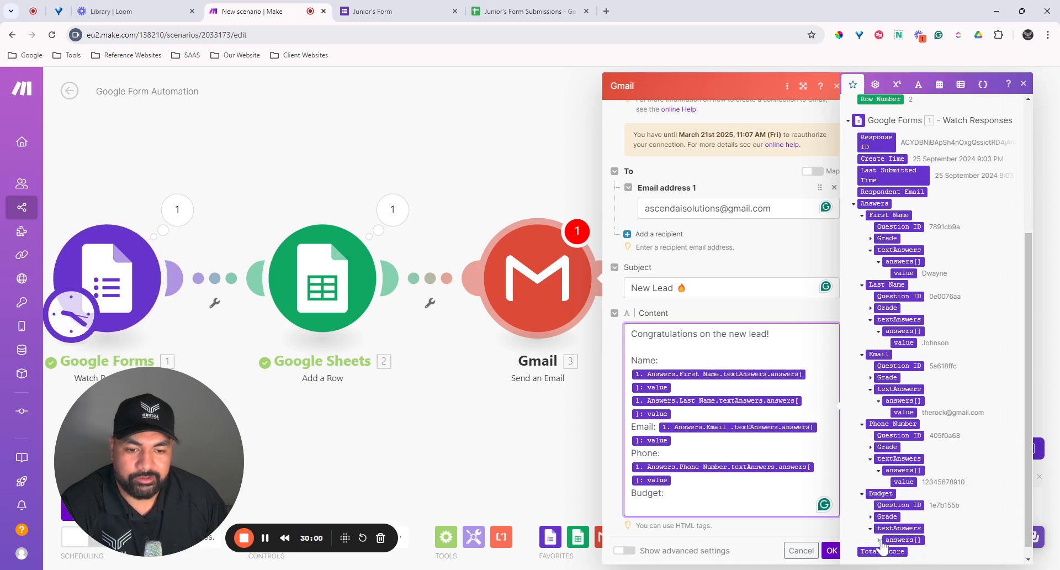
pyautogui.click(886, 539)
pyautogui.scroll(-1, 895, 538)
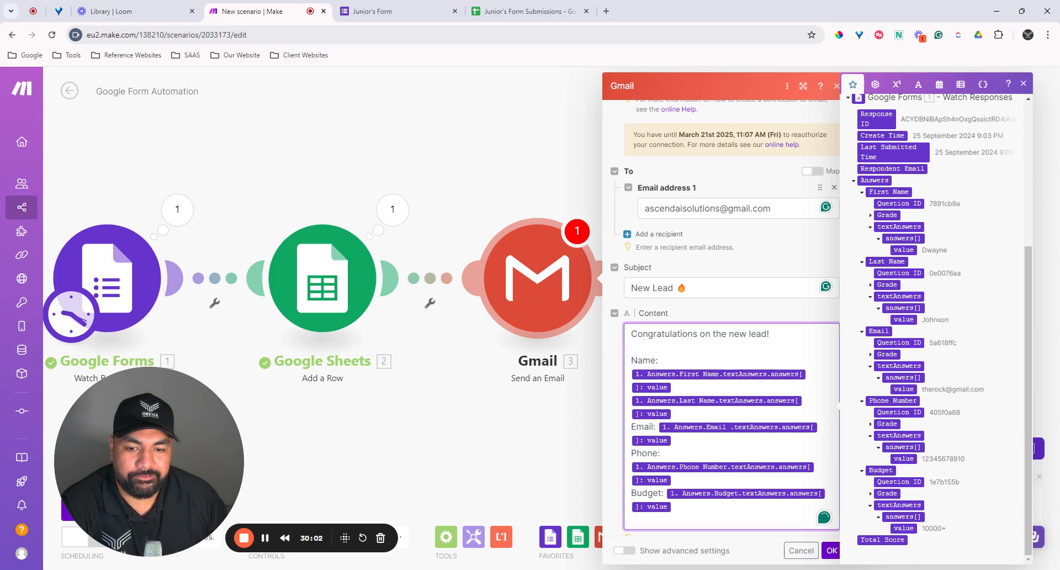
pyautogui.click(899, 530)
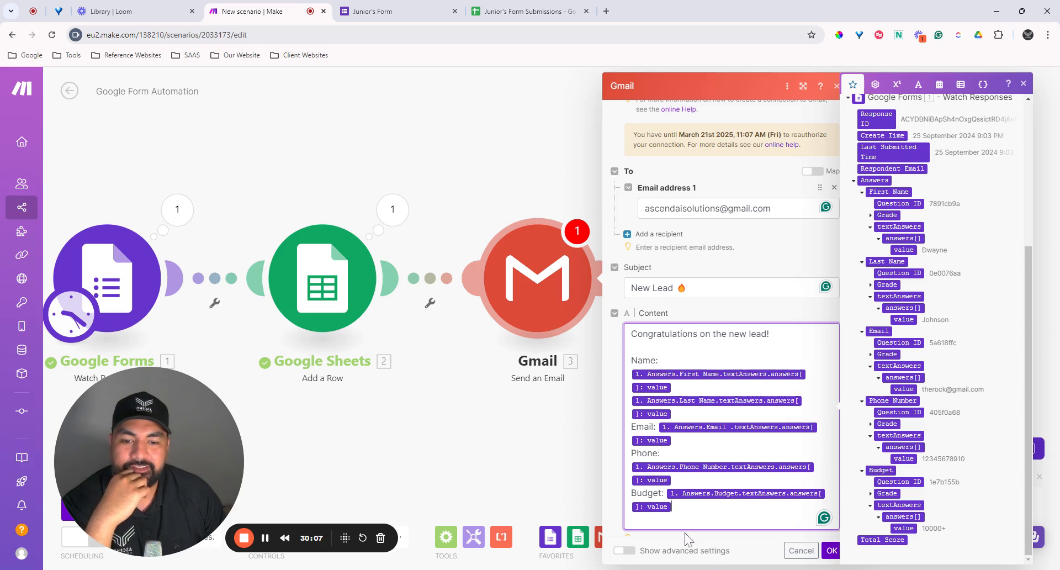
pyautogui.scroll(-1, 686, 538)
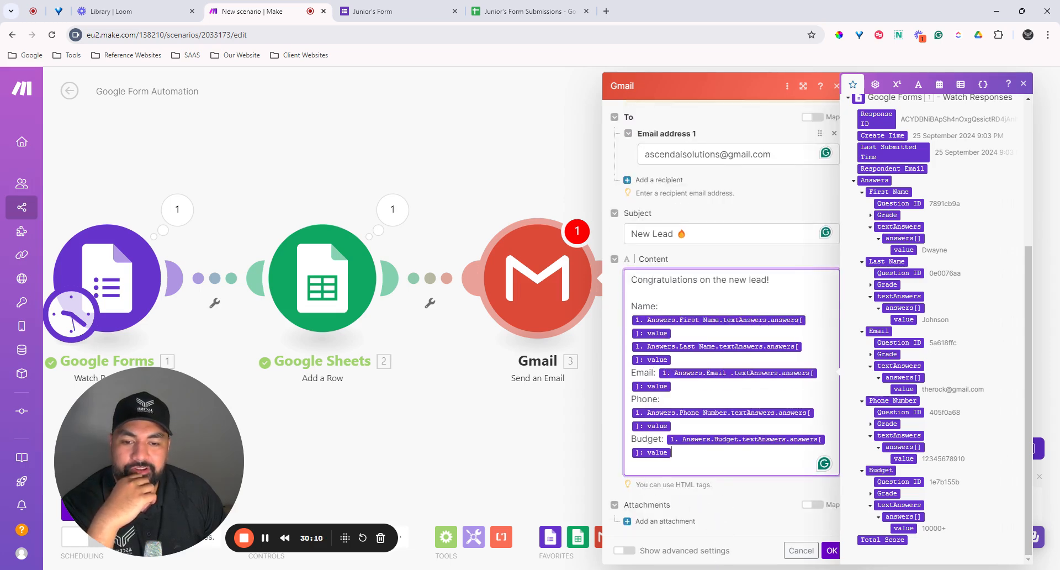
pyautogui.click(726, 496)
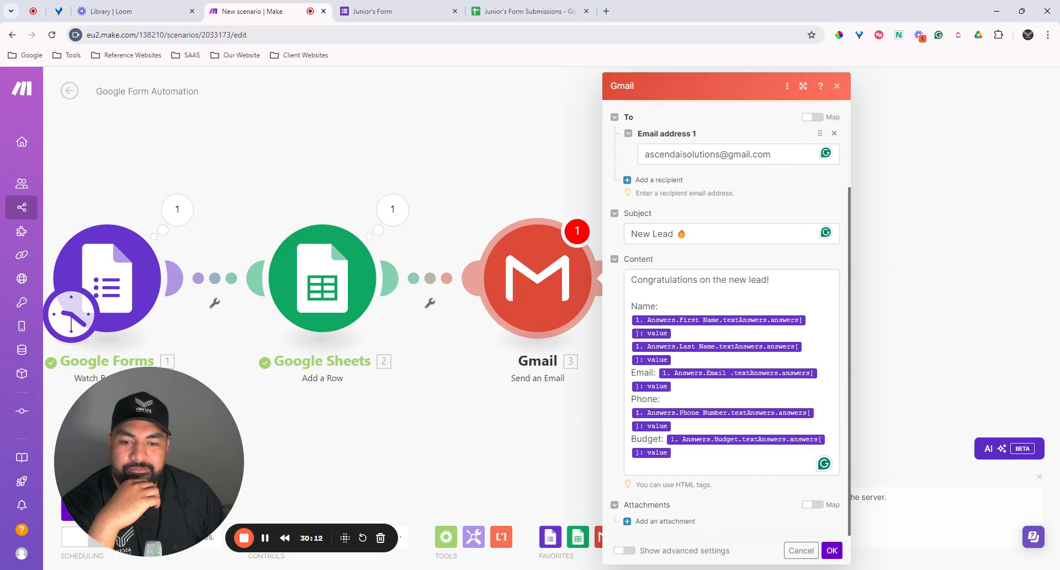
pyautogui.scroll(1, 726, 331)
pyautogui.scroll(-1, 734, 437)
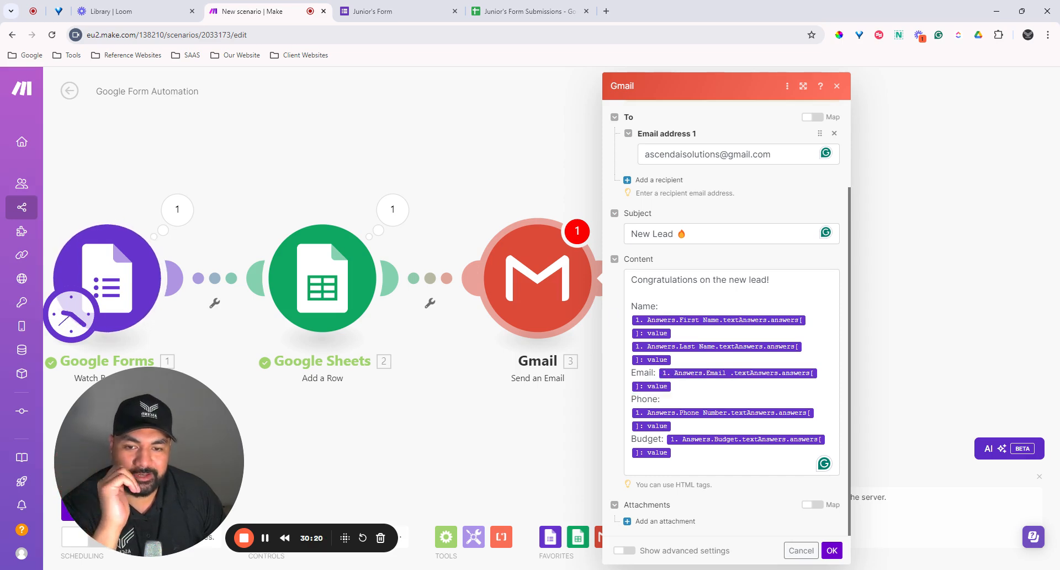
# Step: Insert <br/> tags after the greeting and after the last name, email and phone values
pyautogui.click(742, 294)
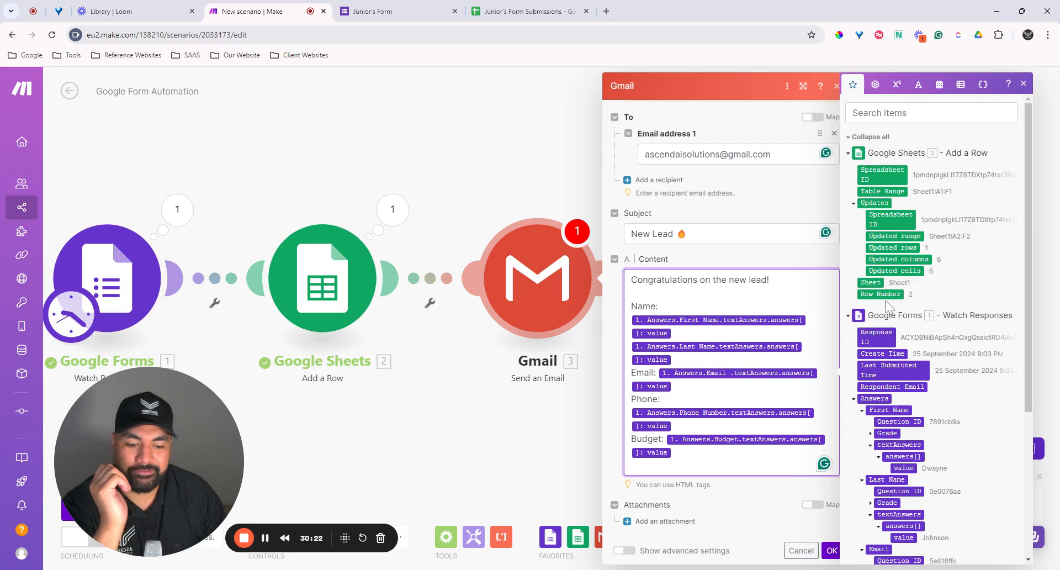
pyautogui.write('<')
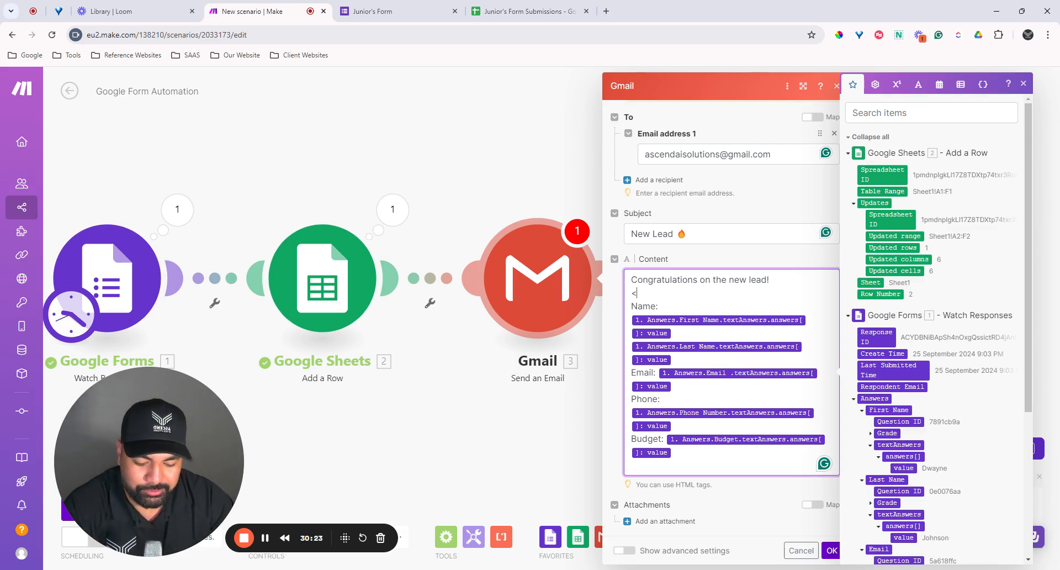
pyautogui.write('br')
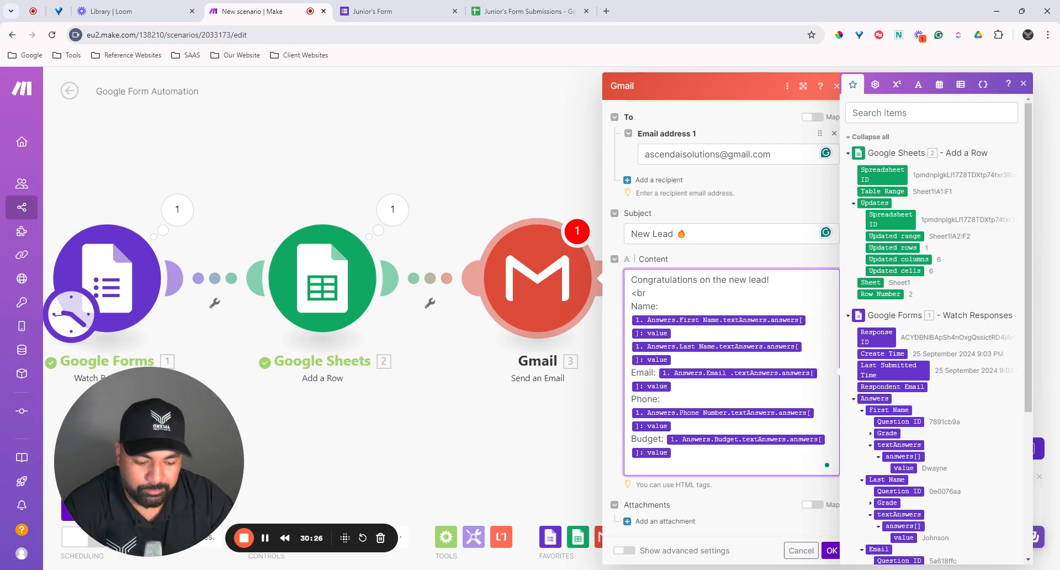
pyautogui.write('/')
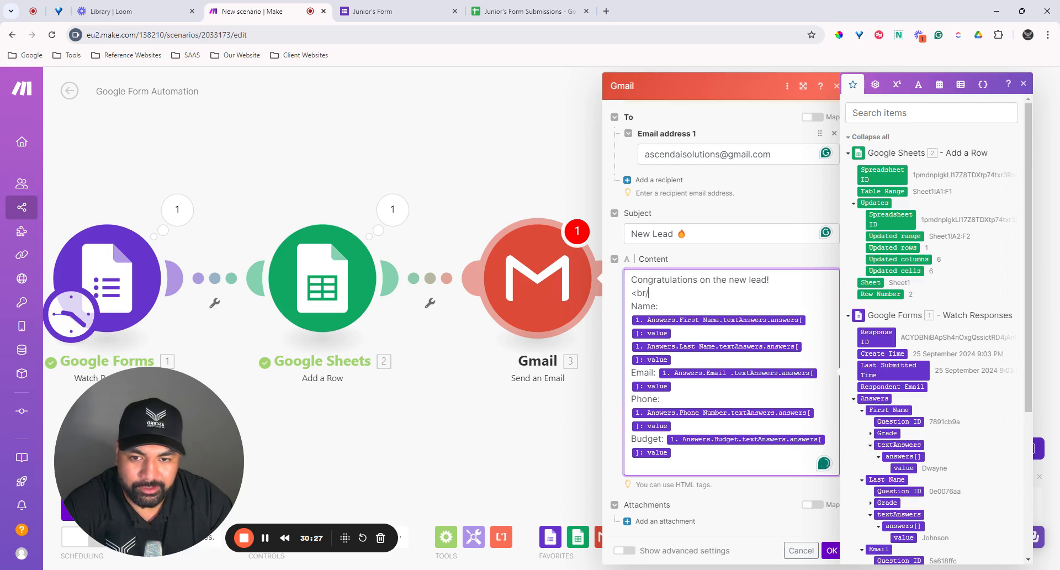
pyautogui.write('>')
pyautogui.hotkey('shift', 'Left')
pyautogui.hotkey('shift', 'Left')
pyautogui.hotkey('shift', 'Left')
pyautogui.hotkey('shift', 'Left')
pyautogui.hotkey('shift', 'Left')
pyautogui.hotkey('ctrl', 'c')
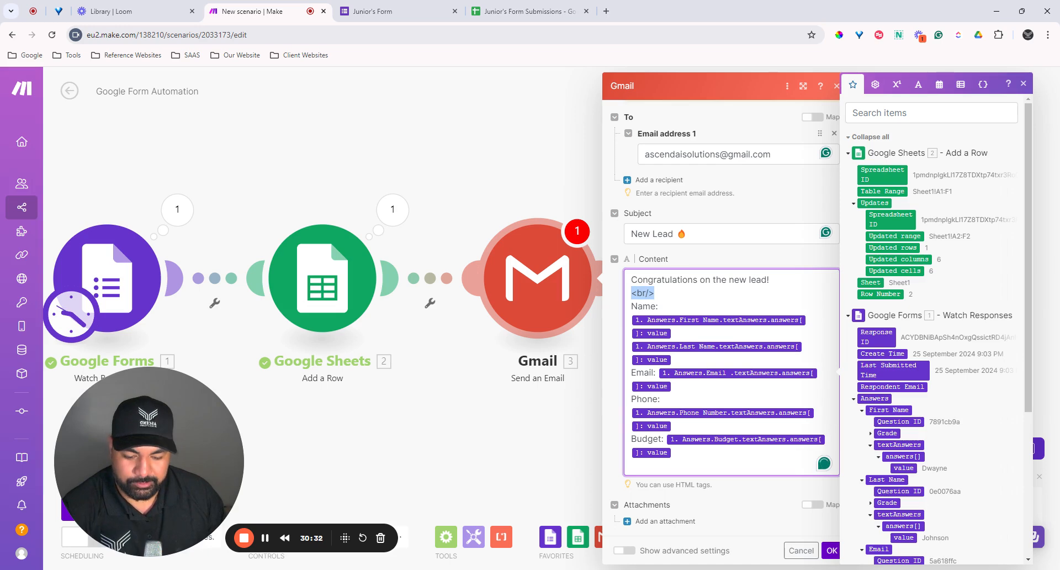
pyautogui.press('Right')
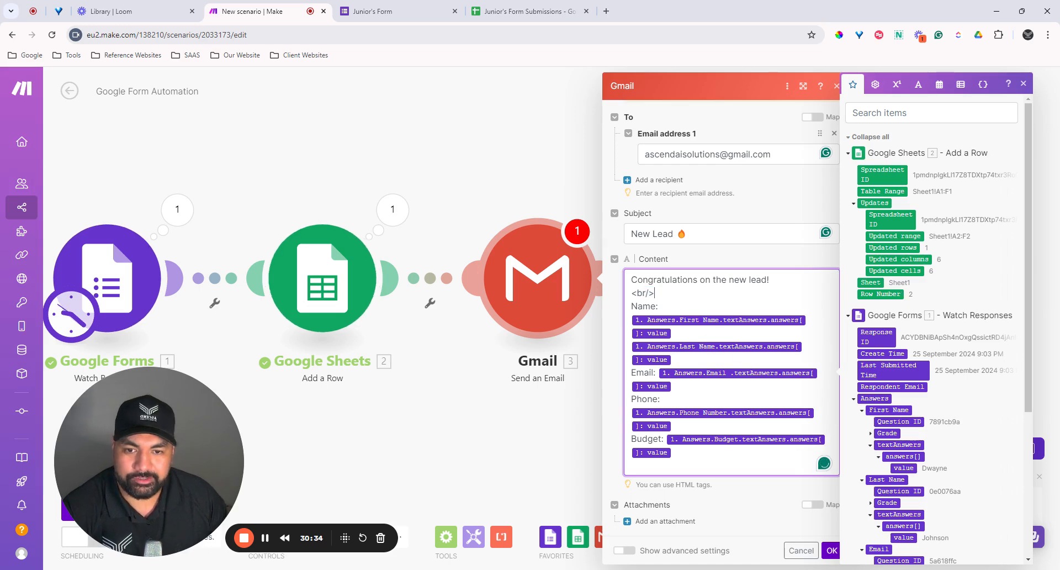
pyautogui.hotkey('ctrl', 'v')
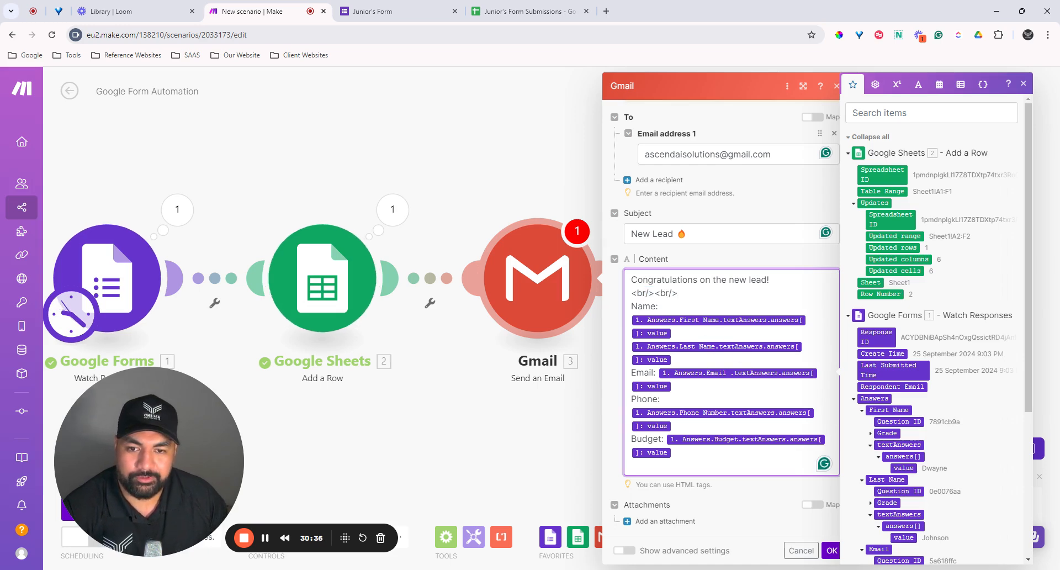
pyautogui.click(675, 360)
pyautogui.hotkey('ctrl', 'v')
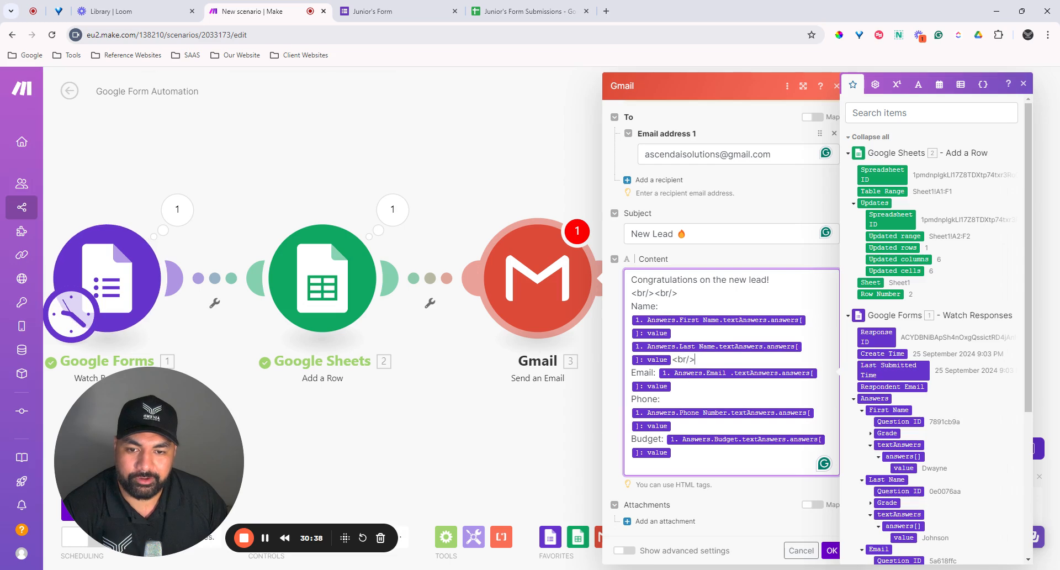
pyautogui.hotkey('ctrl', 'v')
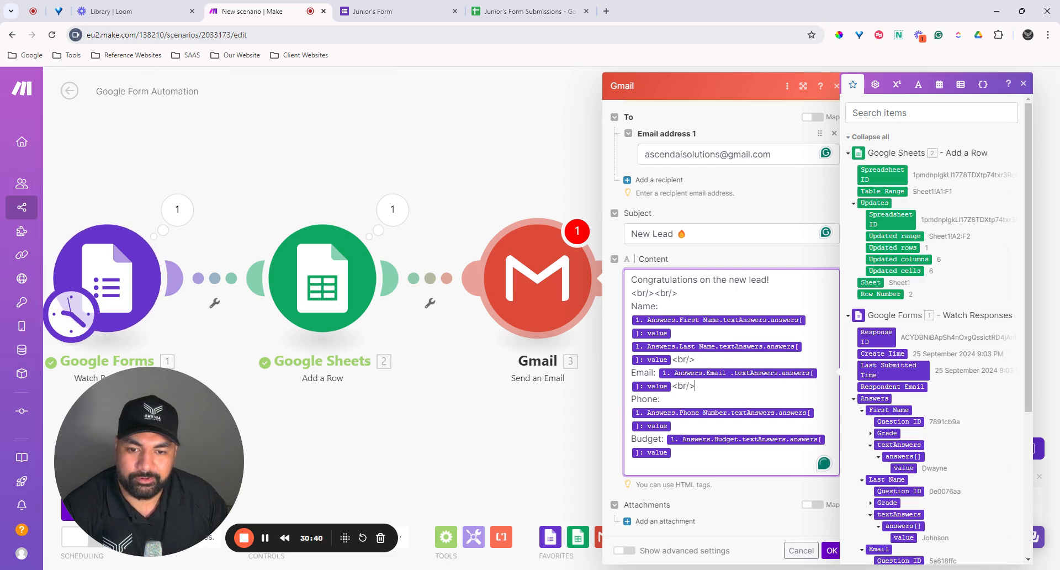
pyautogui.hotkey('ctrl', 'v')
pyautogui.click(672, 453)
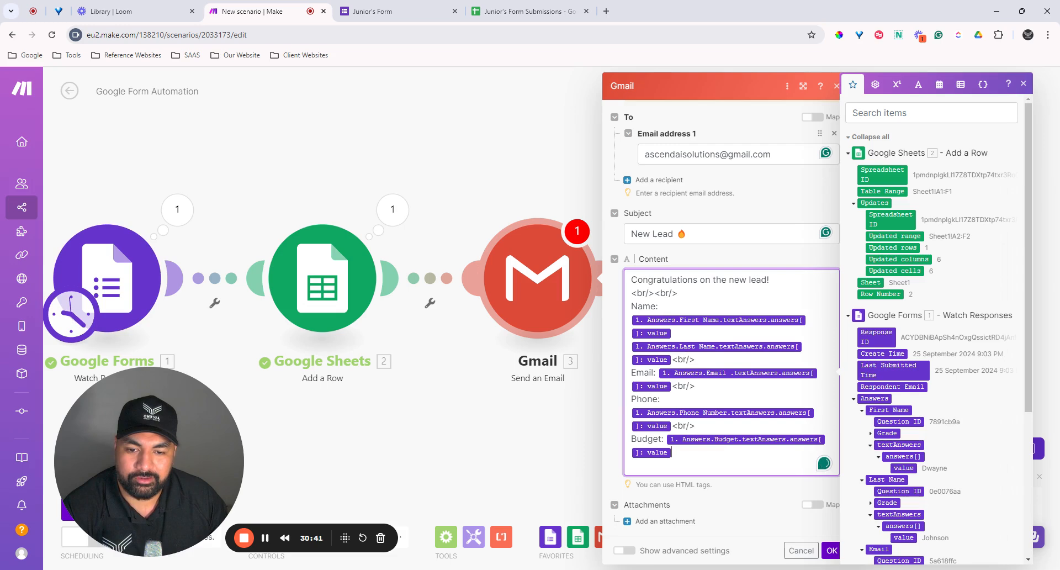
pyautogui.click(747, 500)
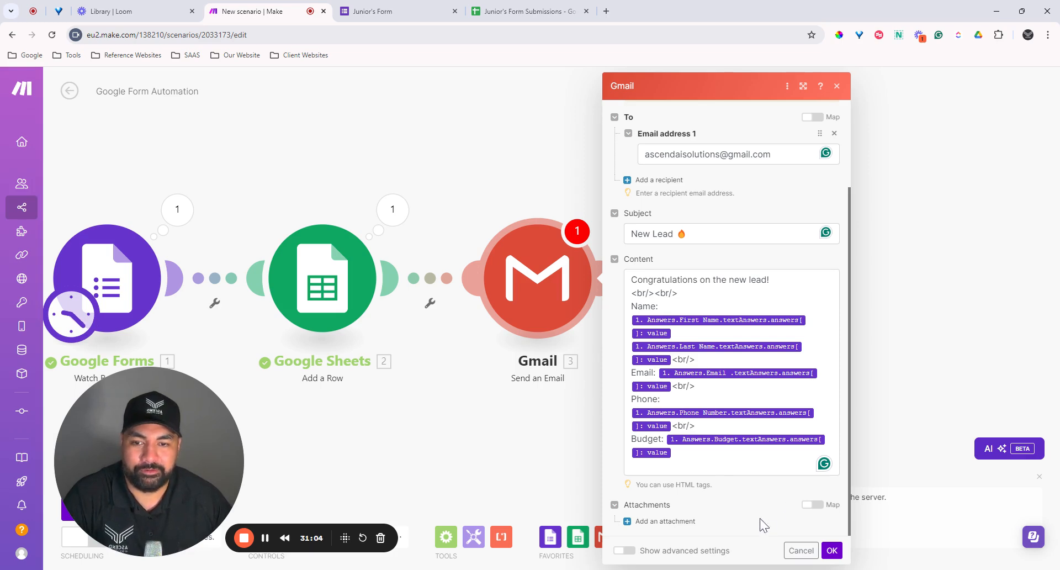
# Step: Save the Gmail module and set the Google Forms trigger to start from new responses only
pyautogui.click(830, 551)
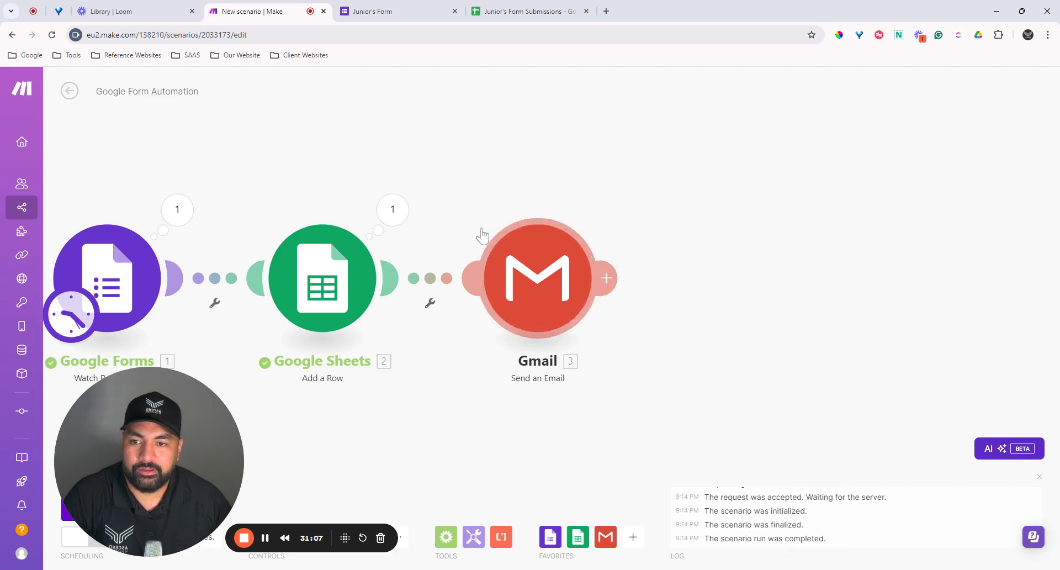
pyautogui.moveTo(441, 419); pyautogui.dragTo(631, 419)
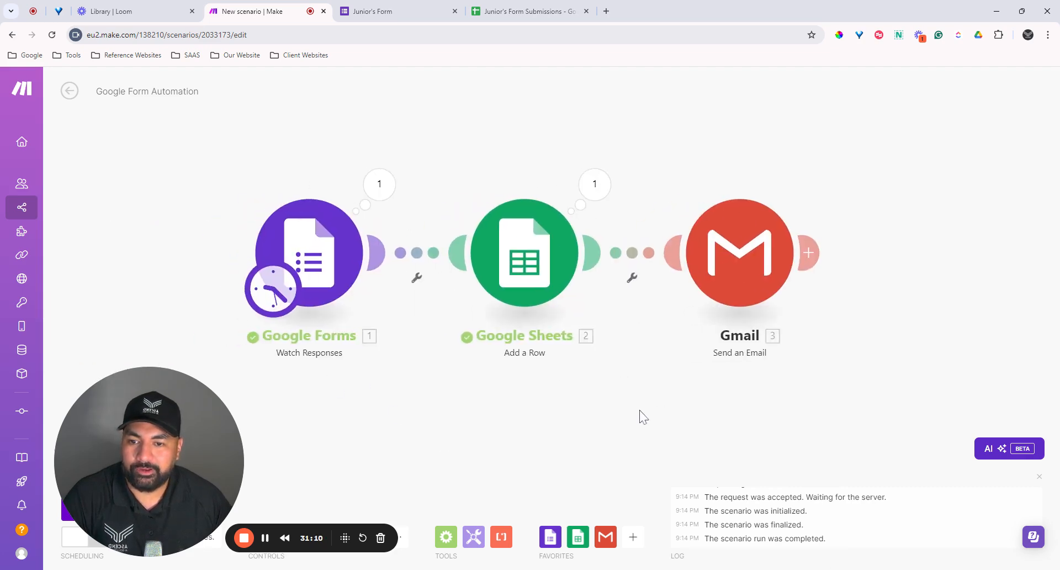
pyautogui.rightClick(333, 309)
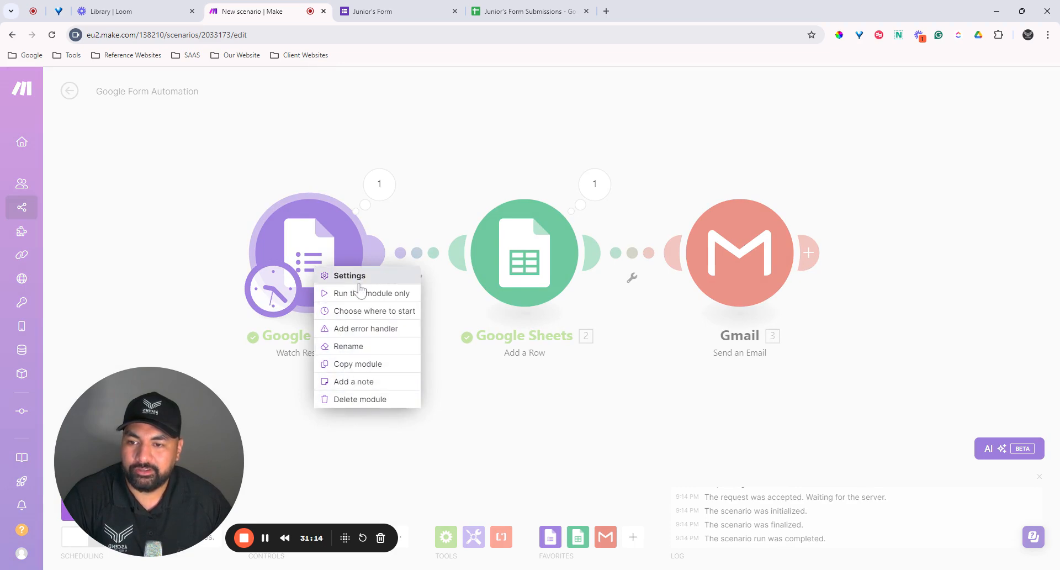
pyautogui.click(357, 310)
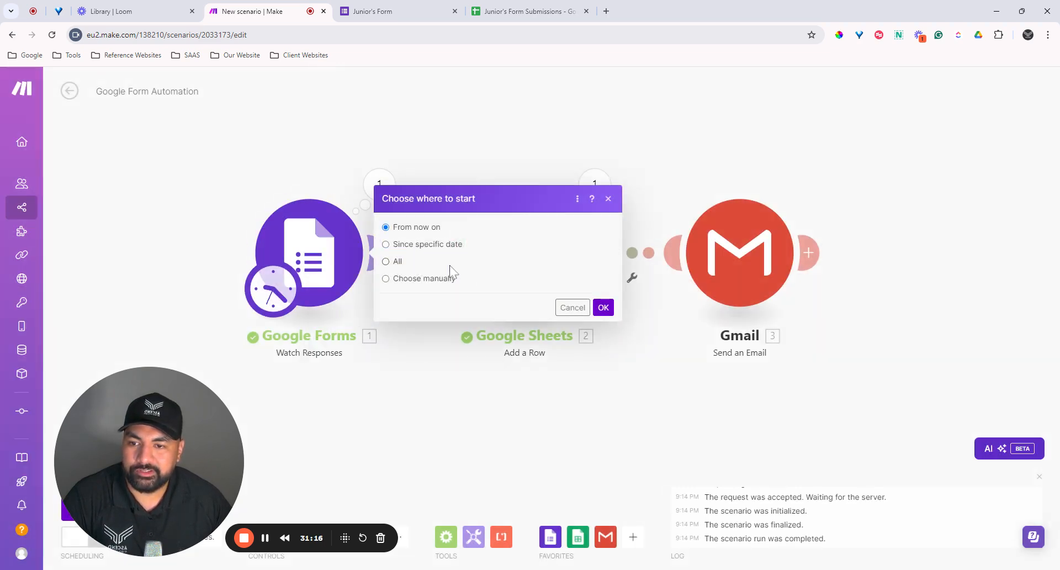
pyautogui.click(386, 262)
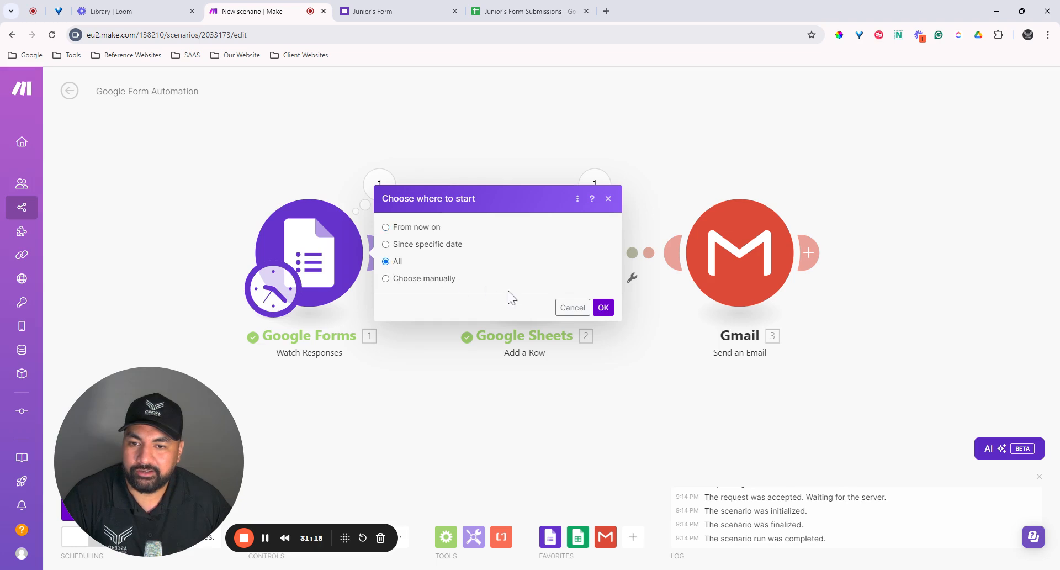
pyautogui.click(604, 307)
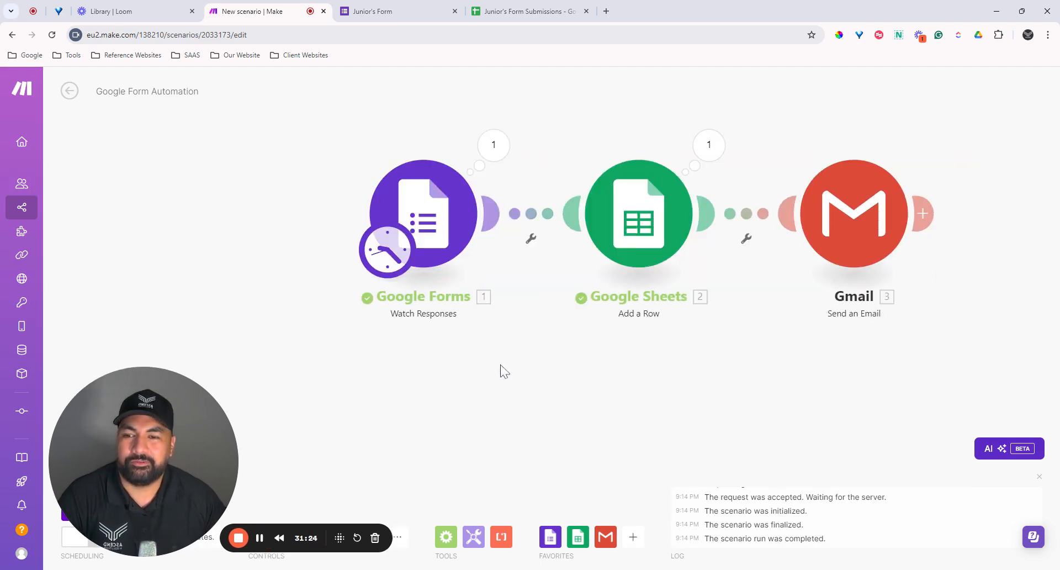
pyautogui.moveTo(474, 370); pyautogui.dragTo(381, 415)
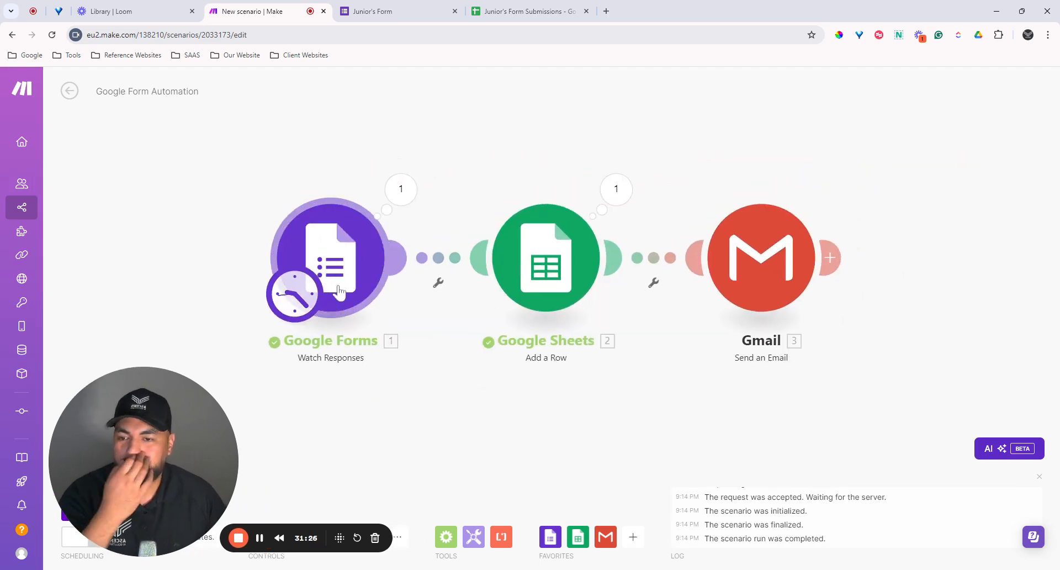
pyautogui.rightClick(345, 281)
pyautogui.click(389, 323)
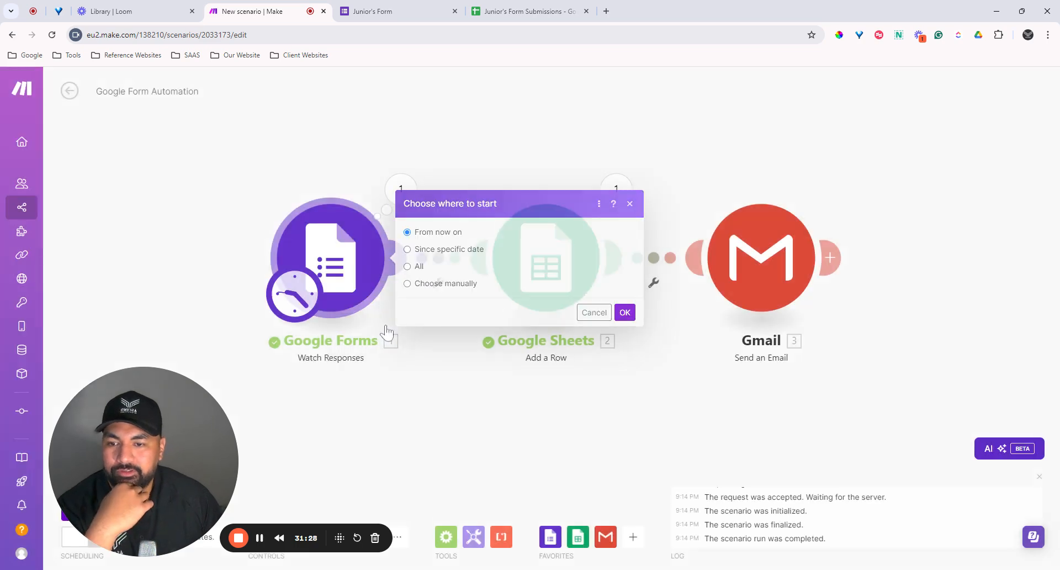
pyautogui.click(625, 312)
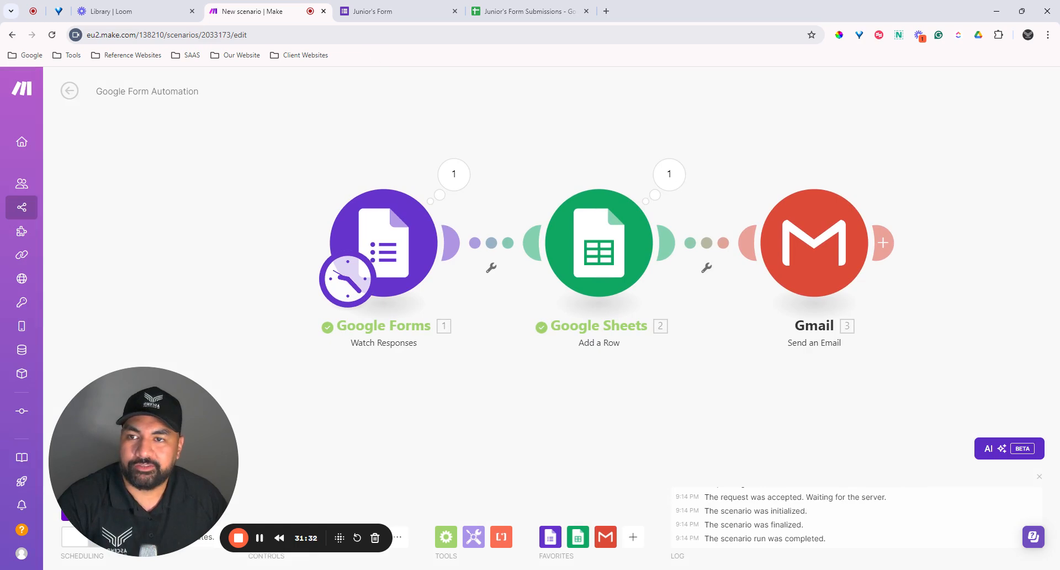
# Step: Open a fresh Junior's Form response and enter the test lead's name and e-mail
pyautogui.click(401, 3)
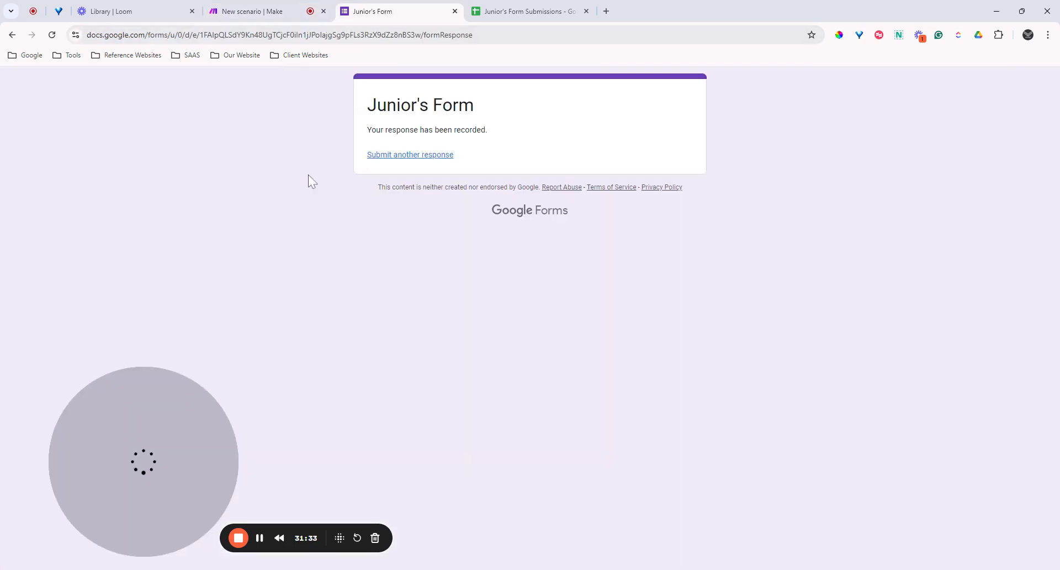
pyautogui.click(411, 156)
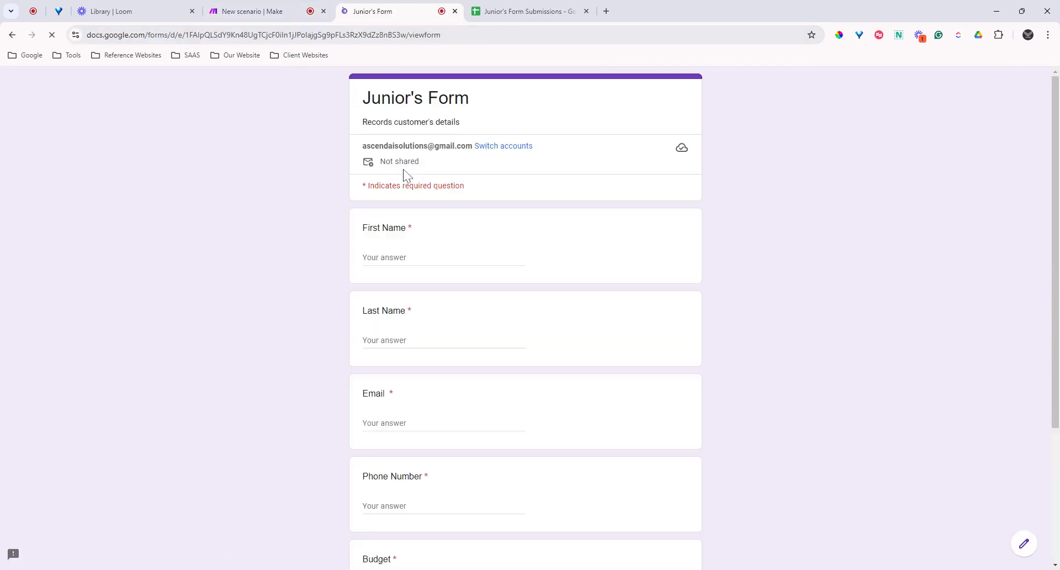
pyautogui.click(400, 259)
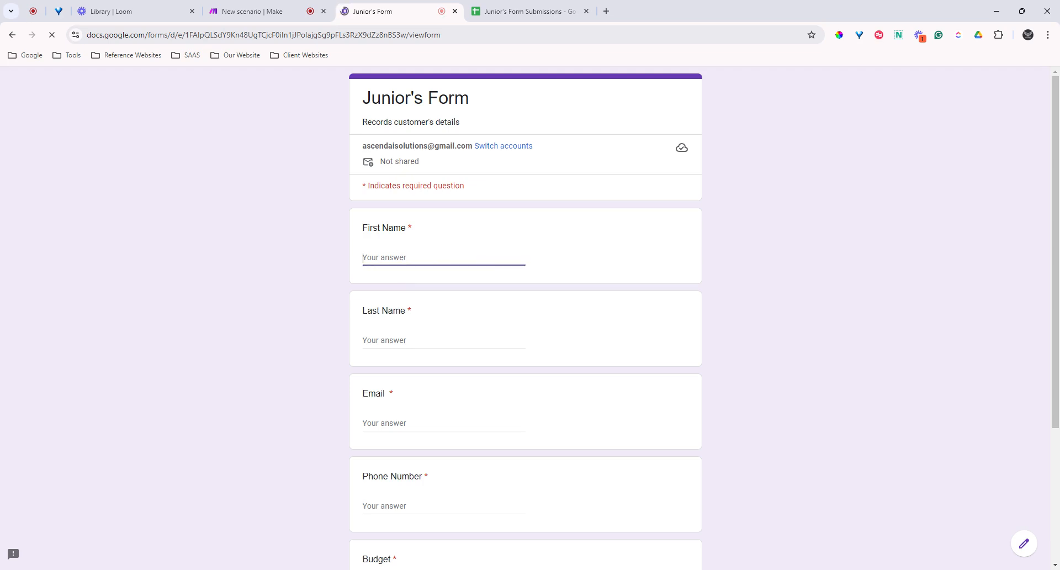
pyautogui.write('Elon')
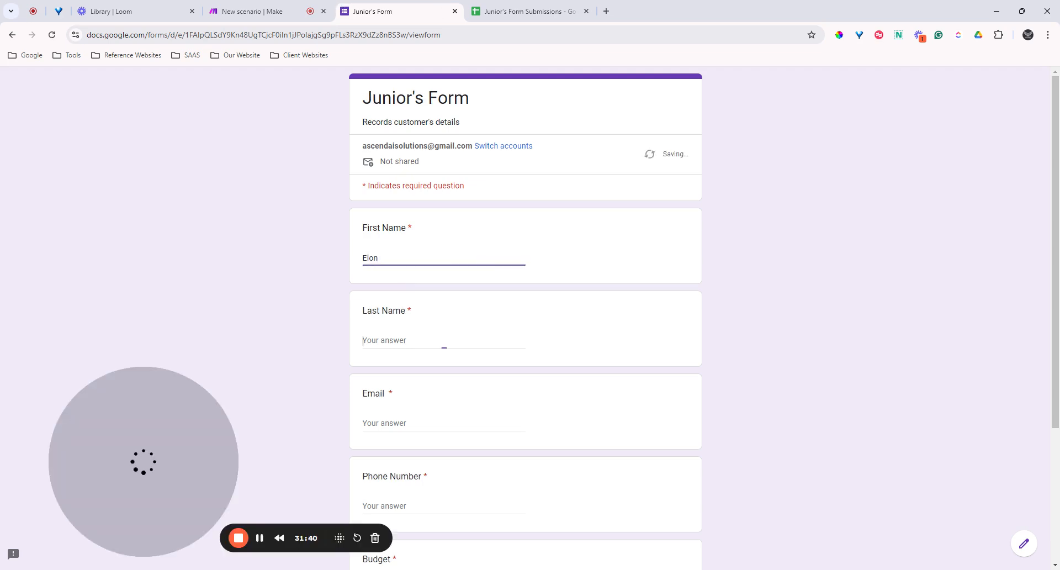
pyautogui.write('Mush')
pyautogui.press('BackSpace')
pyautogui.write('k')
pyautogui.press('Tab')
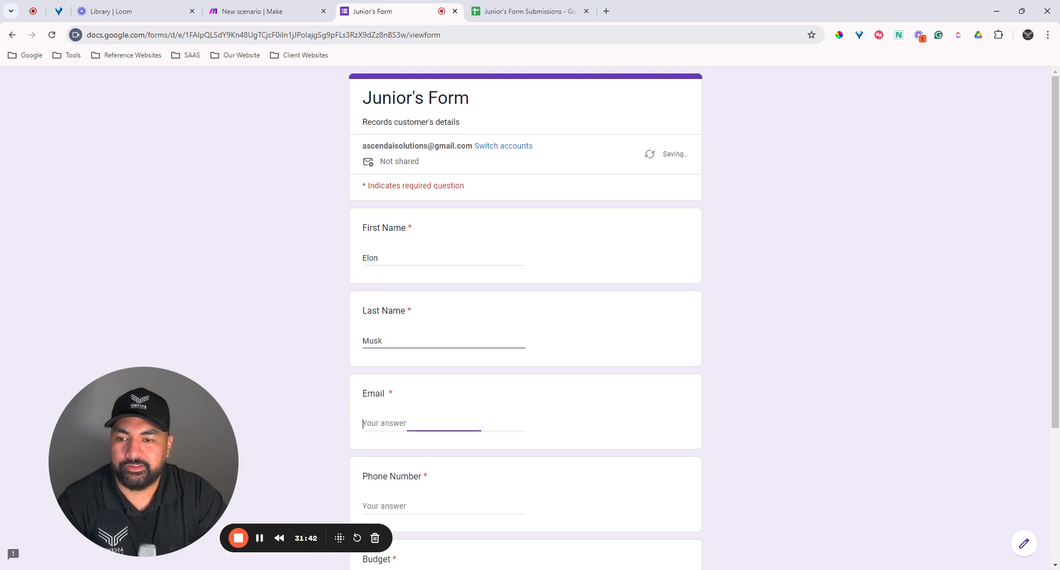
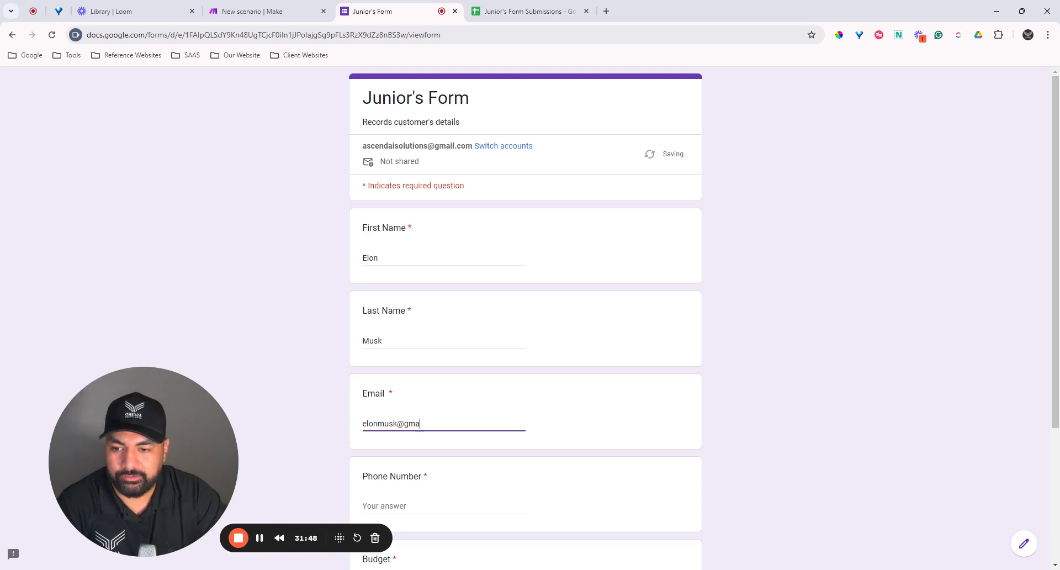
# Step: Enter a phone number, choose the 10000+ budget, and submit the response
pyautogui.press('Tab')
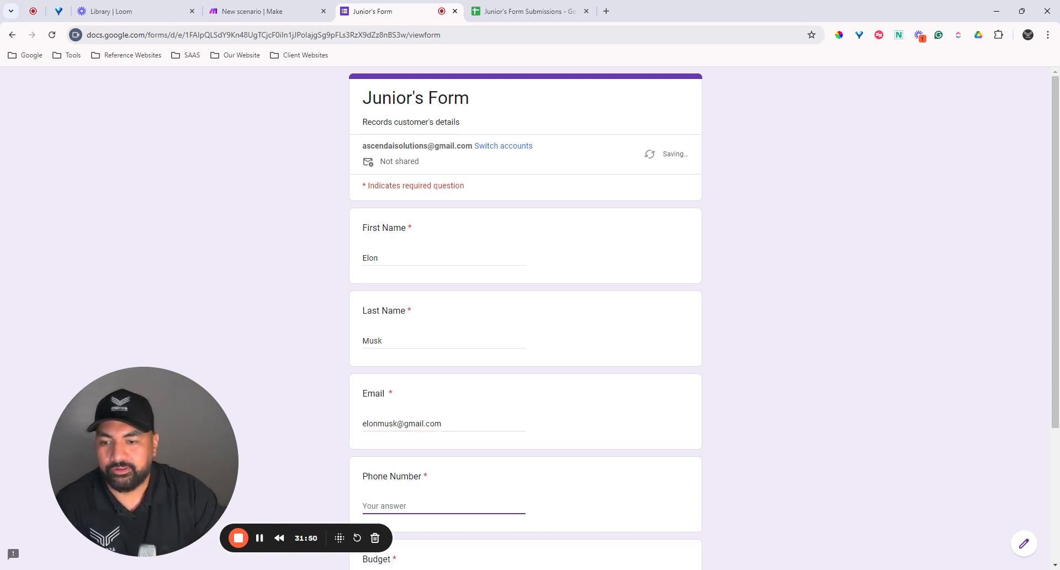
pyautogui.scroll(-3, 509, 277)
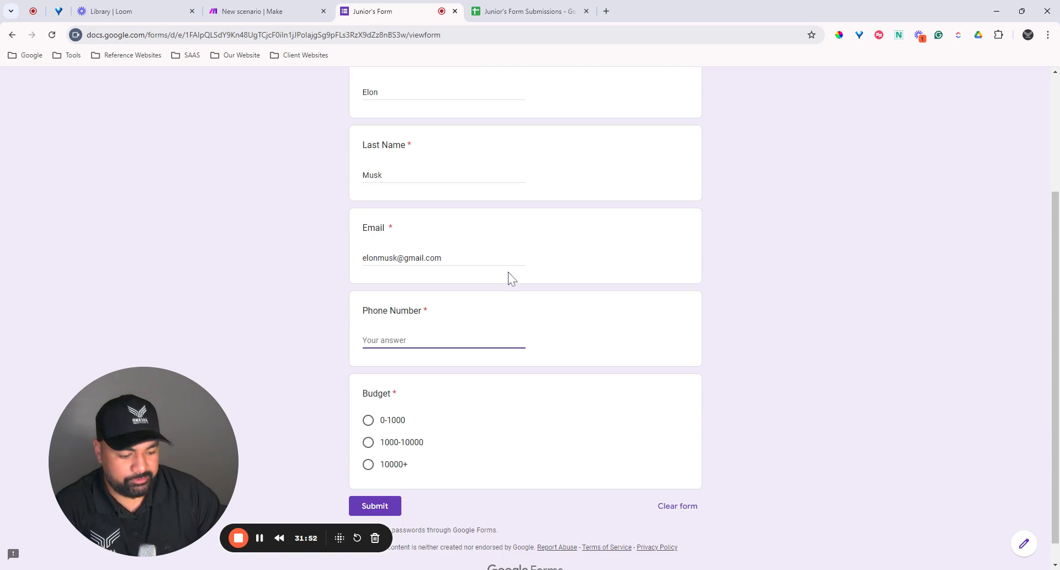
pyautogui.write('12345678')
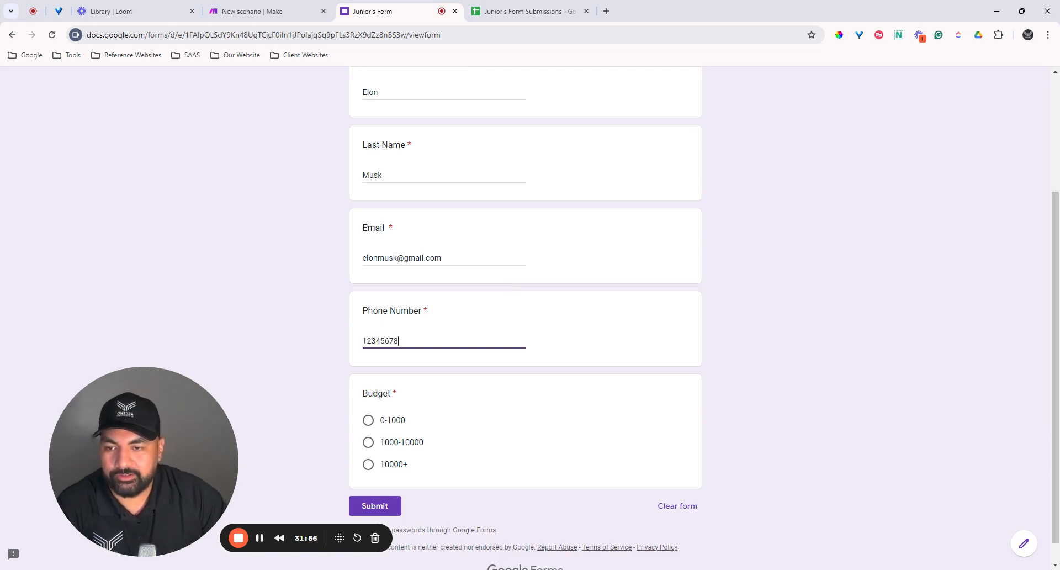
pyautogui.write('9')
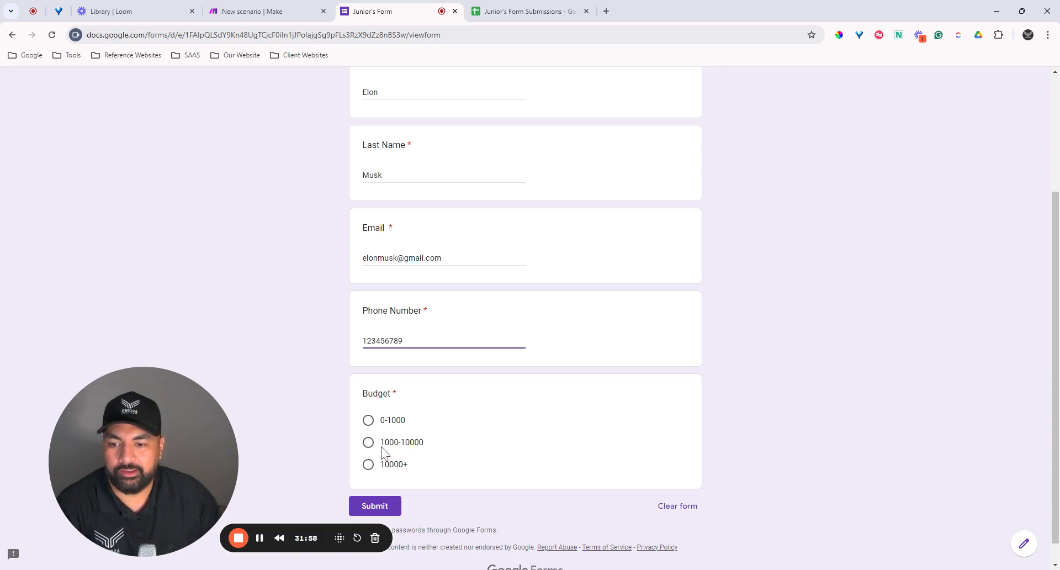
pyautogui.click(367, 464)
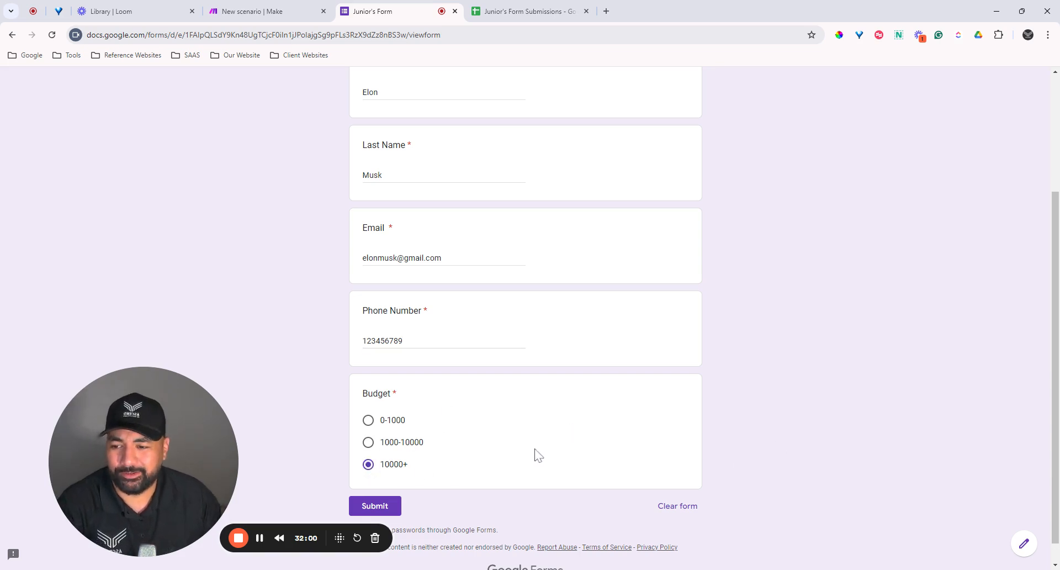
pyautogui.click(390, 506)
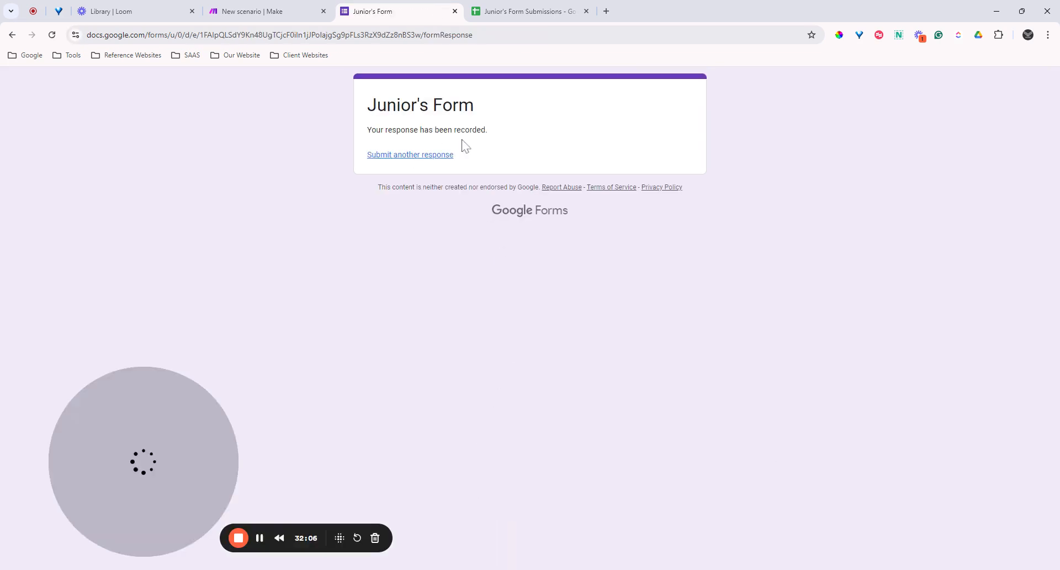
# Step: Run the Forms → Sheets → Gmail scenario once in Make
pyautogui.click(267, 16)
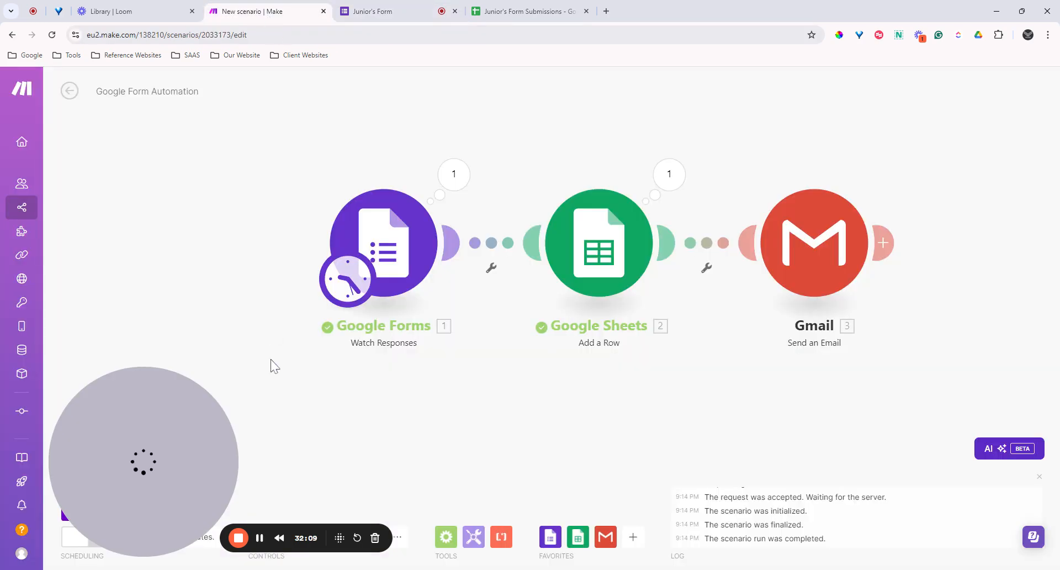
pyautogui.moveTo(148, 454); pyautogui.dragTo(972, 459)
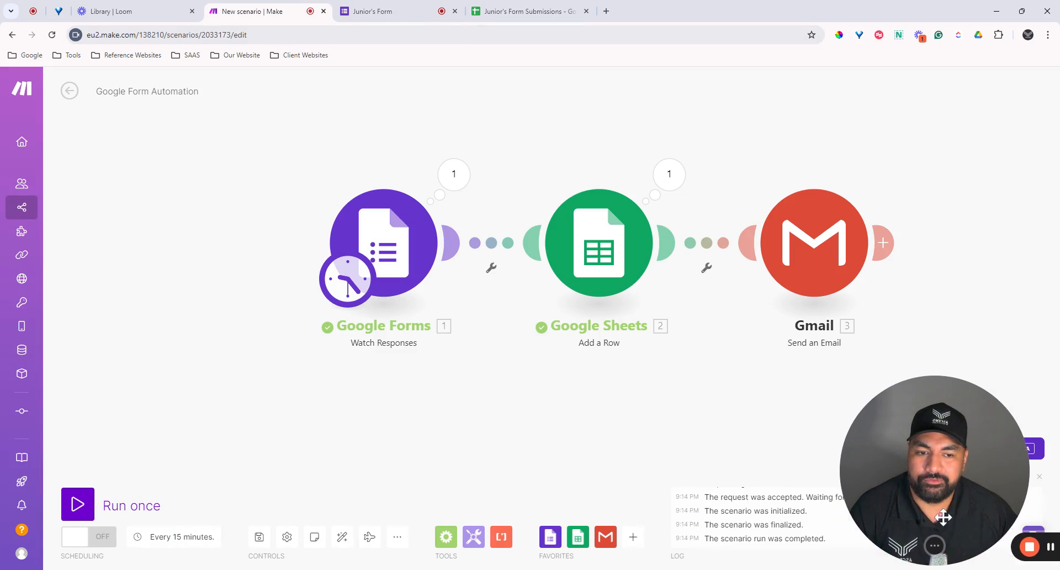
pyautogui.click(77, 507)
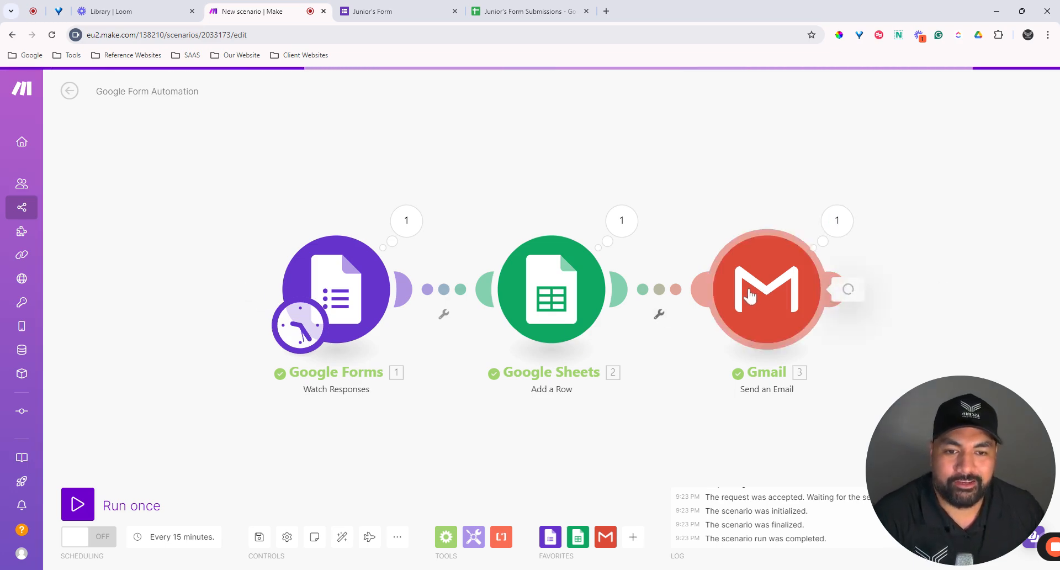
pyautogui.click(758, 295)
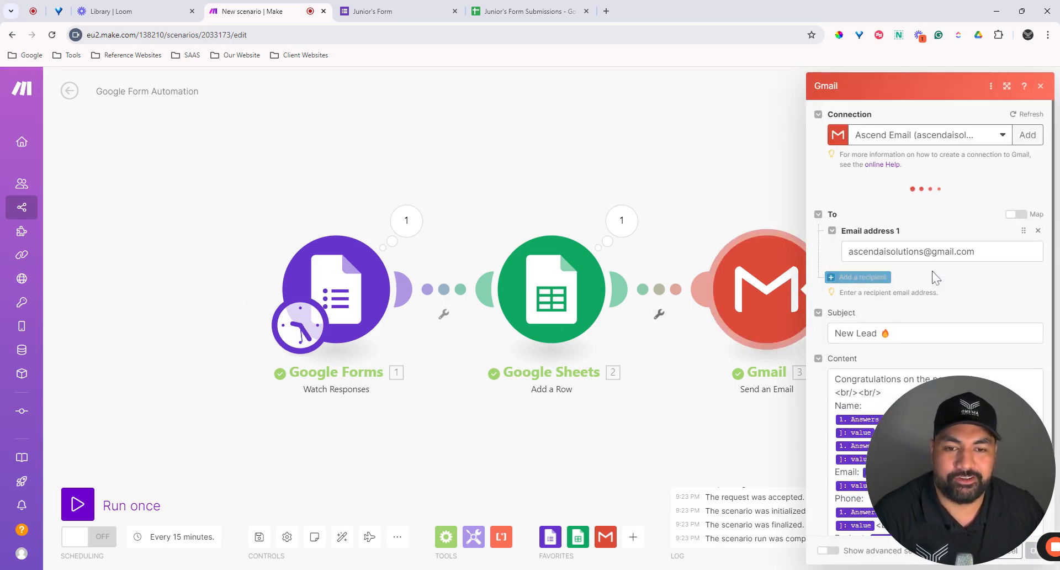
pyautogui.click(1041, 85)
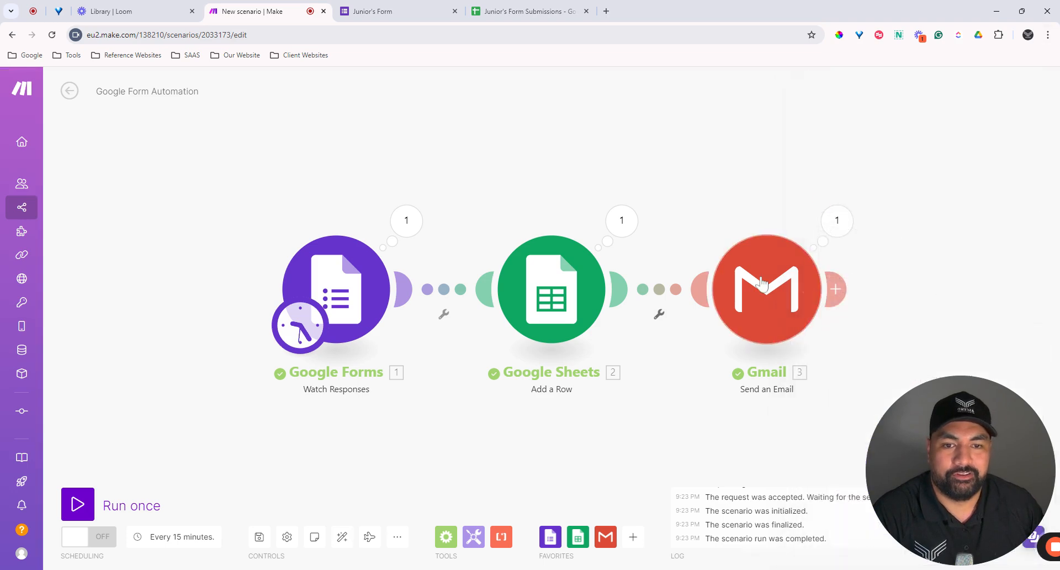
pyautogui.click(846, 226)
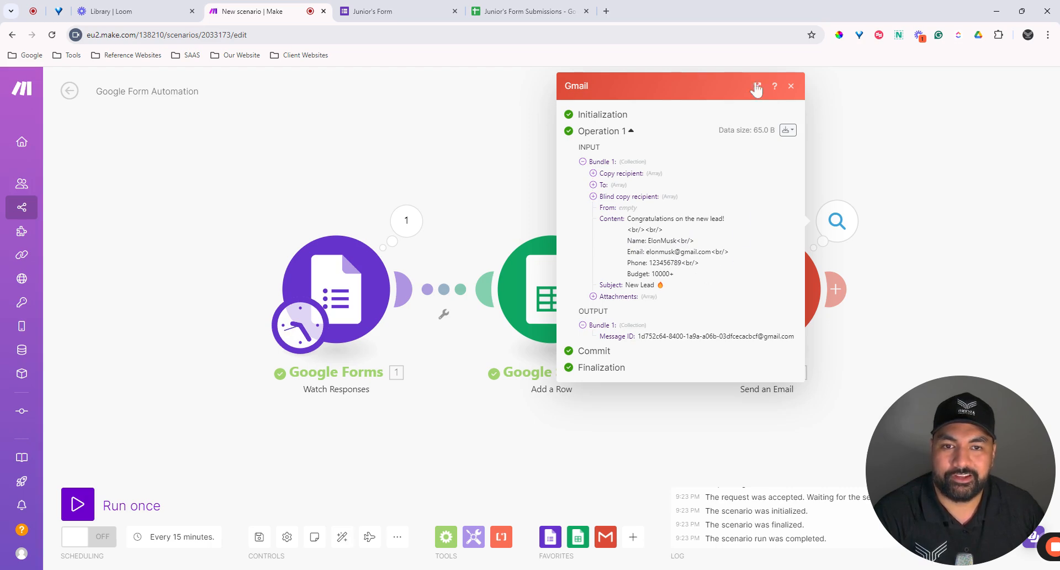
pyautogui.click(791, 86)
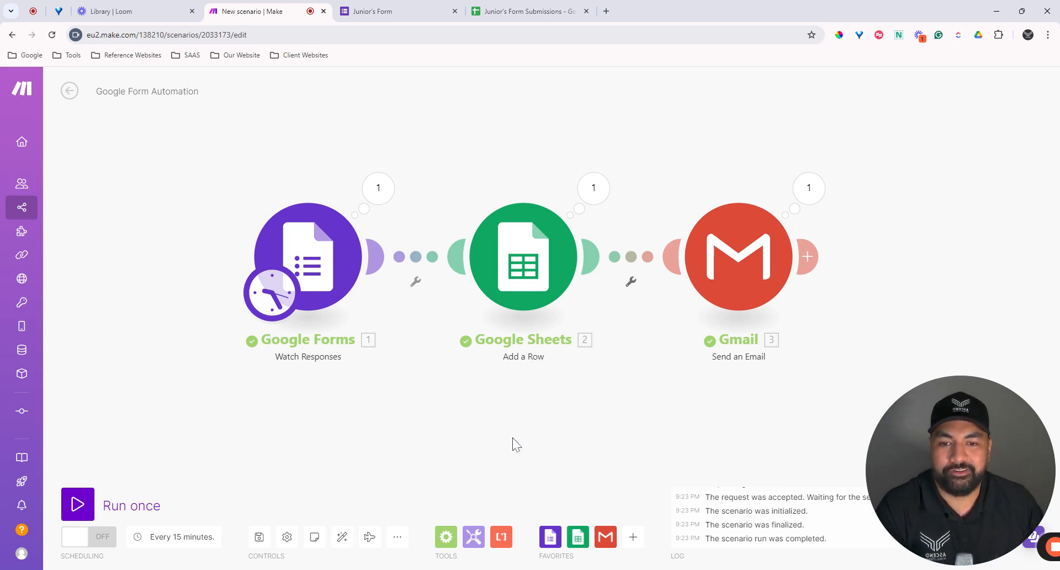
pyautogui.moveTo(514, 442); pyautogui.dragTo(466, 465)
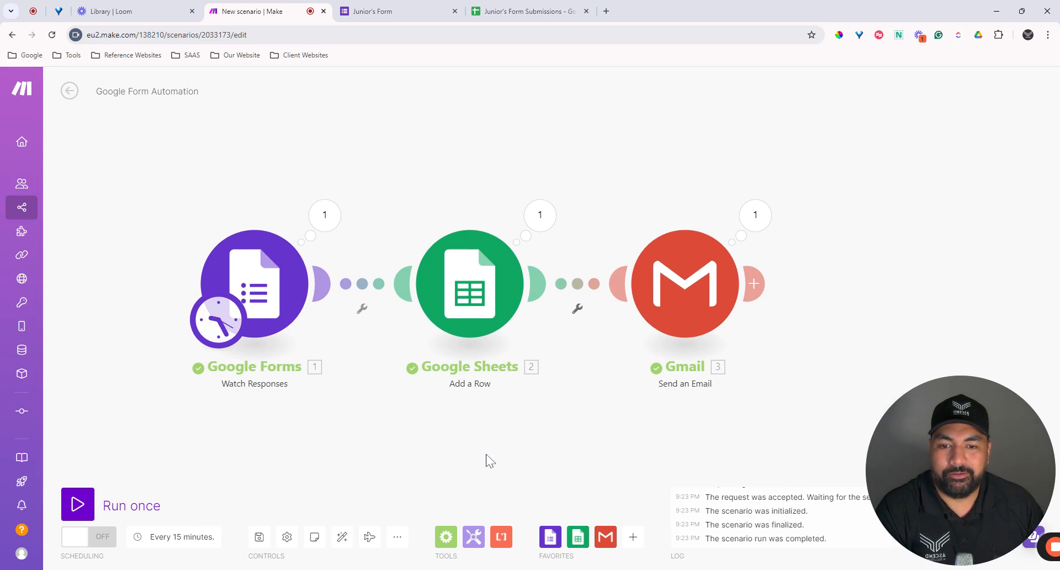